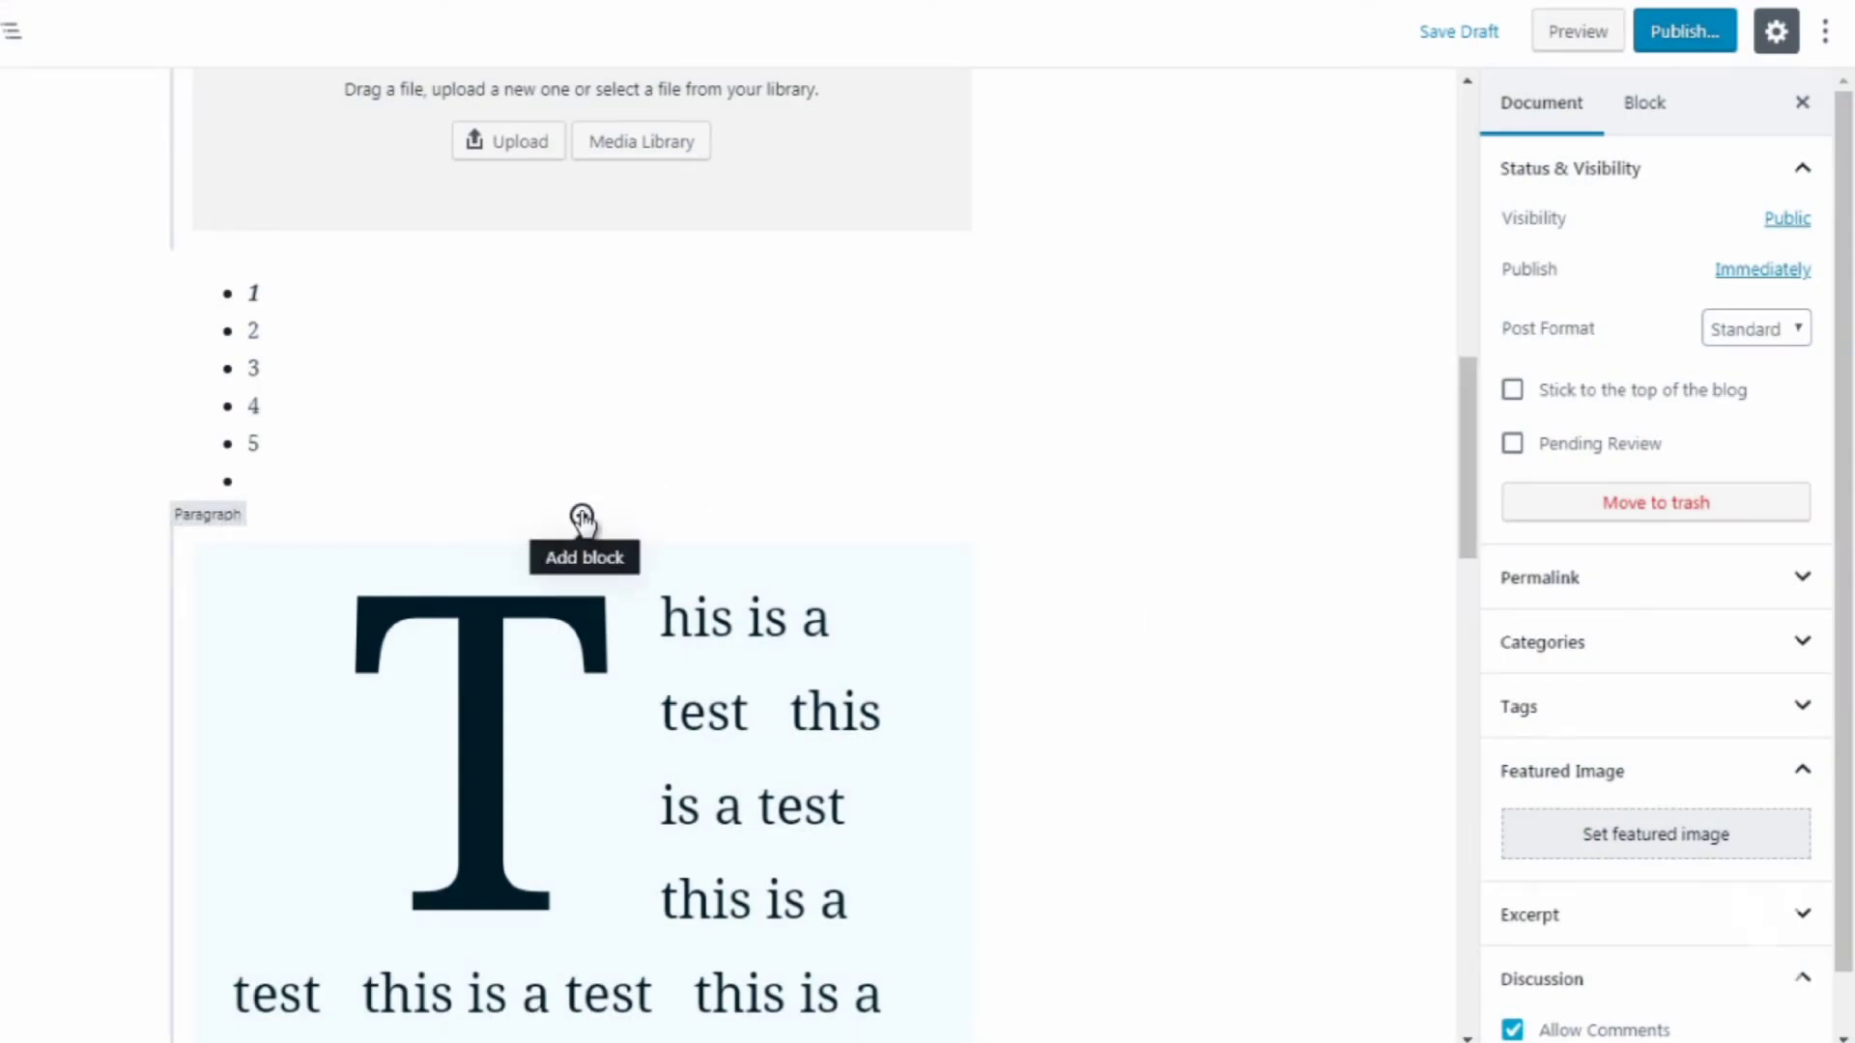
# Open the block inserter below the bulleted list, collapse Most Used and expand the Formatting category.
pyautogui.click(583, 517)
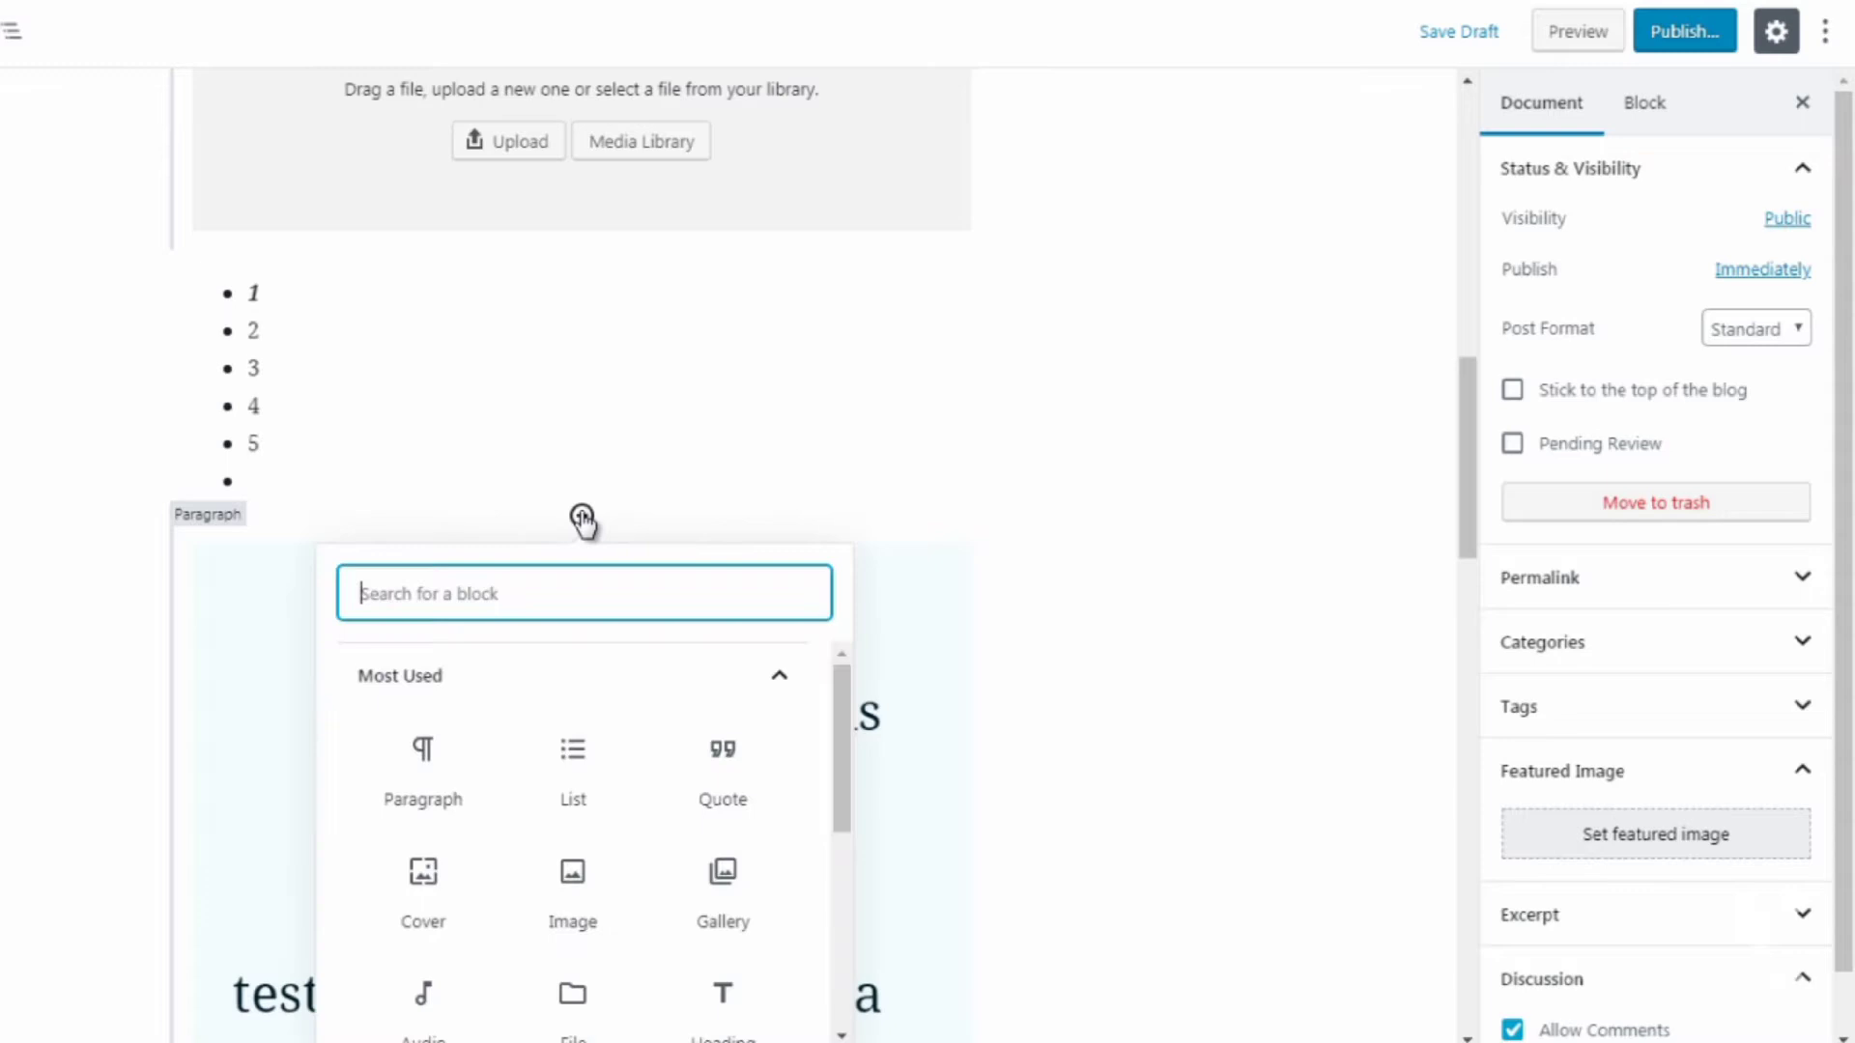
pyautogui.click(783, 682)
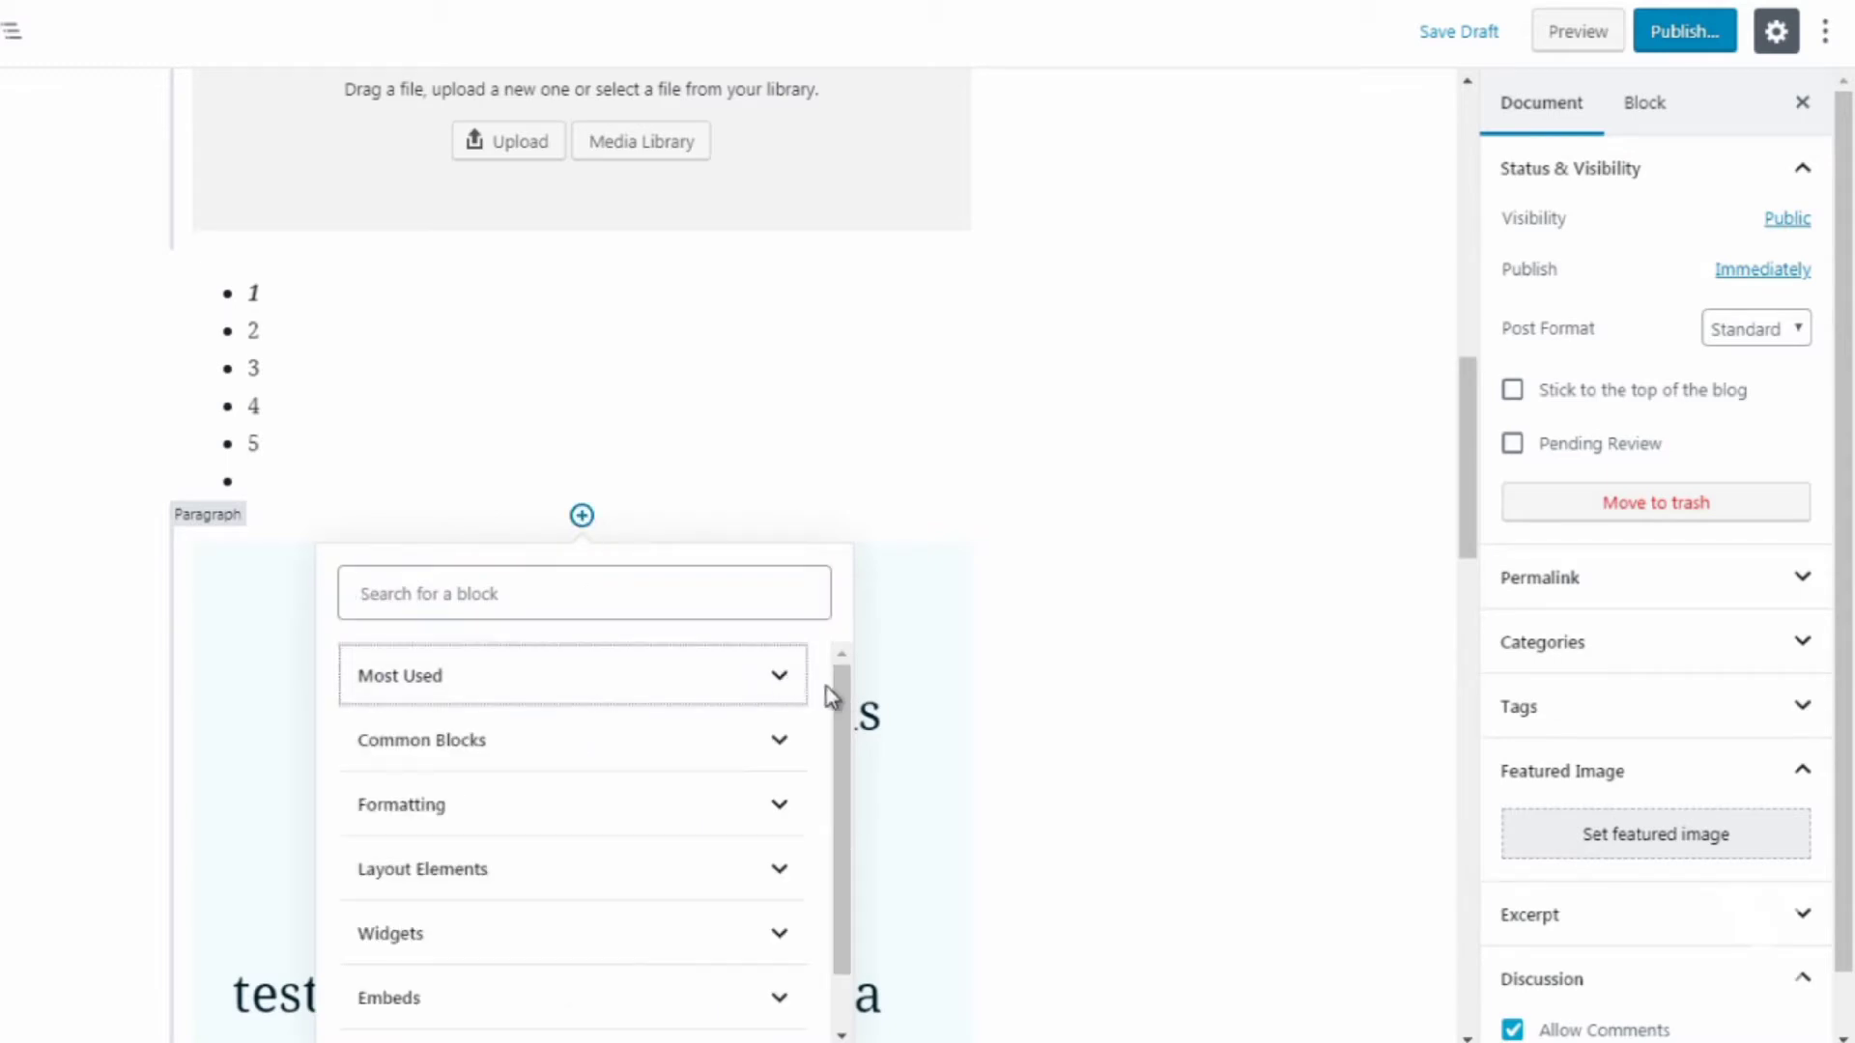
pyautogui.scroll(-1, 836, 723)
pyautogui.click(757, 778)
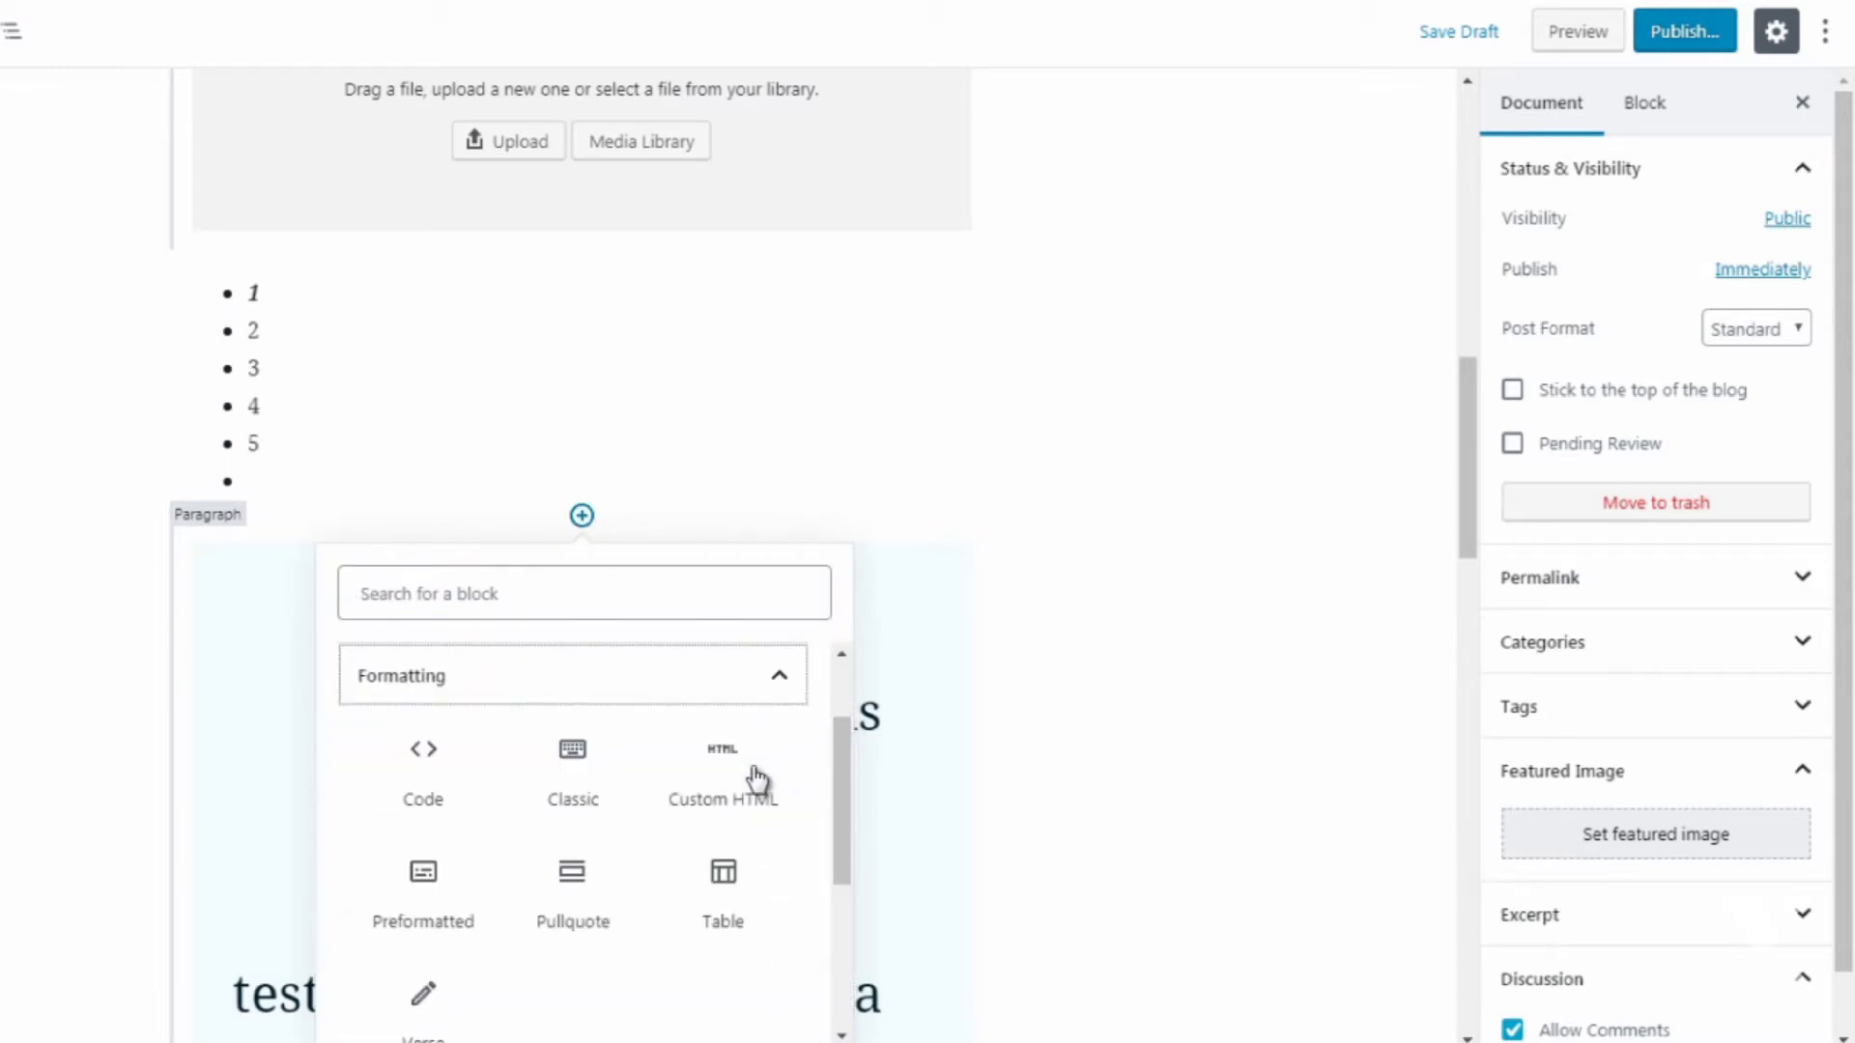
pyautogui.scroll(-1, 838, 769)
pyautogui.scroll(1, 837, 768)
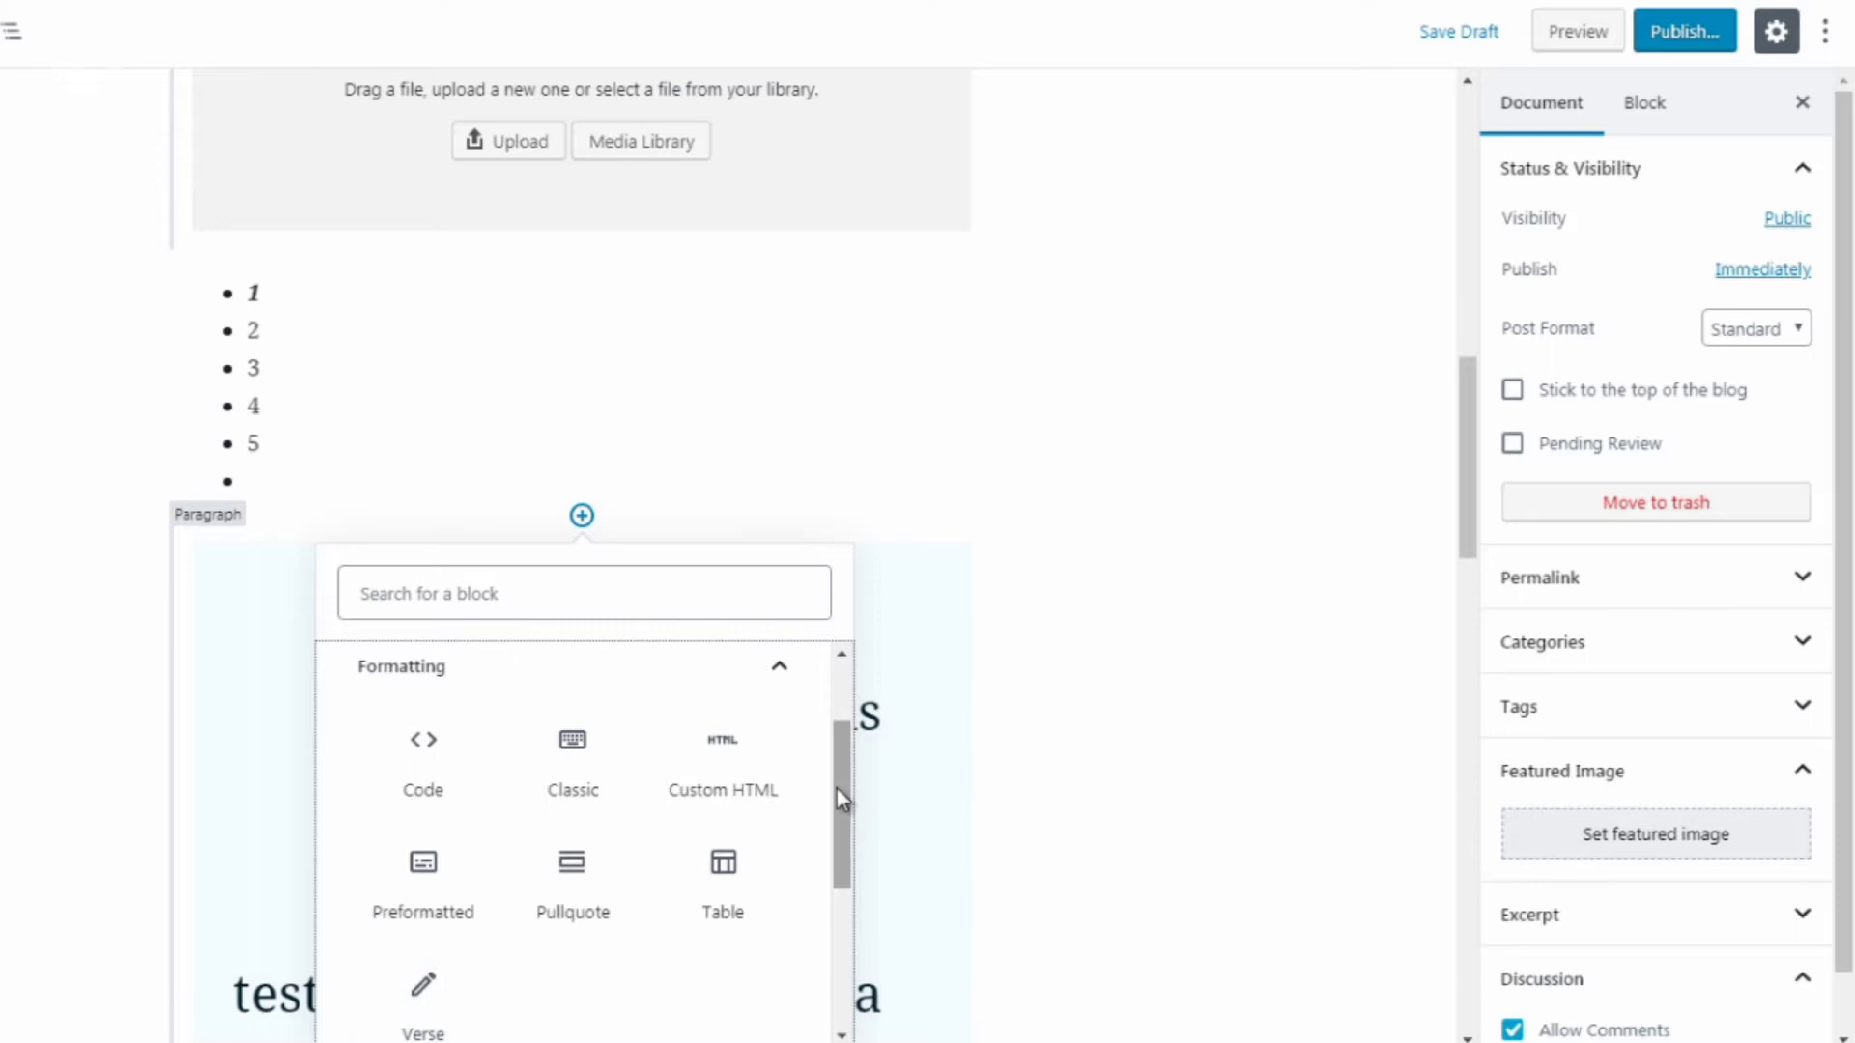
pyautogui.scroll(-1, 836, 793)
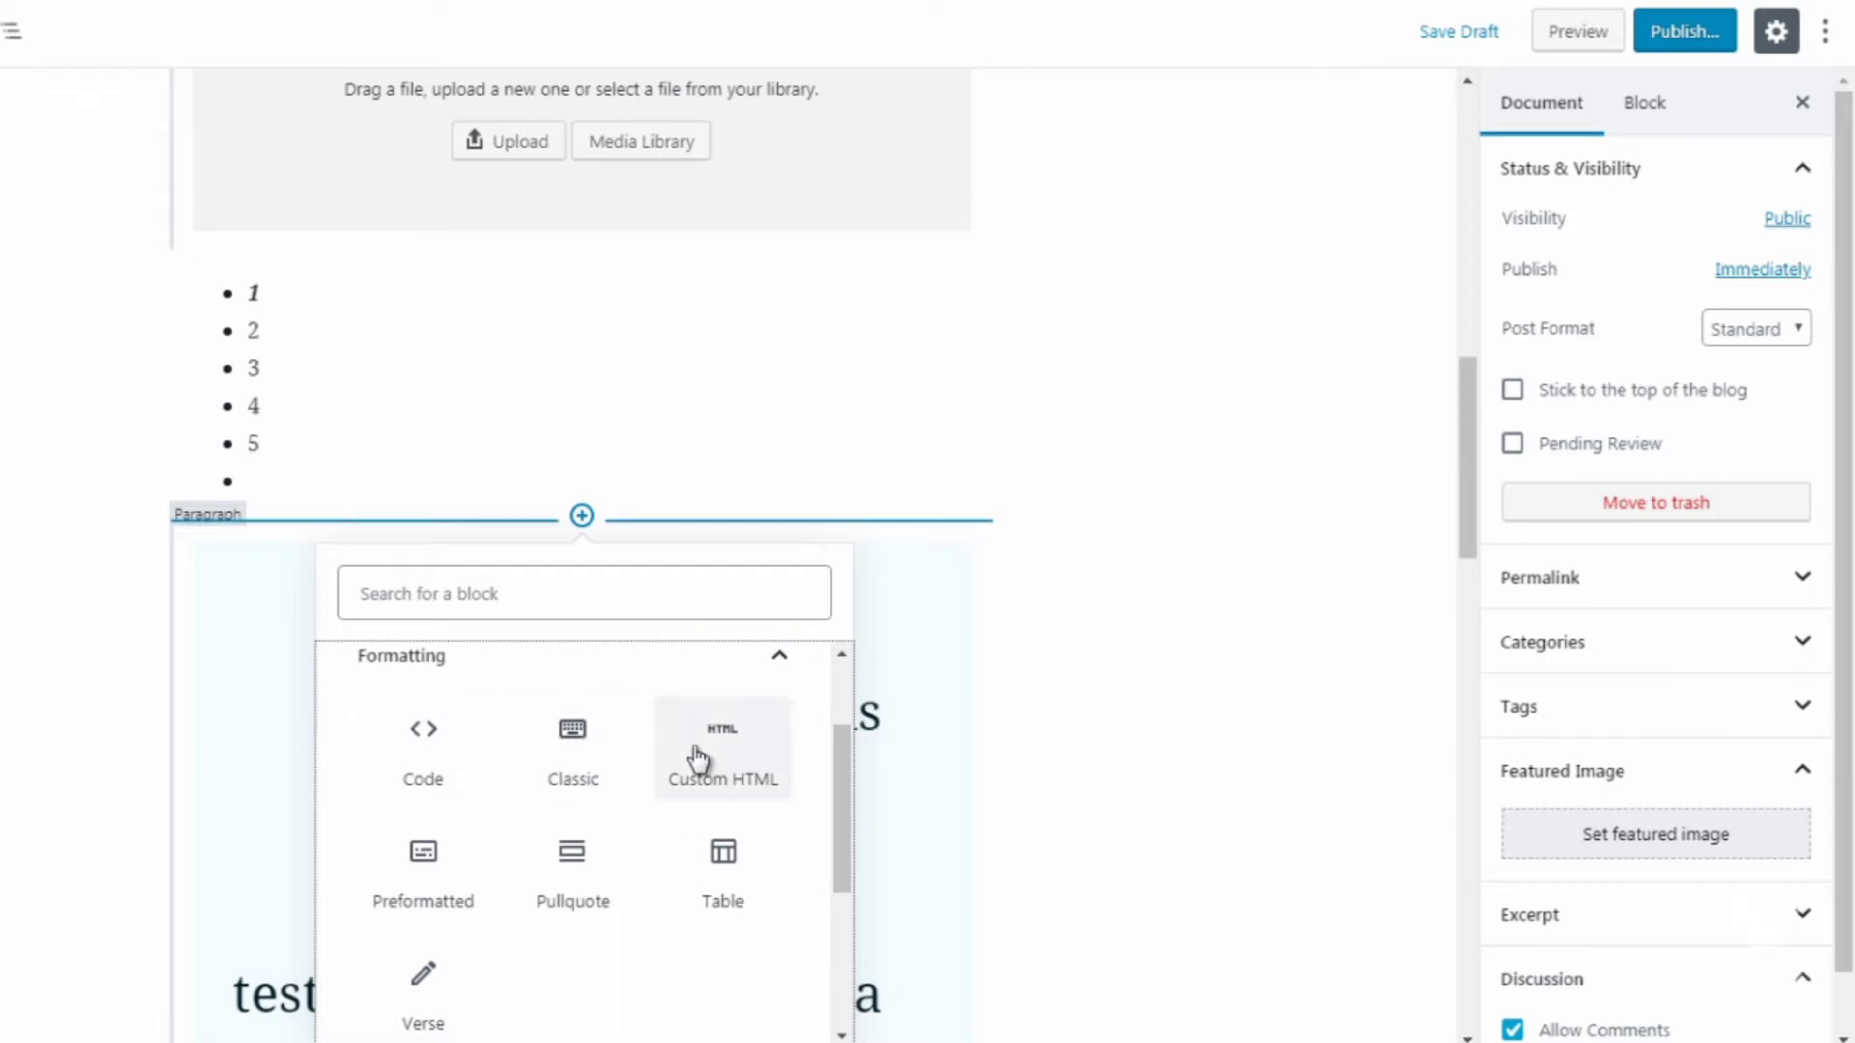
# Insert an empty Code block below the list, then reopen the inserter's Formatting category.
pyautogui.click(446, 773)
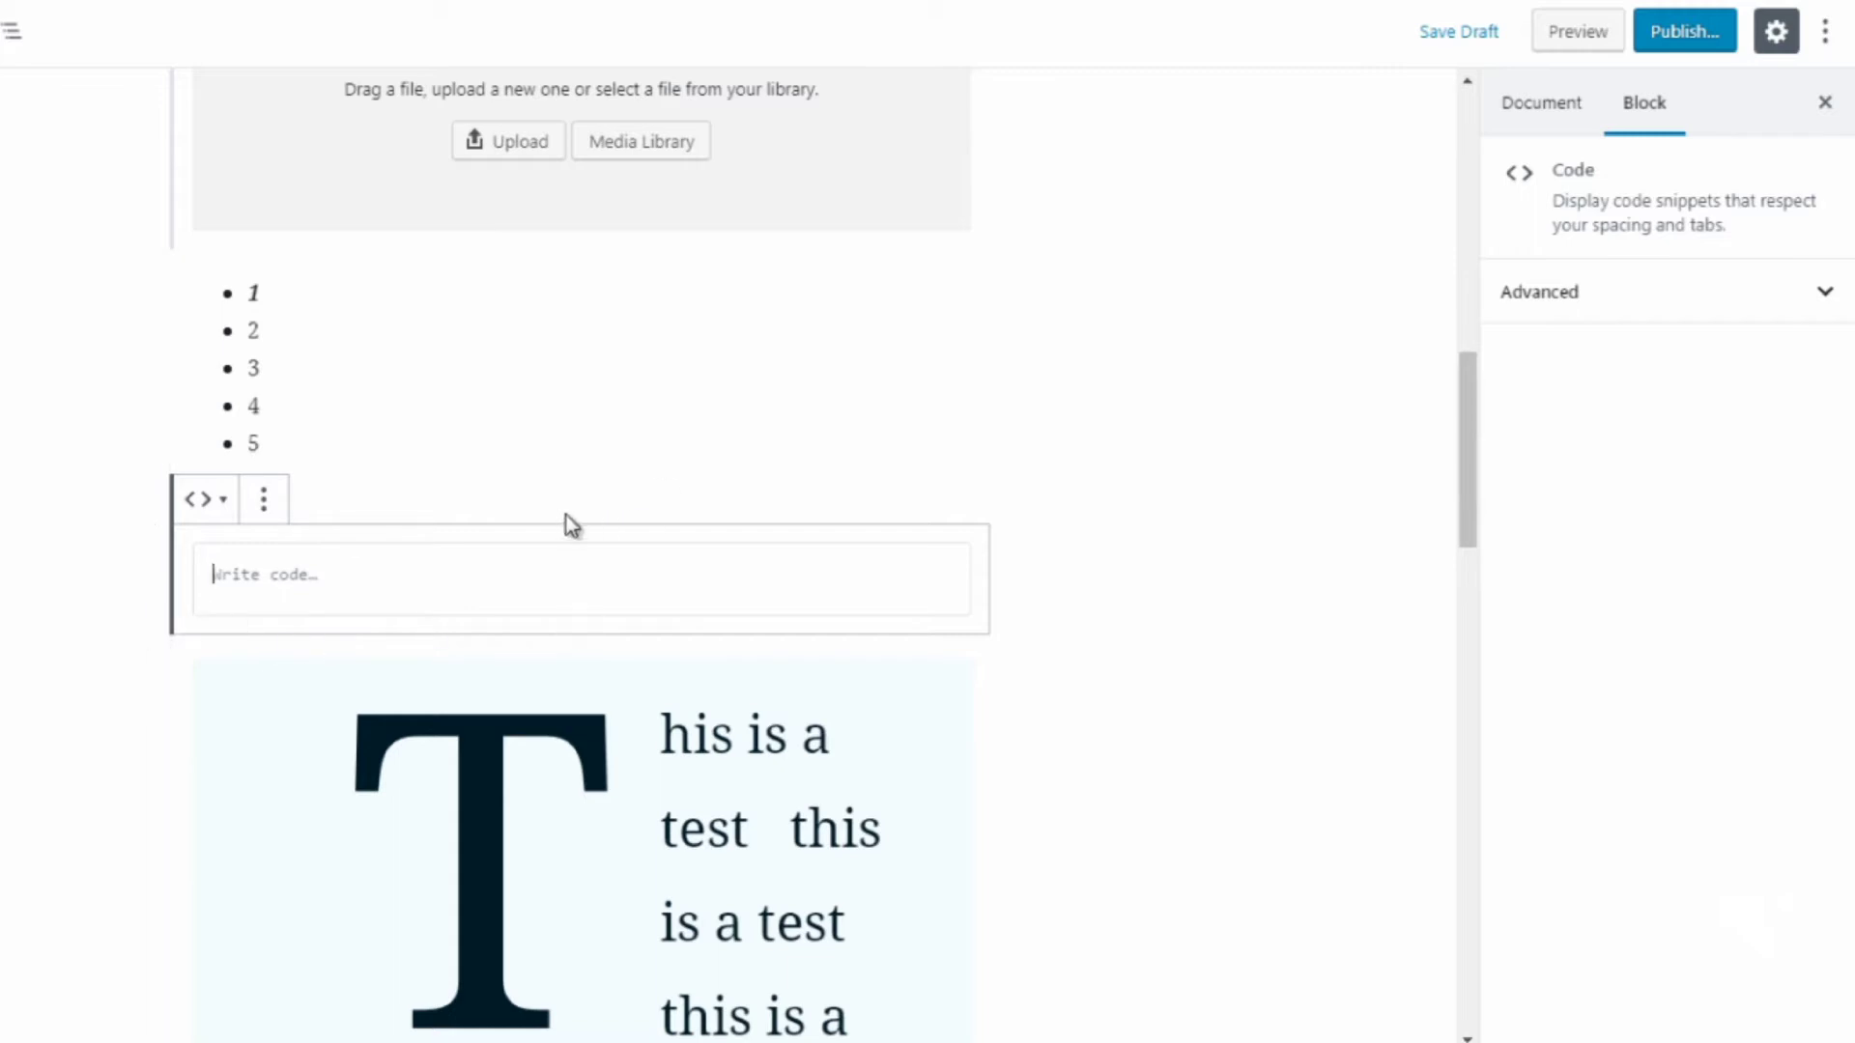
pyautogui.click(1092, 512)
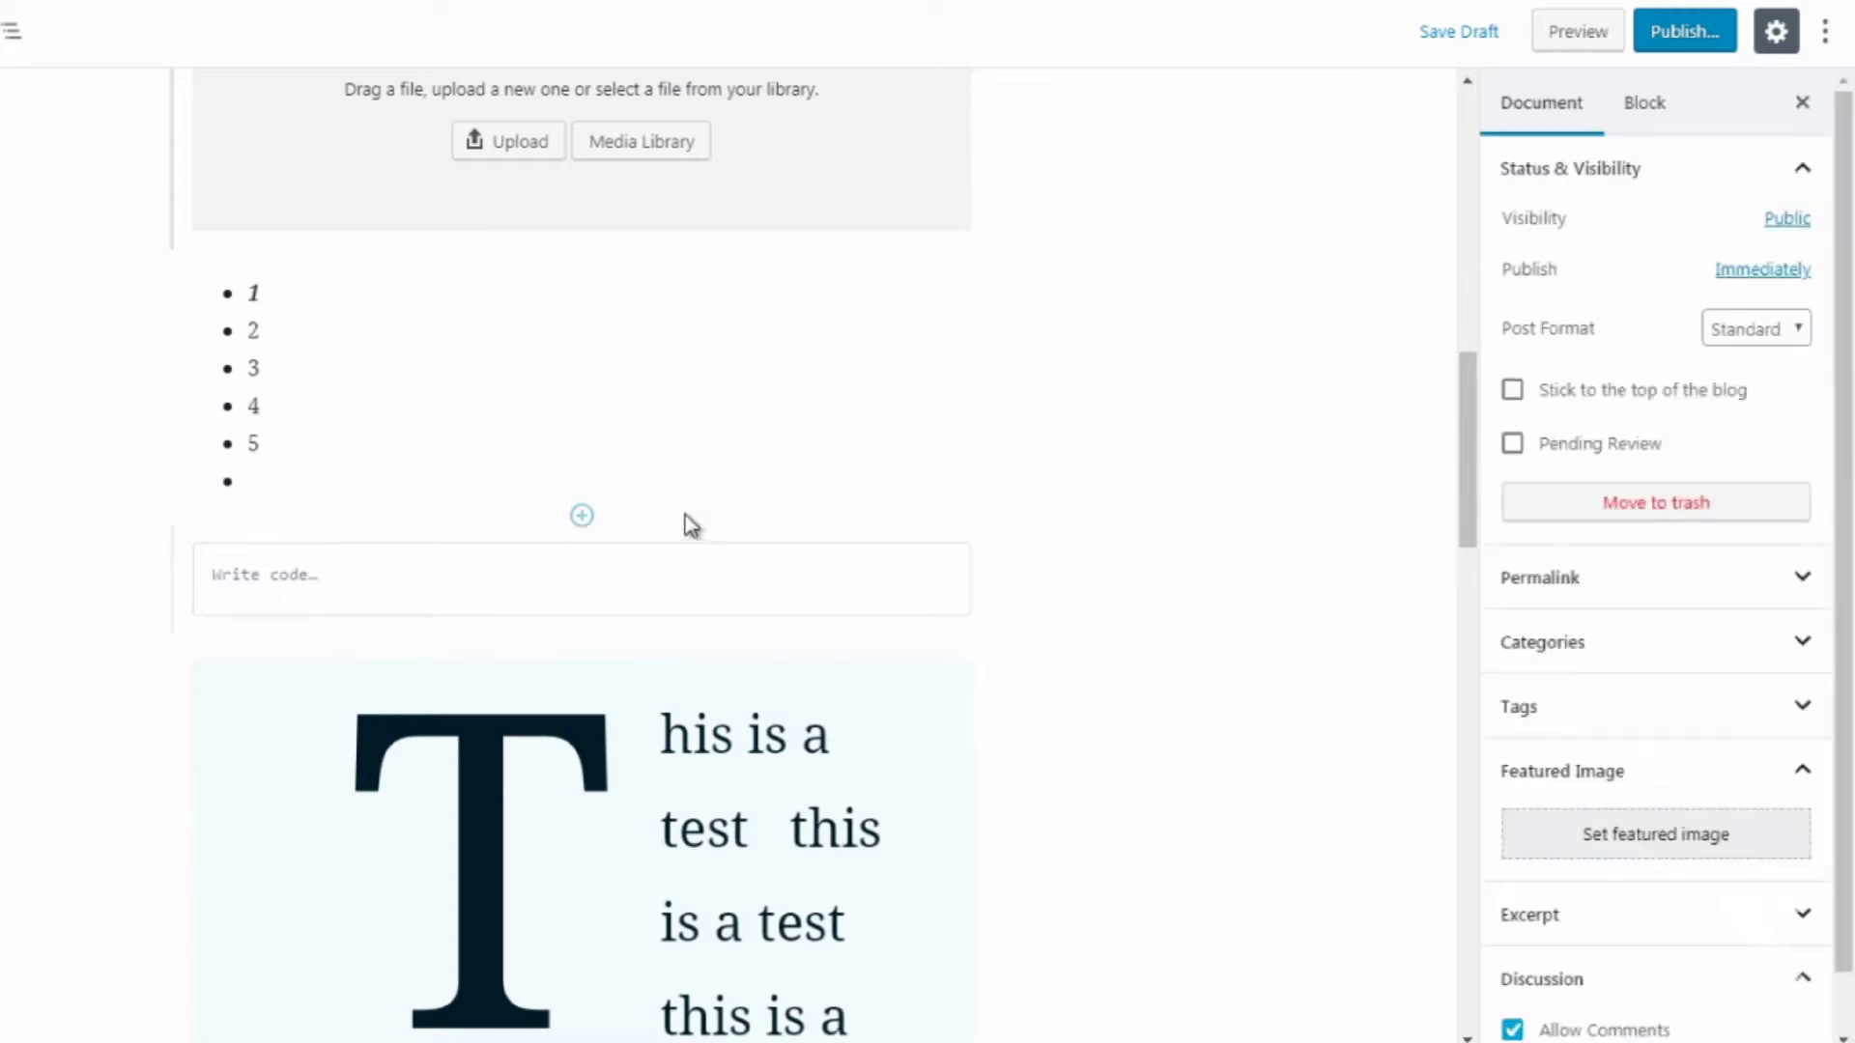
pyautogui.click(583, 519)
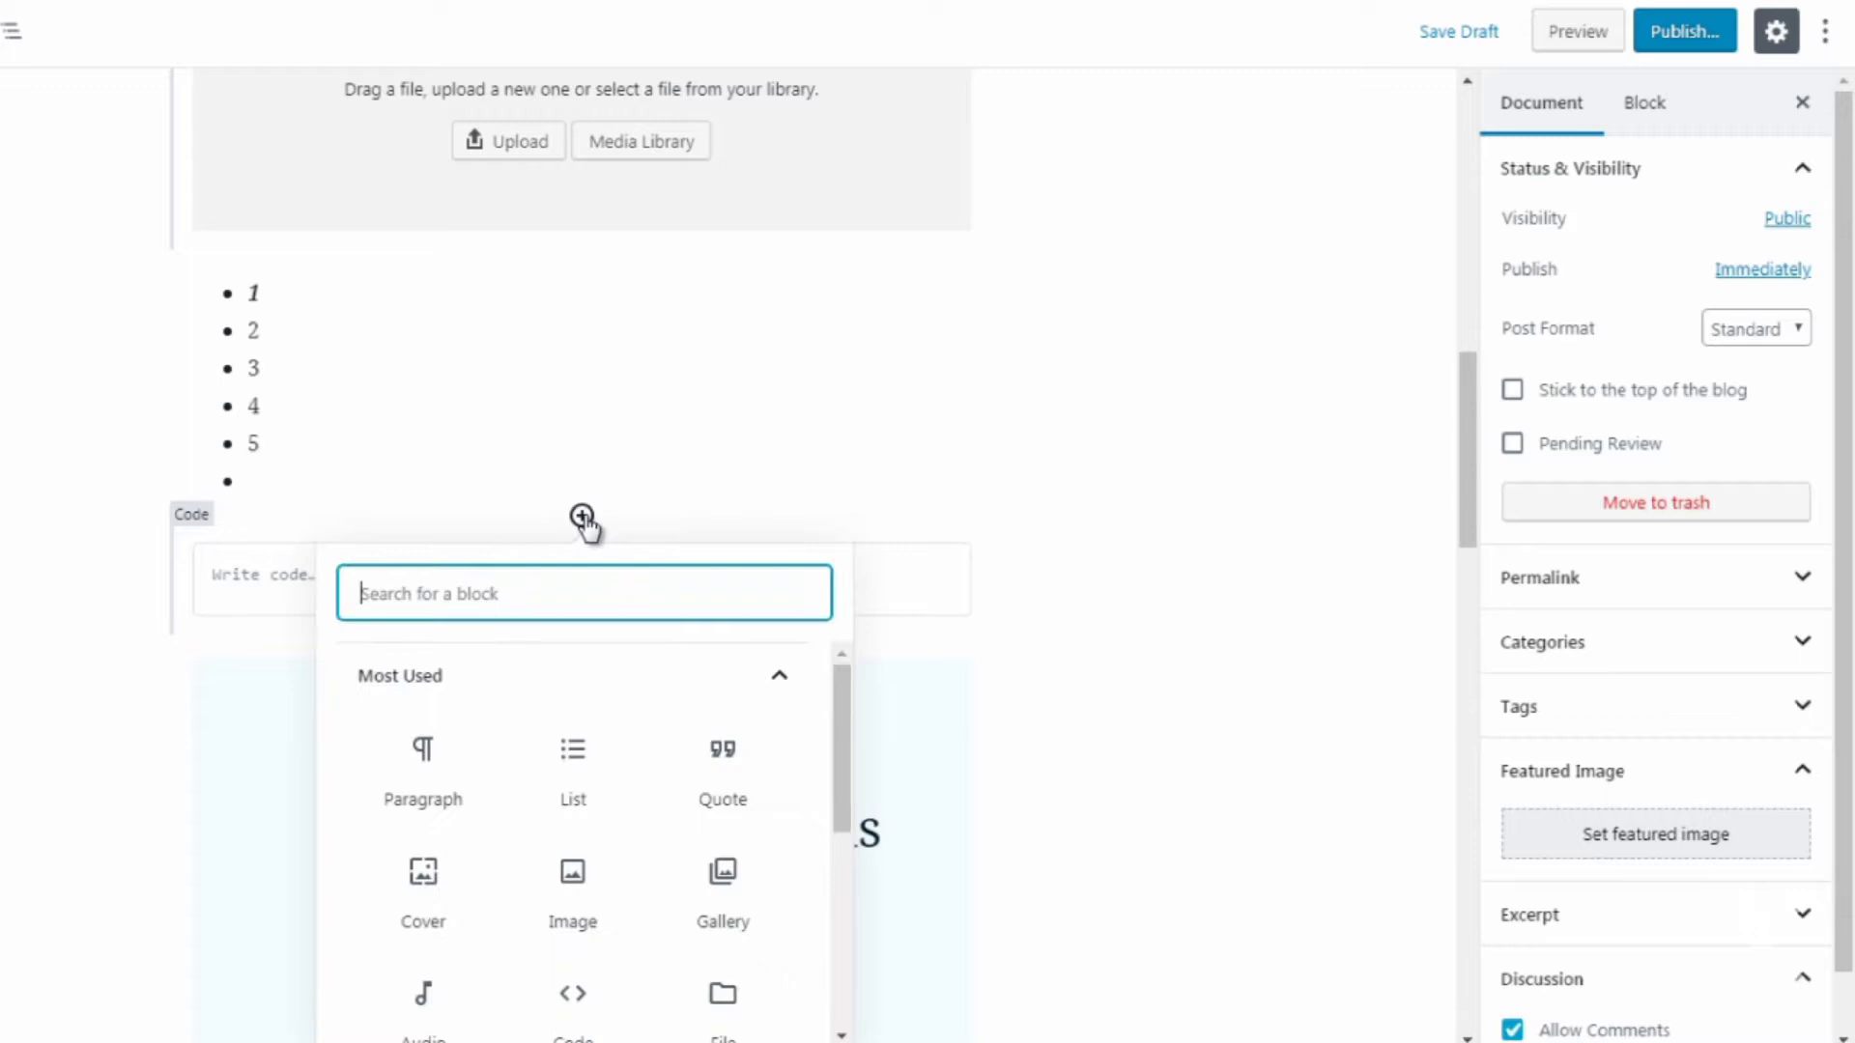
pyautogui.click(752, 688)
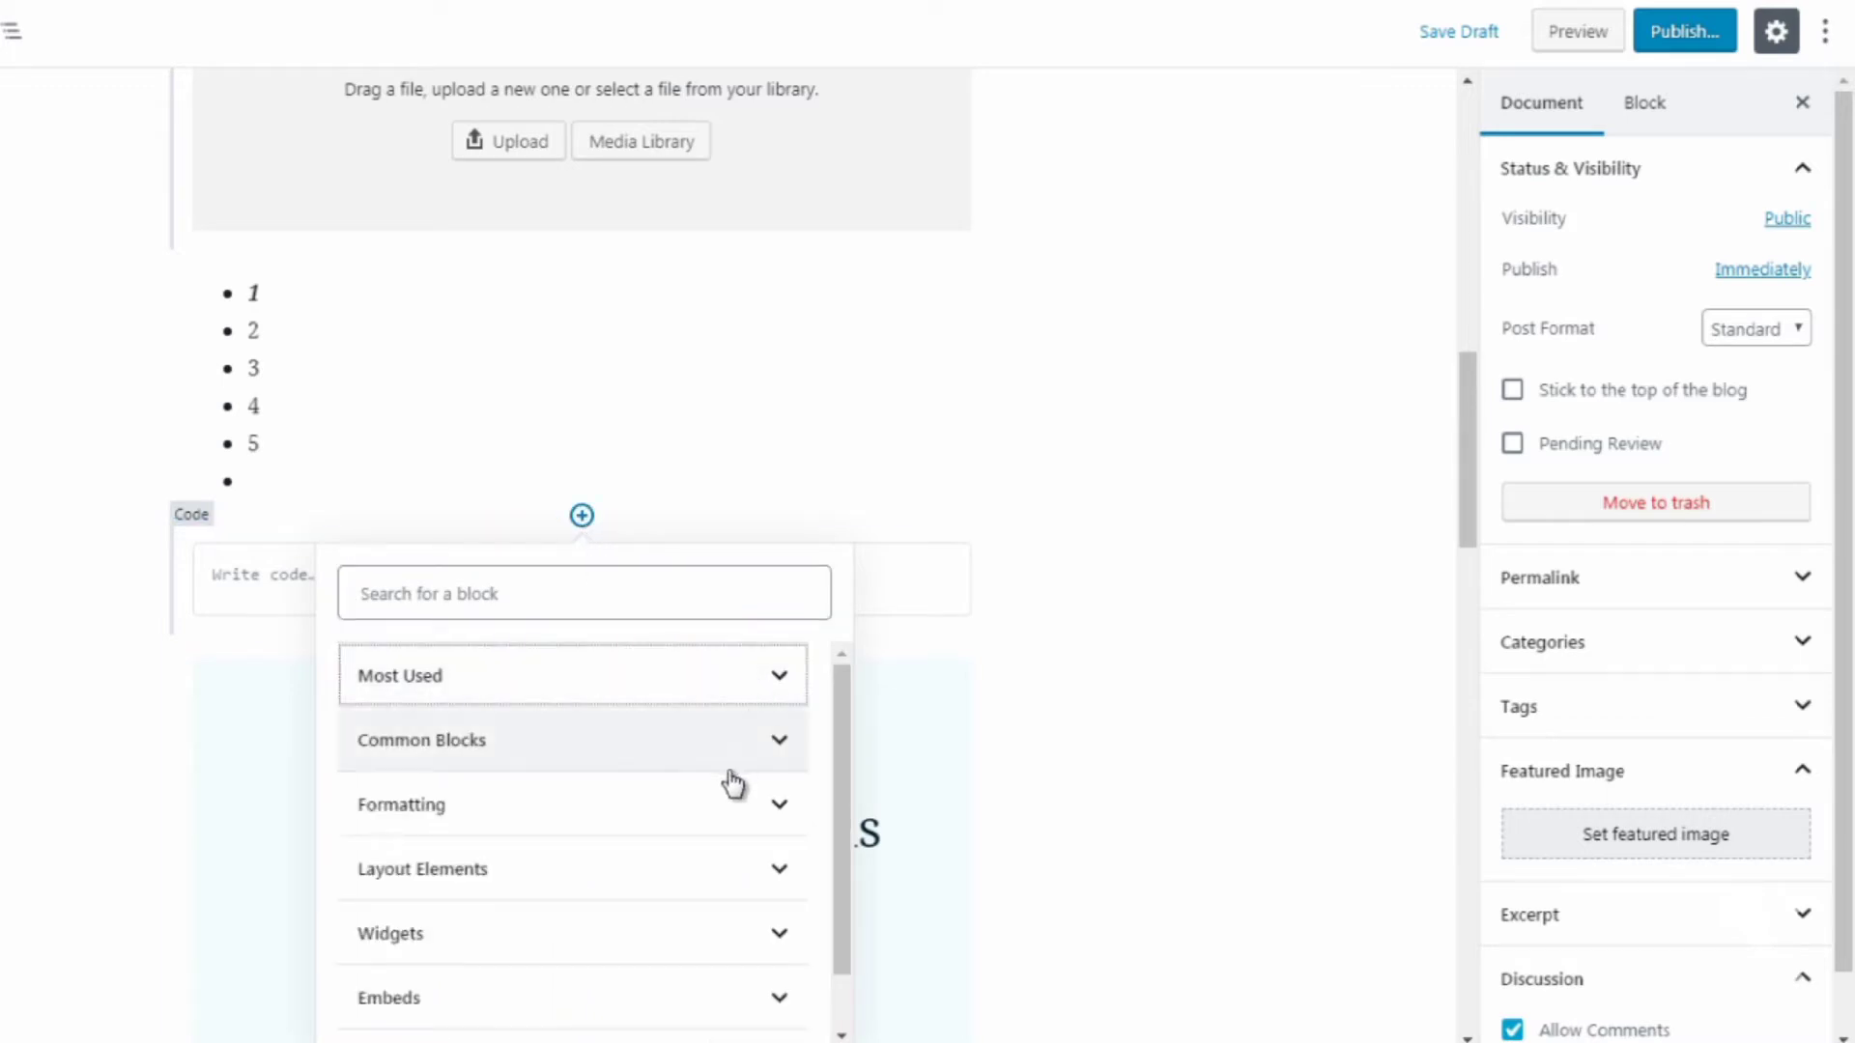
pyautogui.click(725, 812)
pyautogui.scroll(-1, 839, 785)
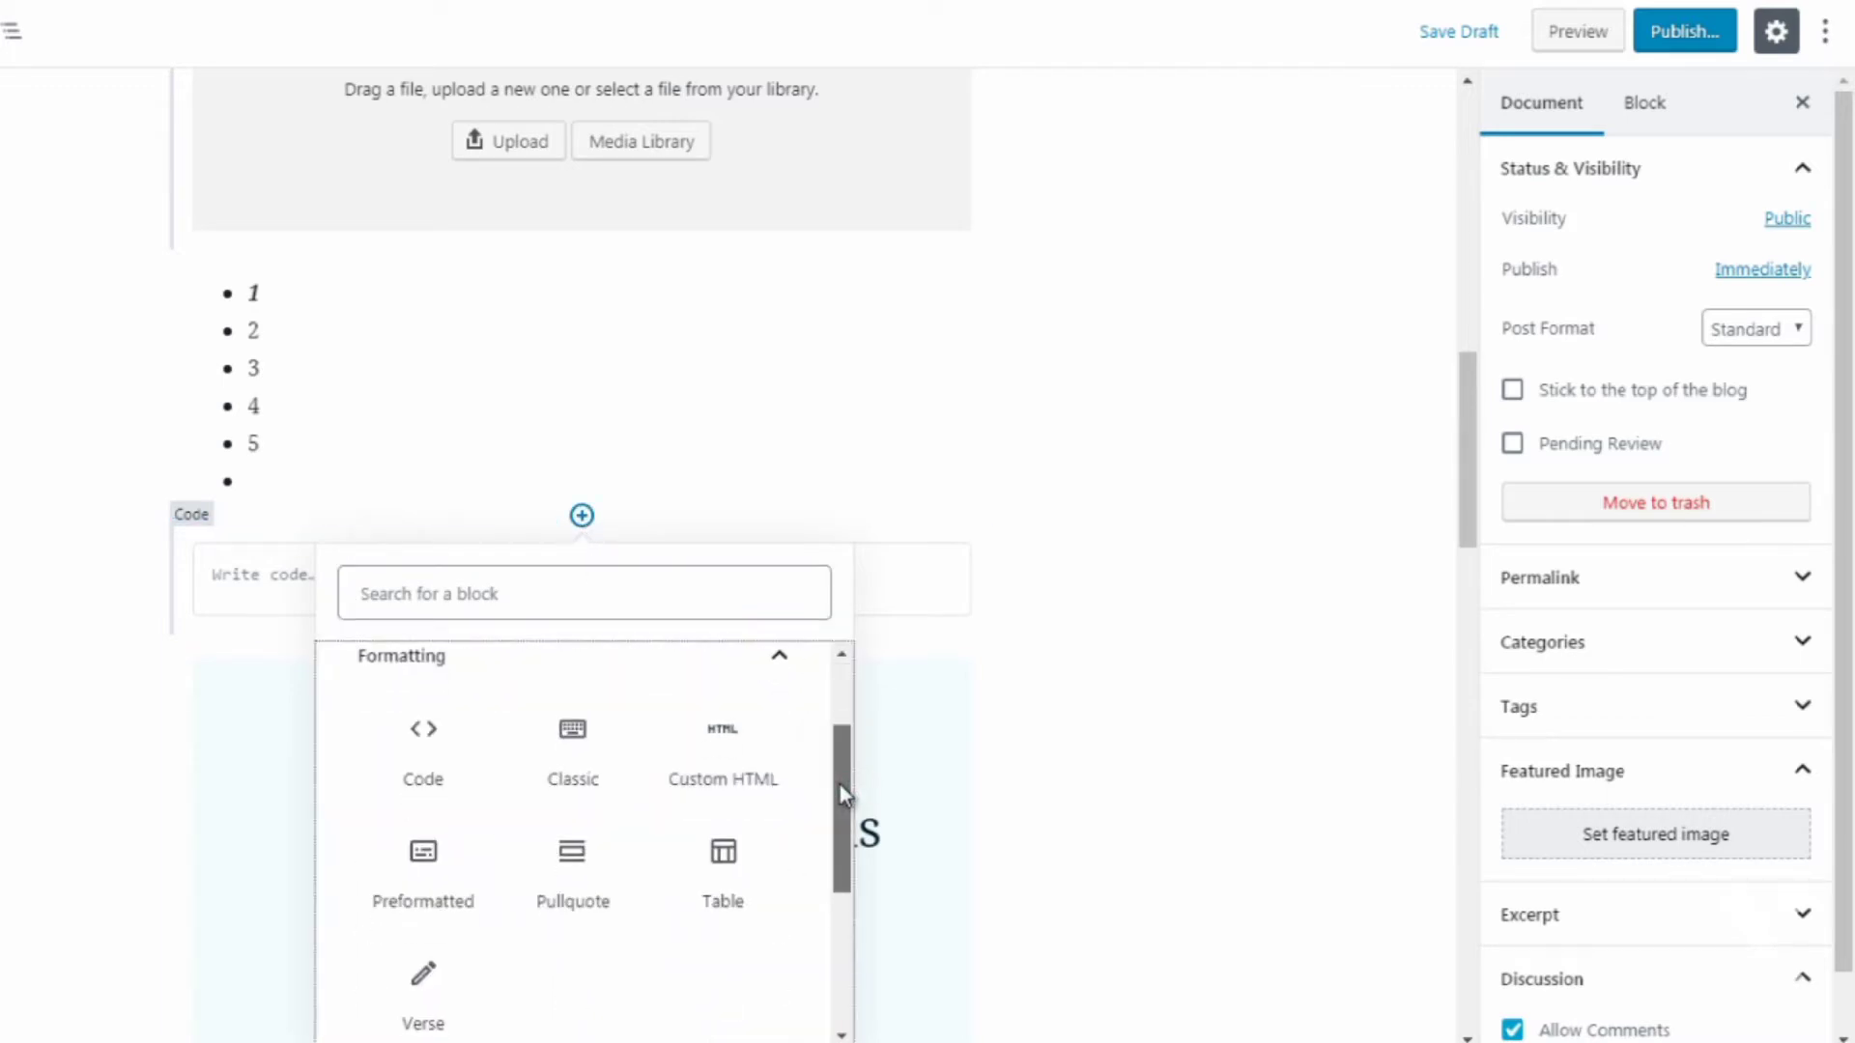
pyautogui.click(736, 763)
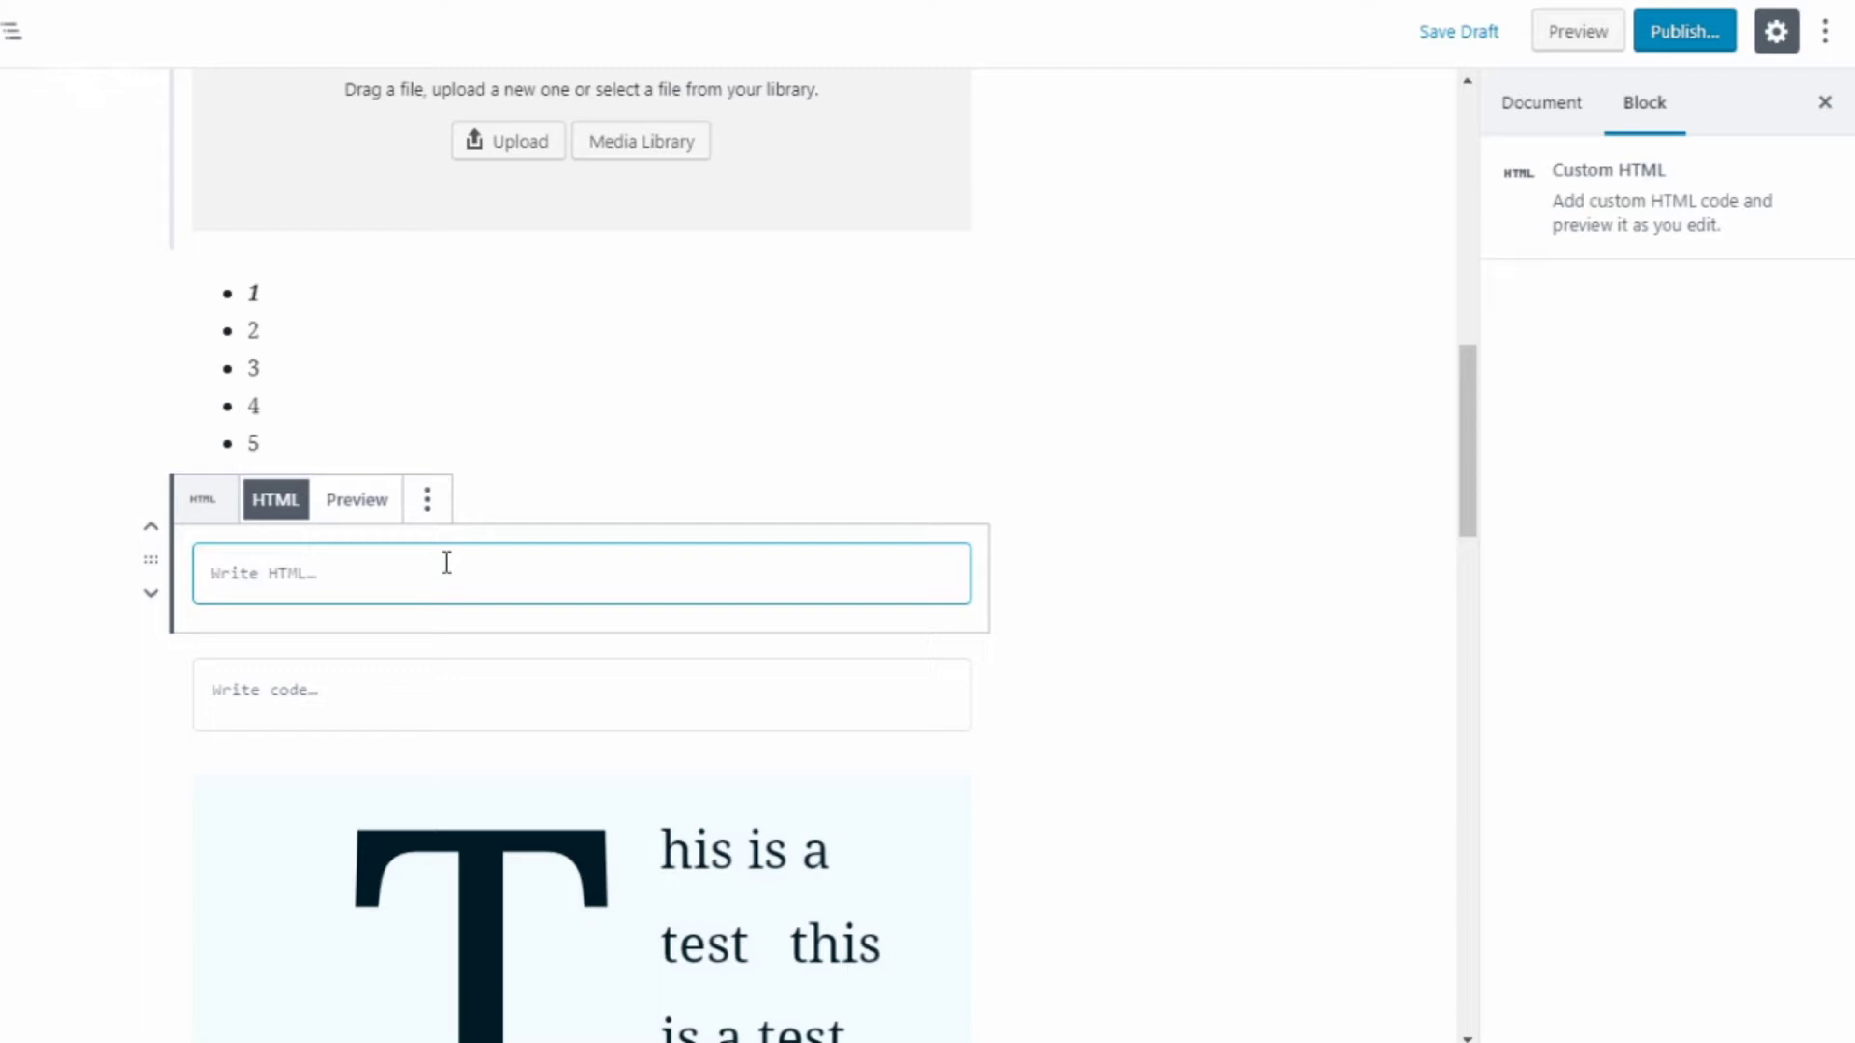
pyautogui.write('<a')
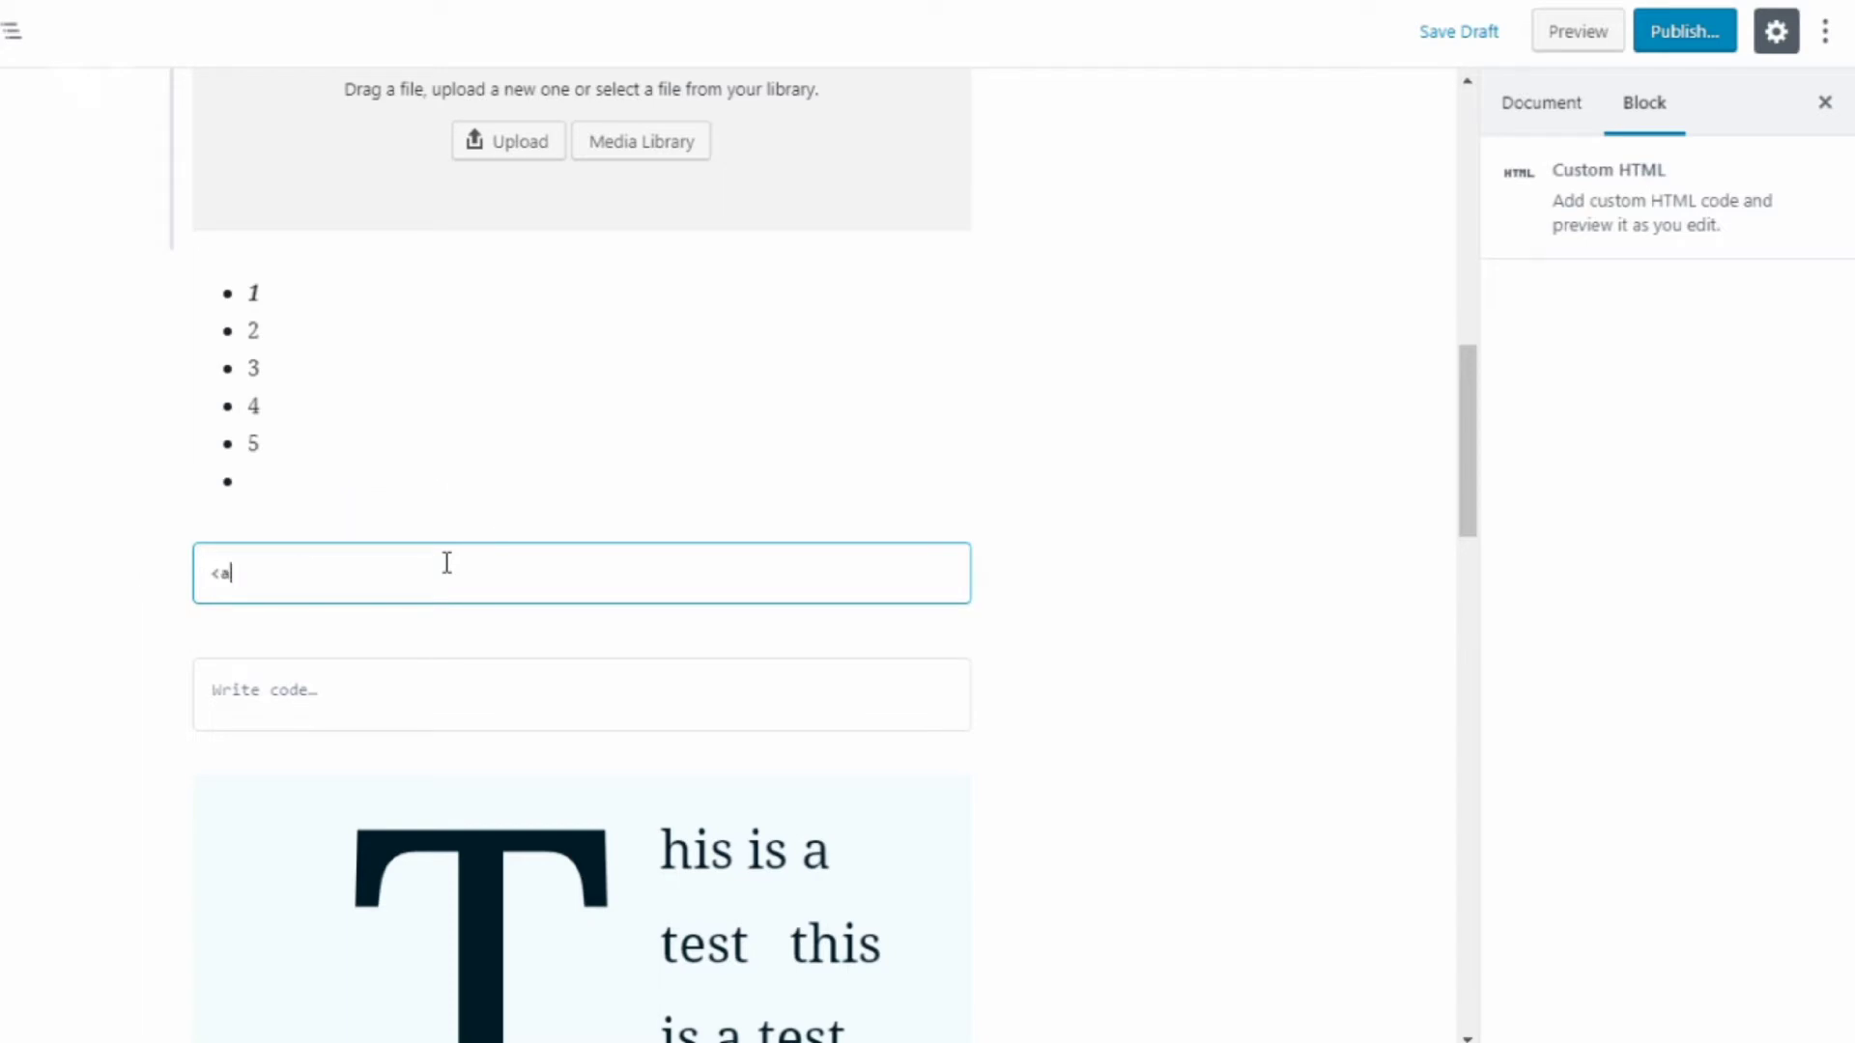
pyautogui.write(' href=http://go')
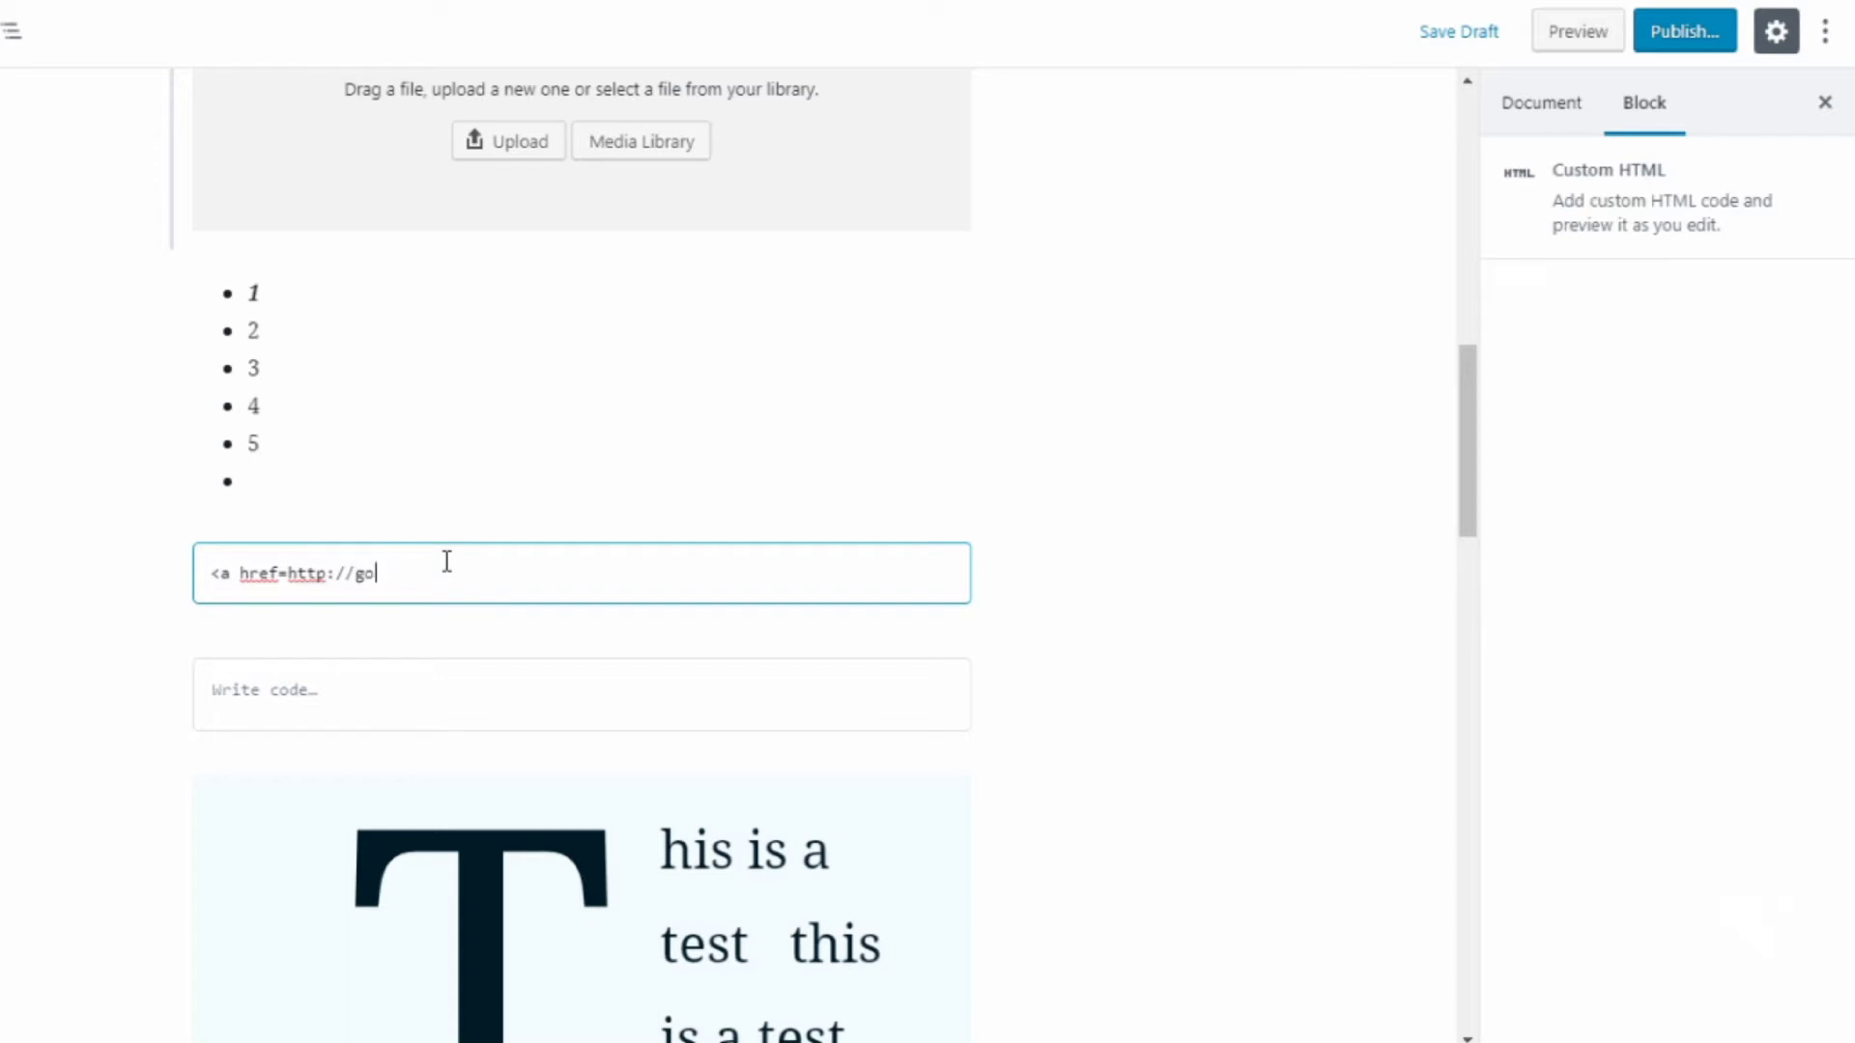
pyautogui.write('ogle.com">google</a>')
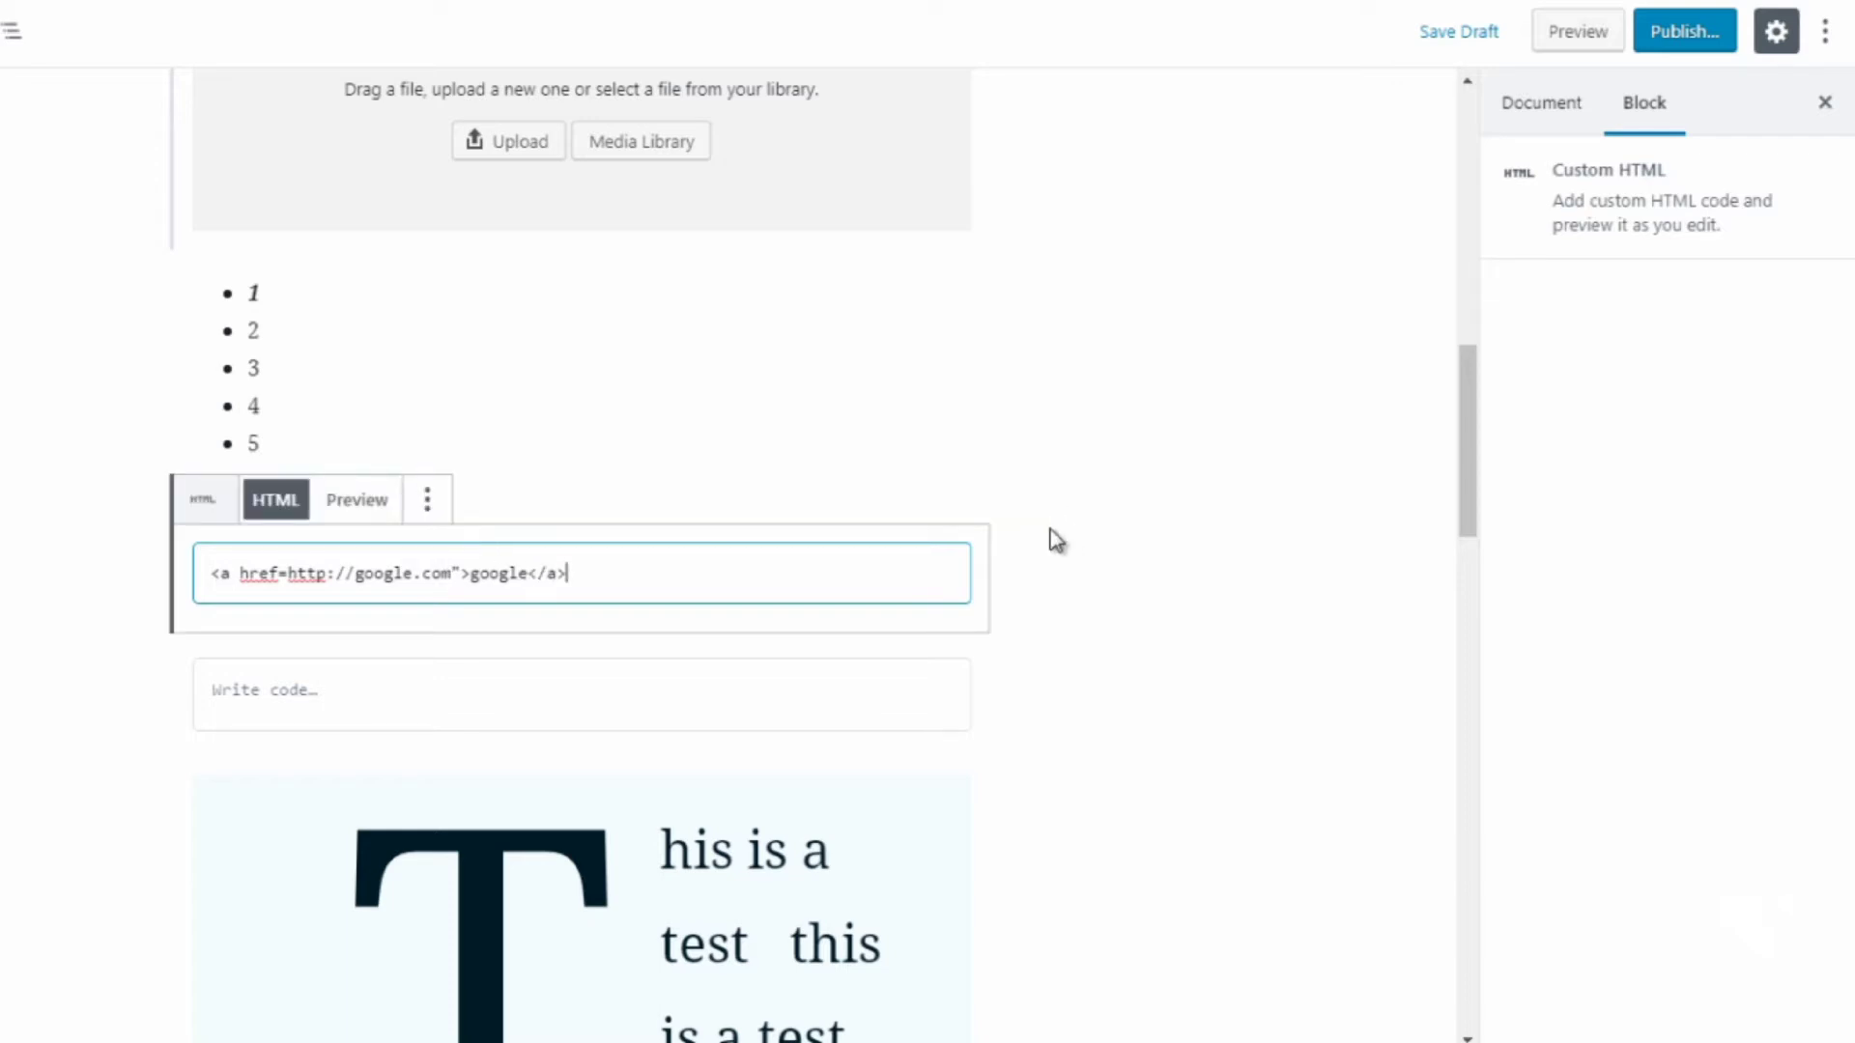
pyautogui.click(366, 516)
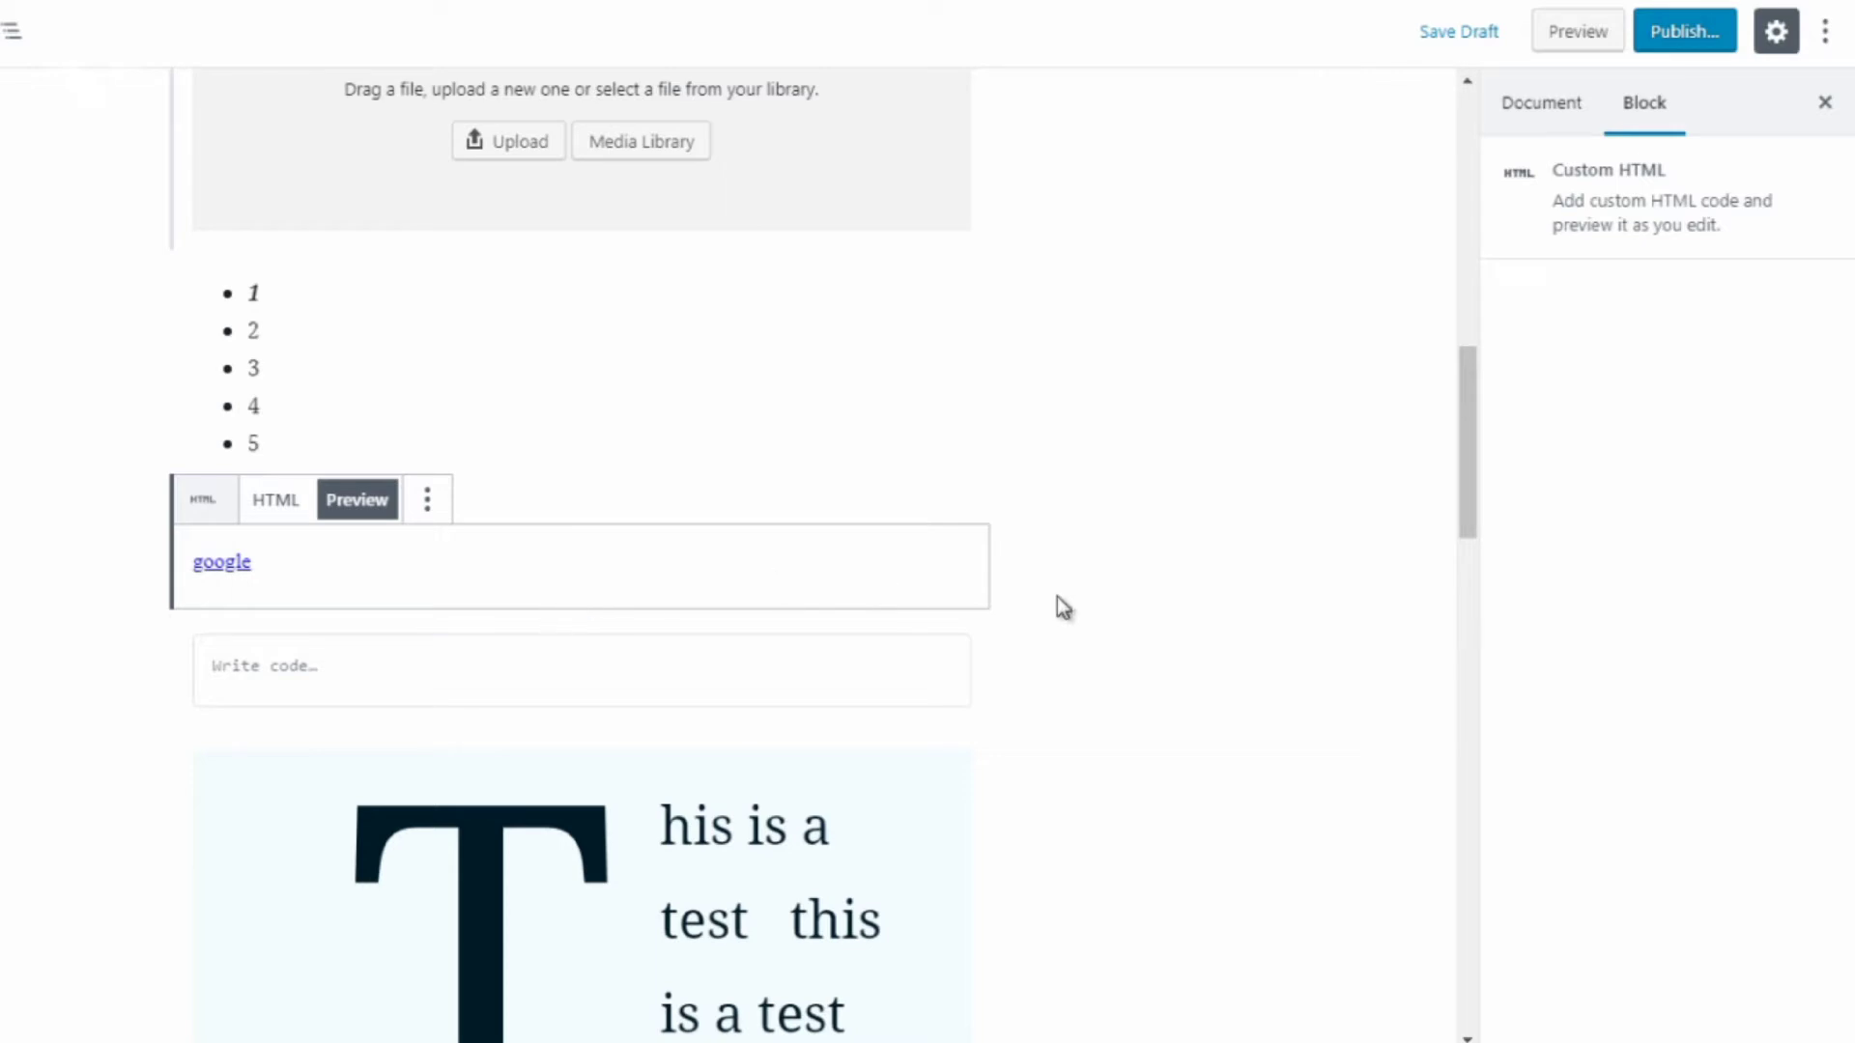
pyautogui.click(583, 609)
pyautogui.scroll(-2, 676, 531)
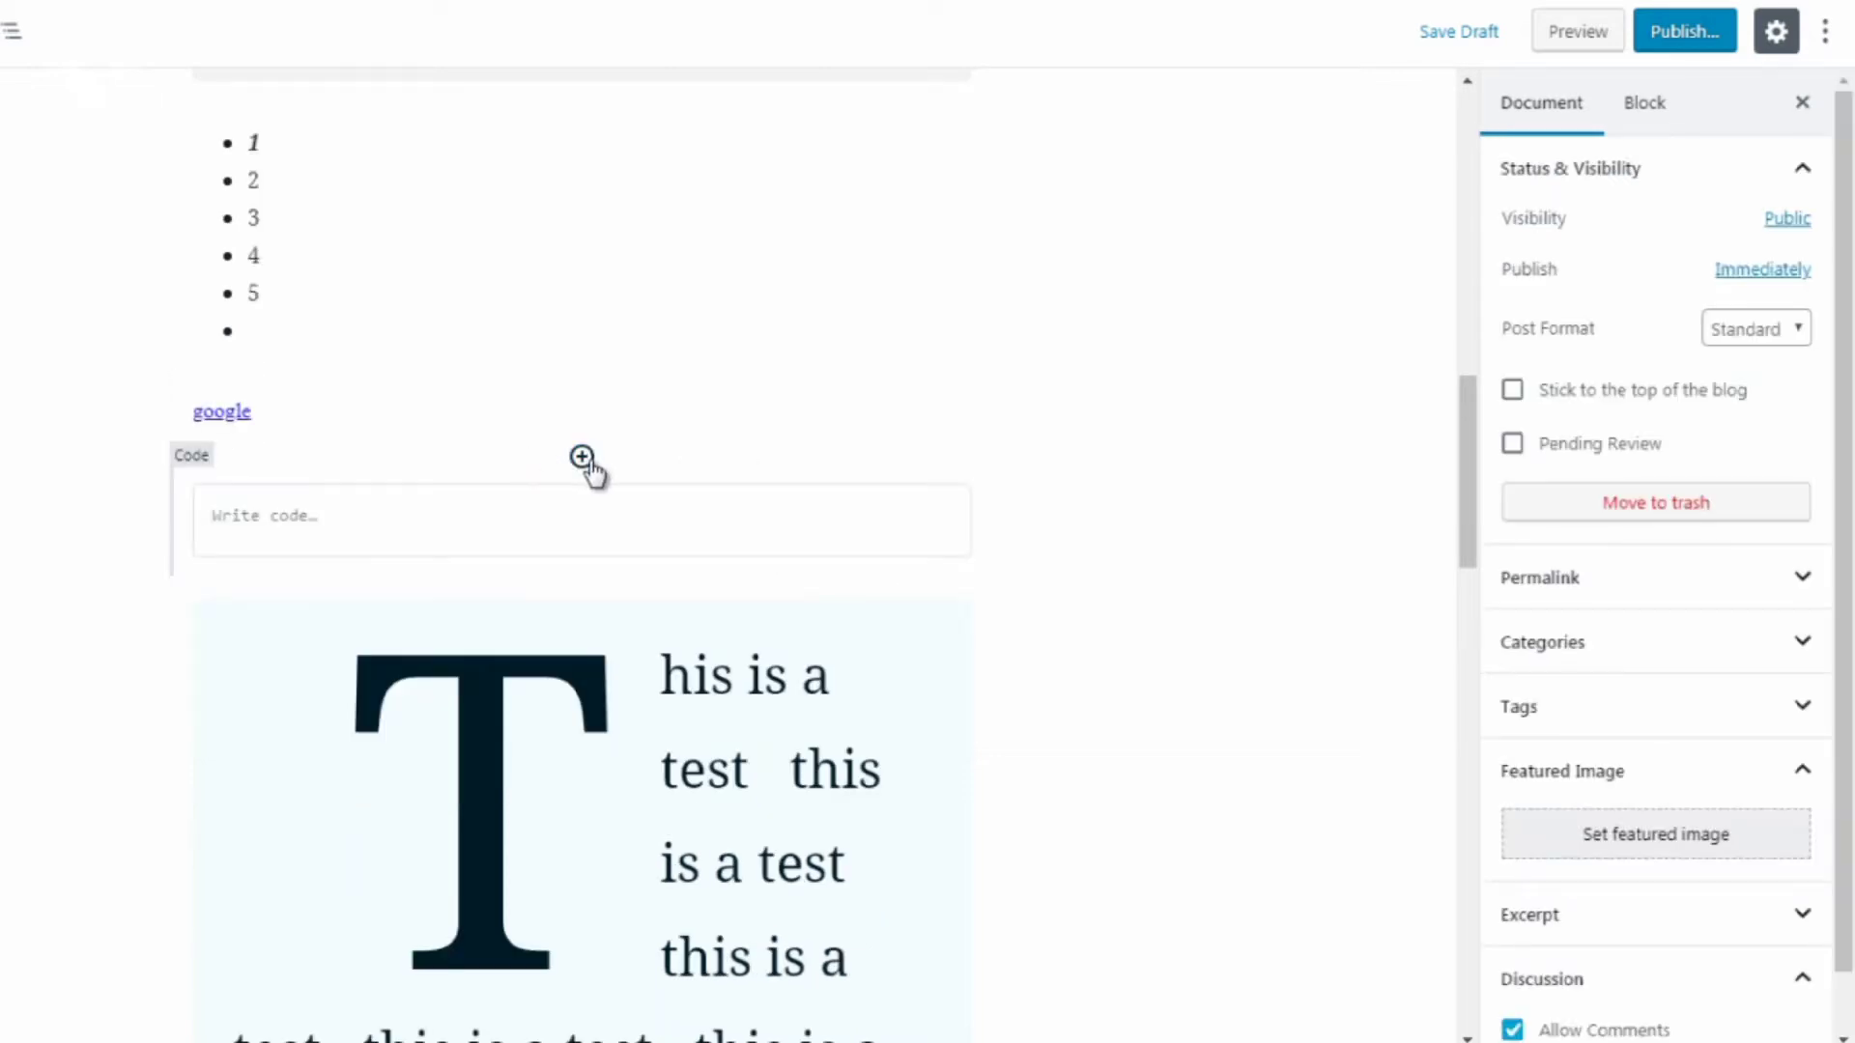
# Insert a Classic block from the Formatting category above the empty Code block.
pyautogui.click(582, 460)
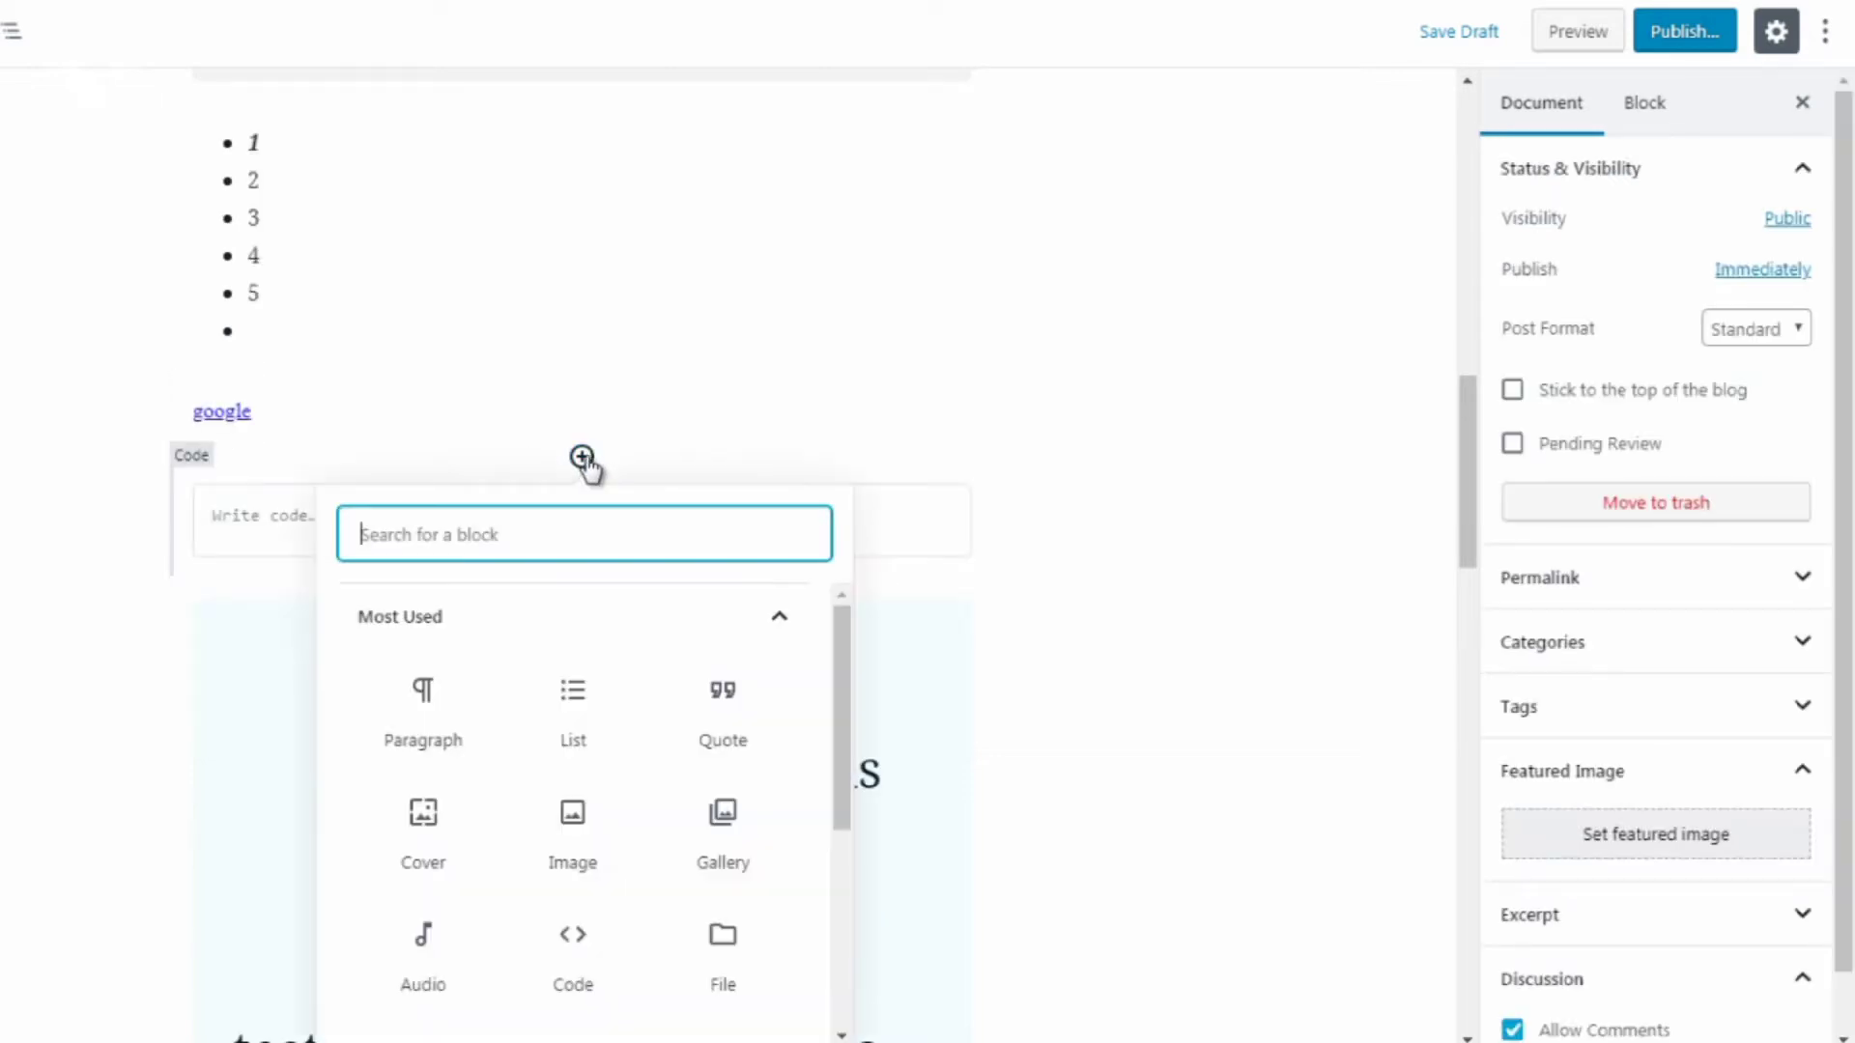
pyautogui.click(794, 631)
pyautogui.click(774, 748)
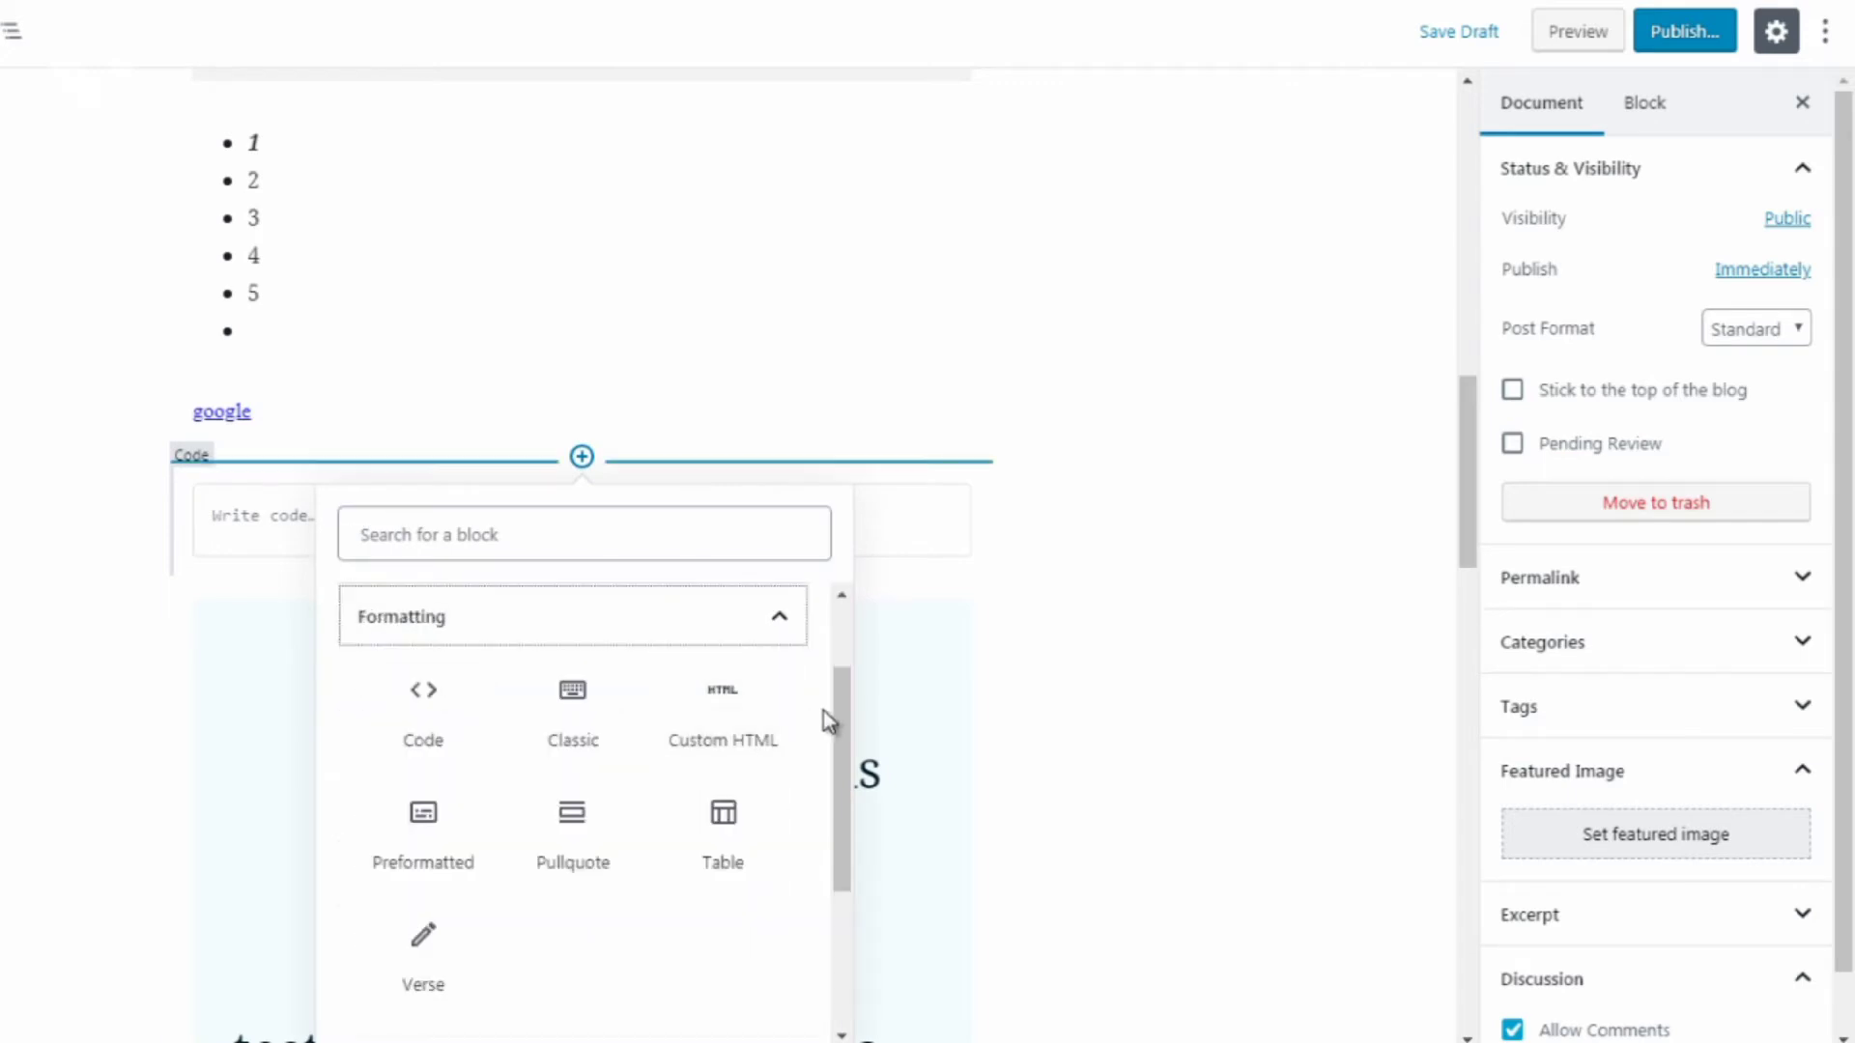
pyautogui.click(576, 711)
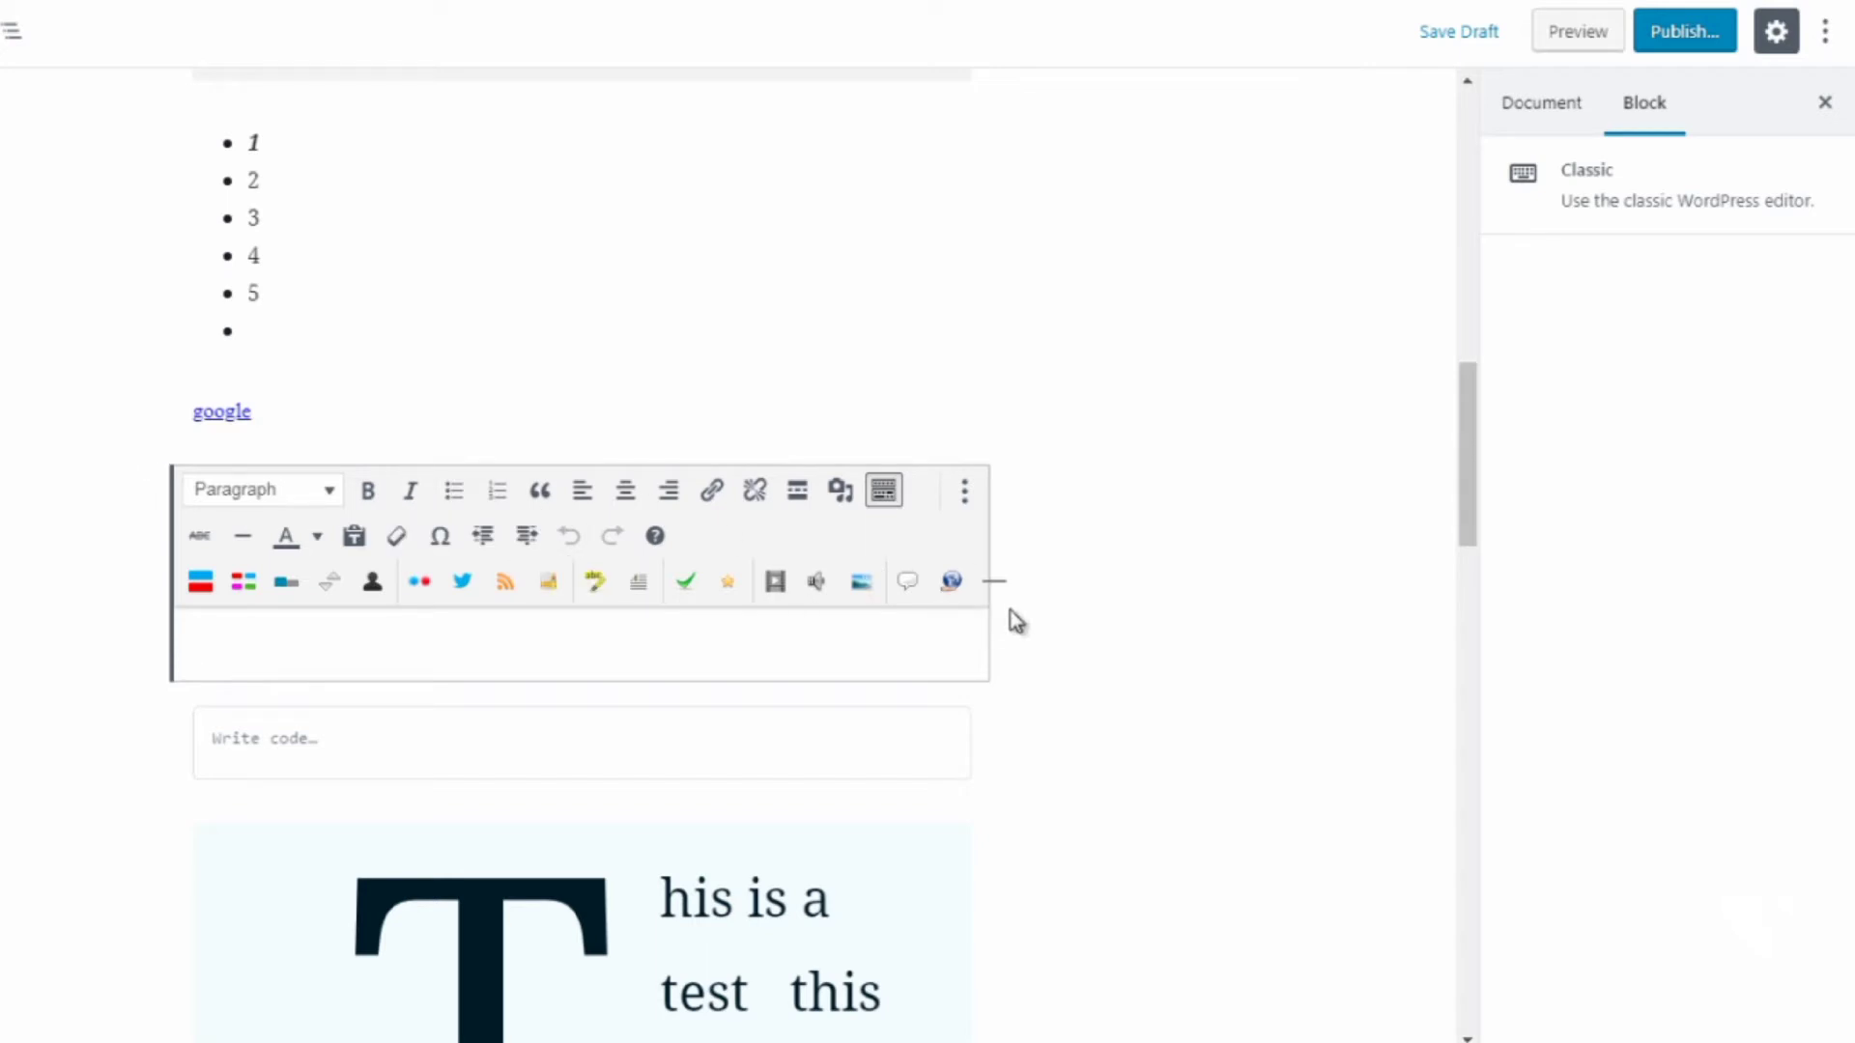
pyautogui.moveTo(580, 686)
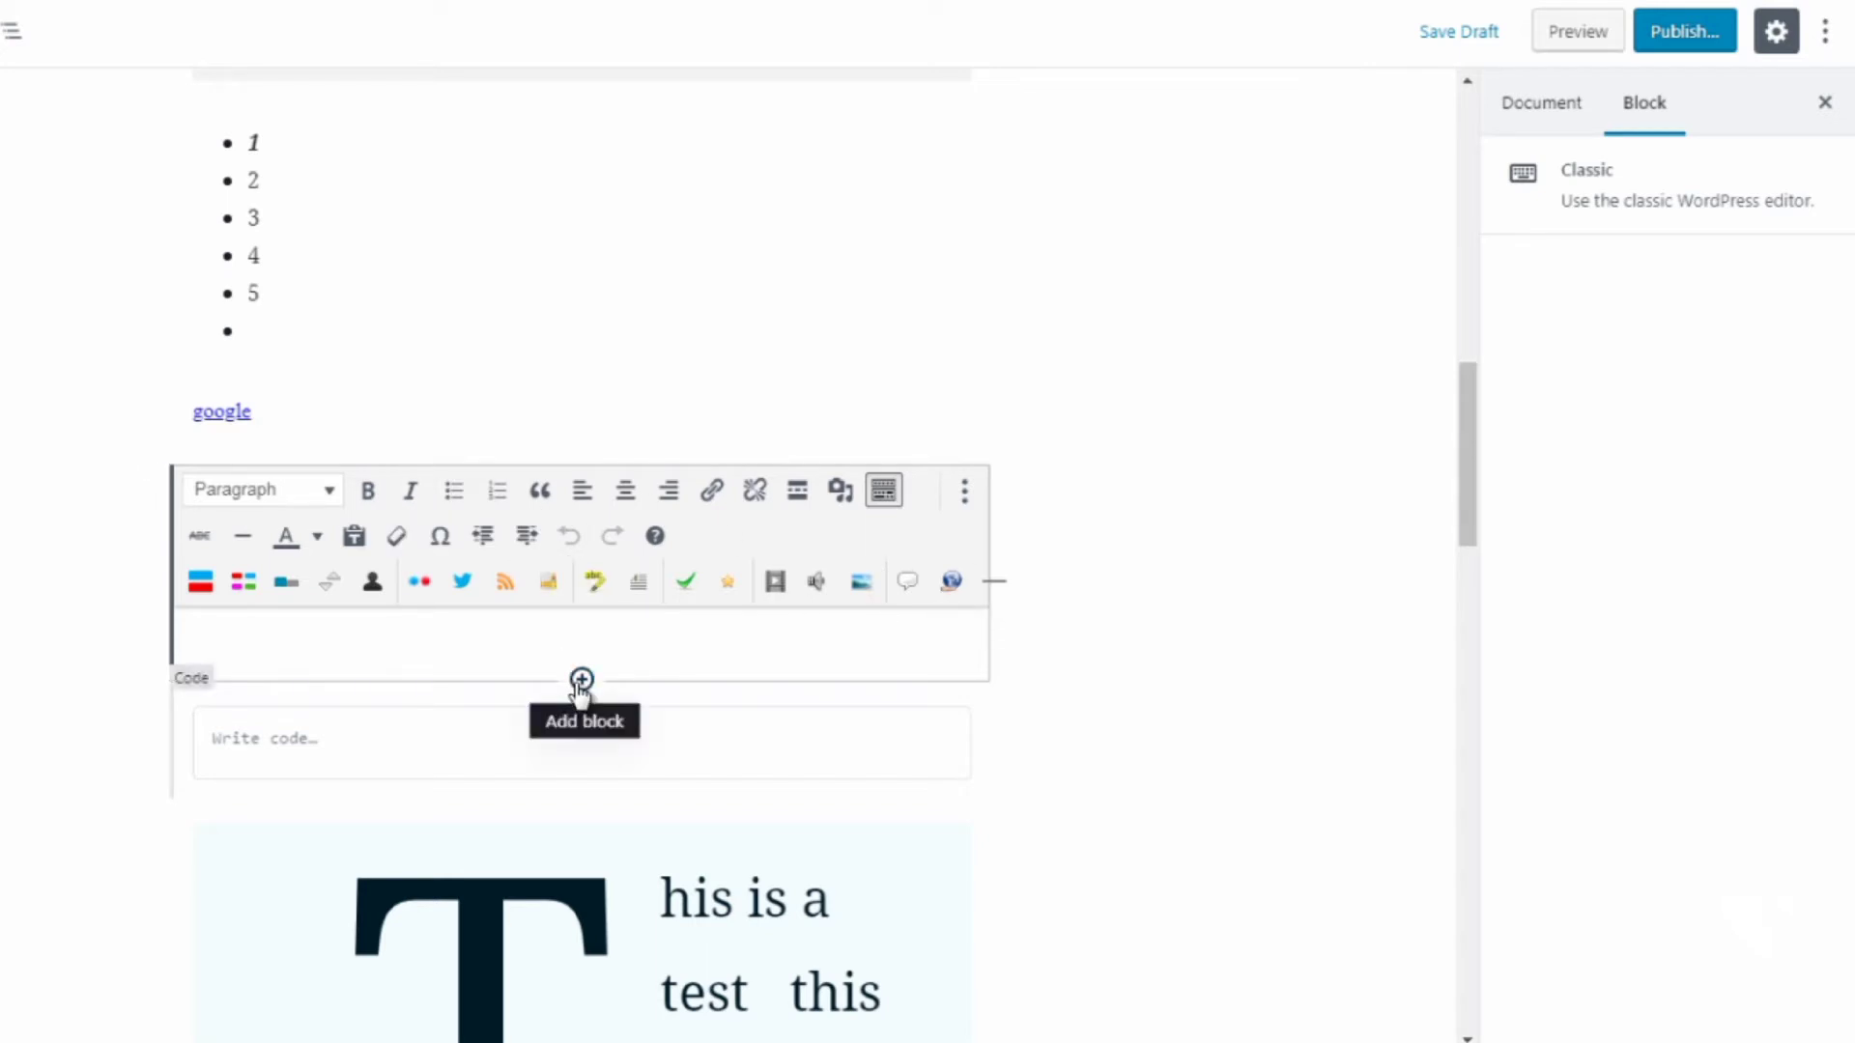
pyautogui.click(580, 680)
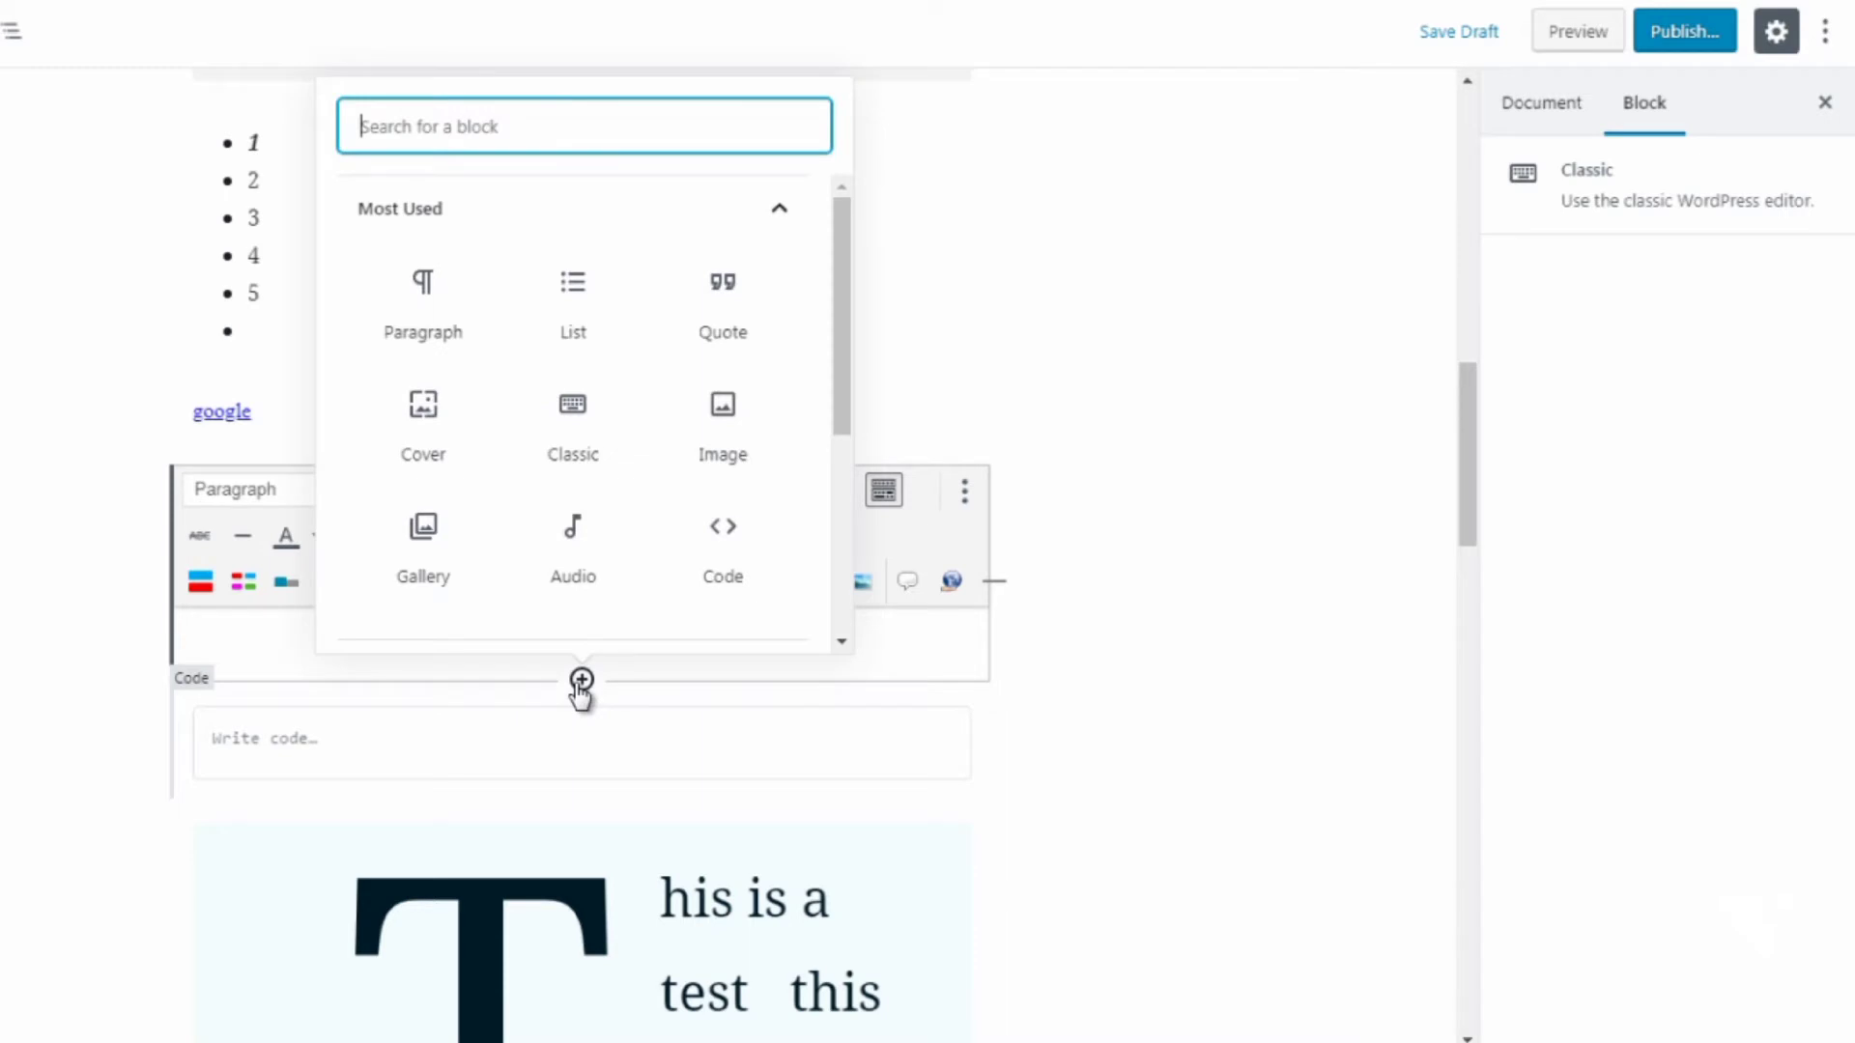
pyautogui.click(712, 214)
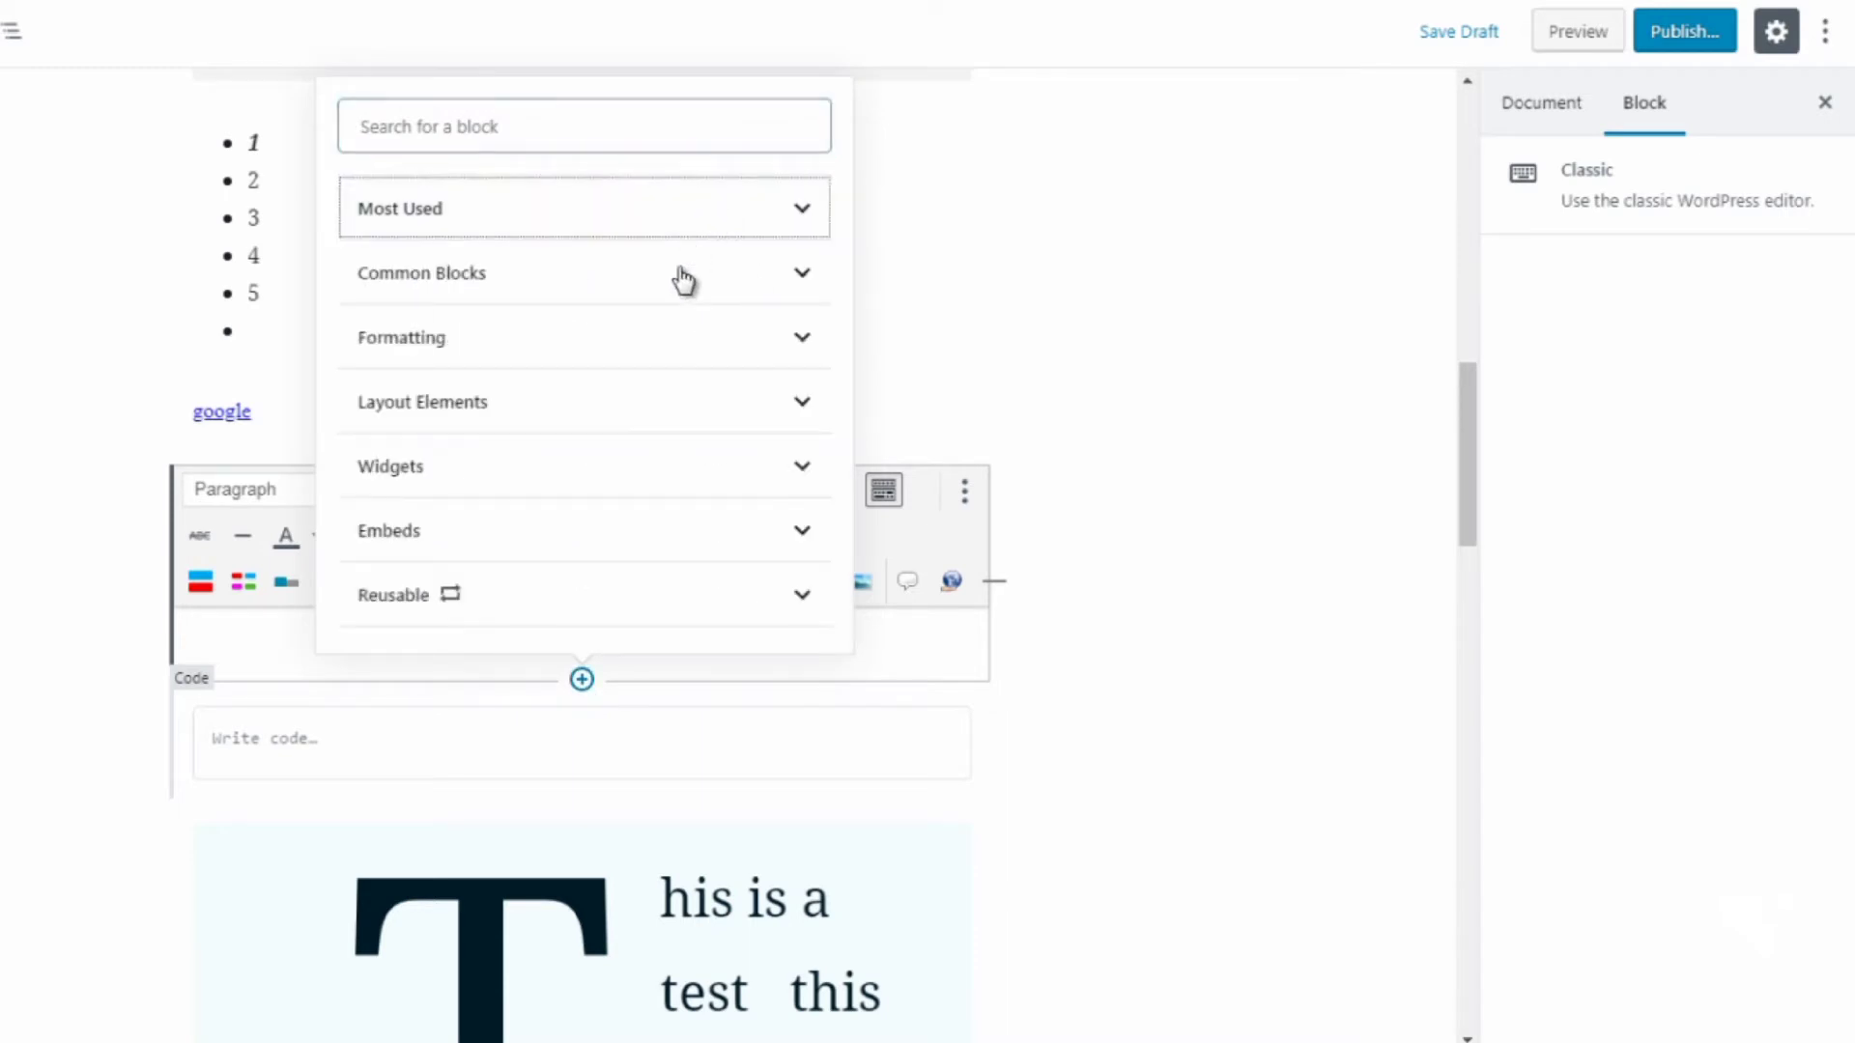
pyautogui.click(680, 348)
pyautogui.click(418, 431)
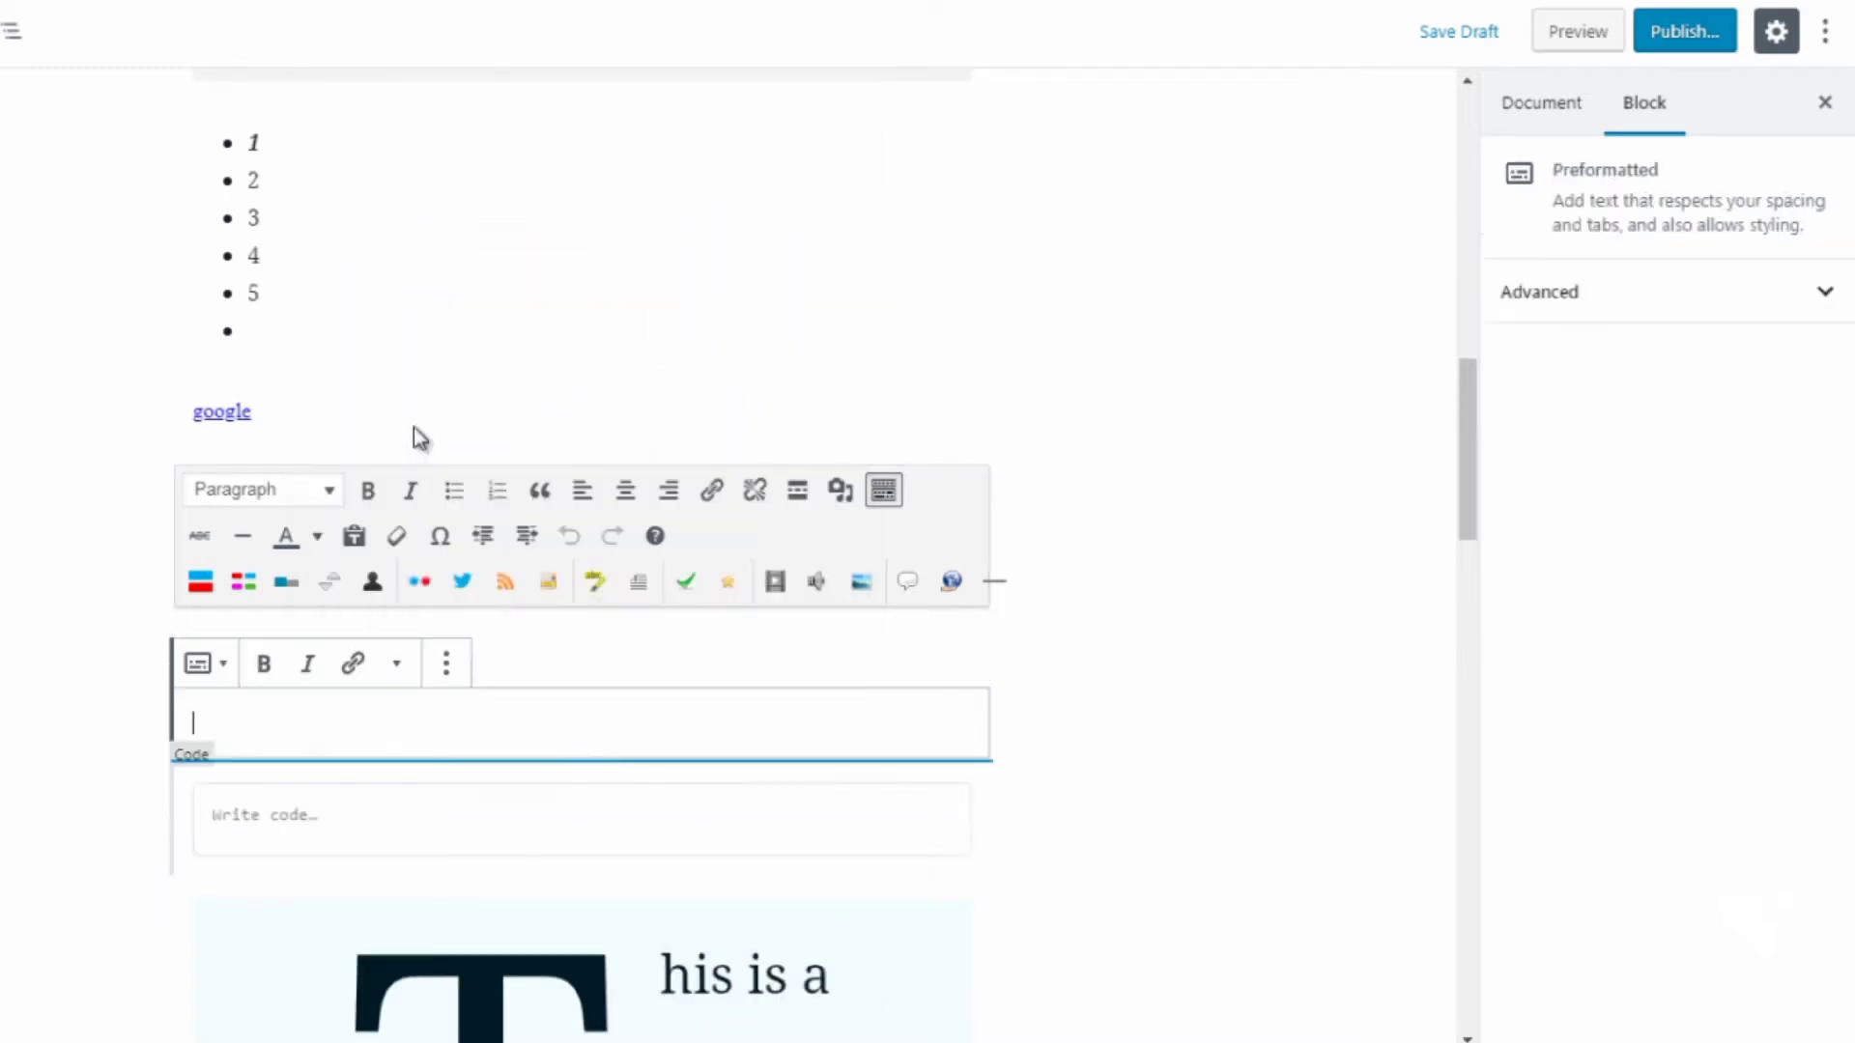
pyautogui.write('hello')
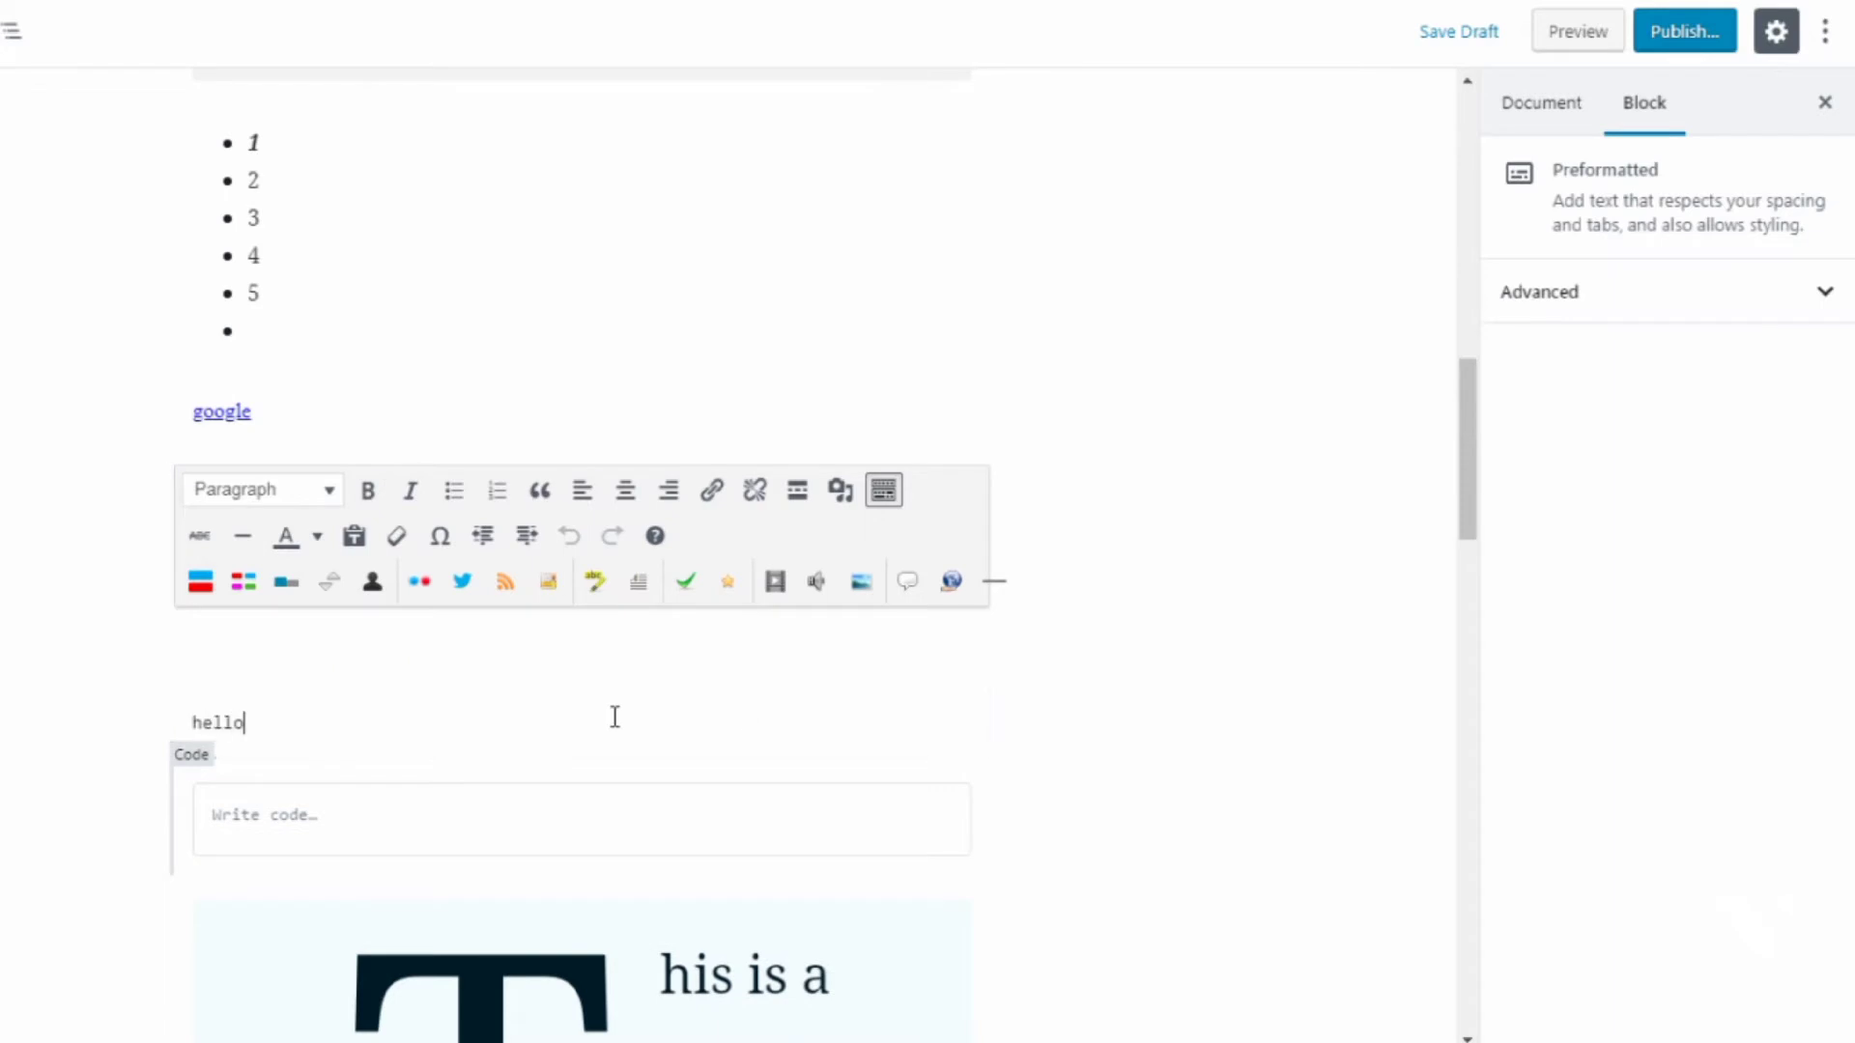
pyautogui.hotkey('ctrl', 'a')
pyautogui.hotkey('ctrl', 'a')
pyautogui.click(1232, 531)
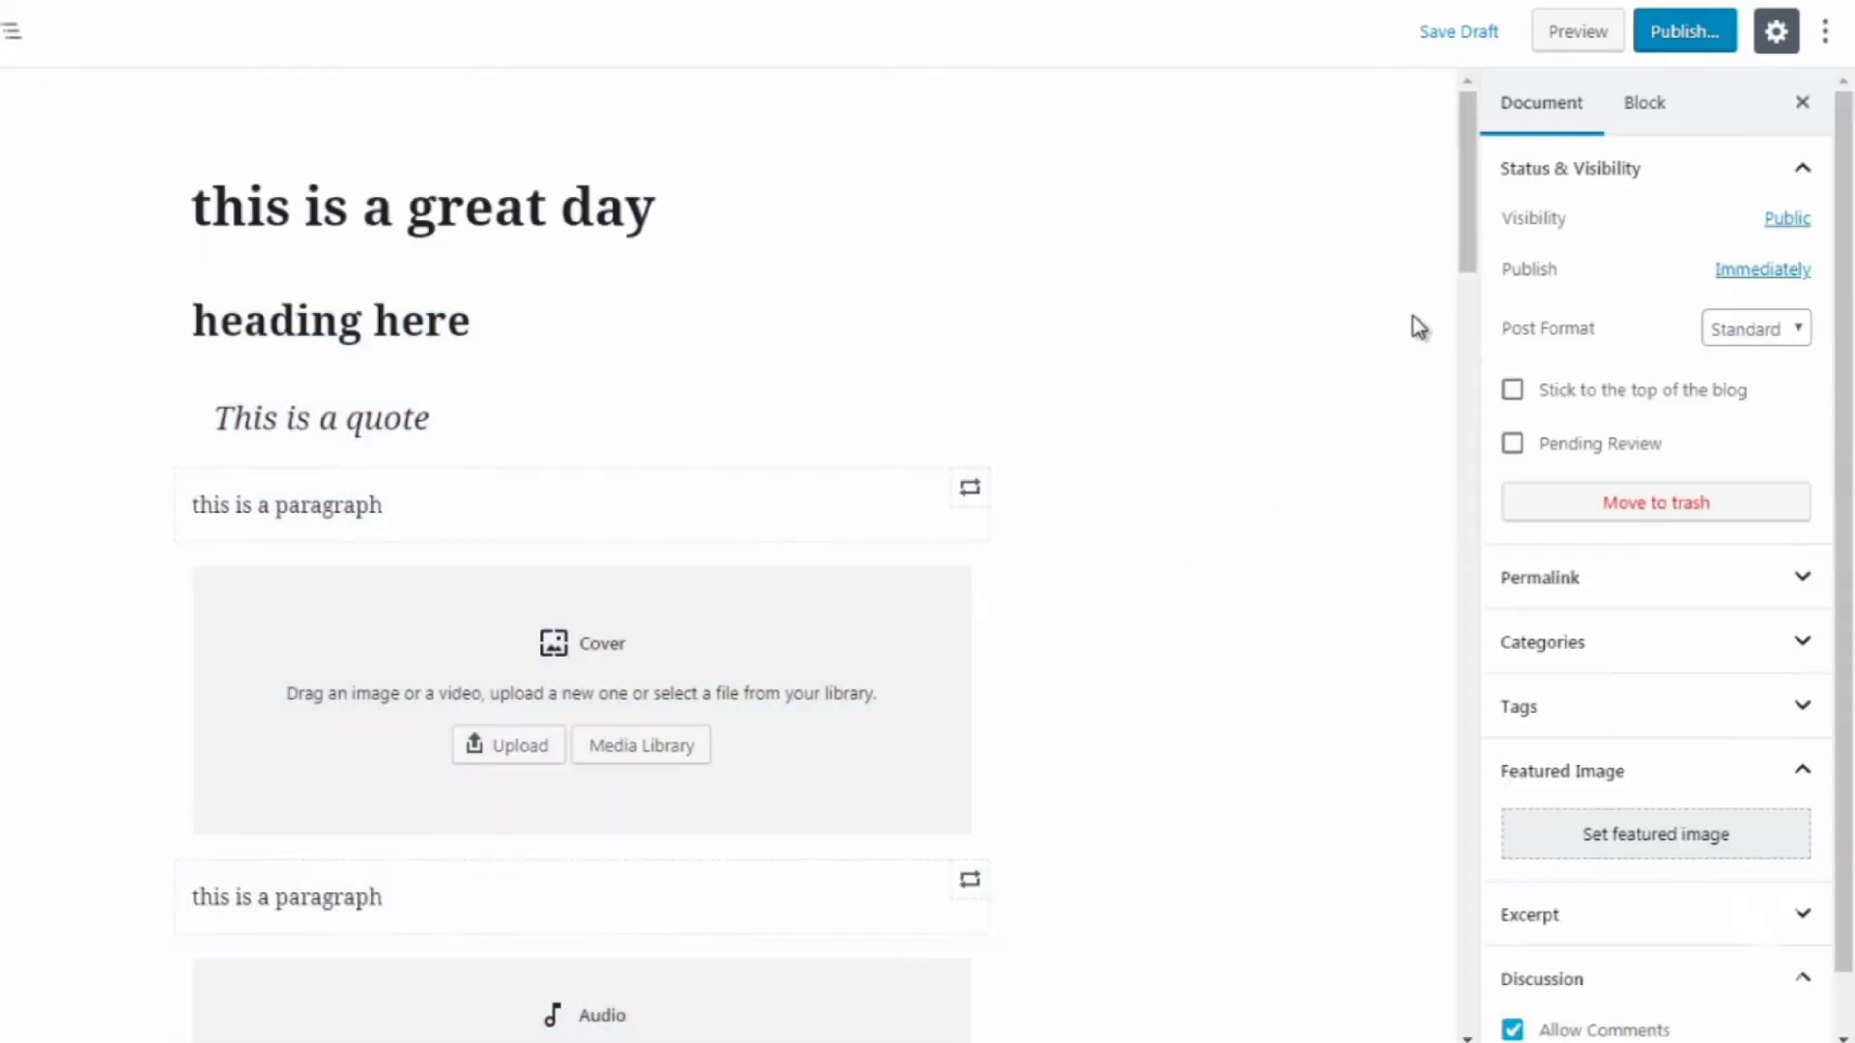
pyautogui.click(1462, 311)
pyautogui.moveTo(1463, 311); pyautogui.dragTo(1485, 477)
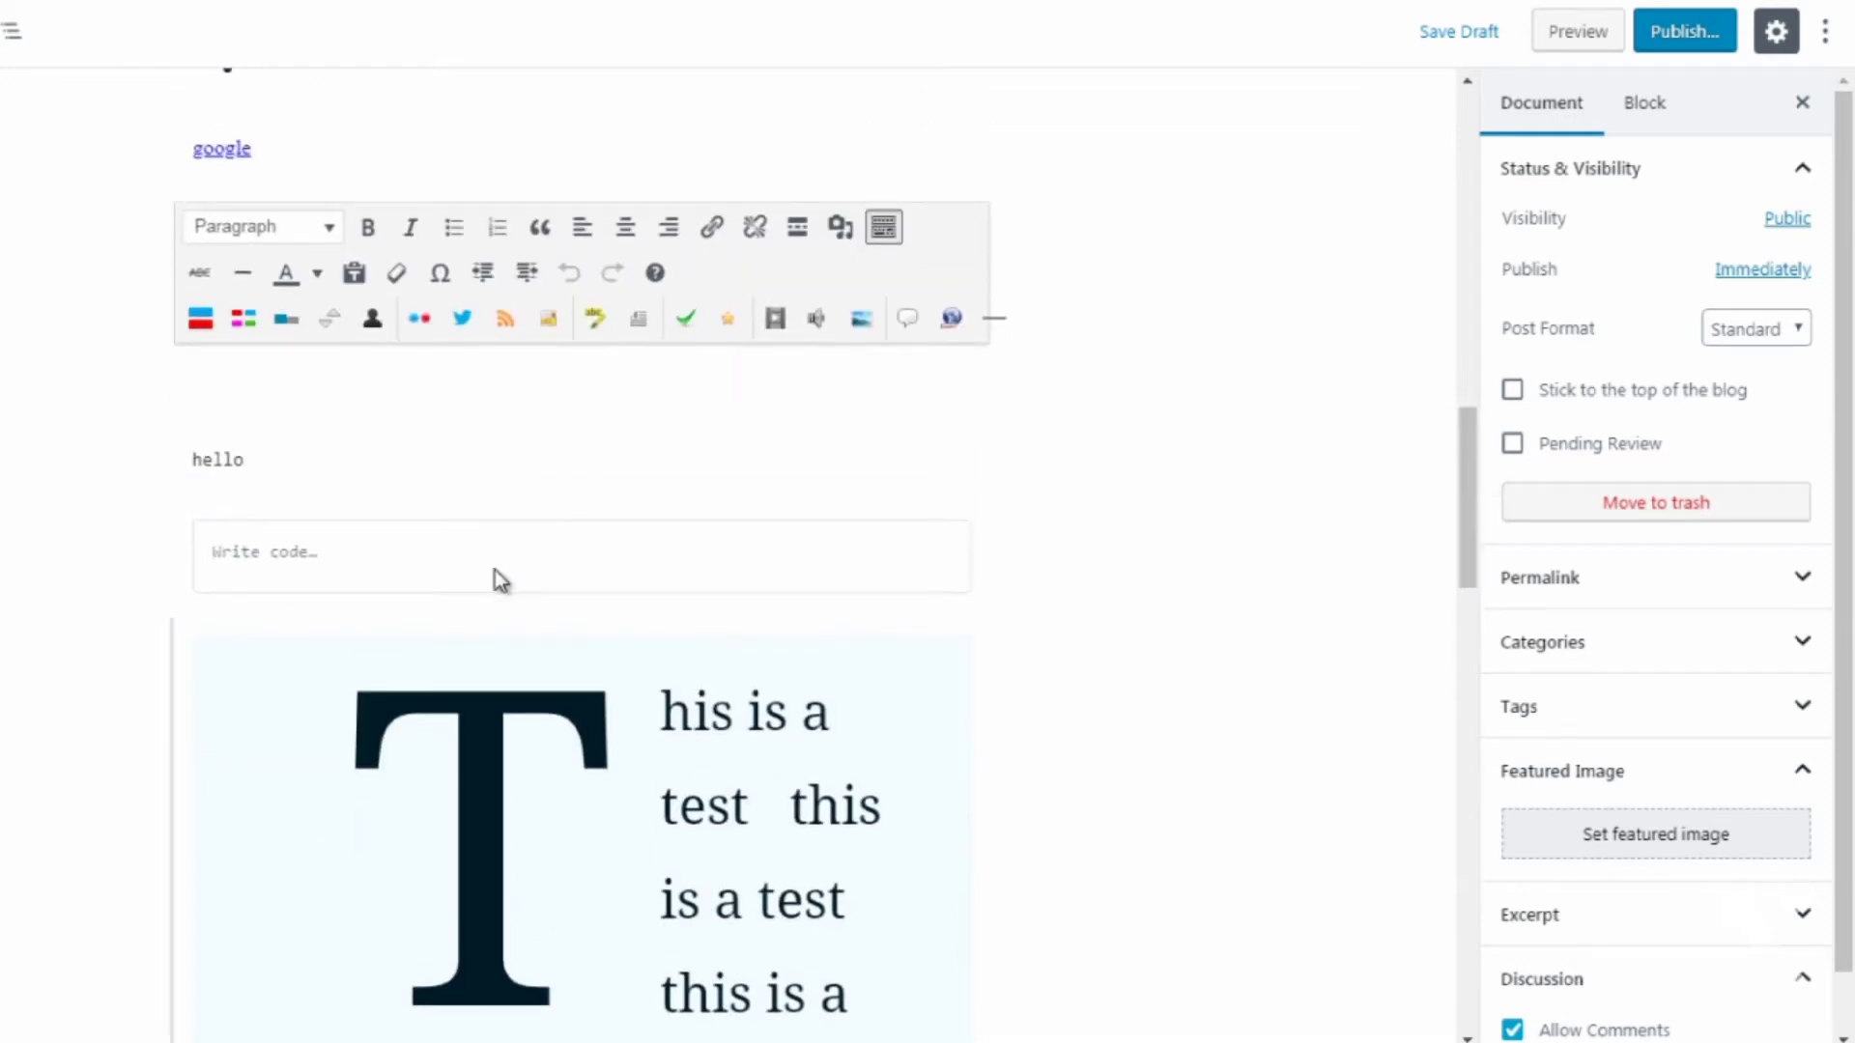
pyautogui.moveTo(495, 570); pyautogui.dragTo(403, 548)
pyautogui.click(403, 556)
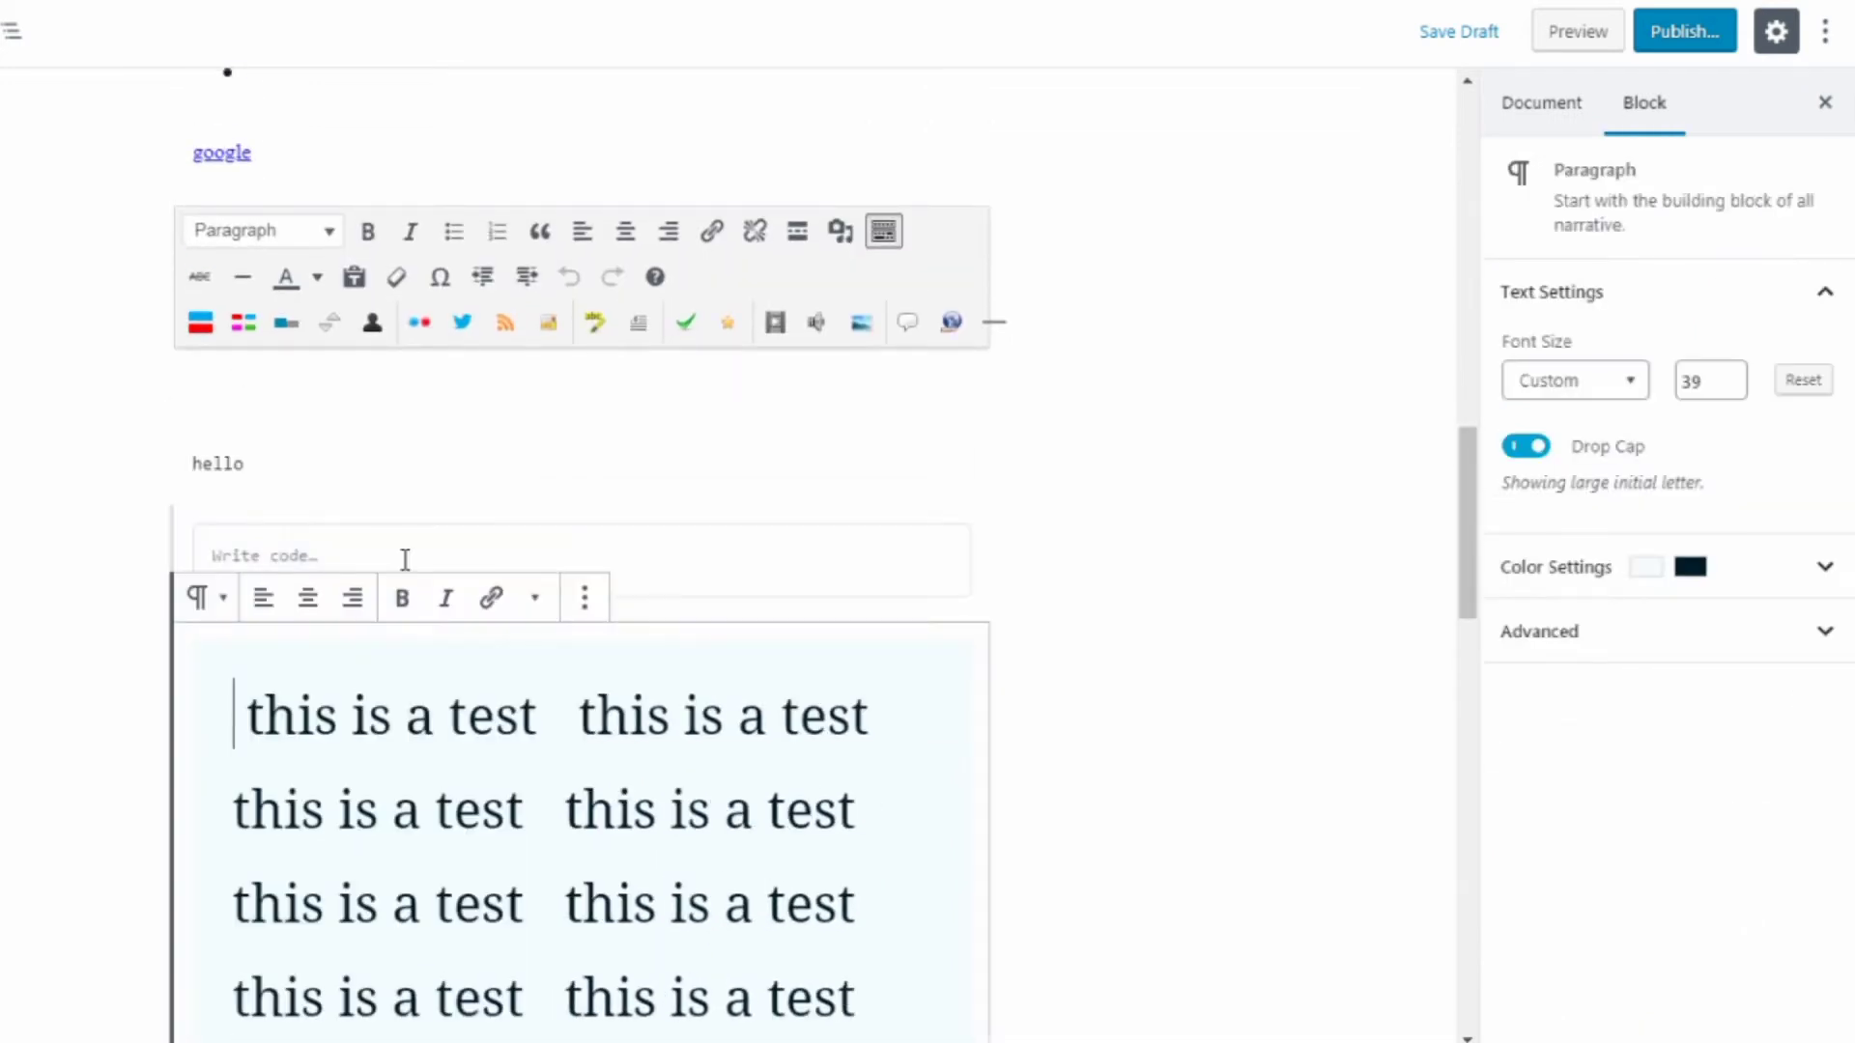
pyautogui.click(355, 556)
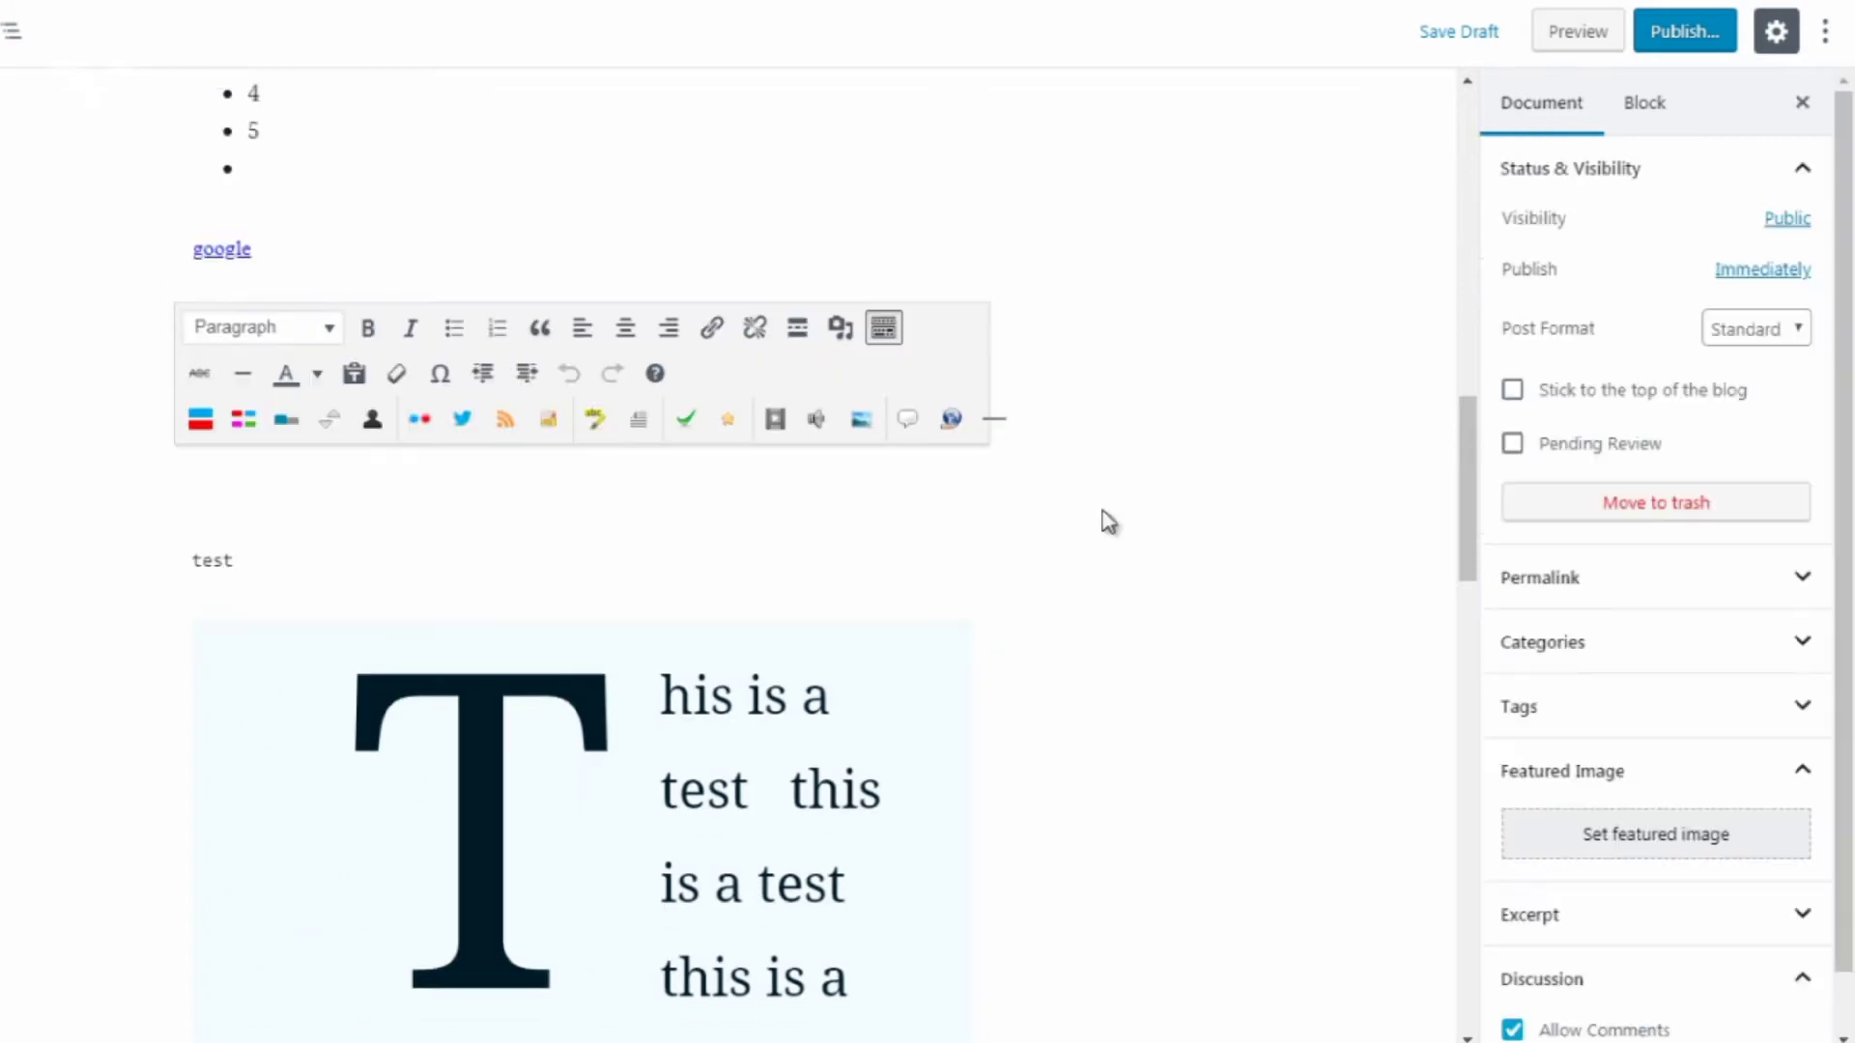
# Select the preformatted 'test' block to show its toolbar and Block settings.
pyautogui.click(557, 546)
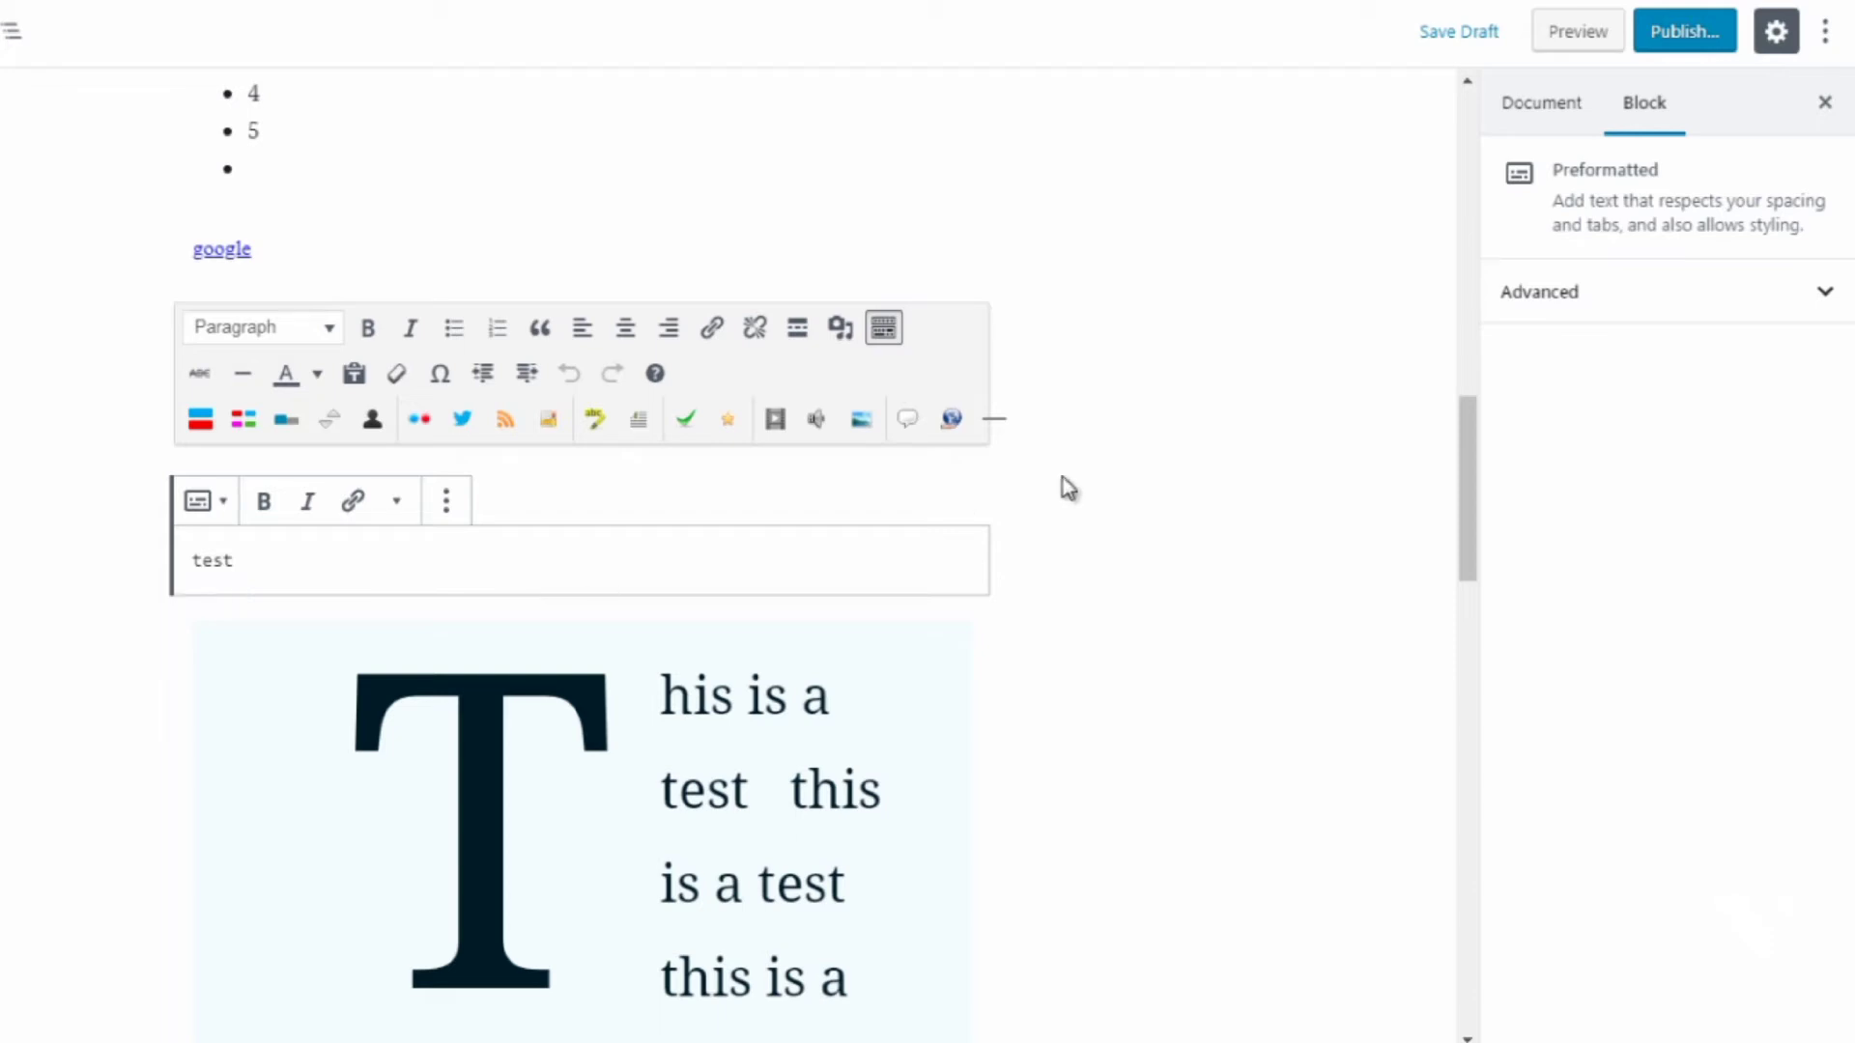
# Insert a Table block from the Formatting category below the preformatted test block.
pyautogui.click(1044, 541)
pyautogui.moveTo(584, 596)
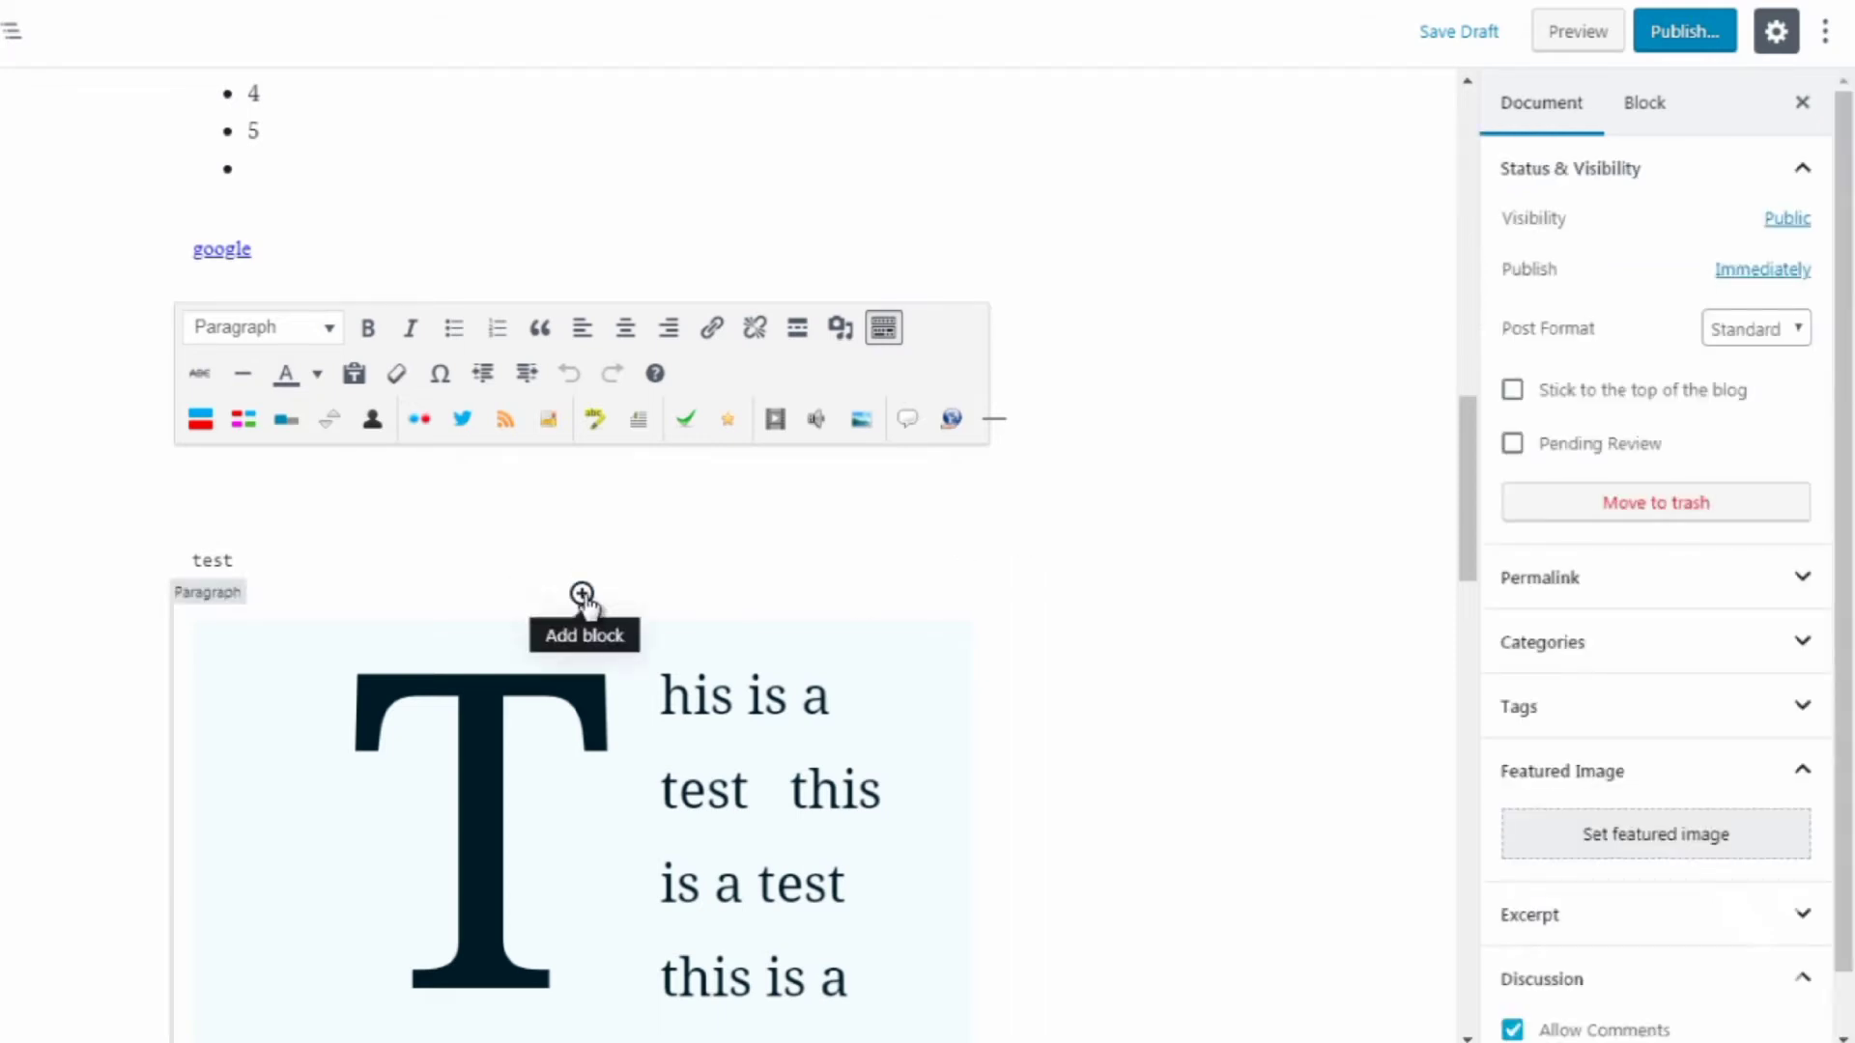
pyautogui.click(583, 595)
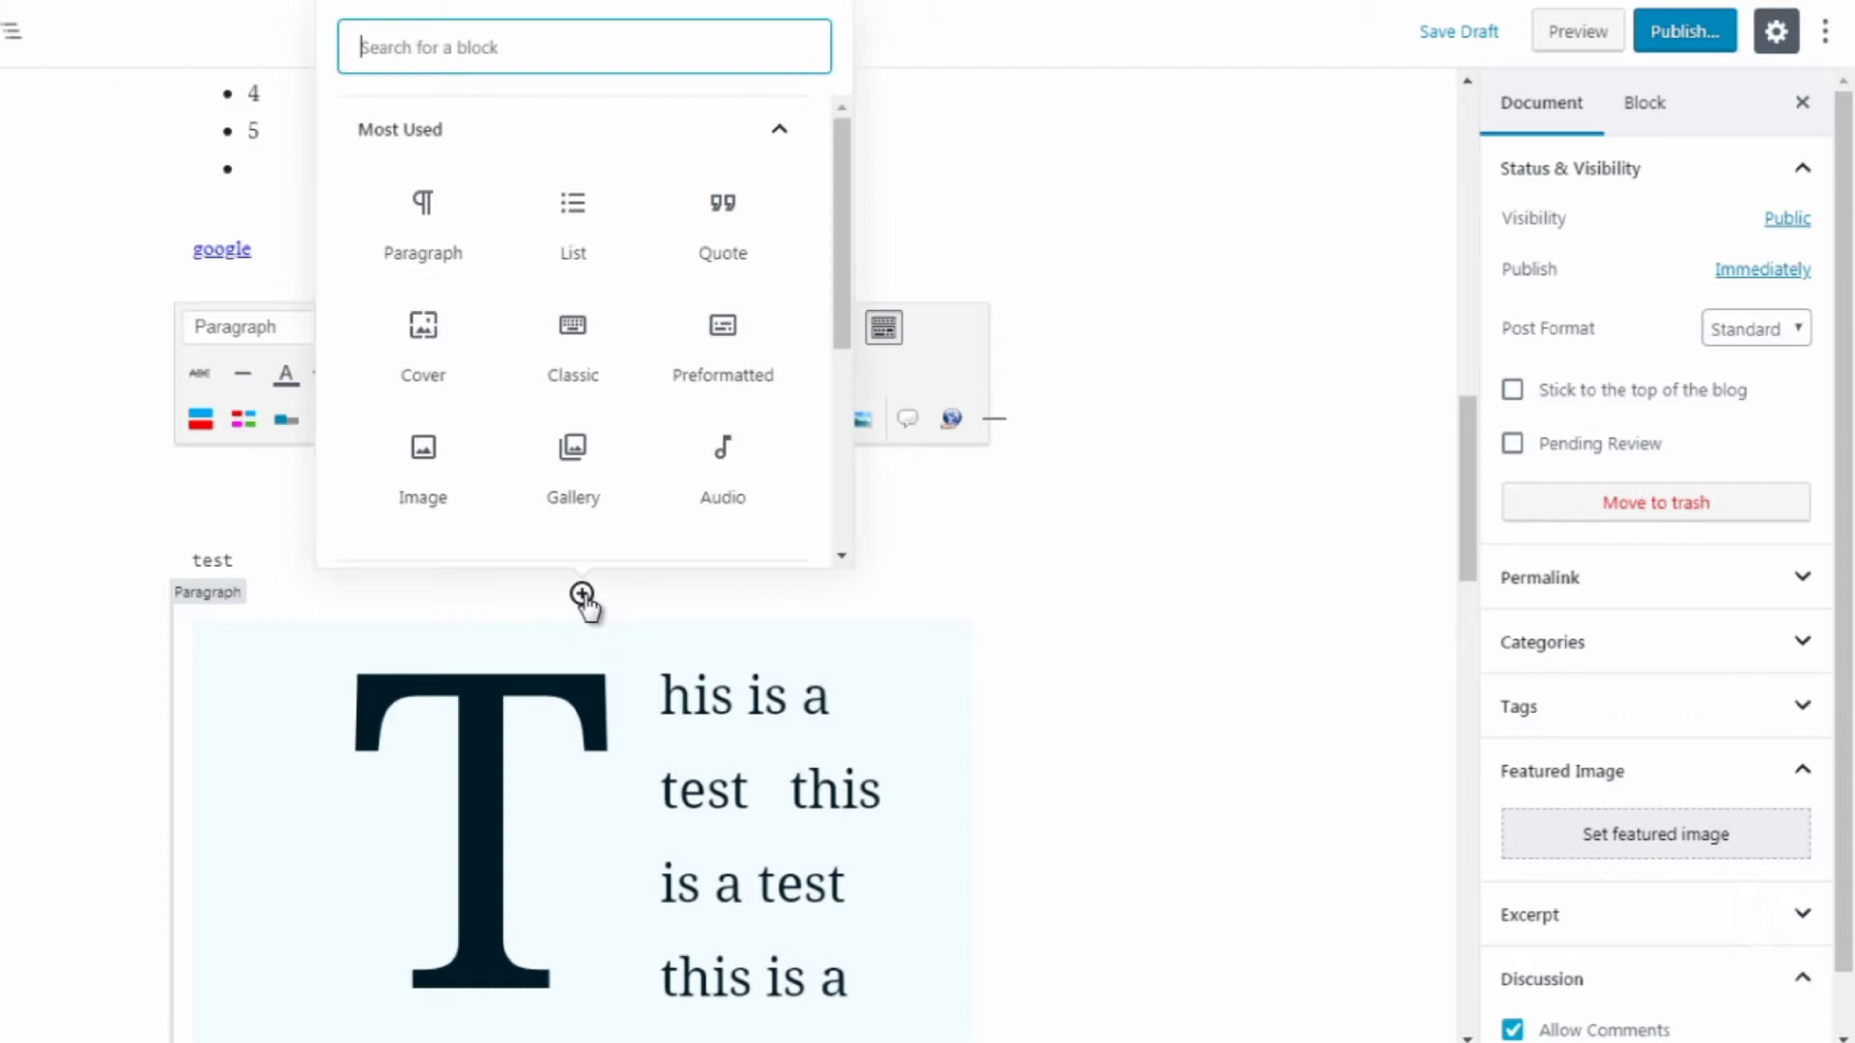
pyautogui.click(675, 141)
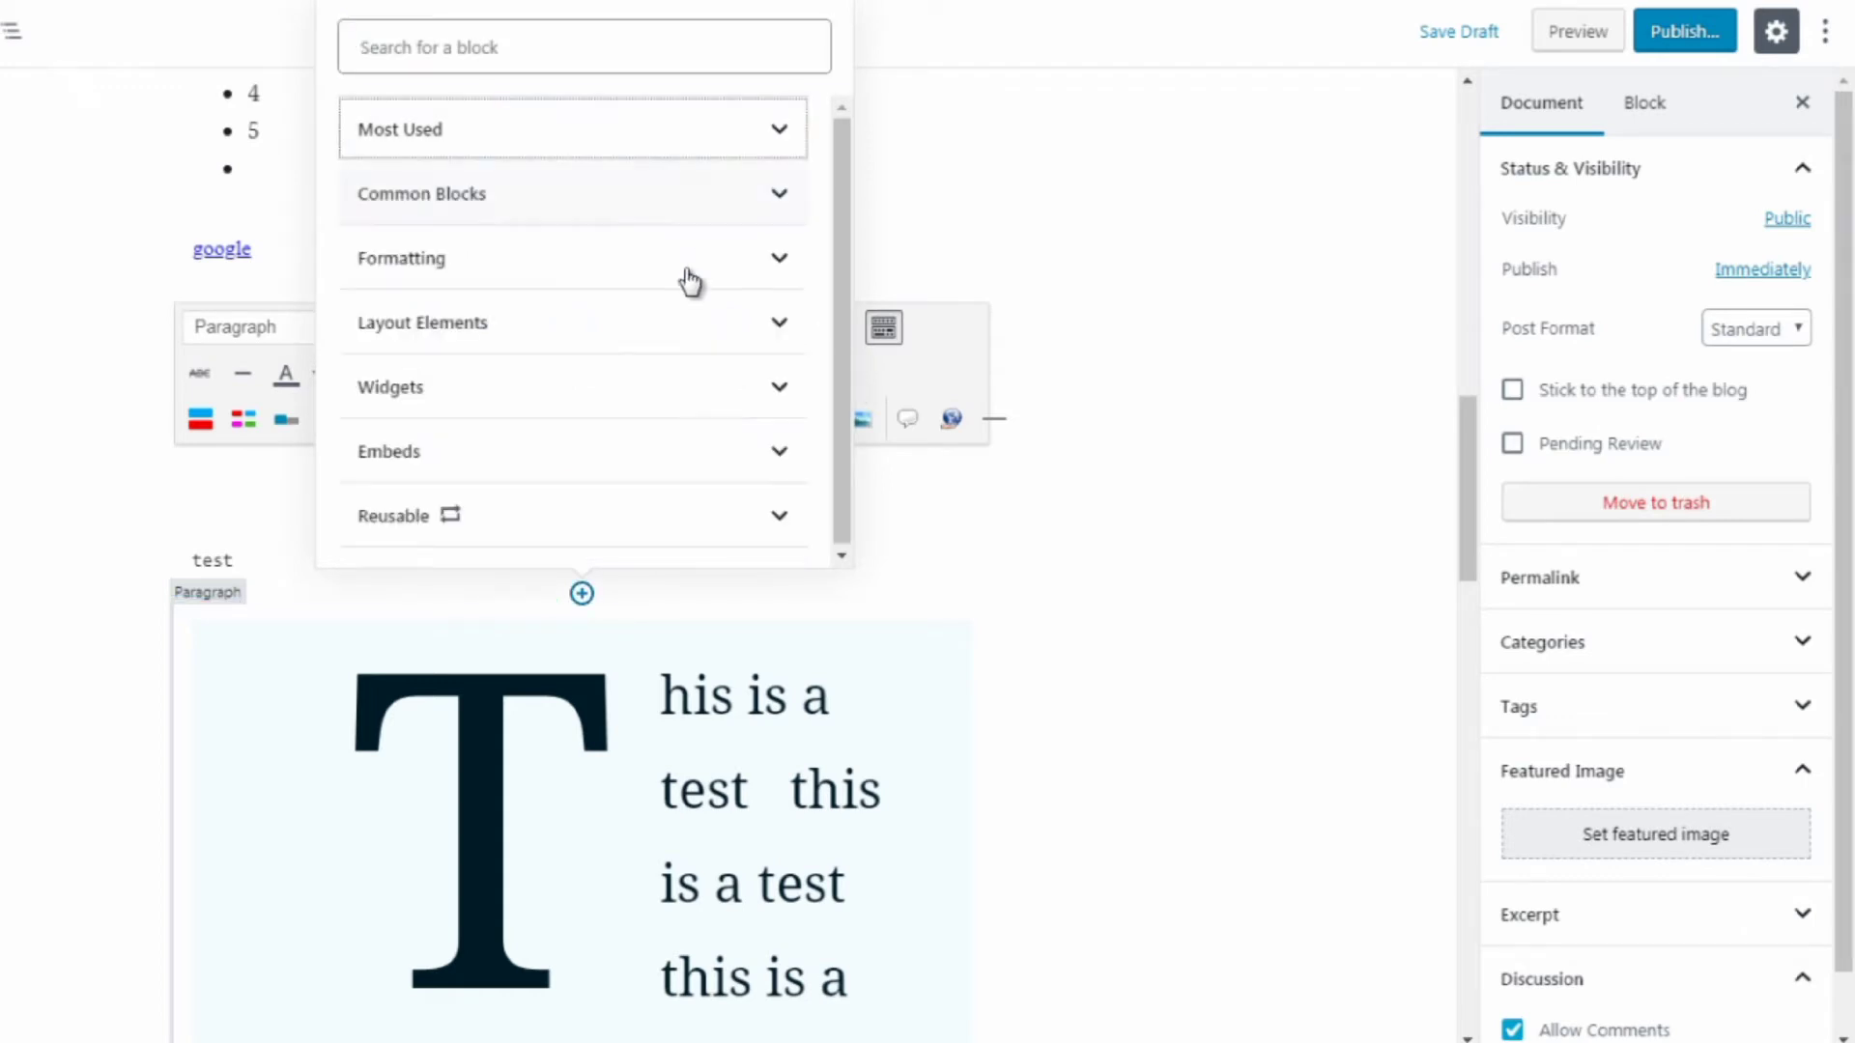
pyautogui.click(690, 289)
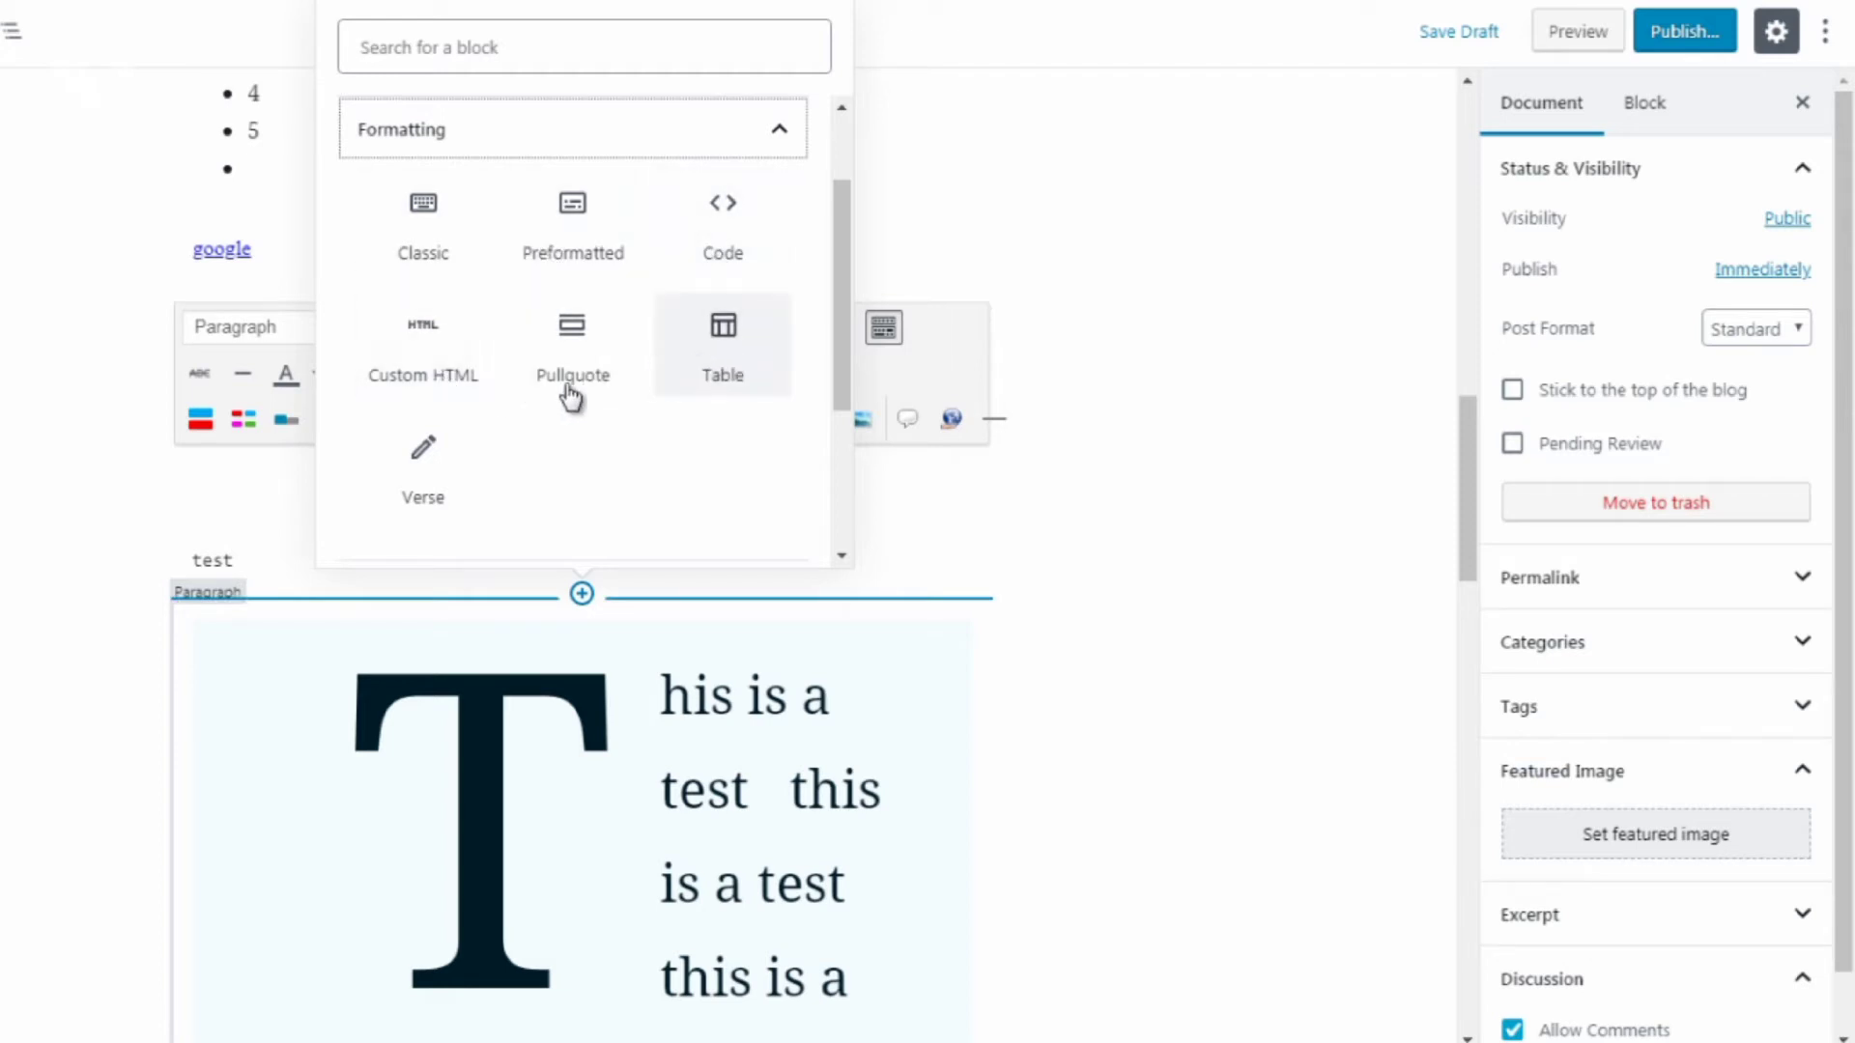
pyautogui.click(723, 392)
pyautogui.click(723, 386)
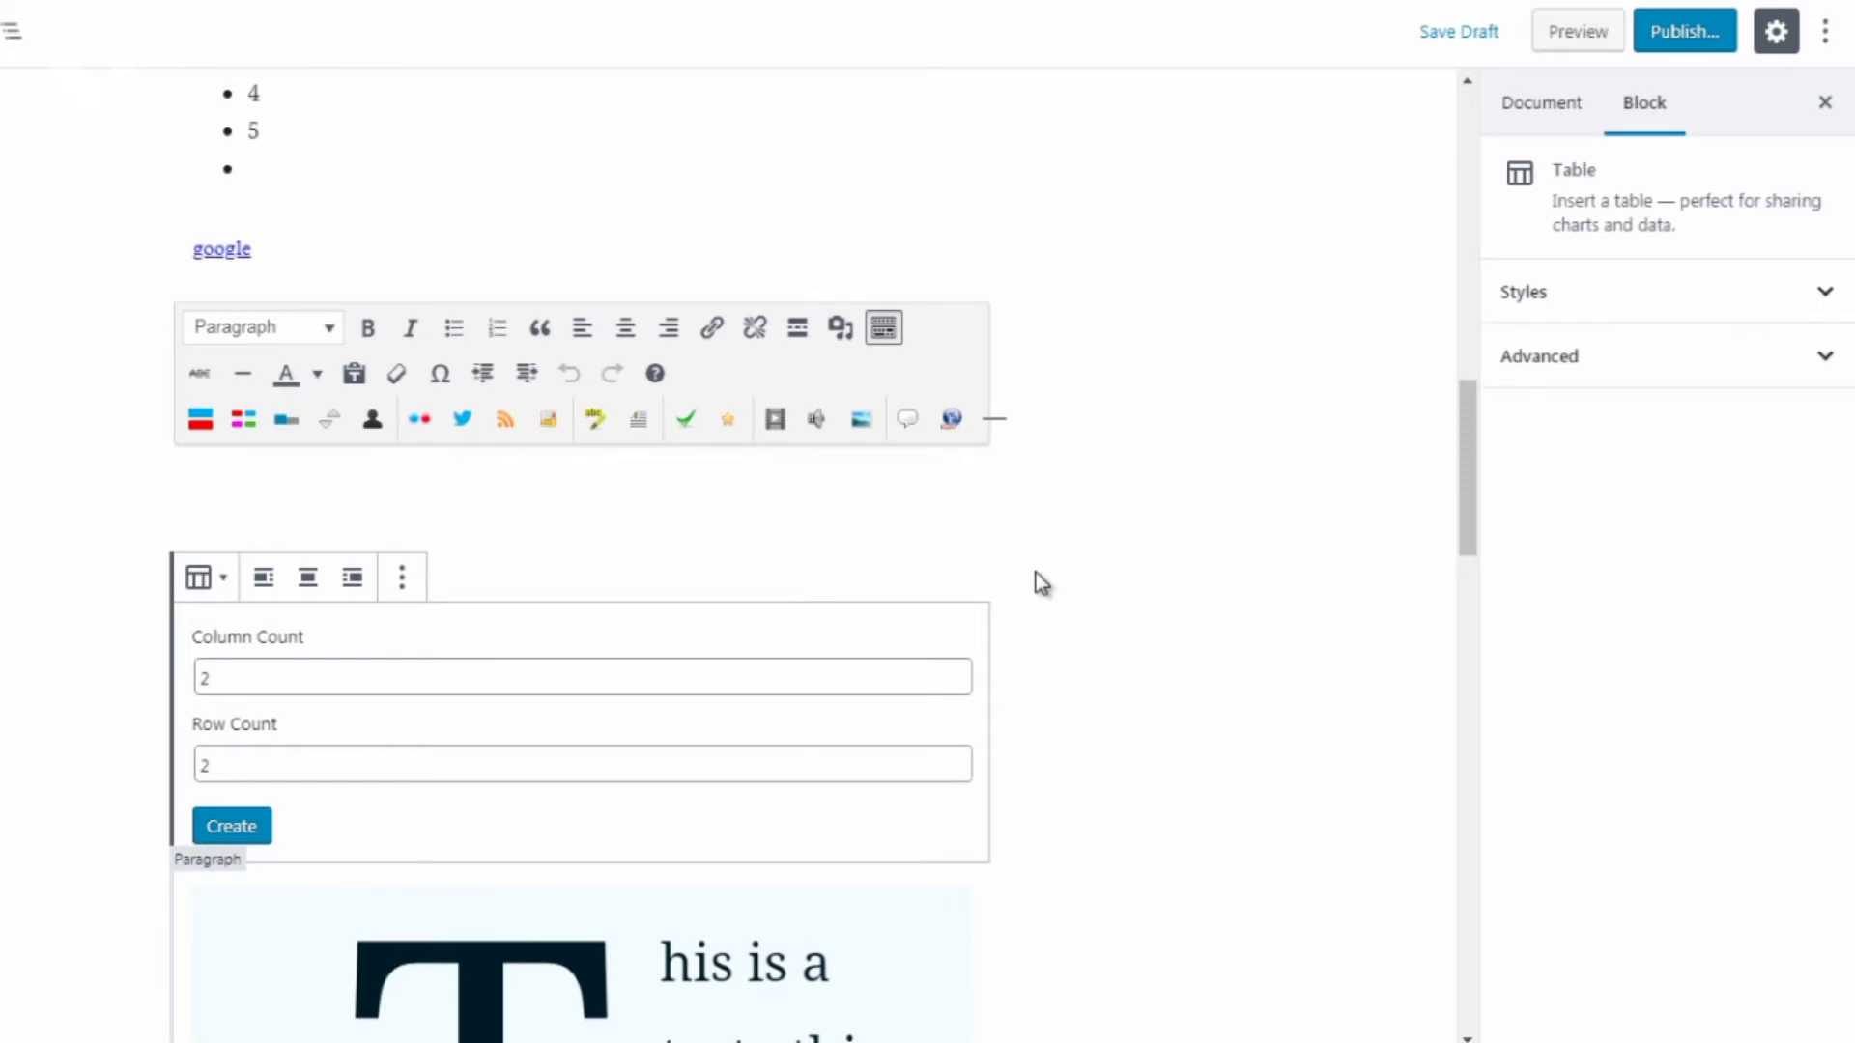
# Create the table with a column count of 3 and a row count of 5.
pyautogui.click(205, 677)
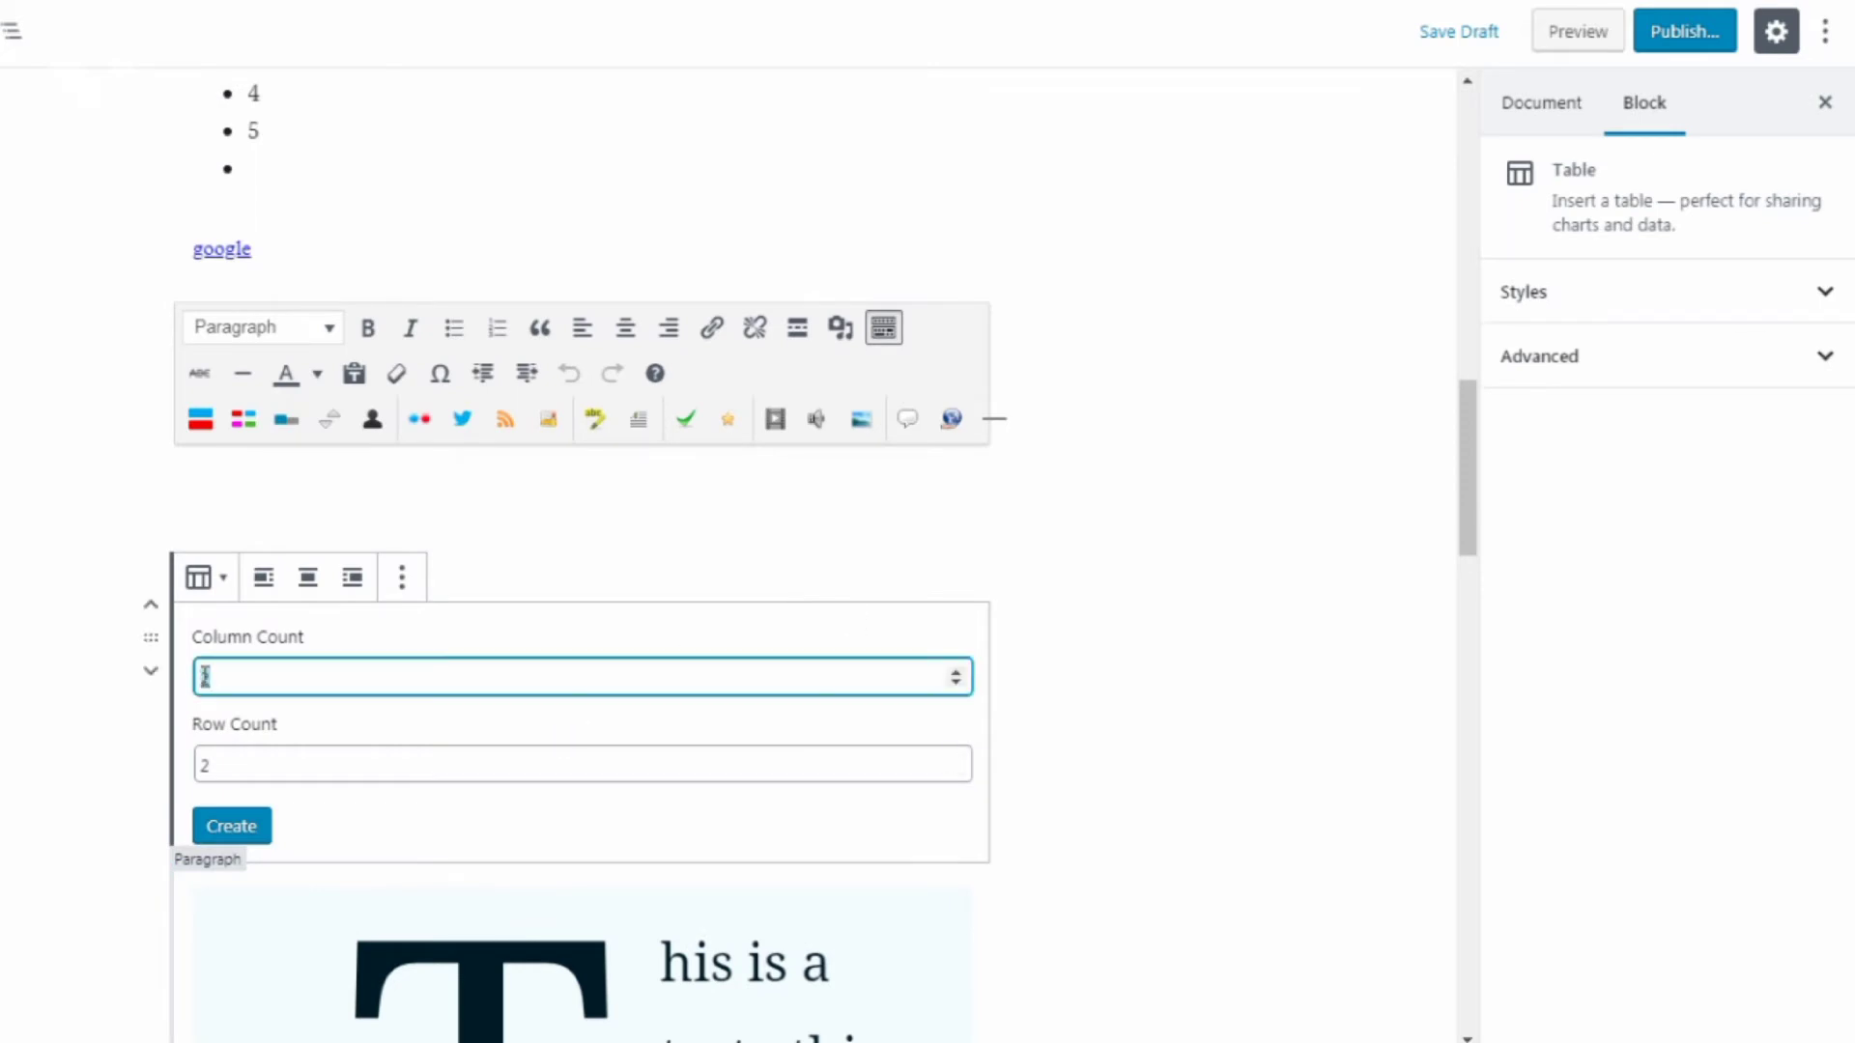
pyautogui.write('3')
pyautogui.click(198, 766)
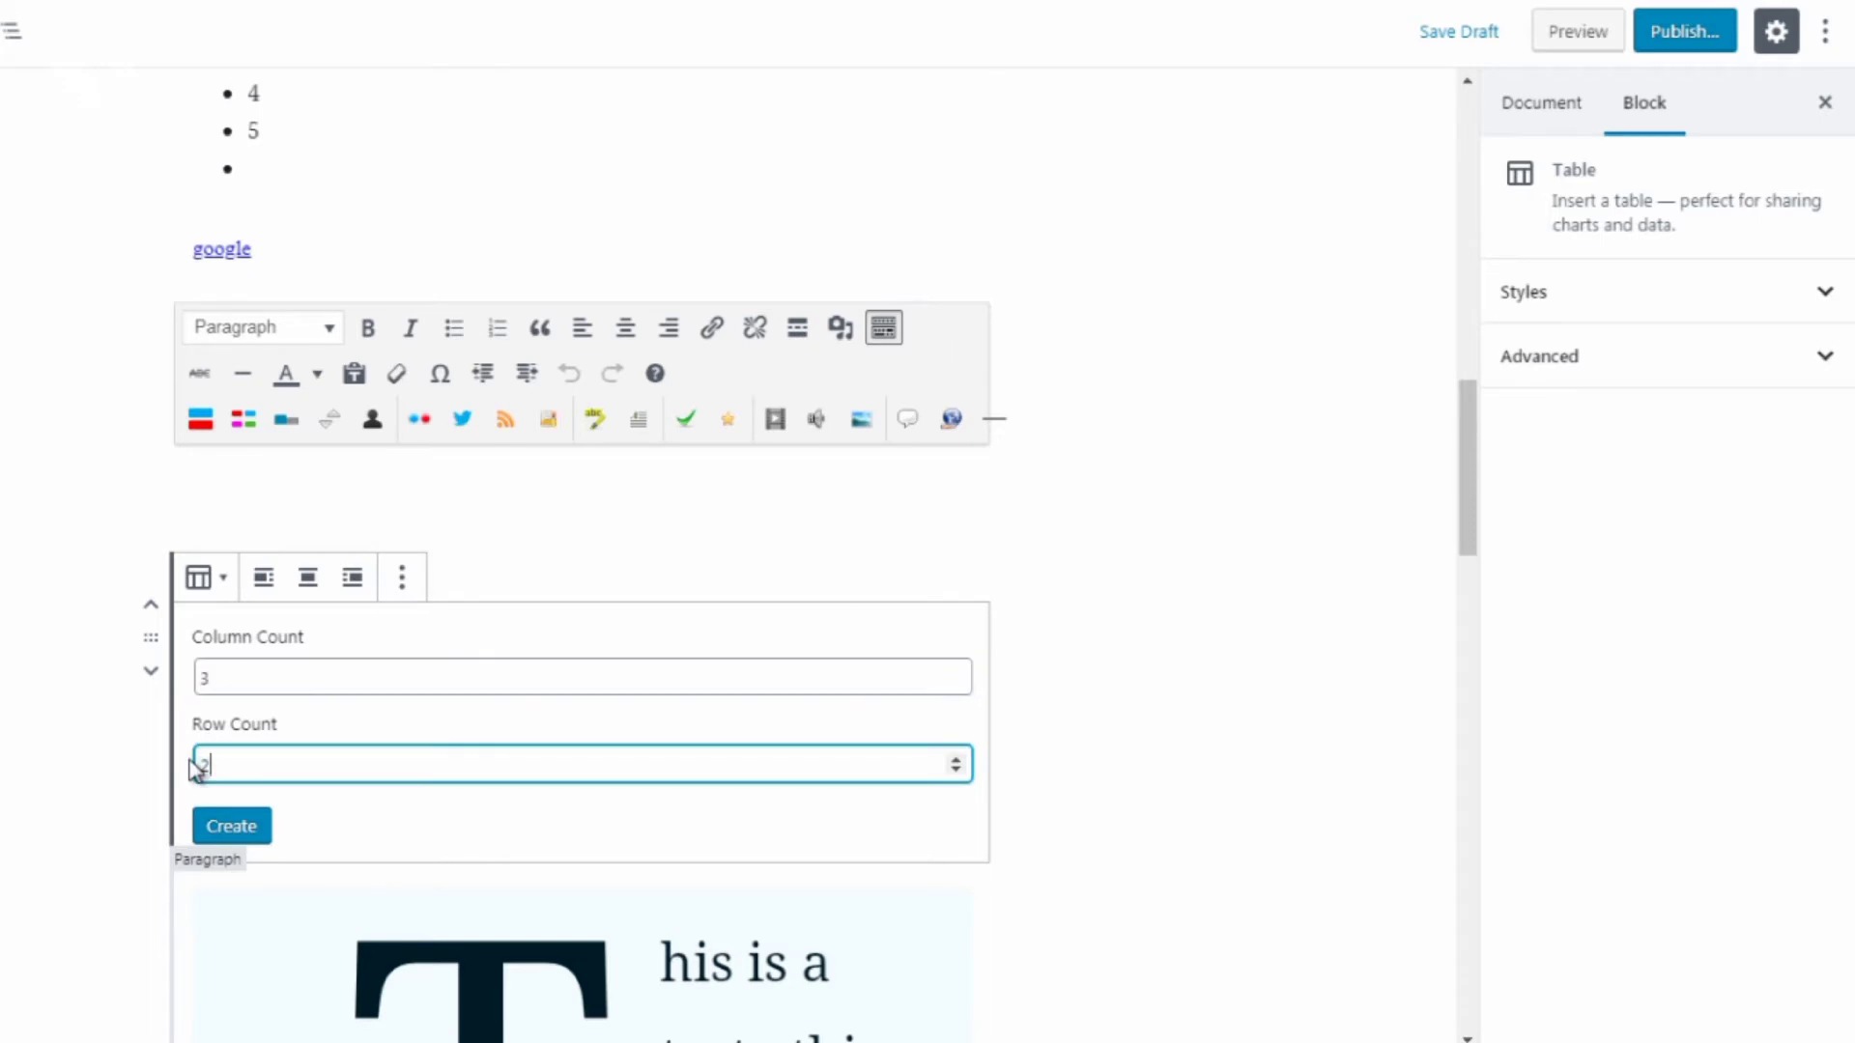
pyautogui.write('0')
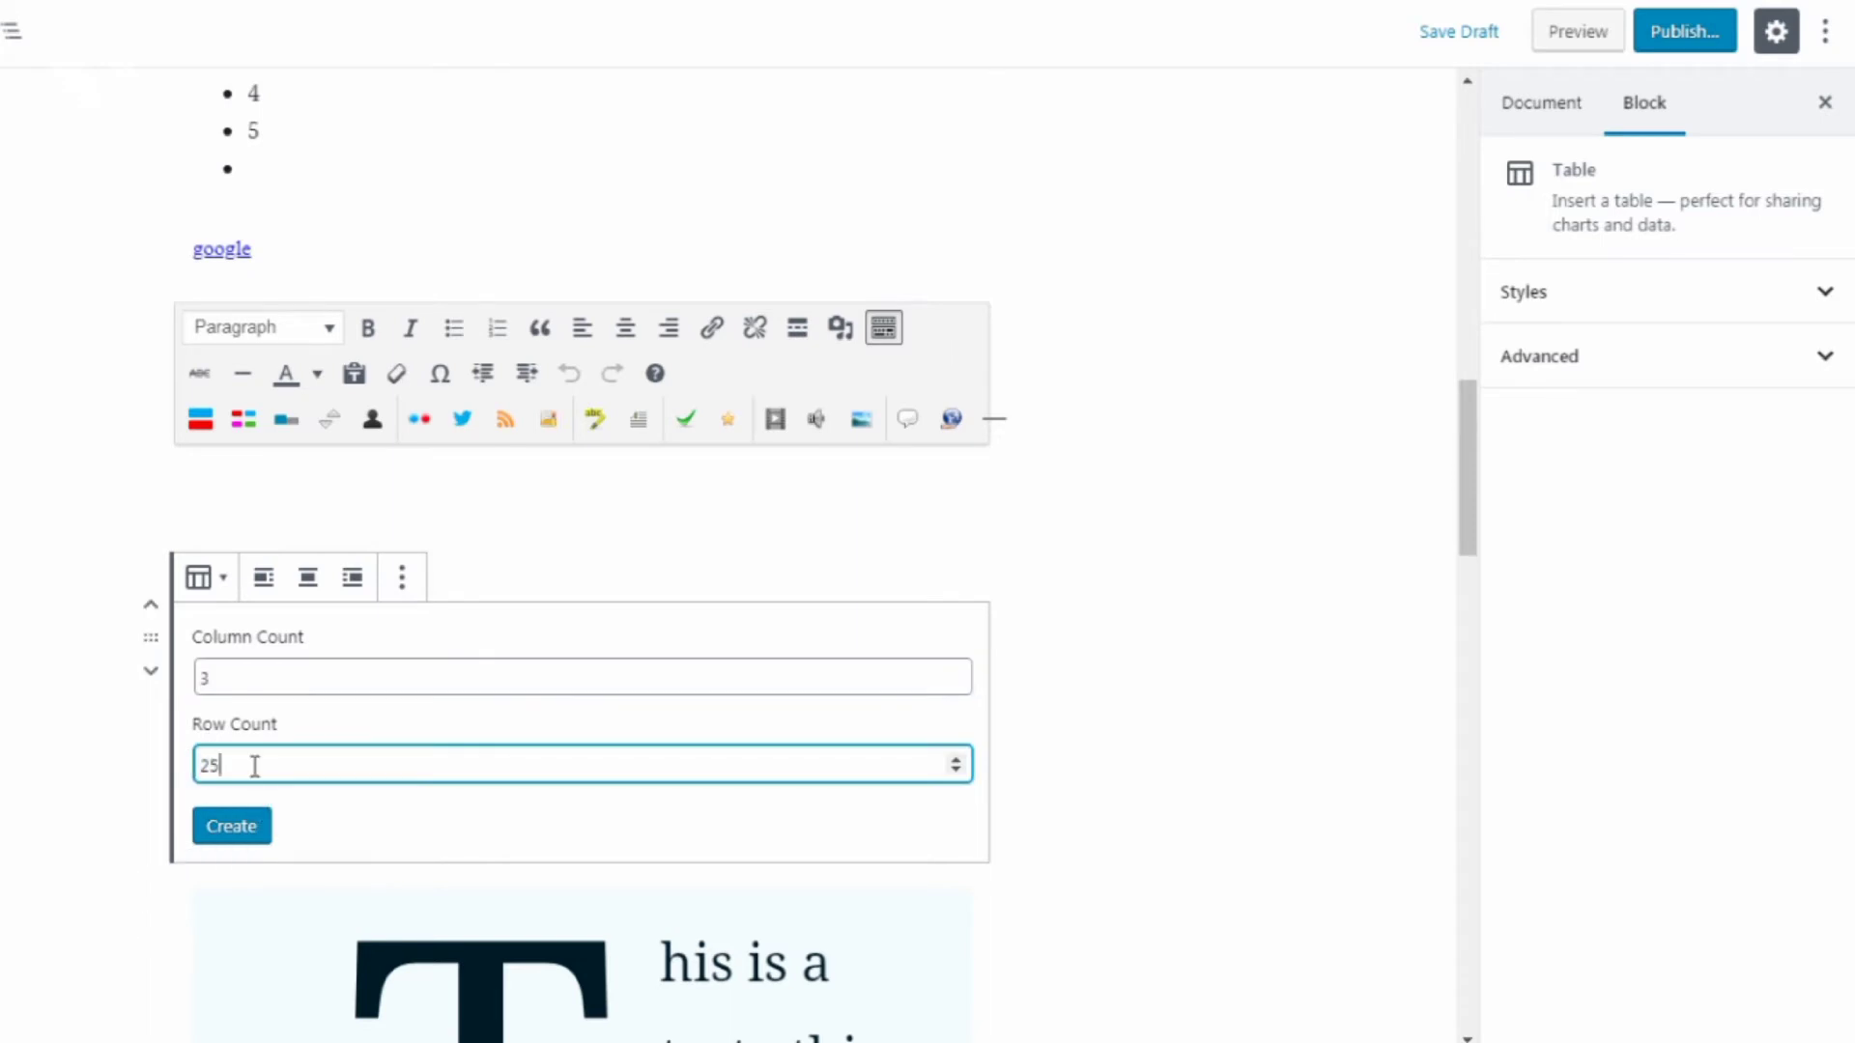
pyautogui.press('BackSpace')
pyautogui.press('BackSpace')
pyautogui.click(231, 829)
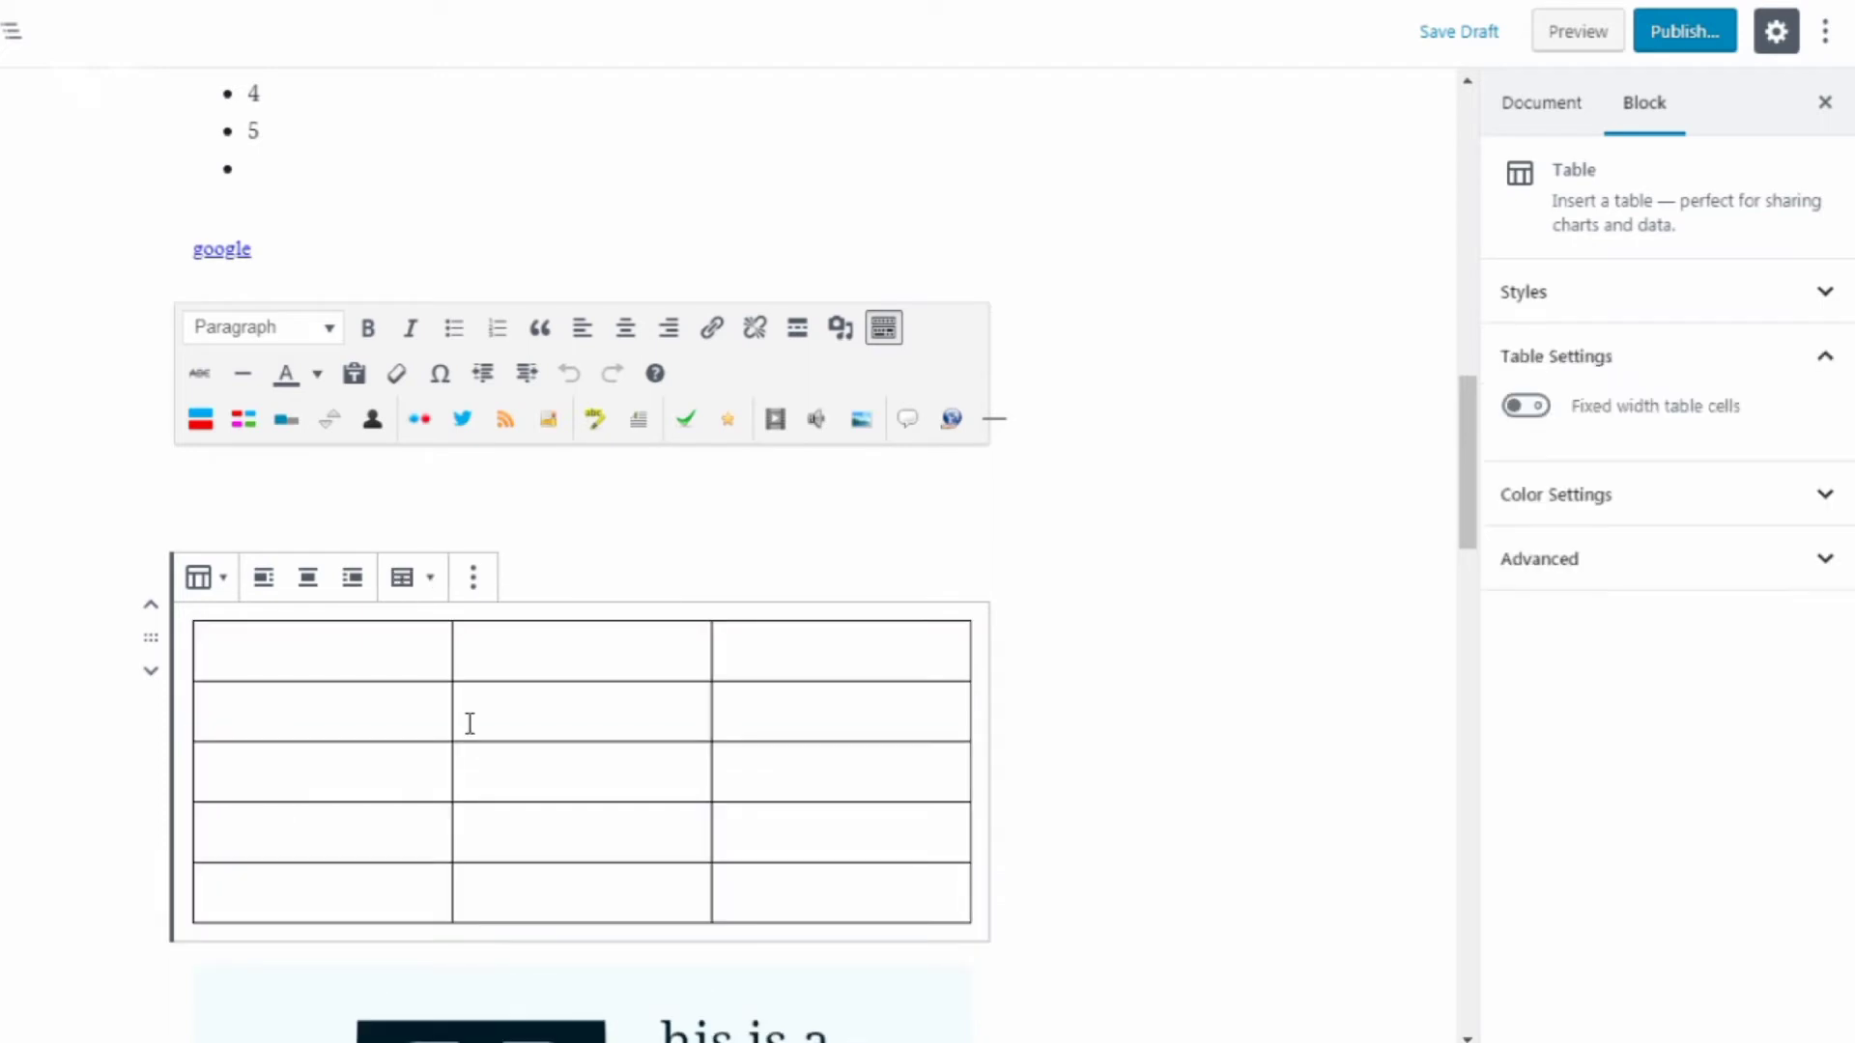
# Step through the cells of the first two rows, then deselect the table.
pyautogui.click(347, 654)
pyautogui.click(506, 659)
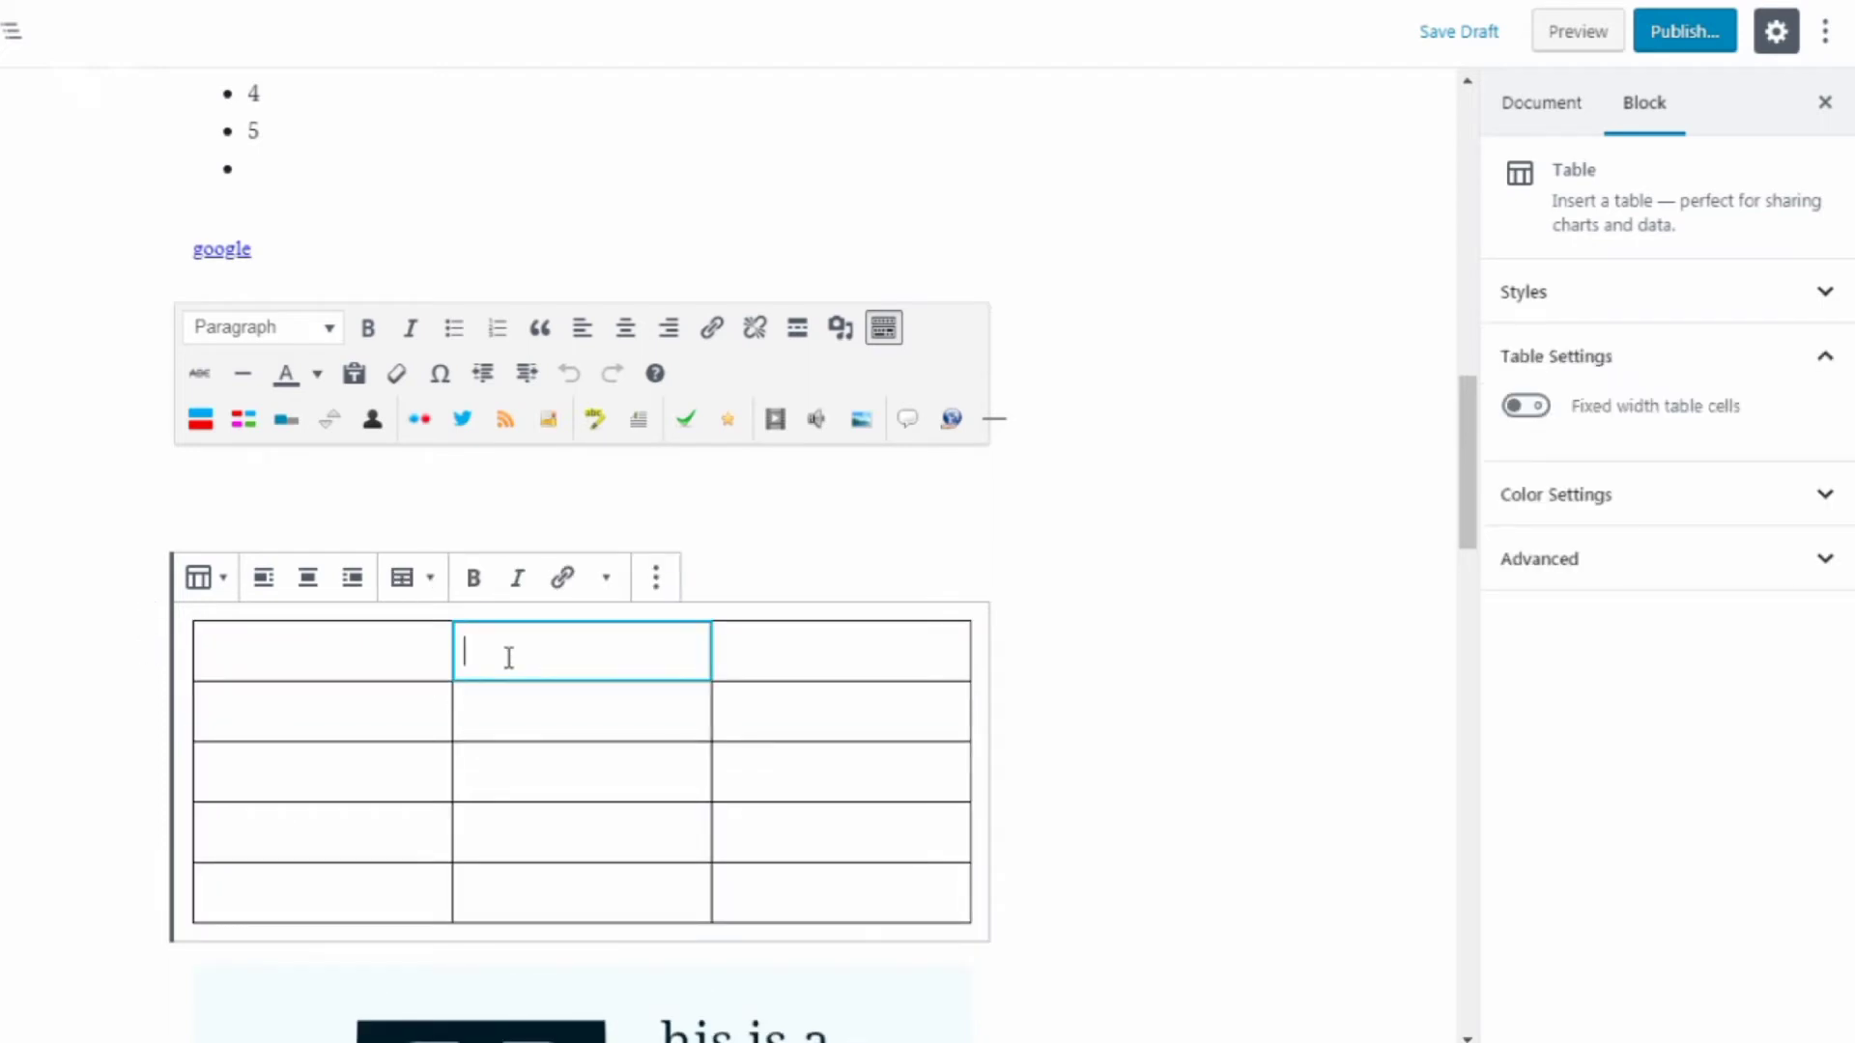
pyautogui.click(777, 661)
pyautogui.click(773, 726)
pyautogui.click(570, 709)
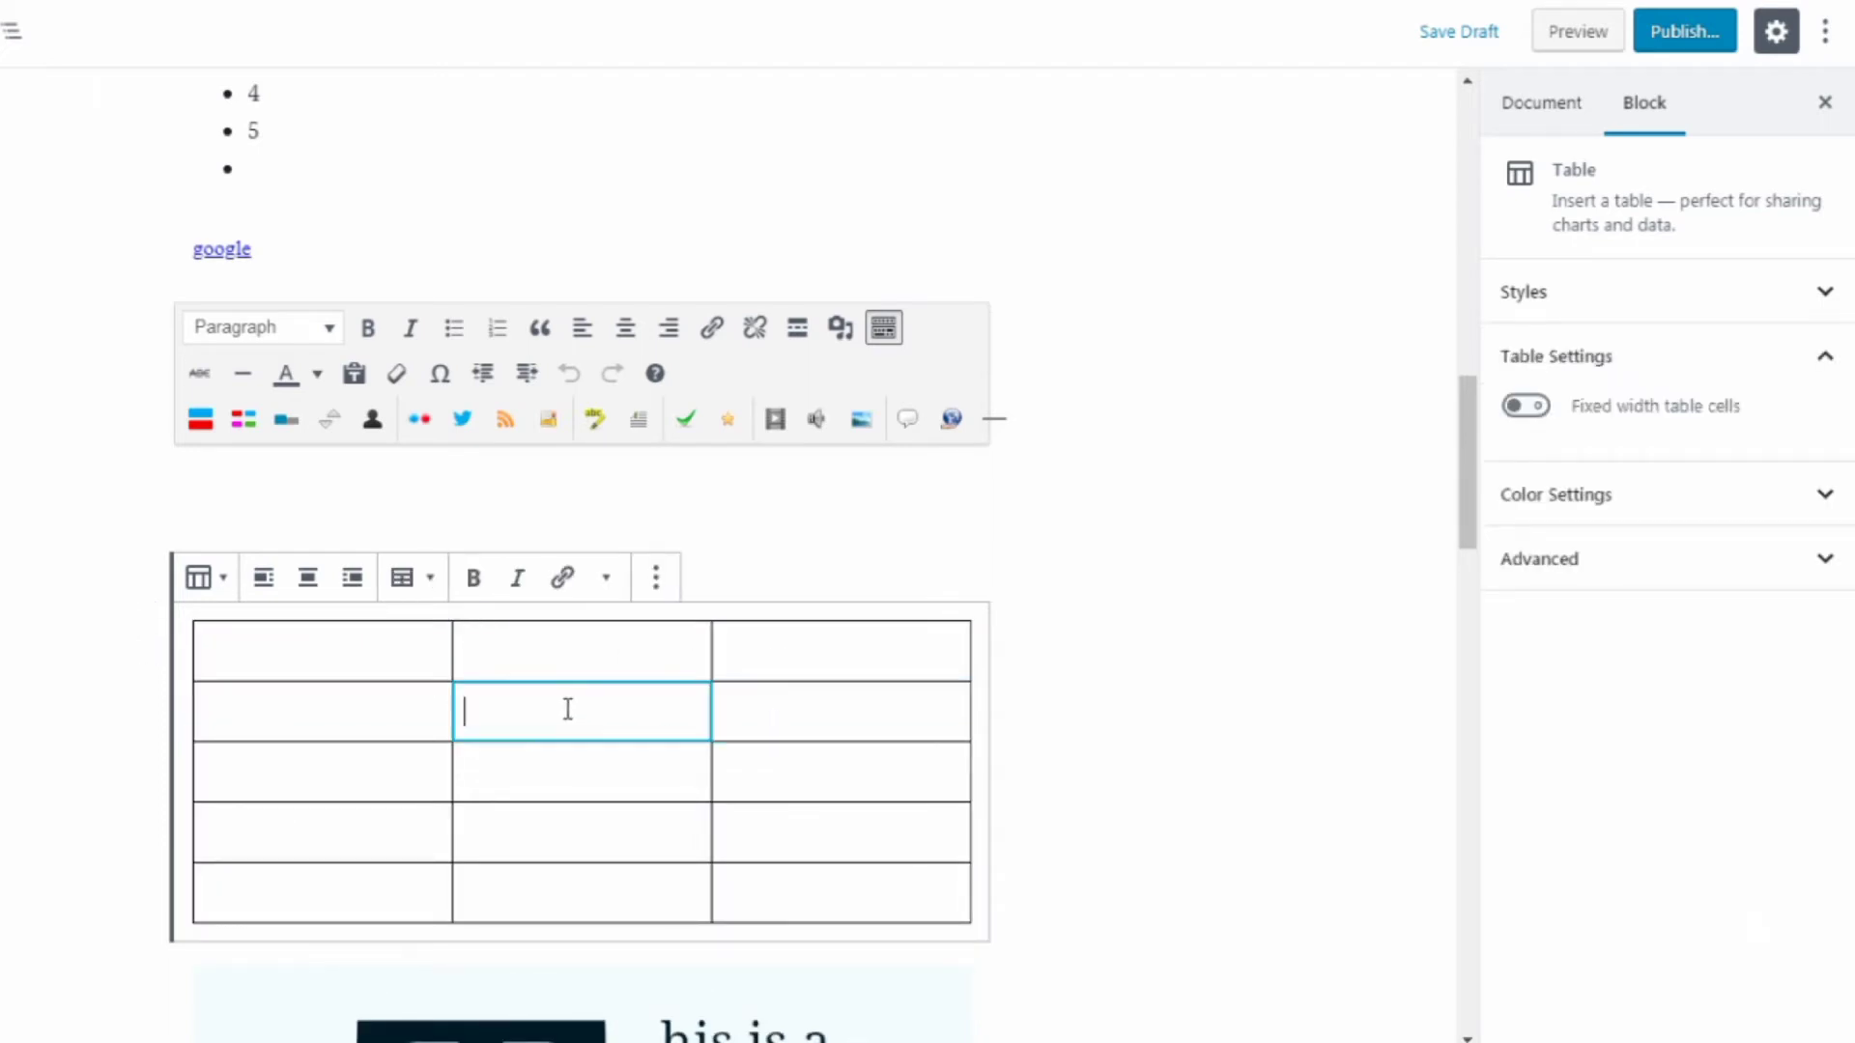
pyautogui.click(357, 700)
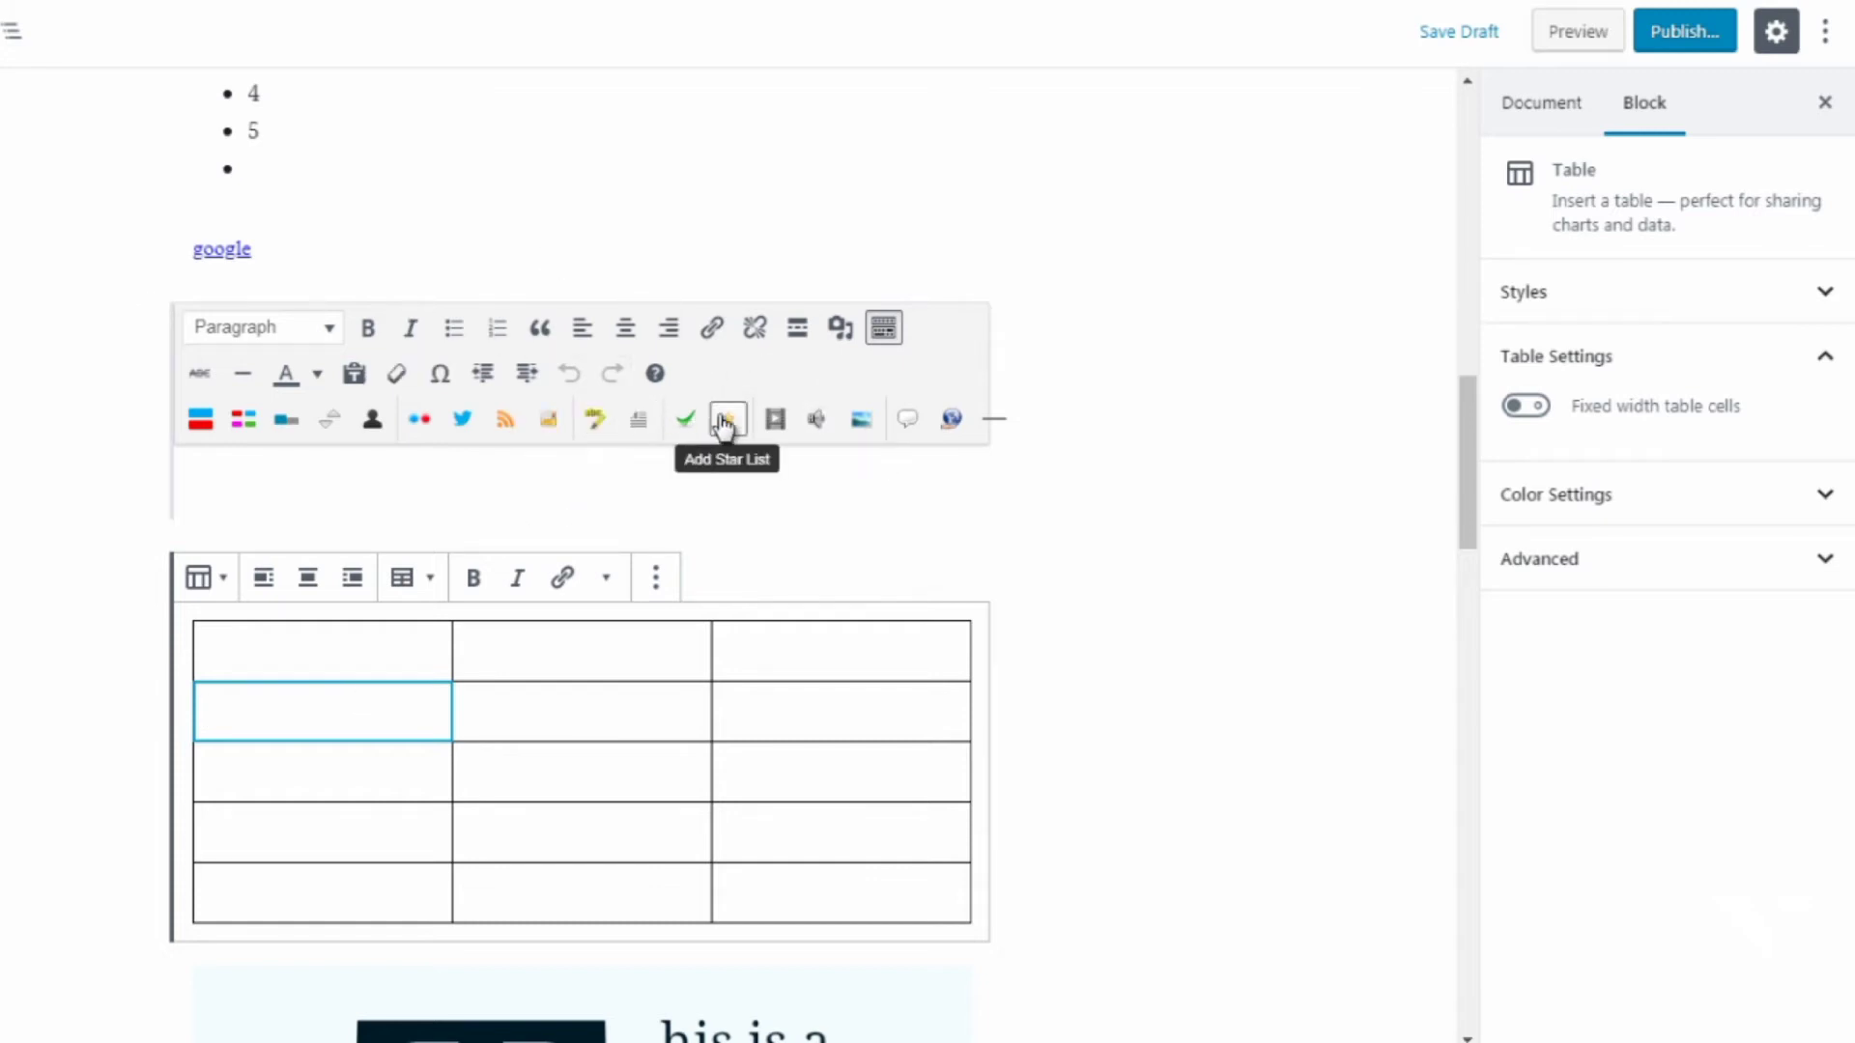
pyautogui.click(1052, 629)
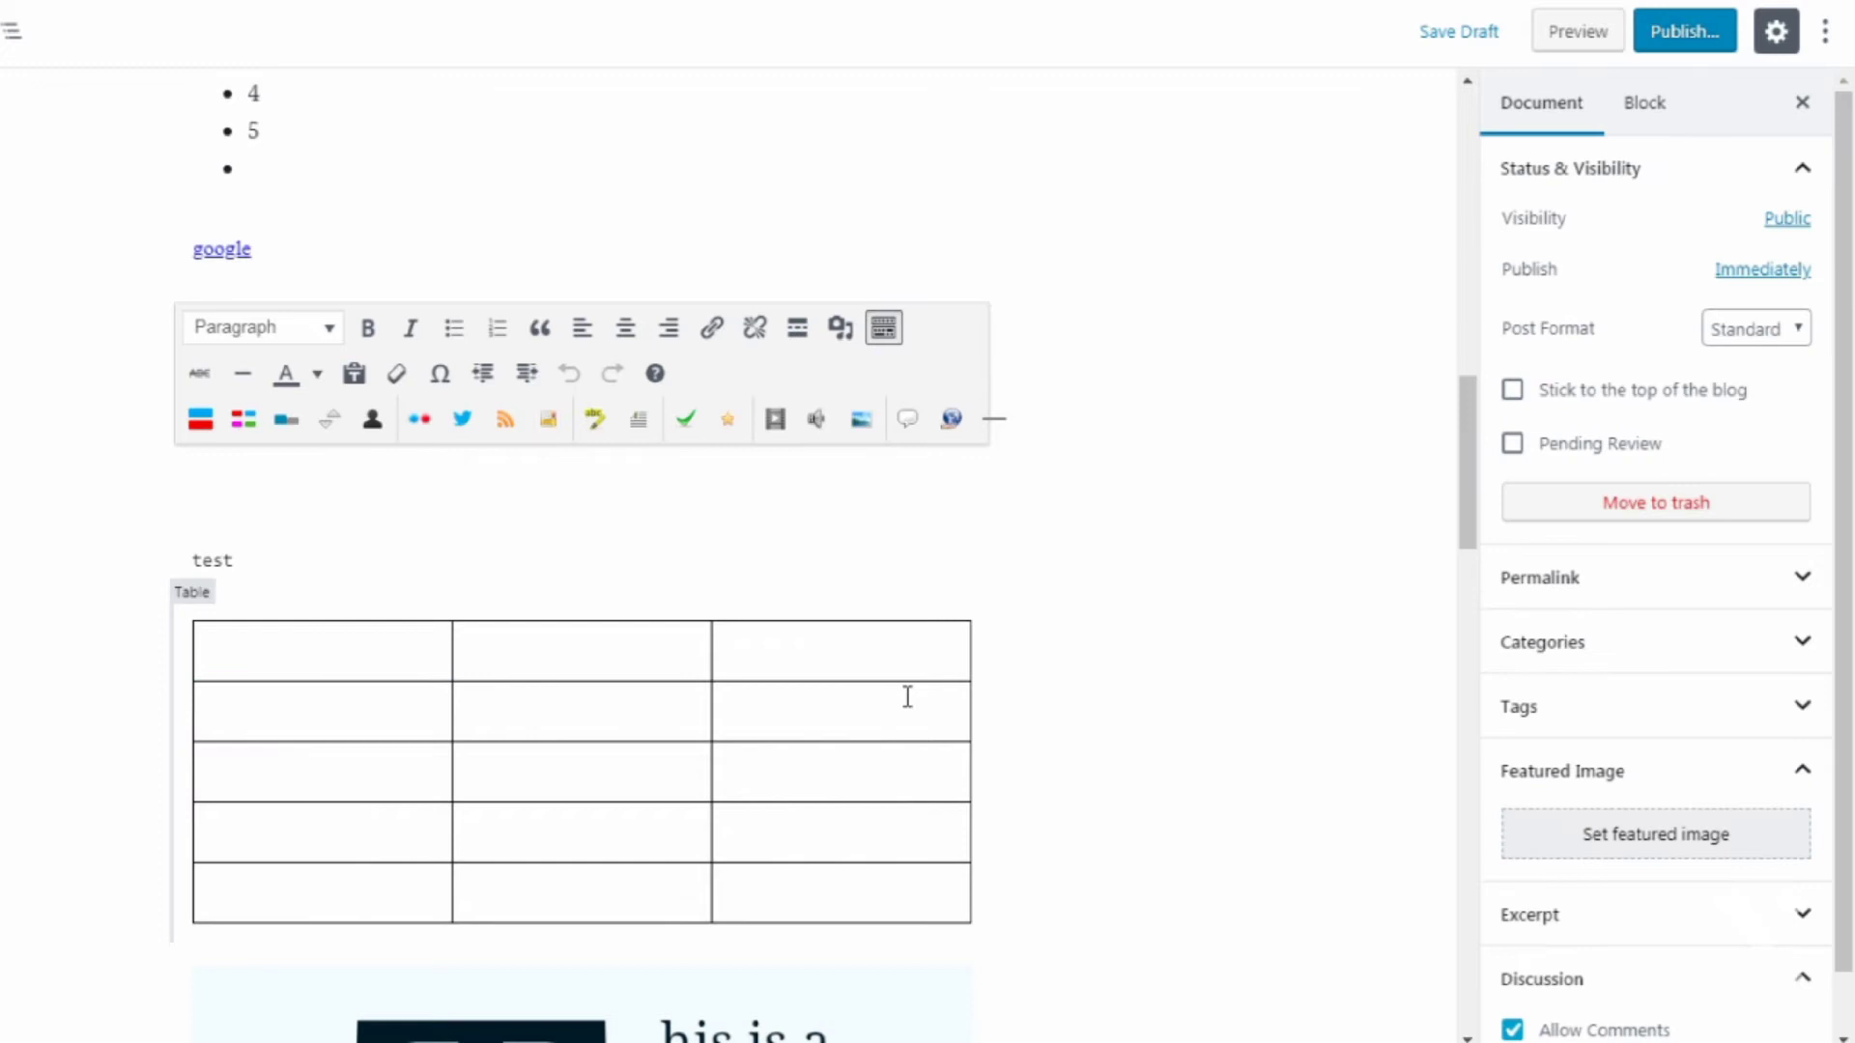
# Insert a Verse block above the table reading 'test' and select that word.
pyautogui.moveTo(581, 596)
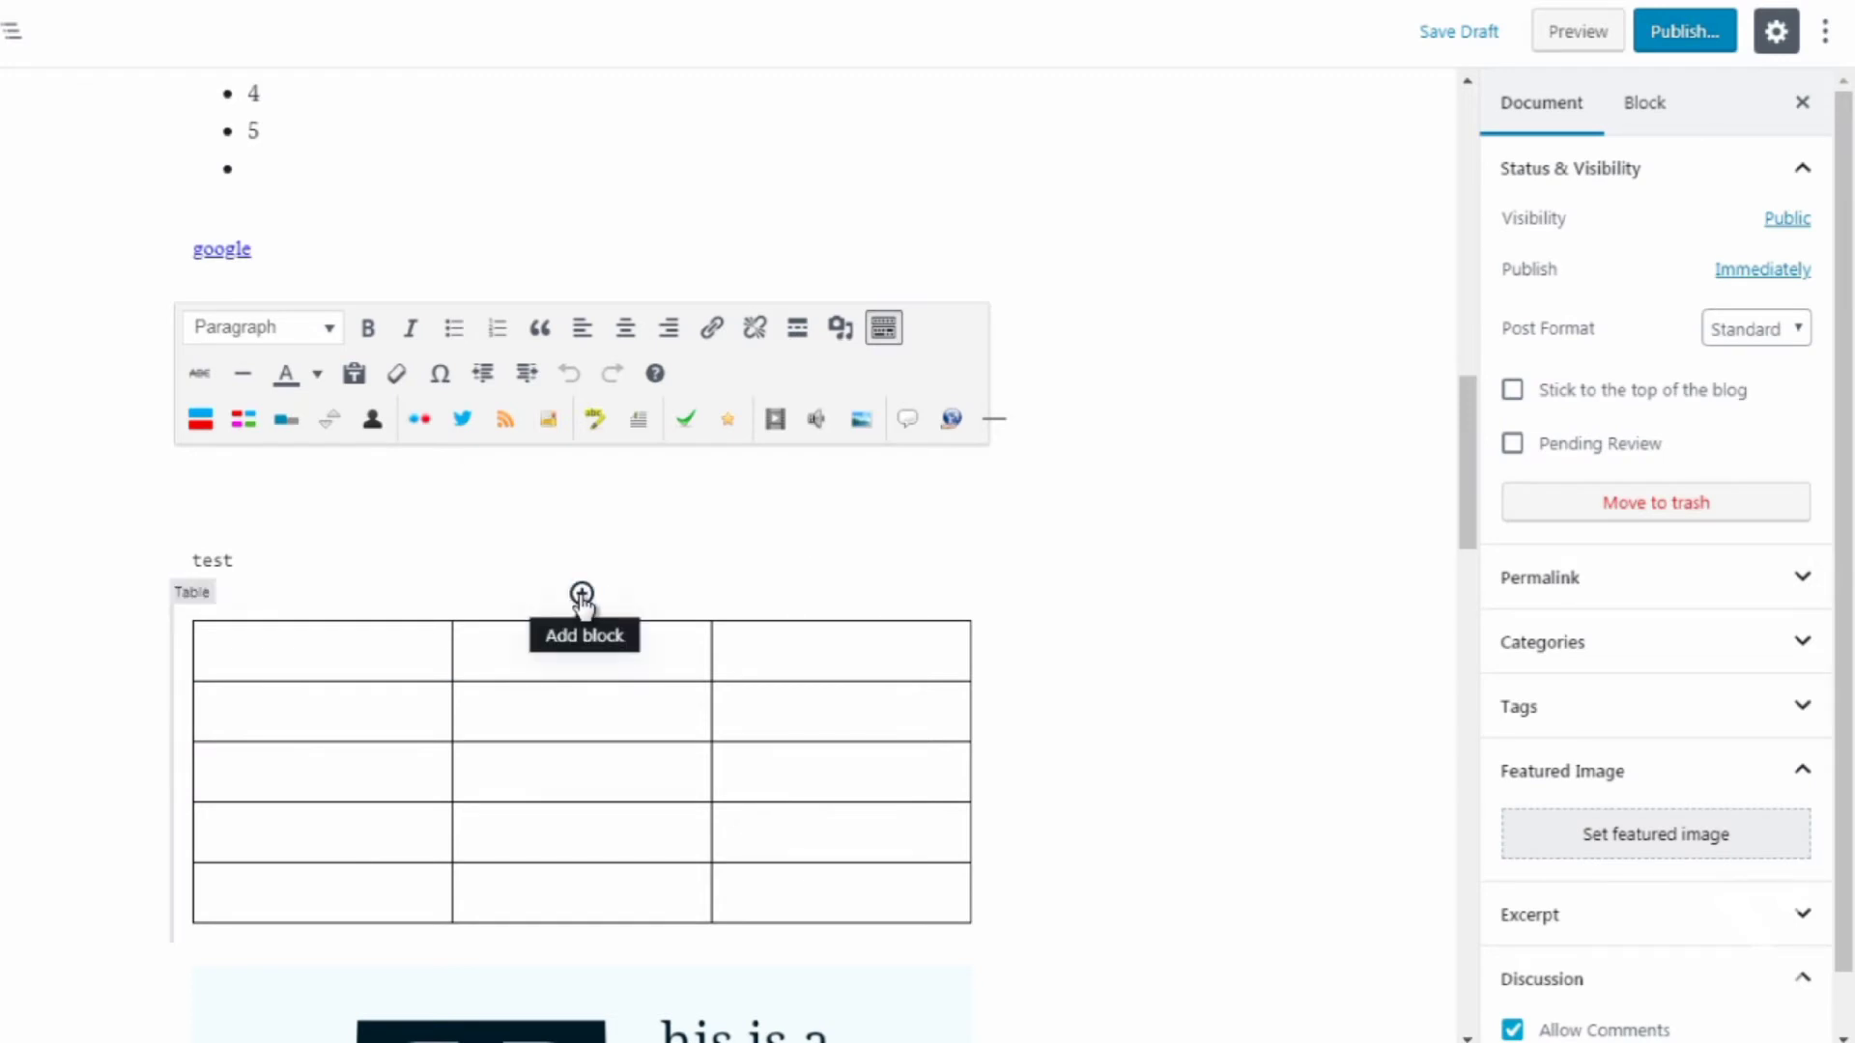
pyautogui.click(581, 597)
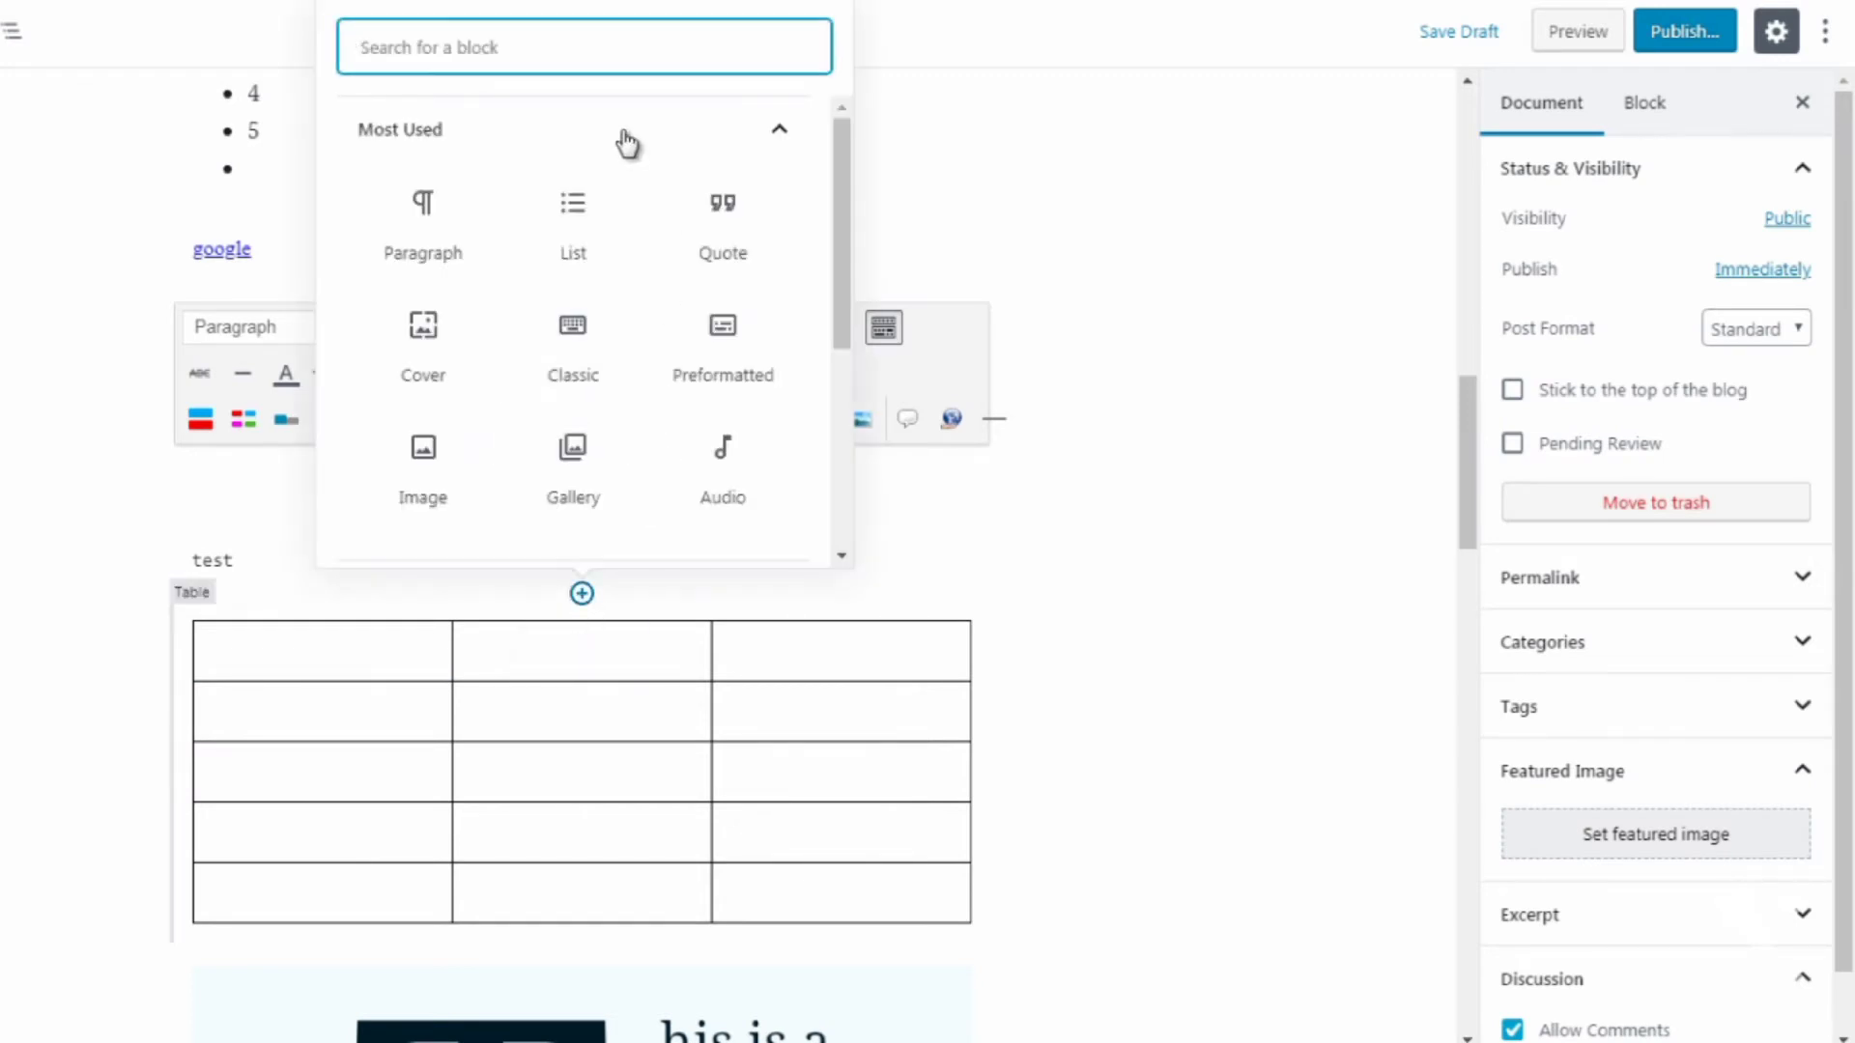
pyautogui.click(626, 134)
pyautogui.click(532, 282)
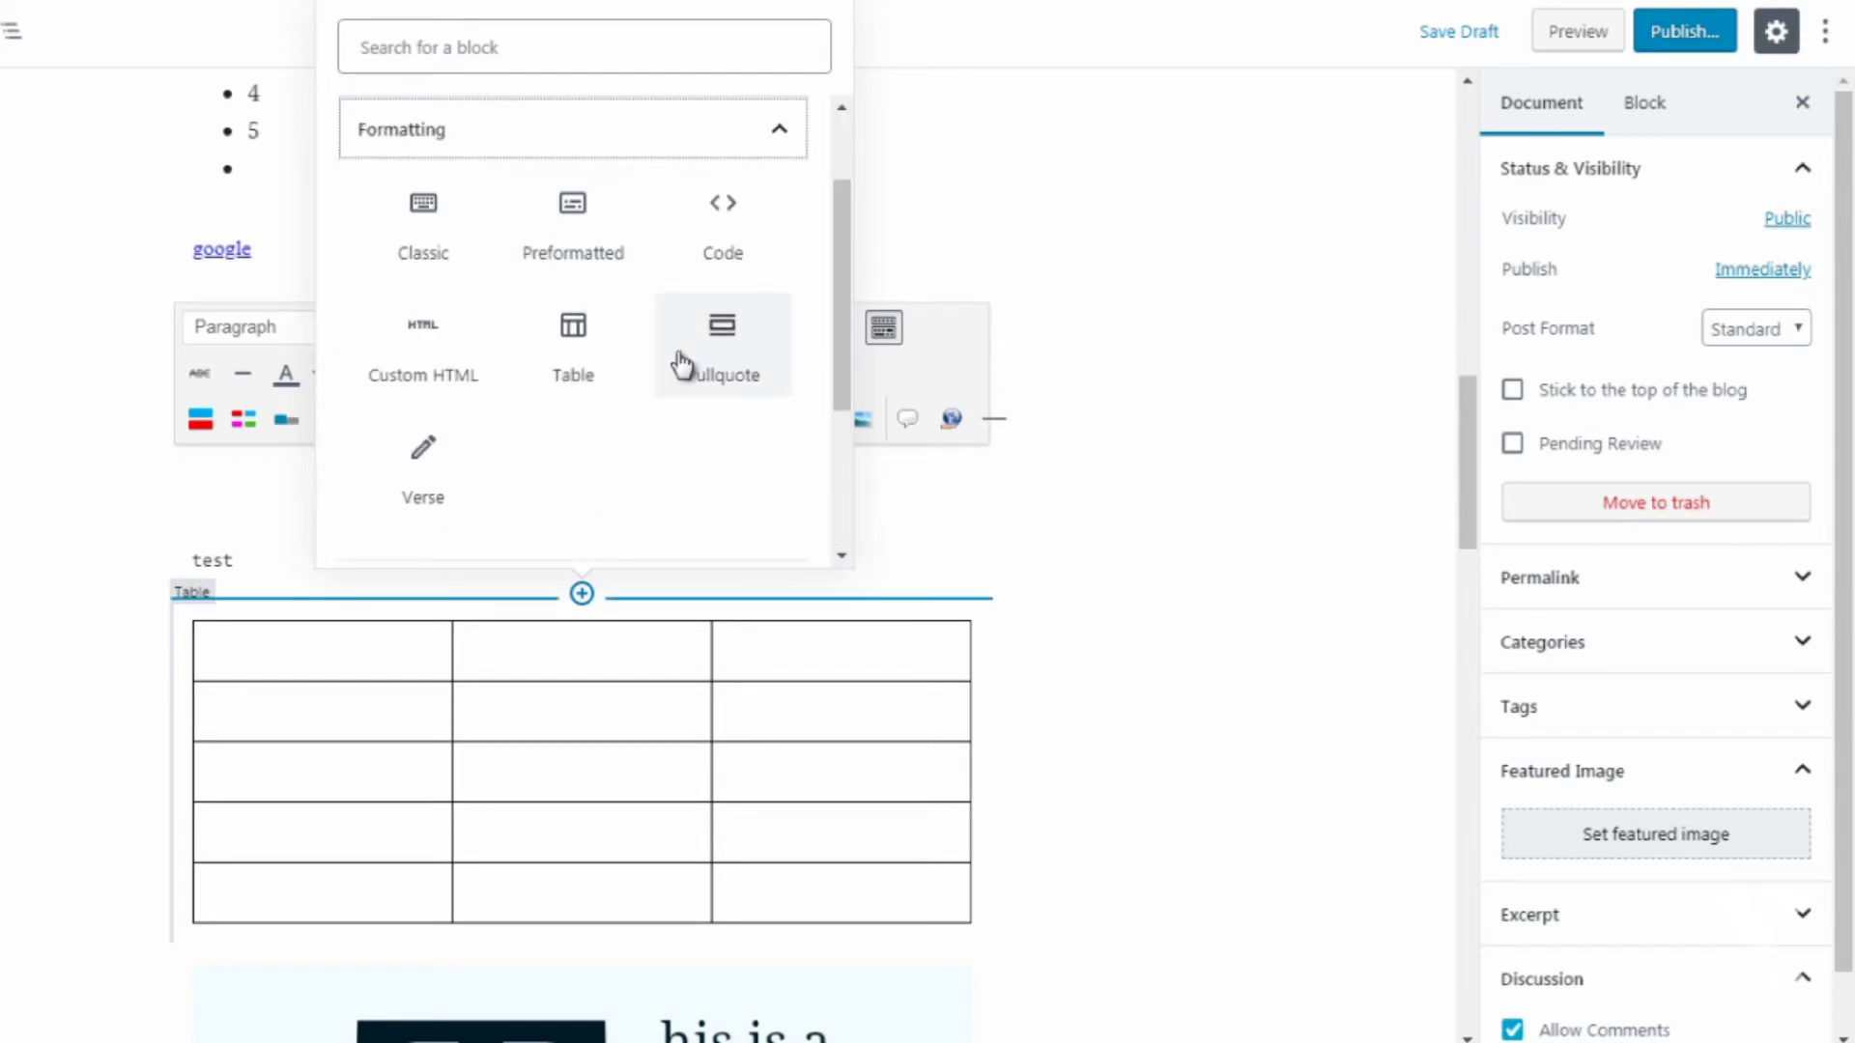
pyautogui.click(420, 483)
pyautogui.write('test')
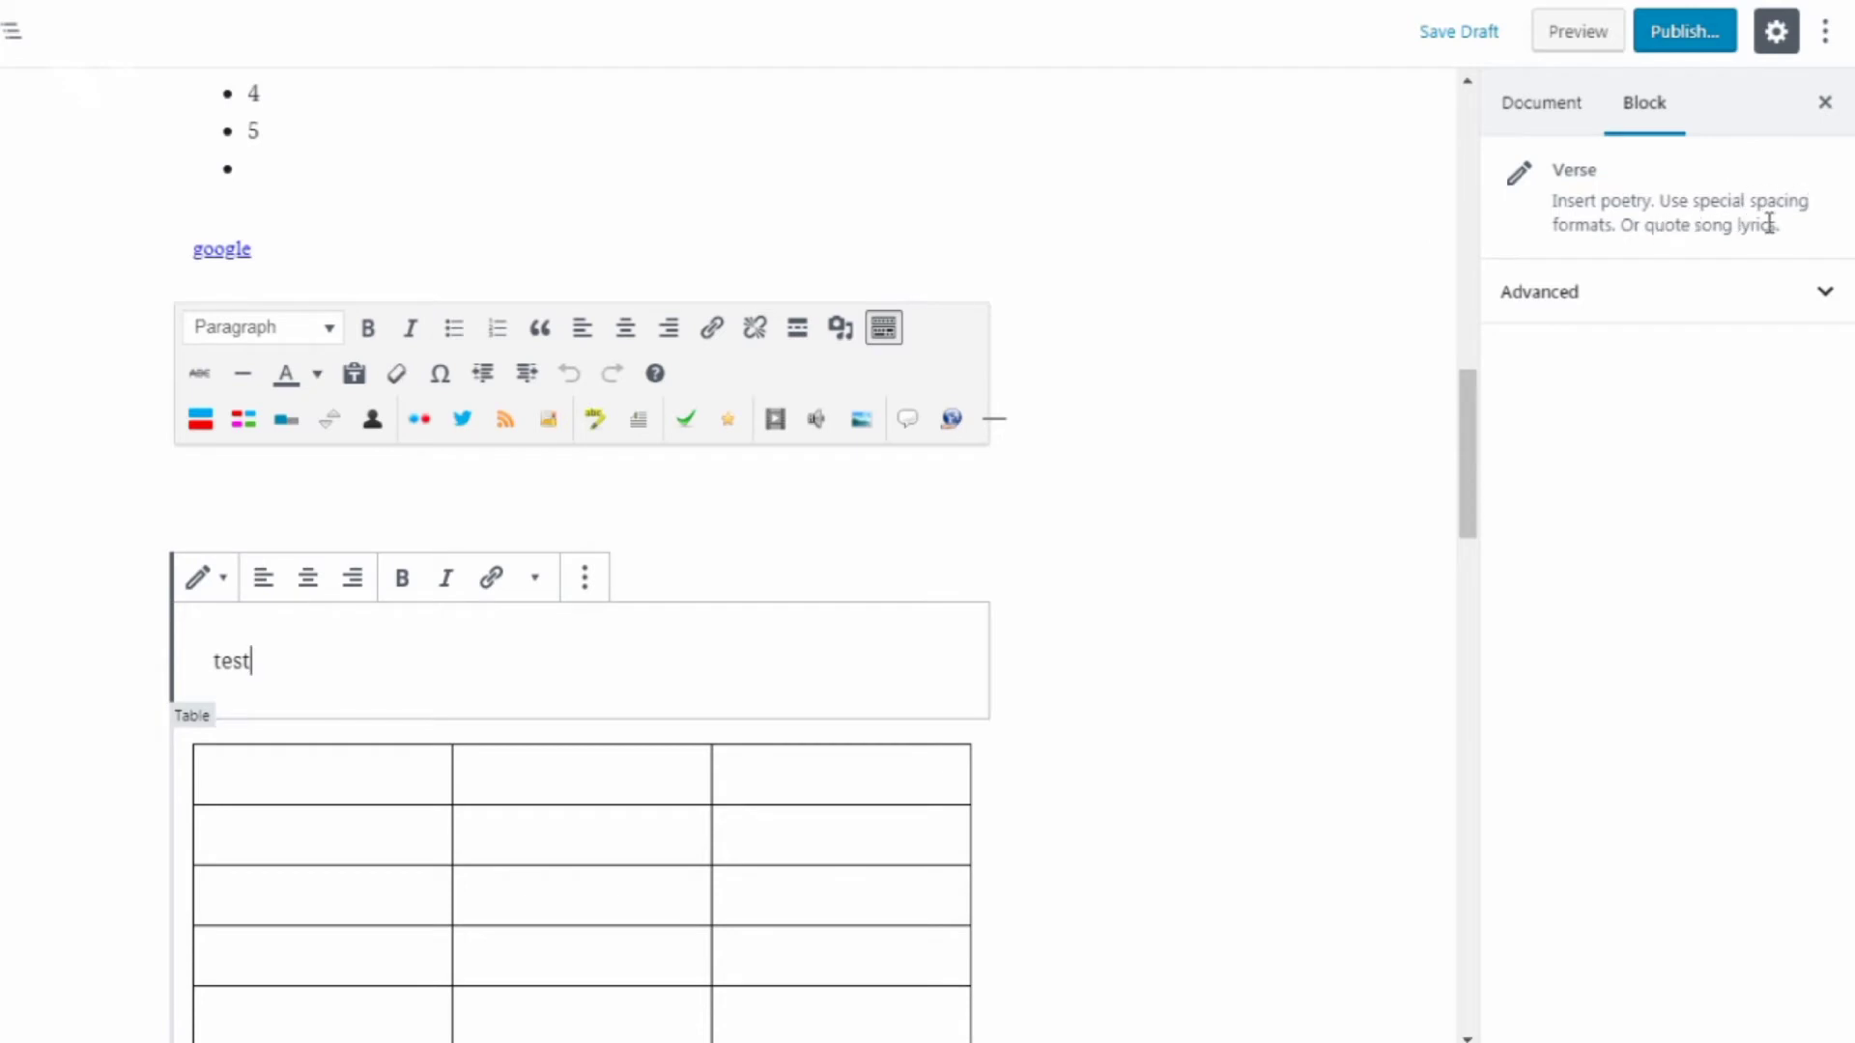
pyautogui.doubleClick(236, 667)
# Insert a Pullquote block above the table and type 'this is a quote'.
pyautogui.click(1021, 630)
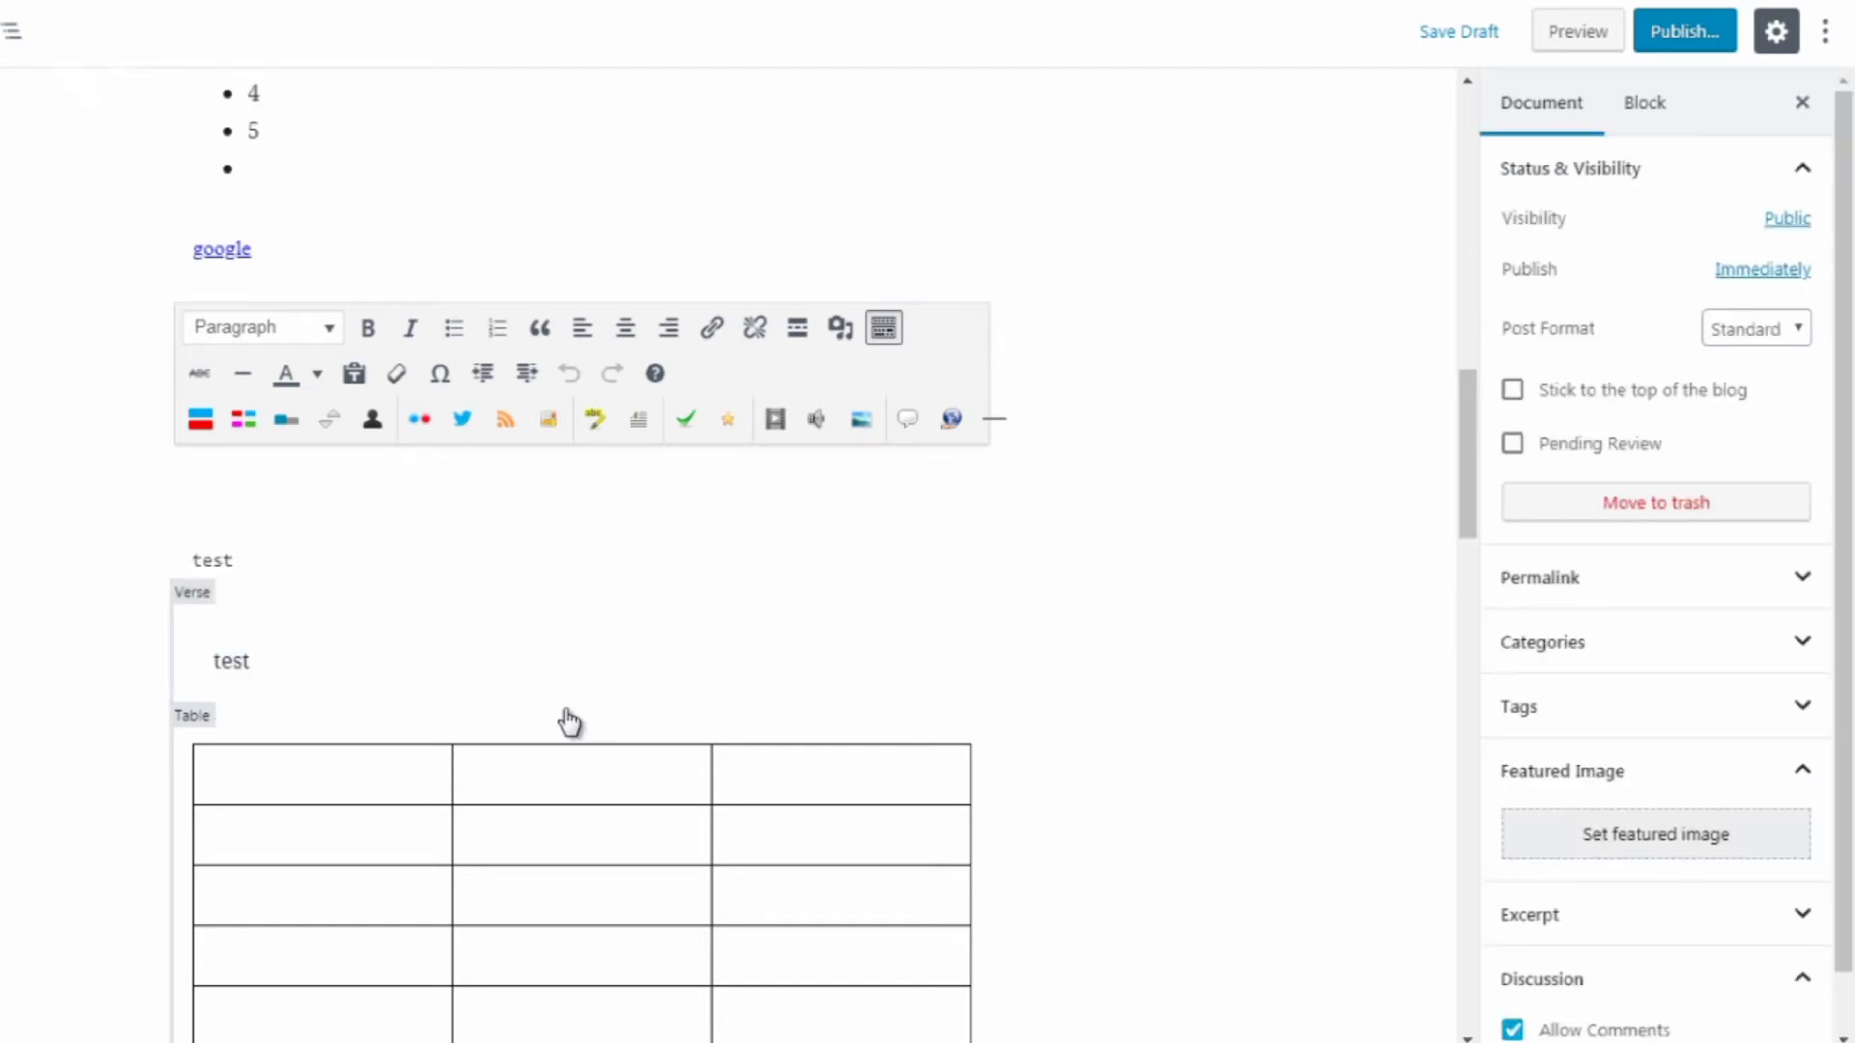
pyautogui.click(583, 720)
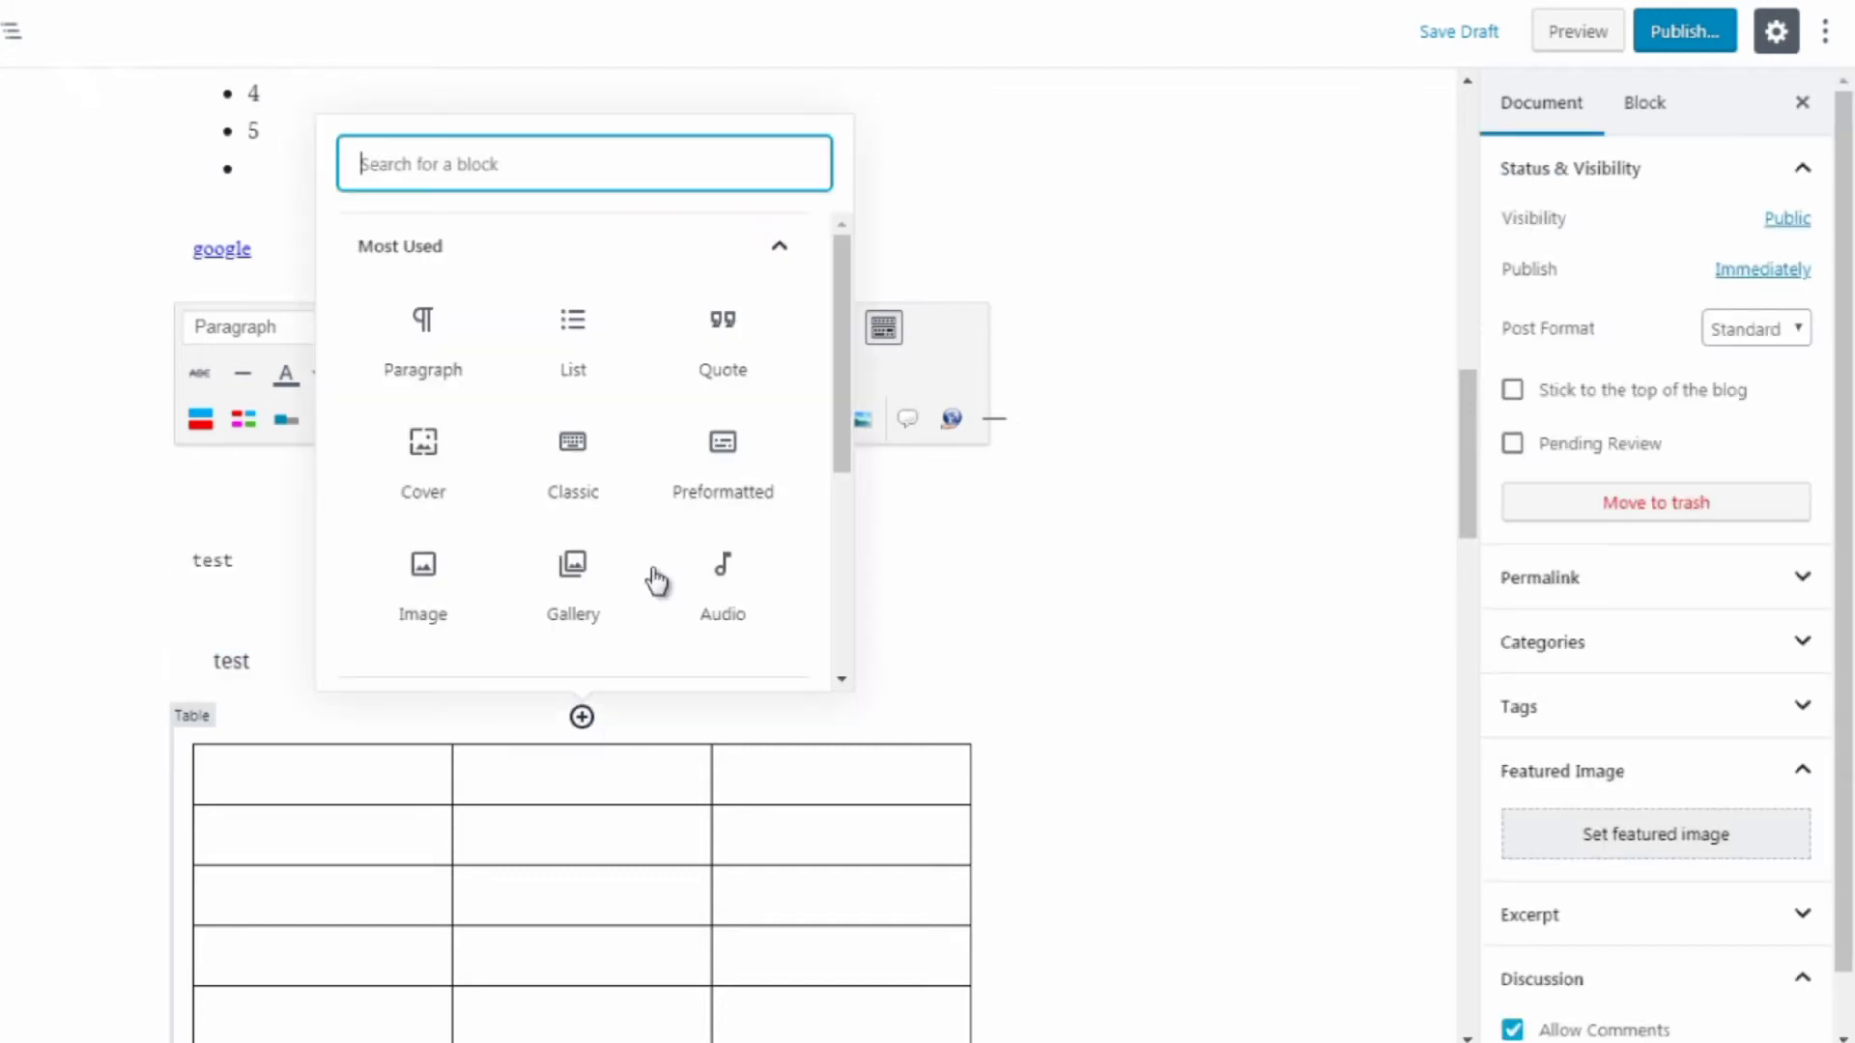
pyautogui.click(698, 262)
pyautogui.click(684, 374)
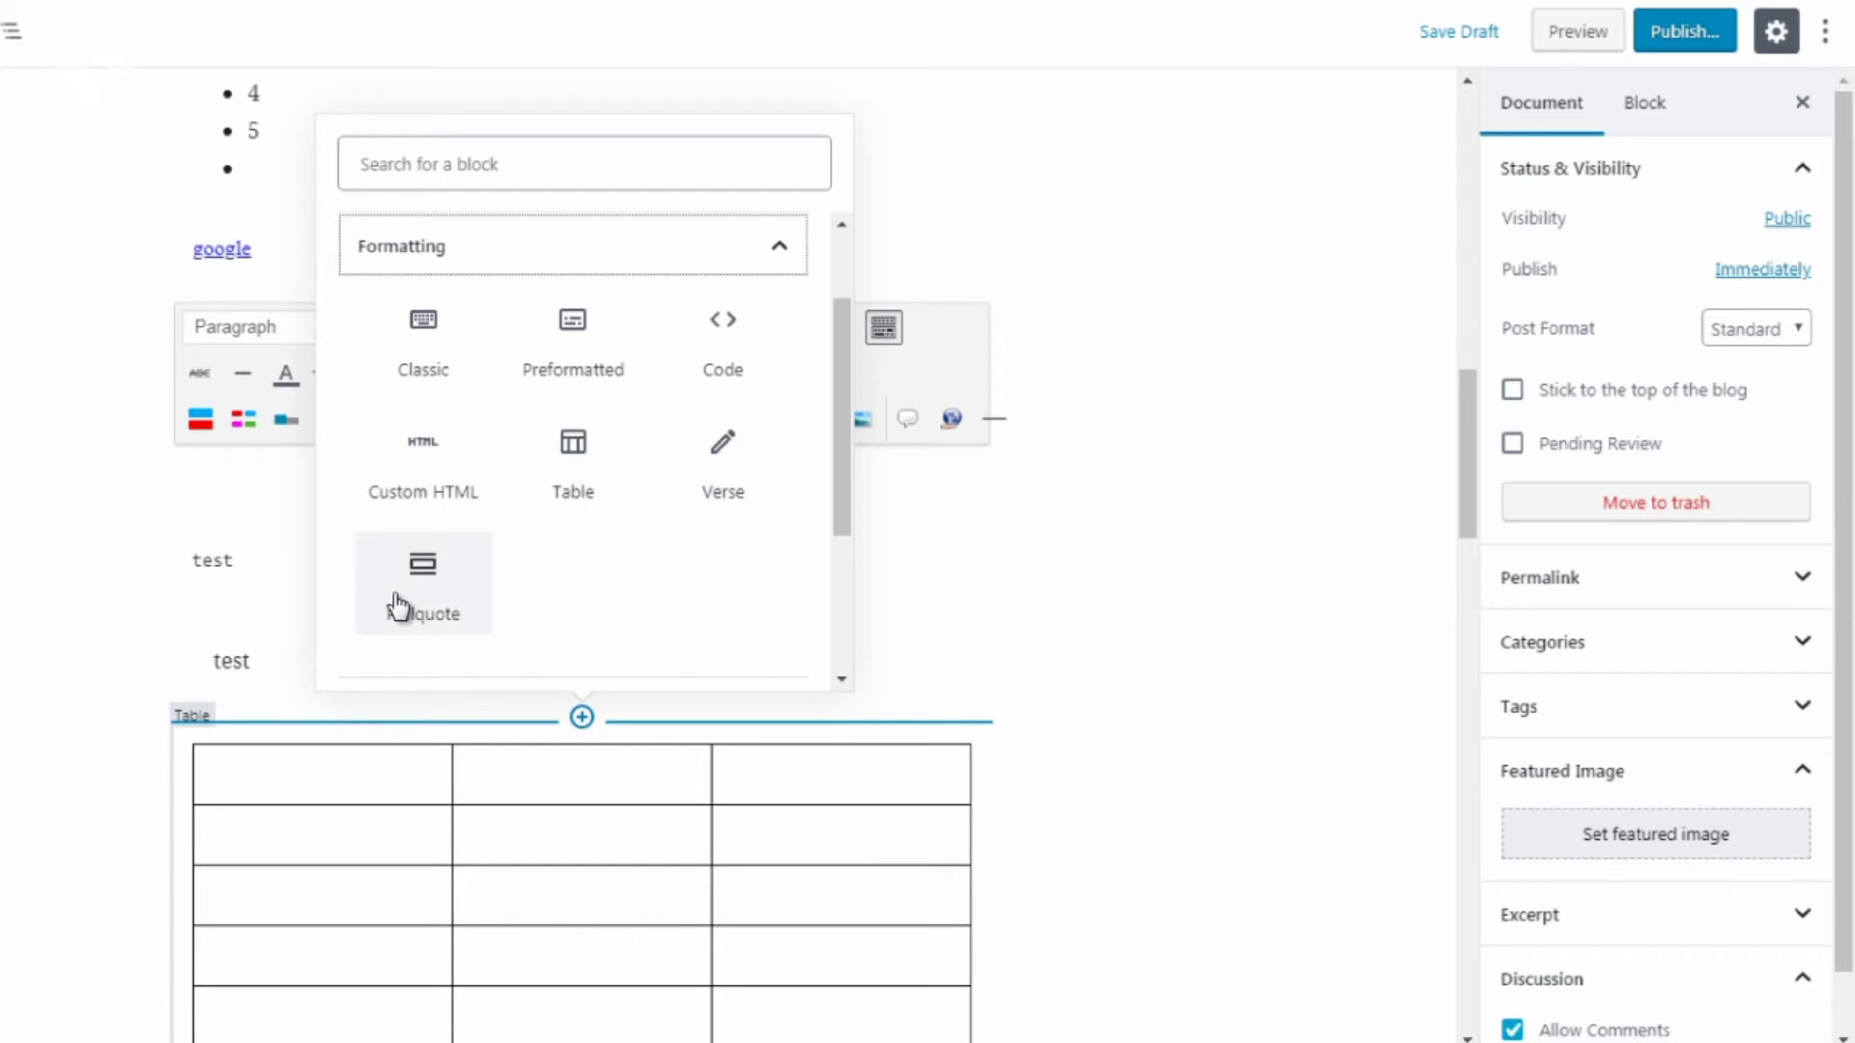
pyautogui.click(426, 613)
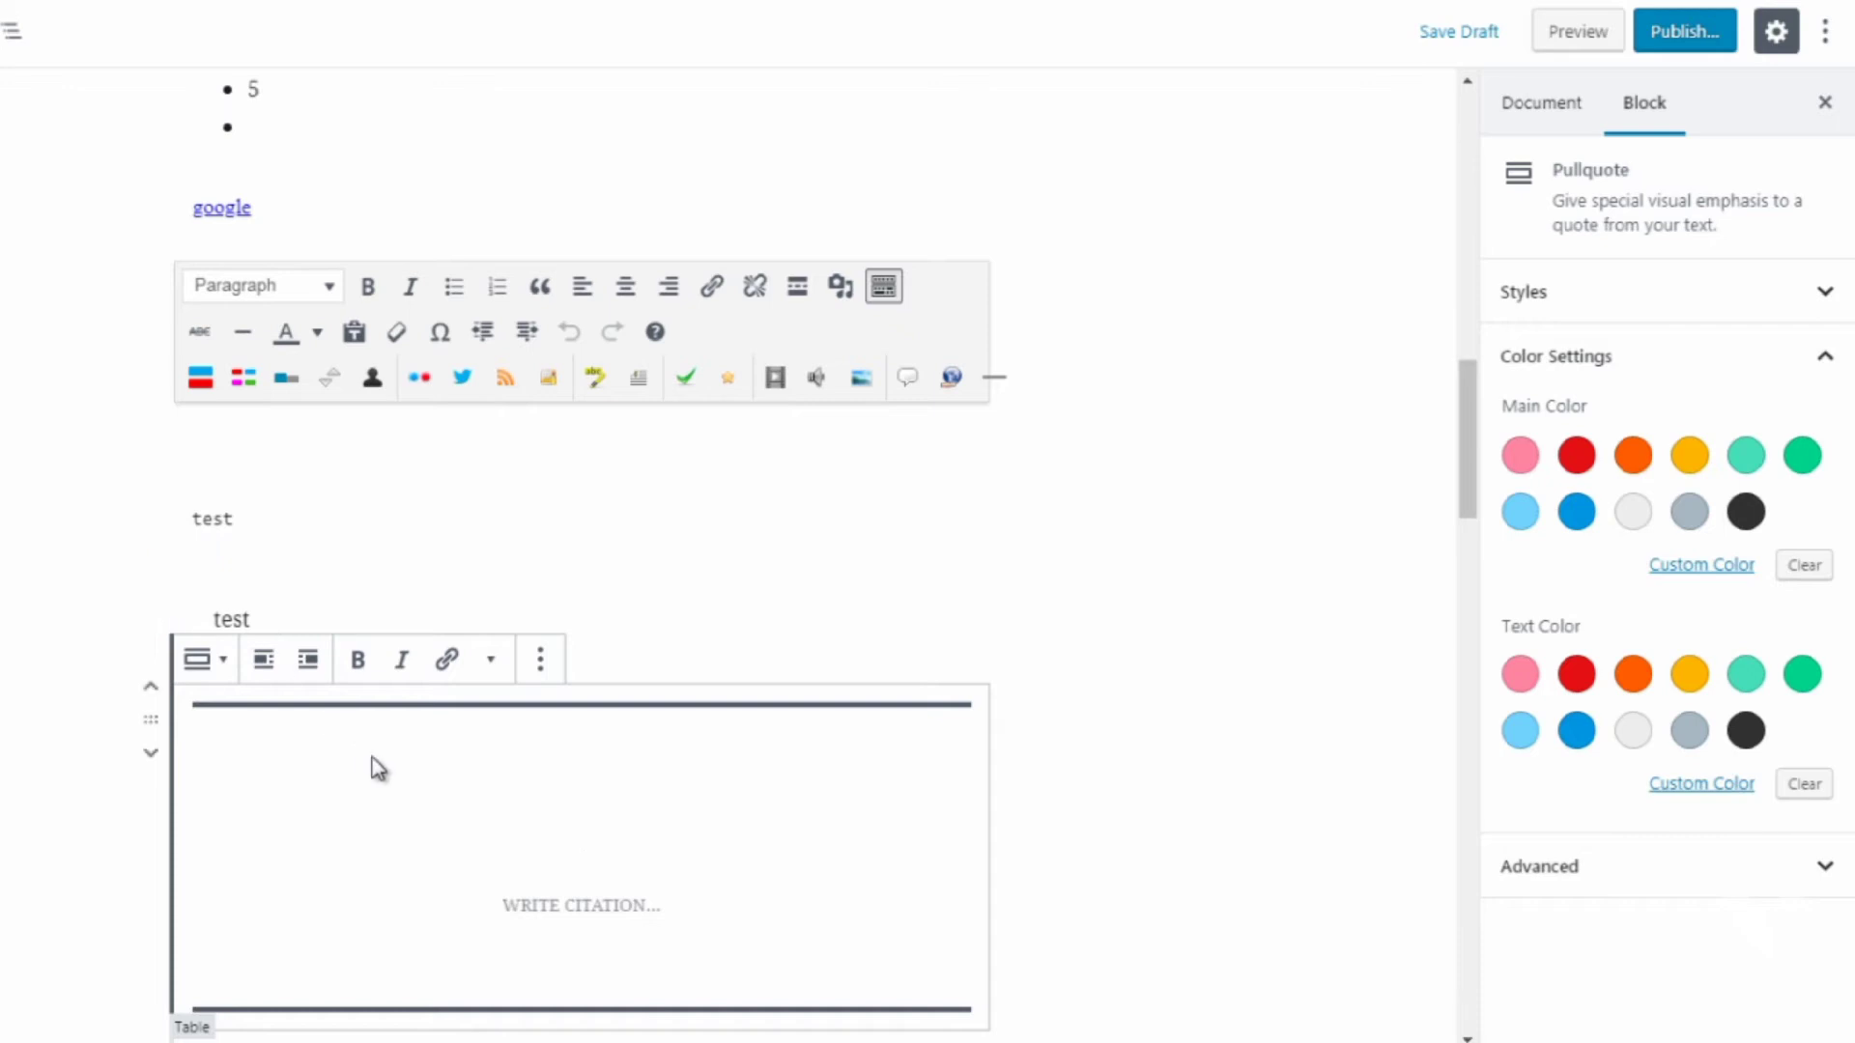
pyautogui.write('th')
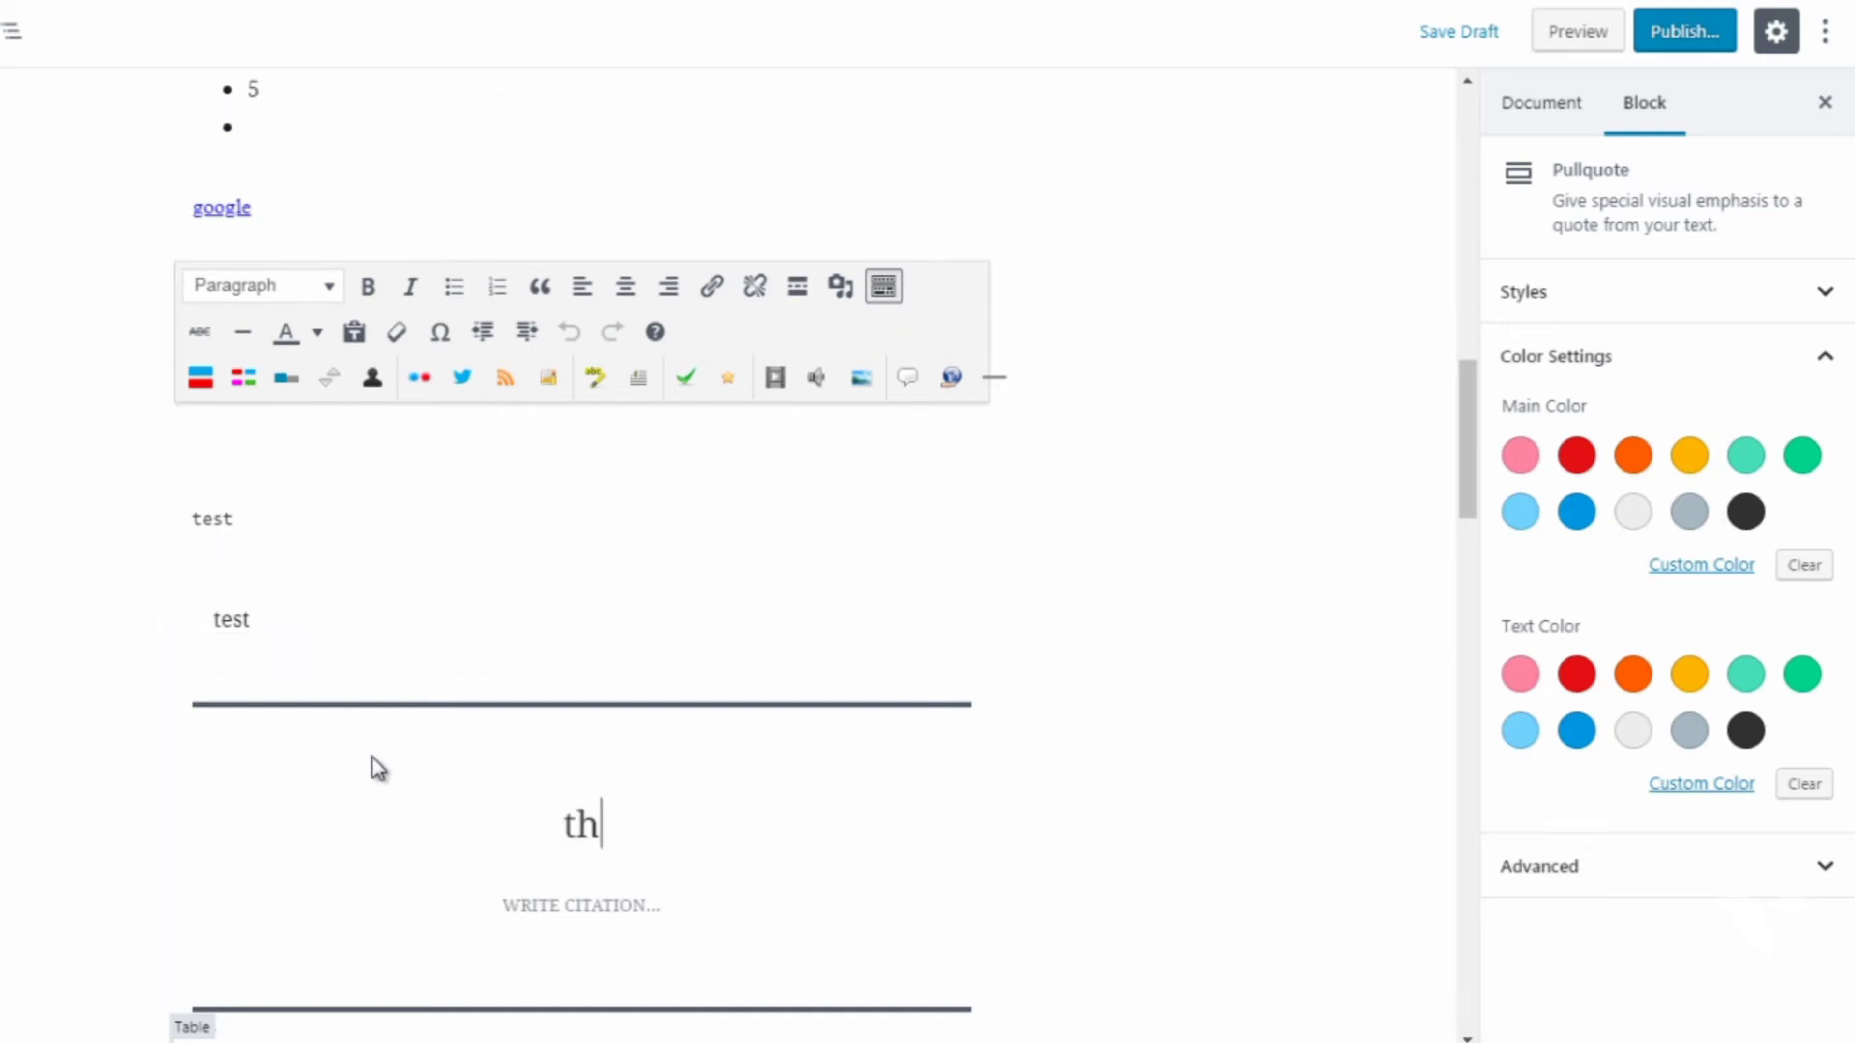
pyautogui.write('is is a quote')
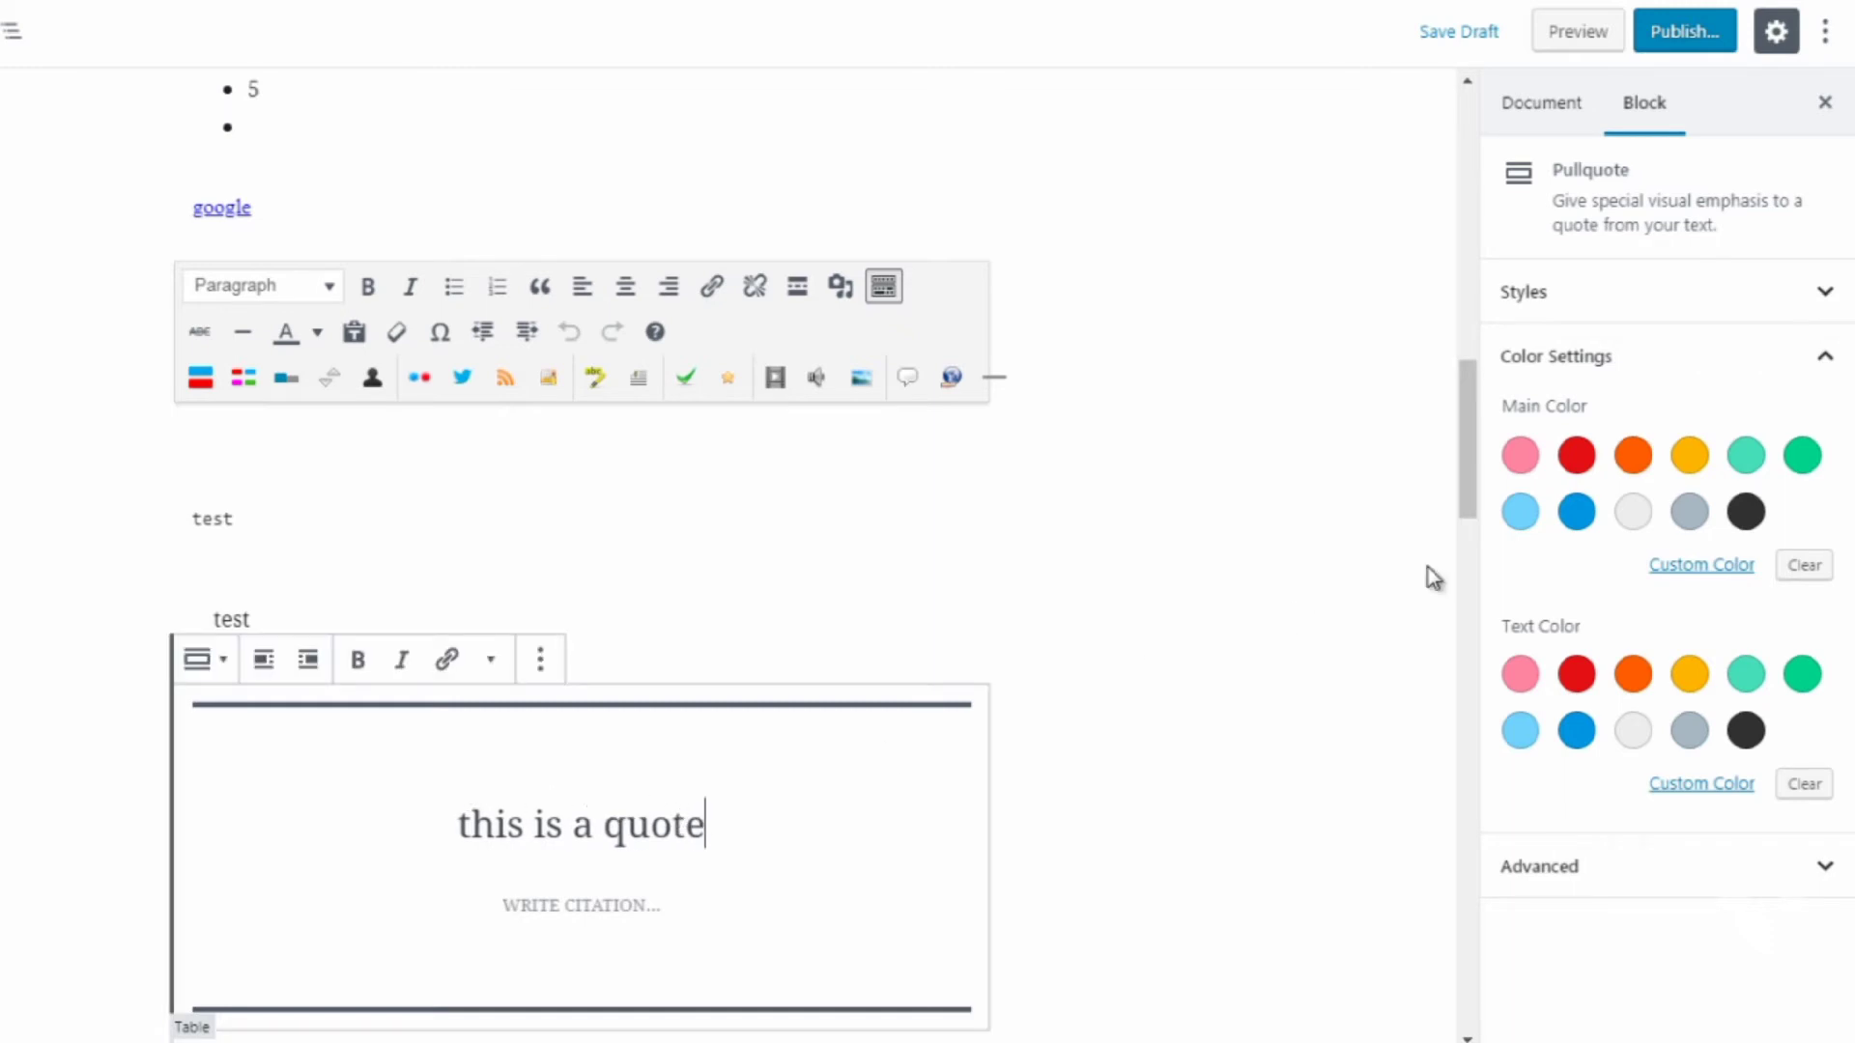
# Try several swatches, settling on a green Main Color and blue Text Color for the pullquote.
pyautogui.click(1579, 462)
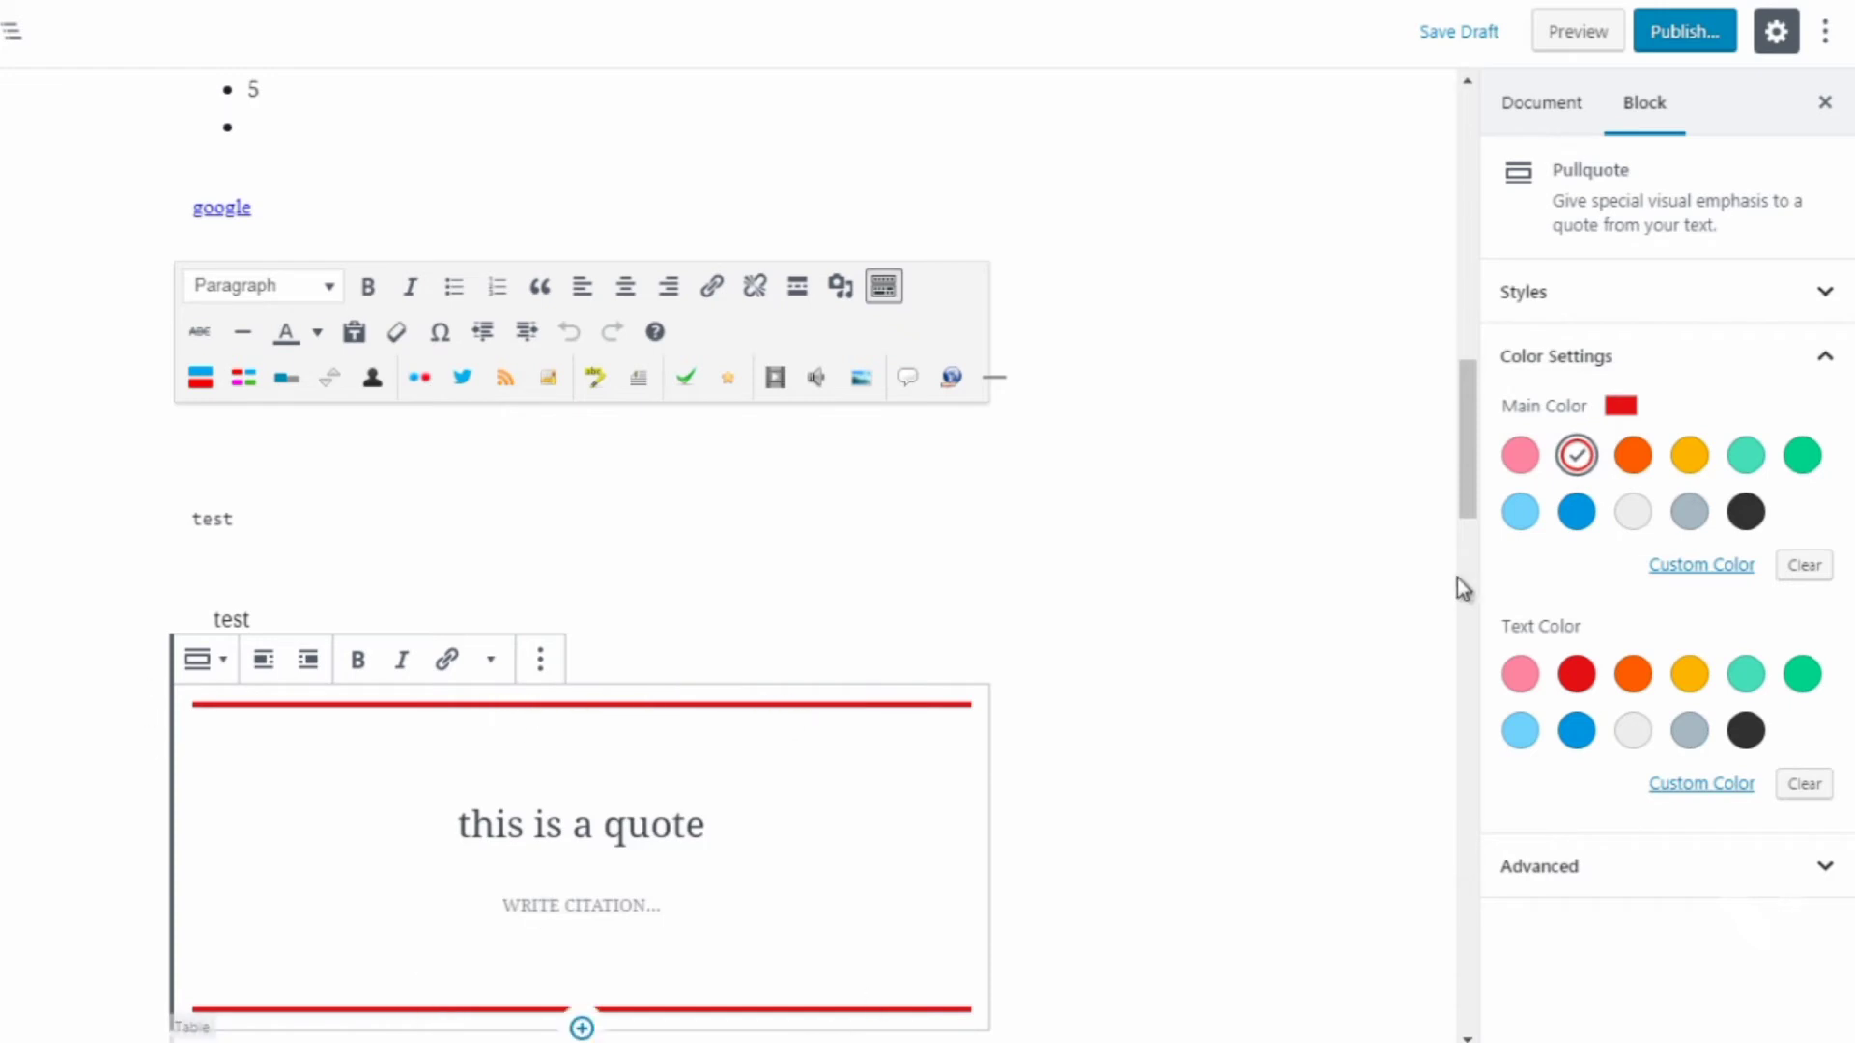
pyautogui.scroll(-3, 1463, 477)
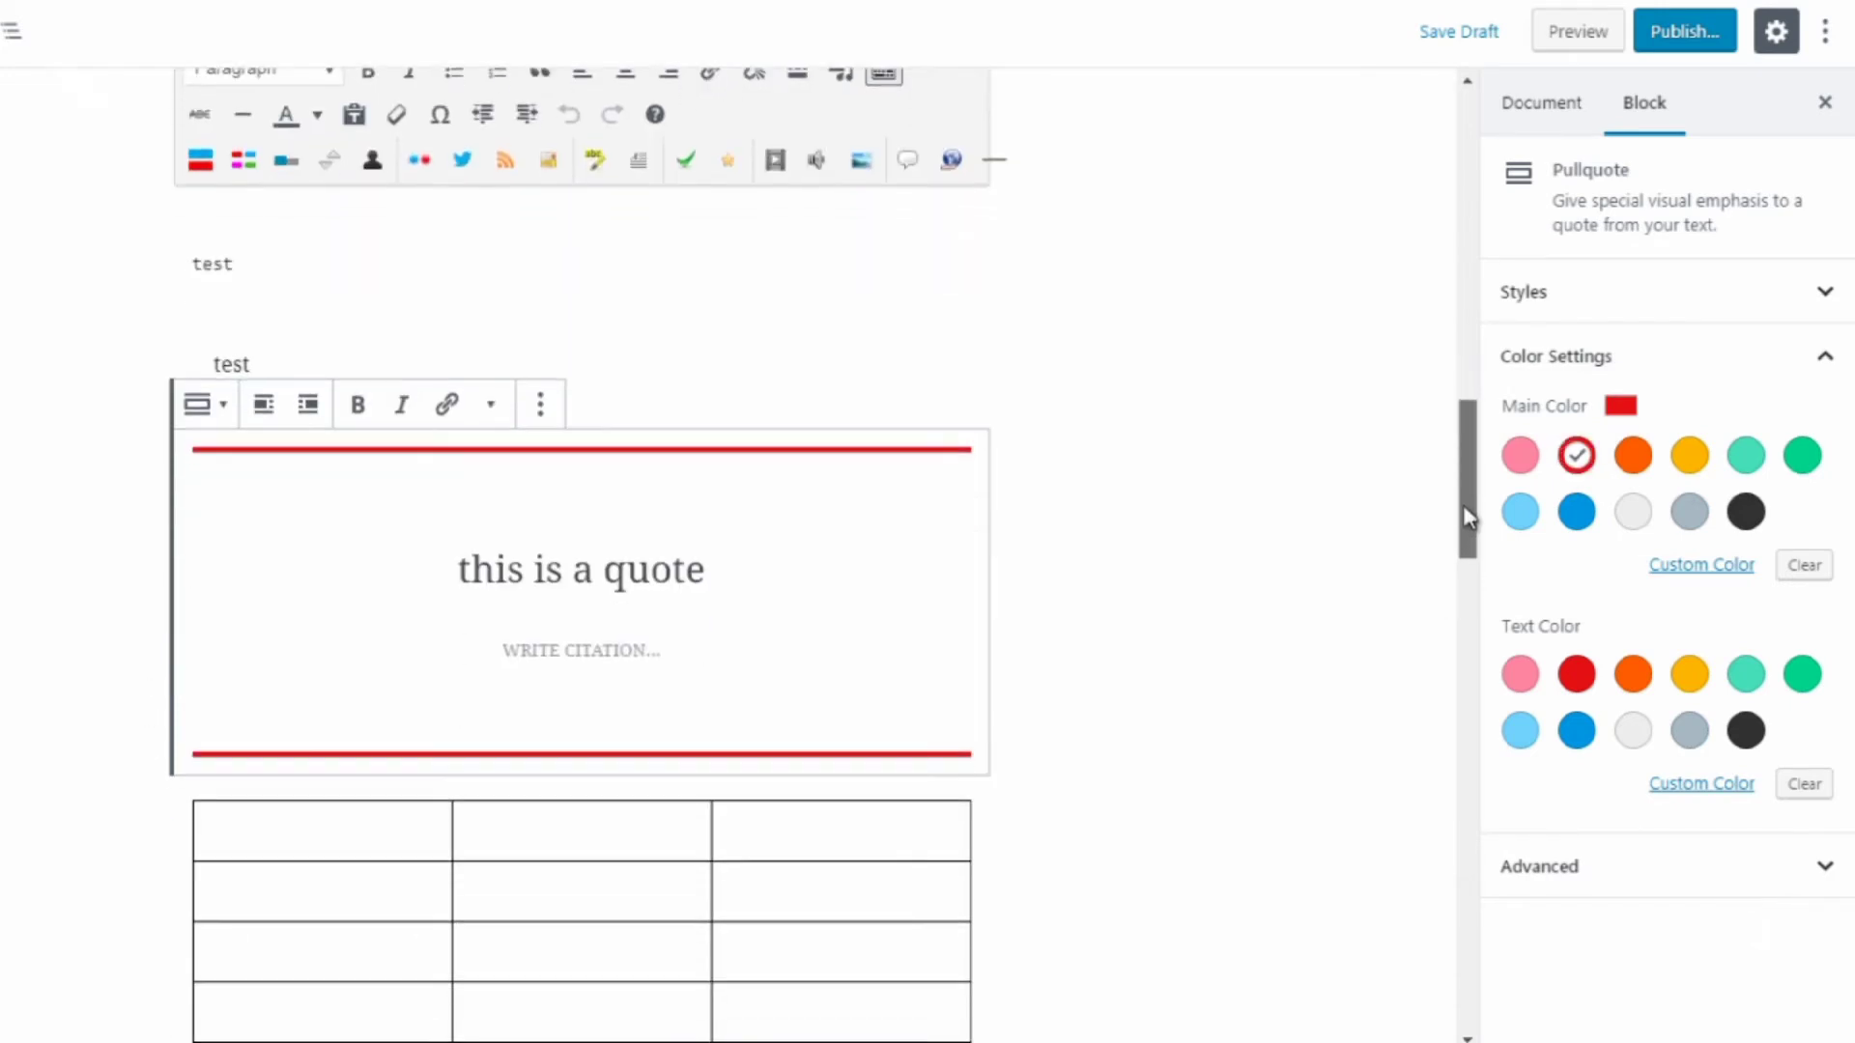
pyautogui.click(1580, 517)
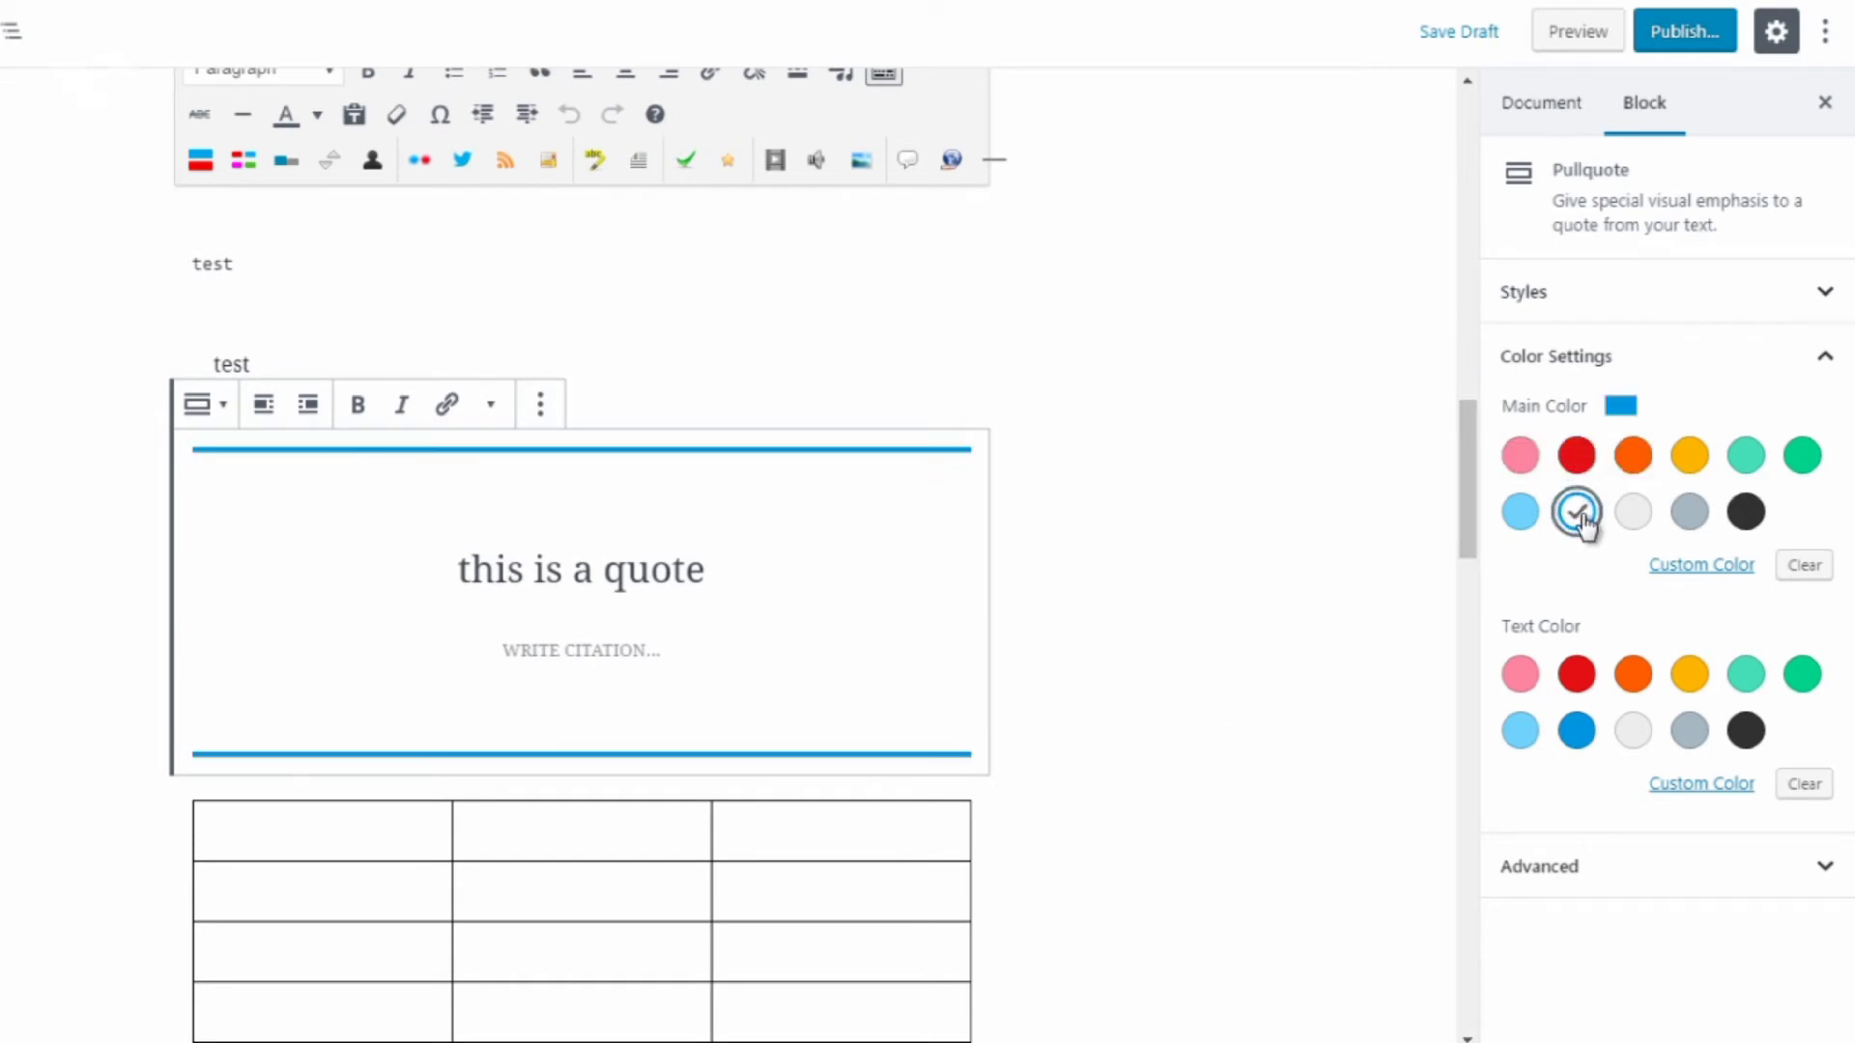
pyautogui.click(1749, 521)
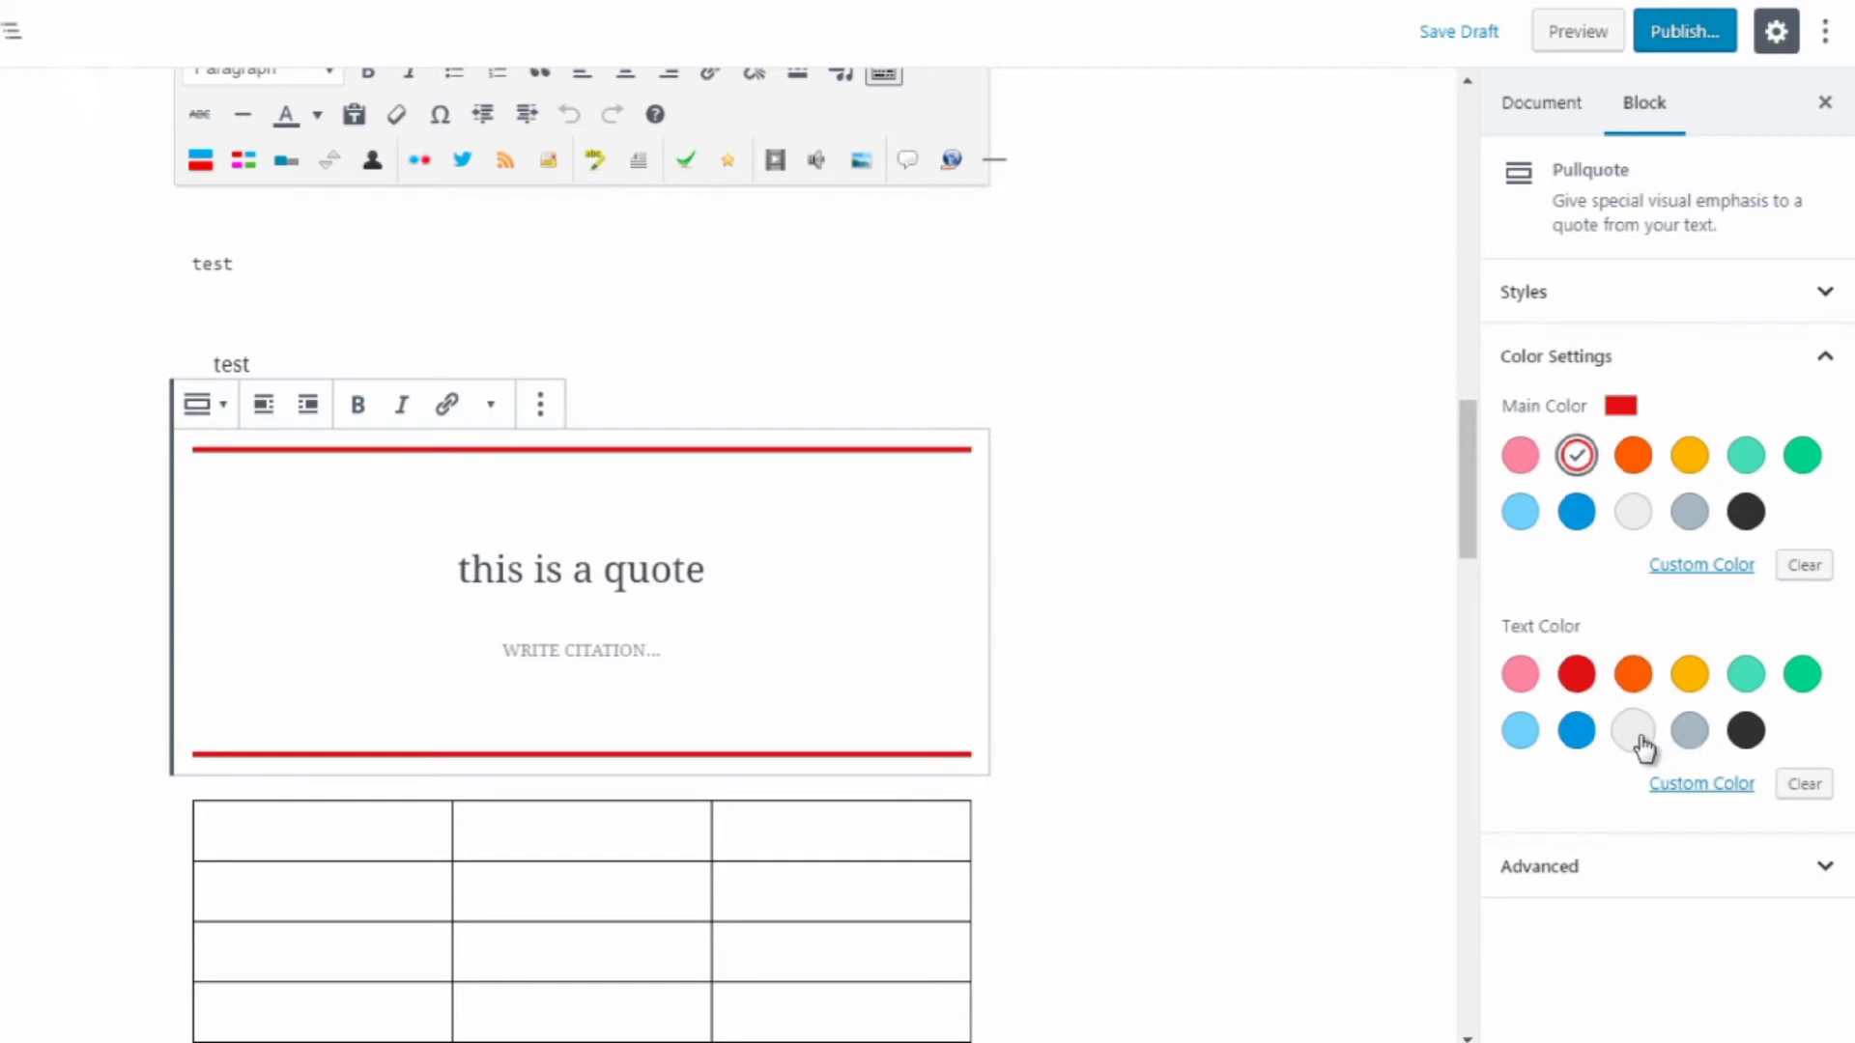
pyautogui.click(1747, 735)
pyautogui.click(1689, 739)
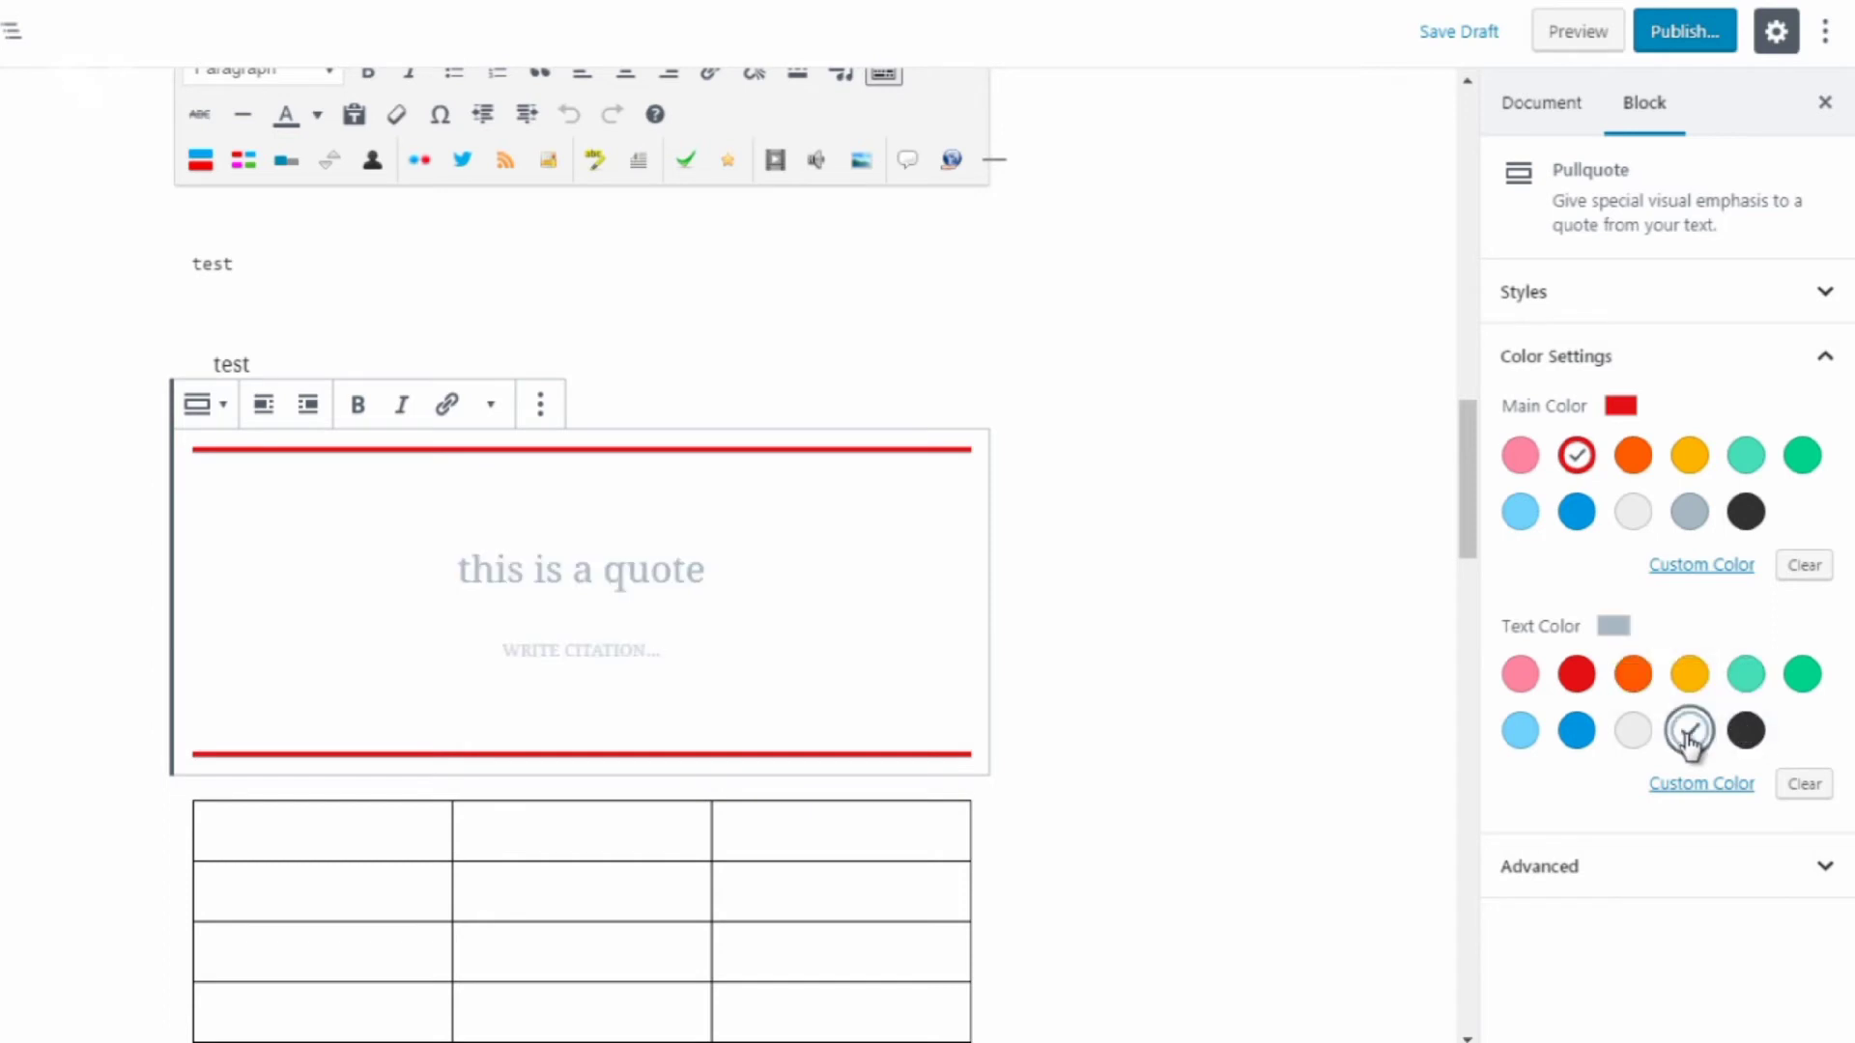
pyautogui.click(1629, 678)
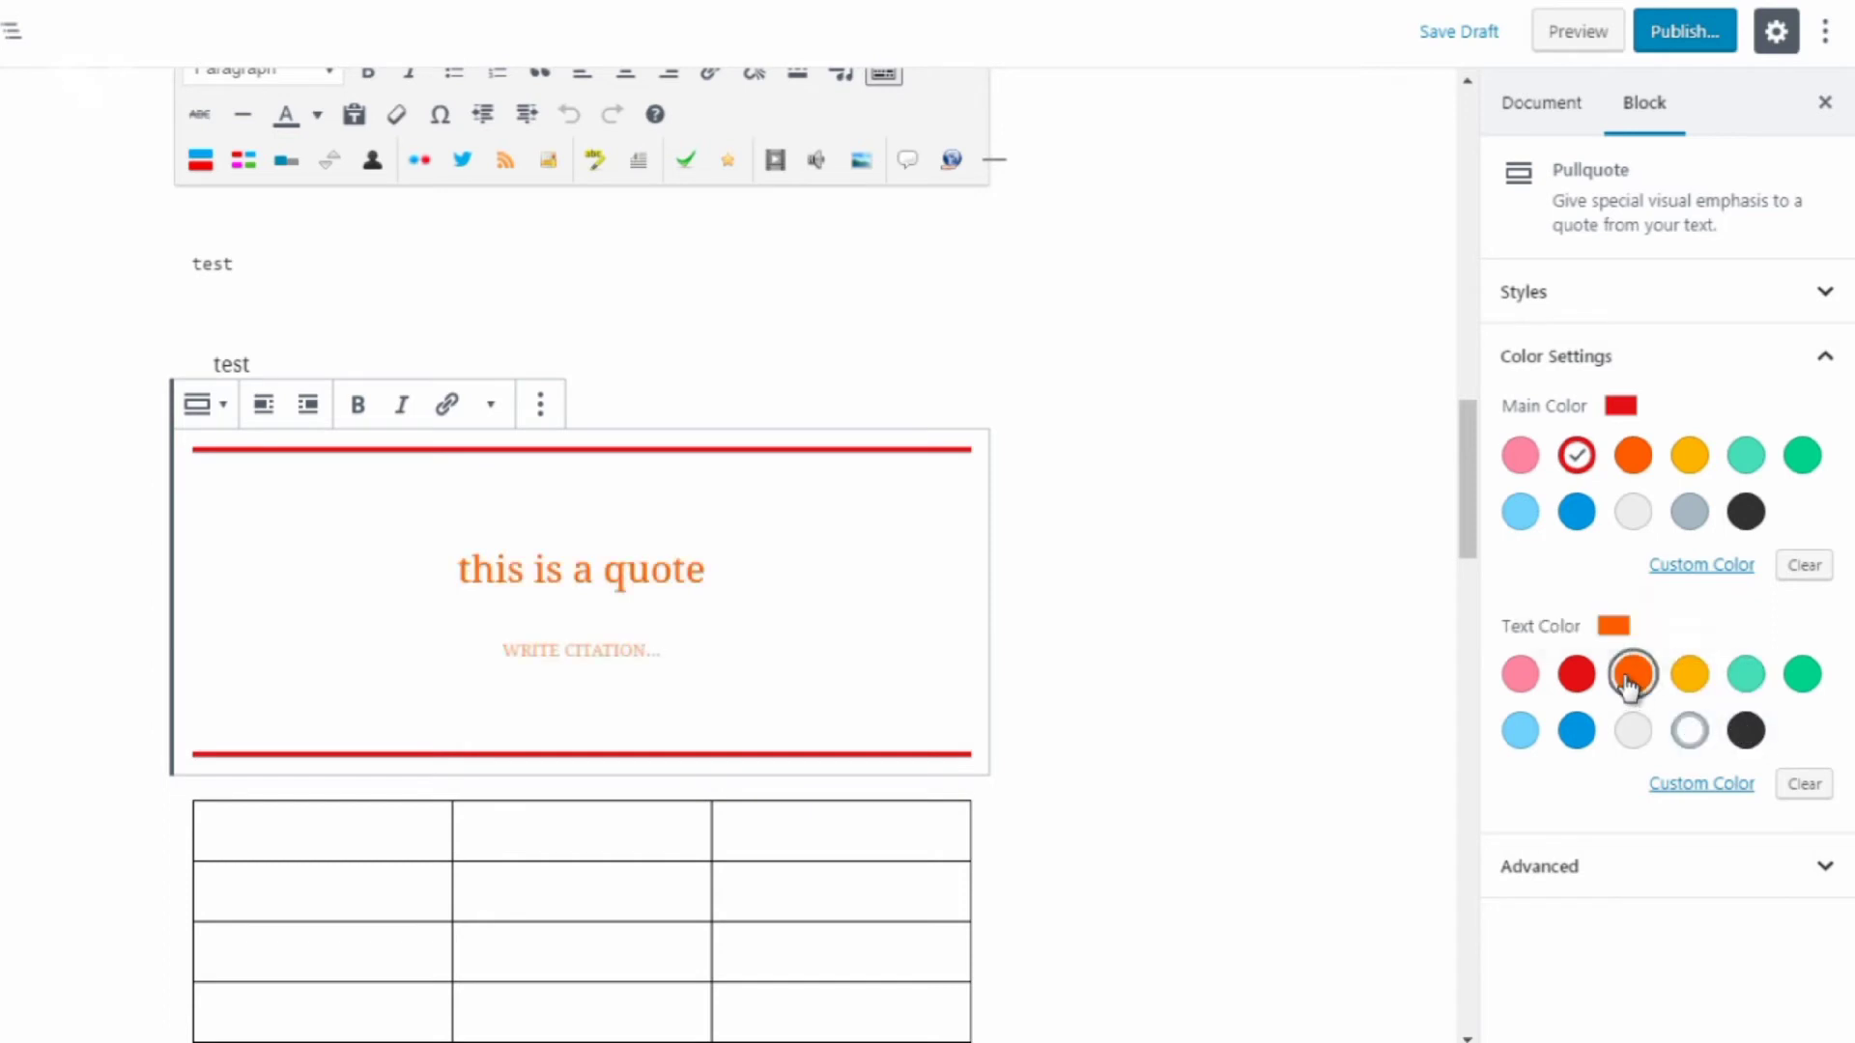
pyautogui.click(1815, 680)
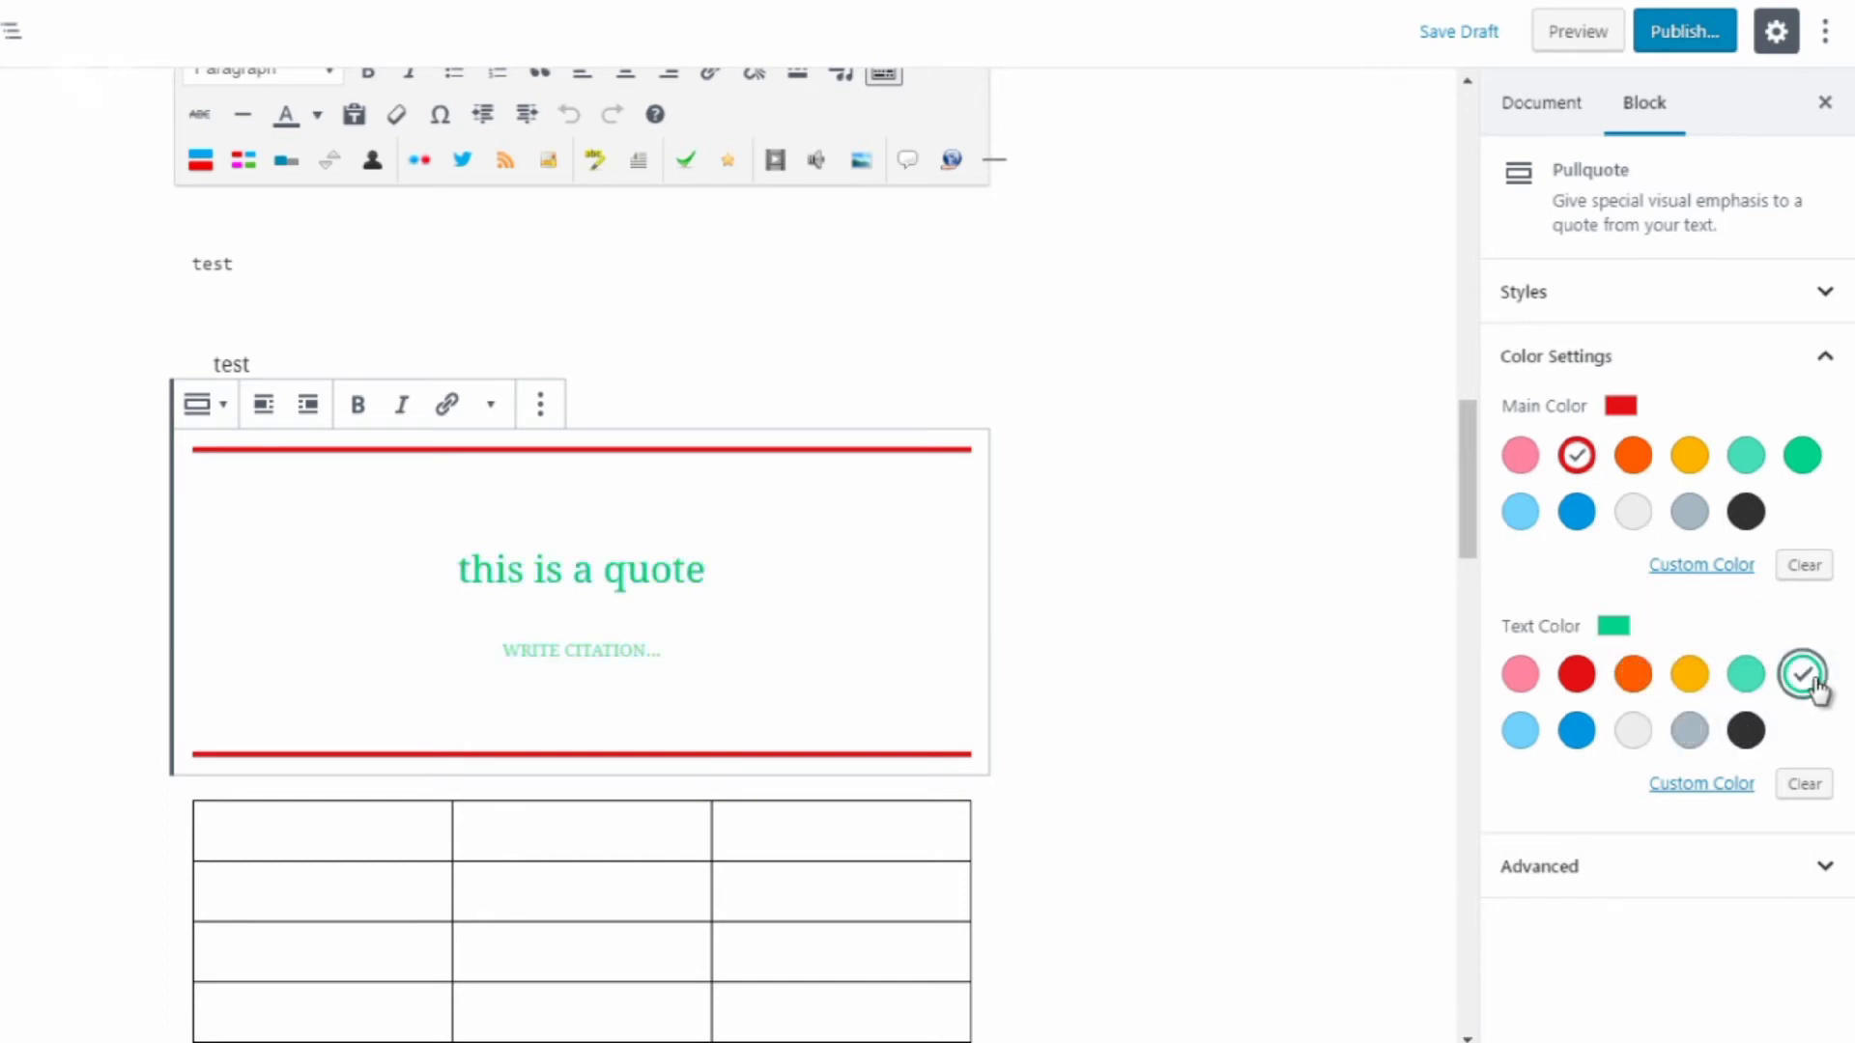
pyautogui.click(1800, 468)
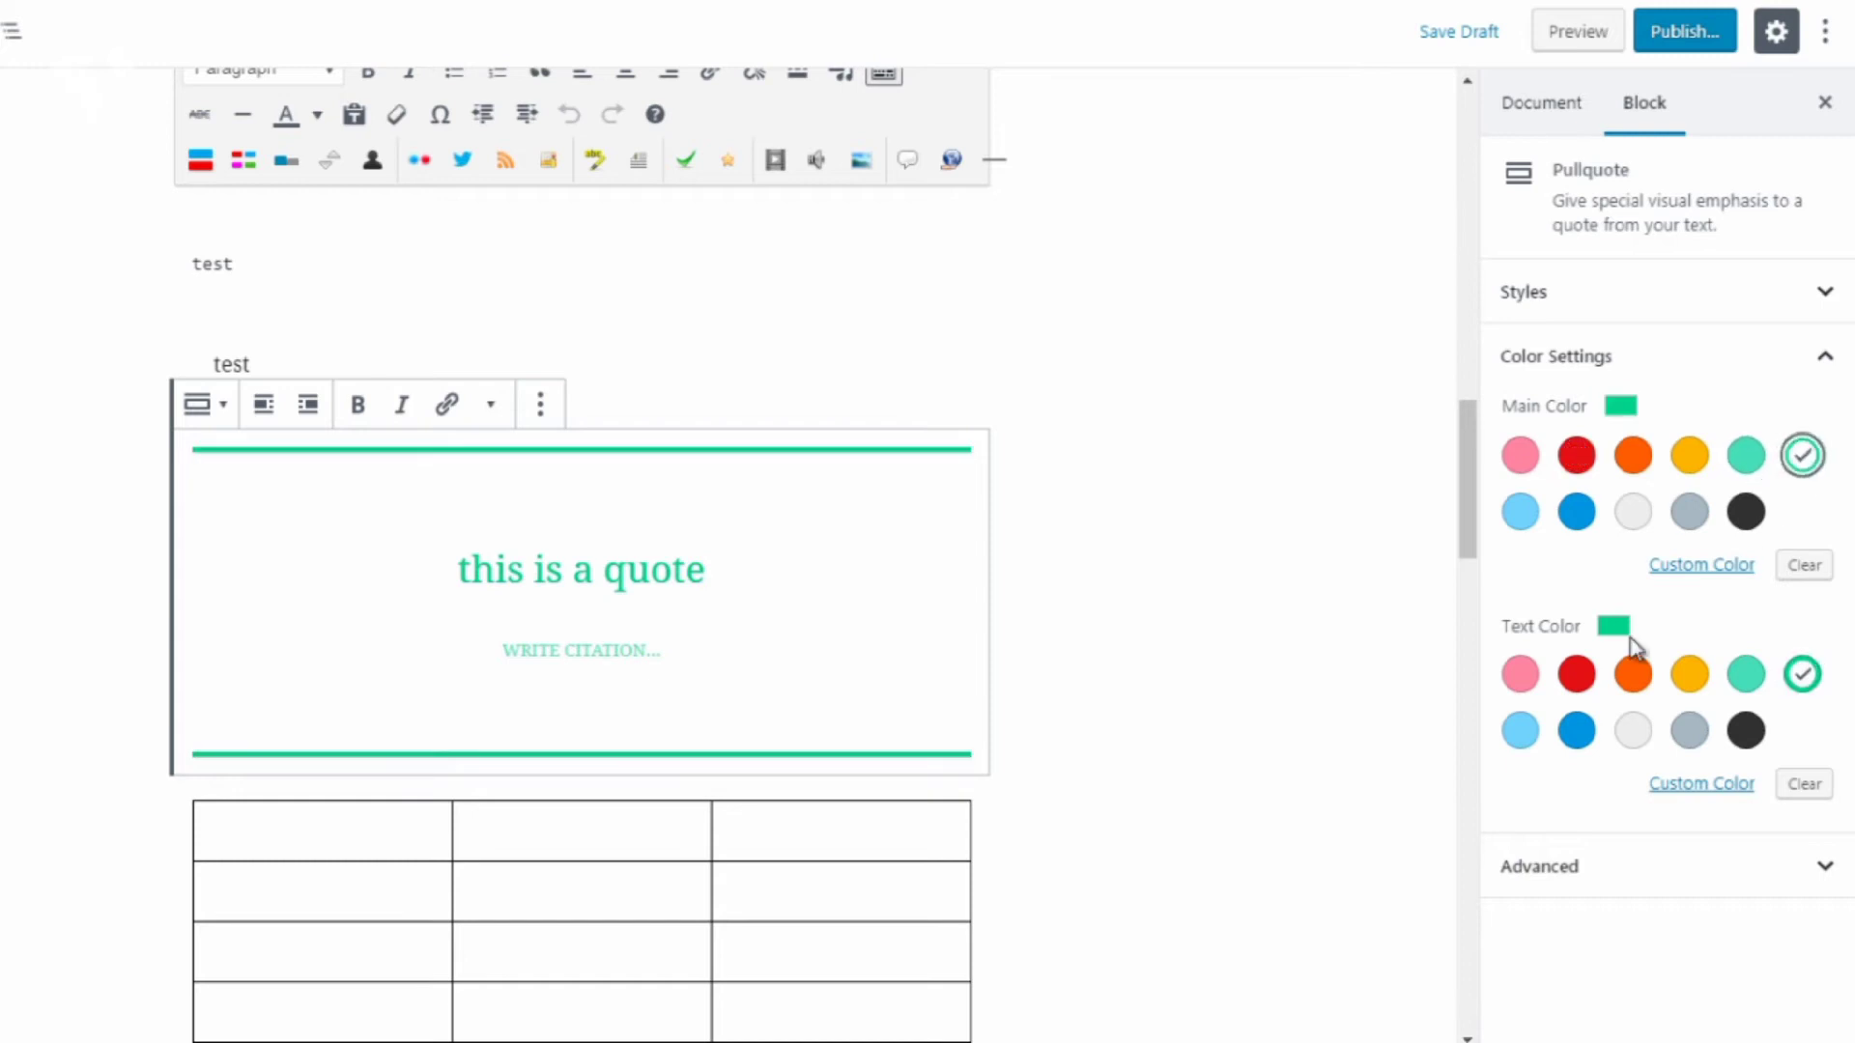
pyautogui.click(1581, 680)
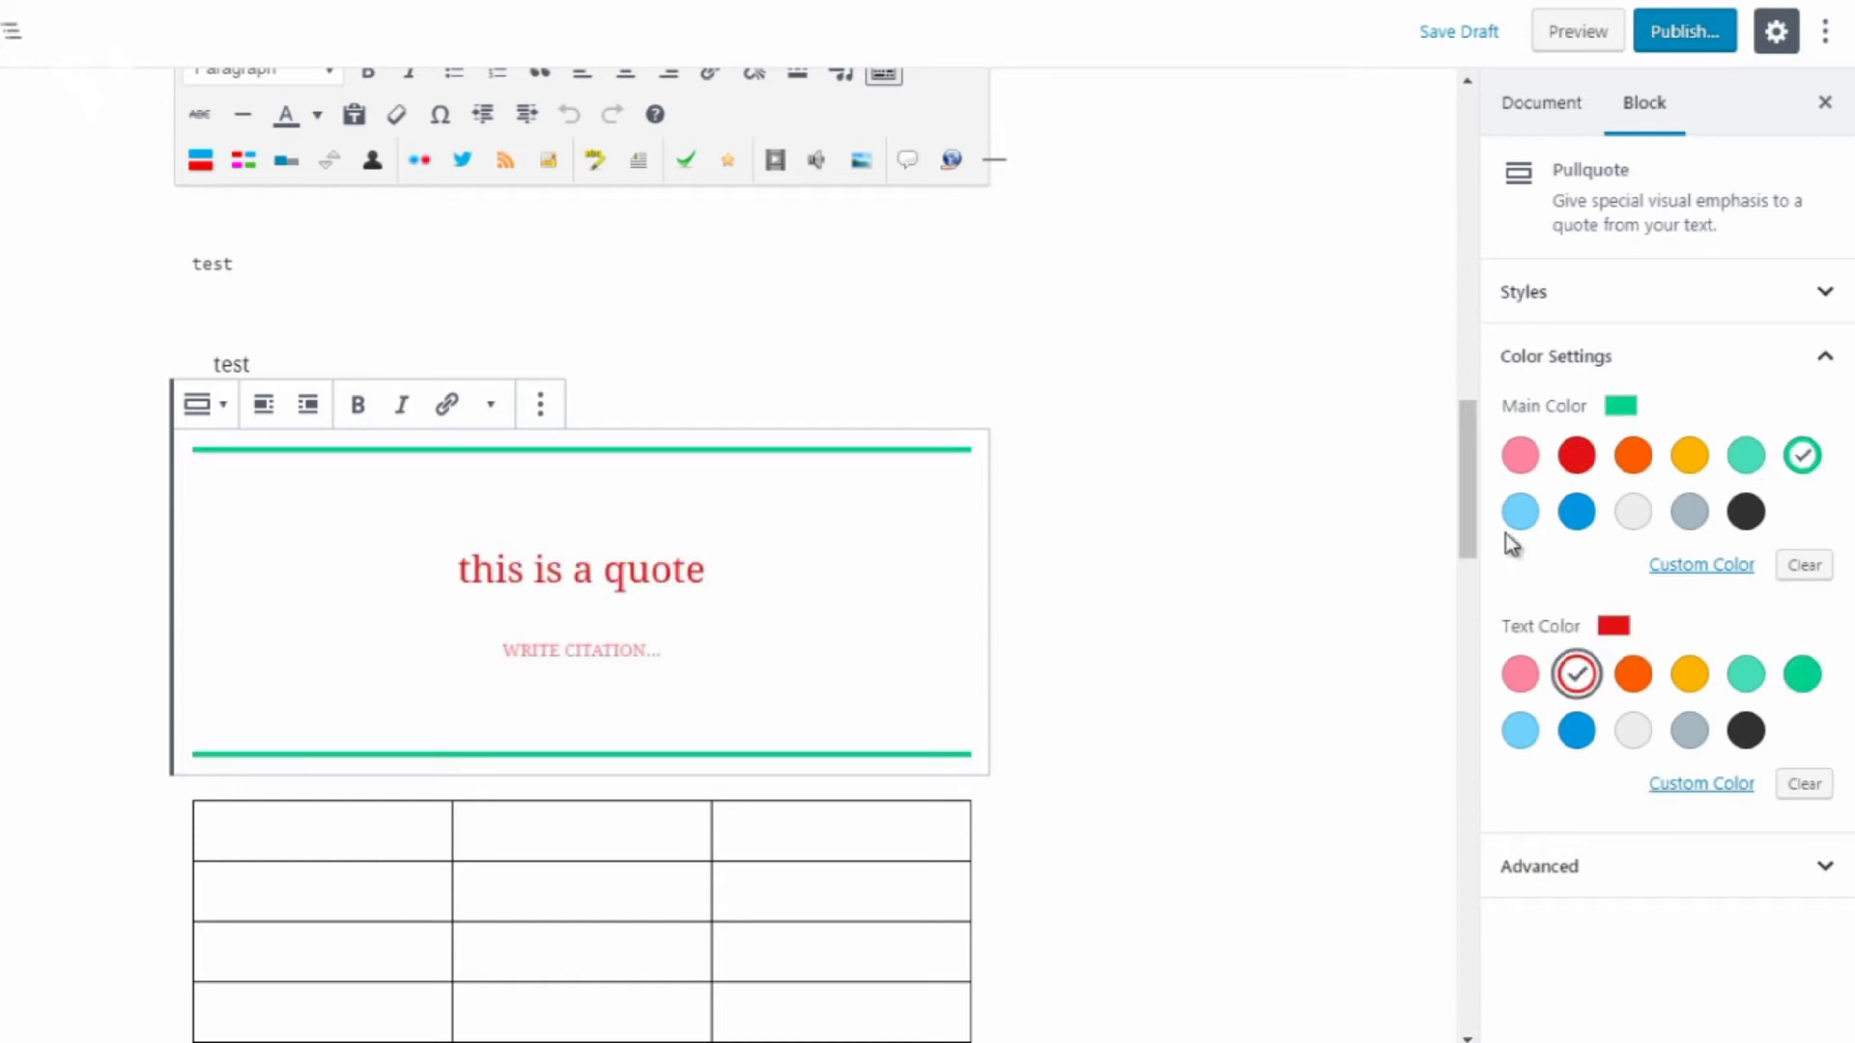
pyautogui.click(1575, 730)
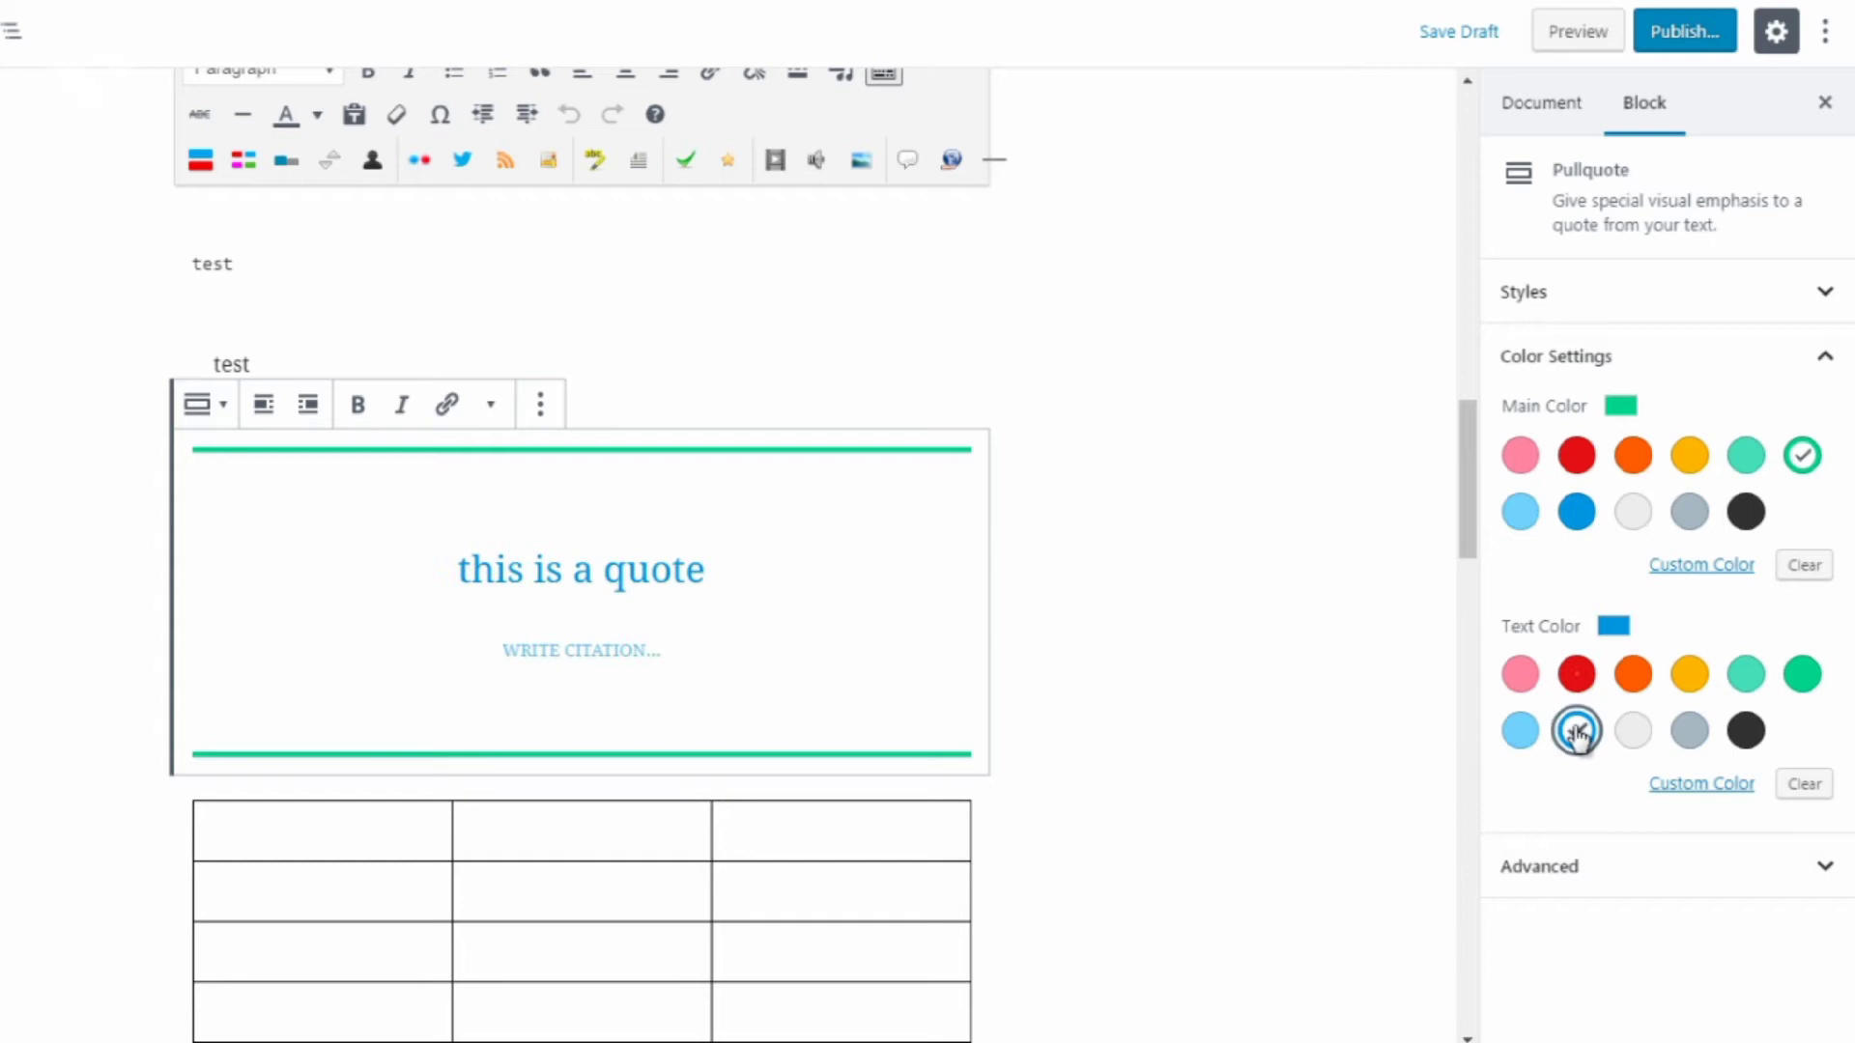
pyautogui.moveTo(1467, 455); pyautogui.dragTo(1473, 481)
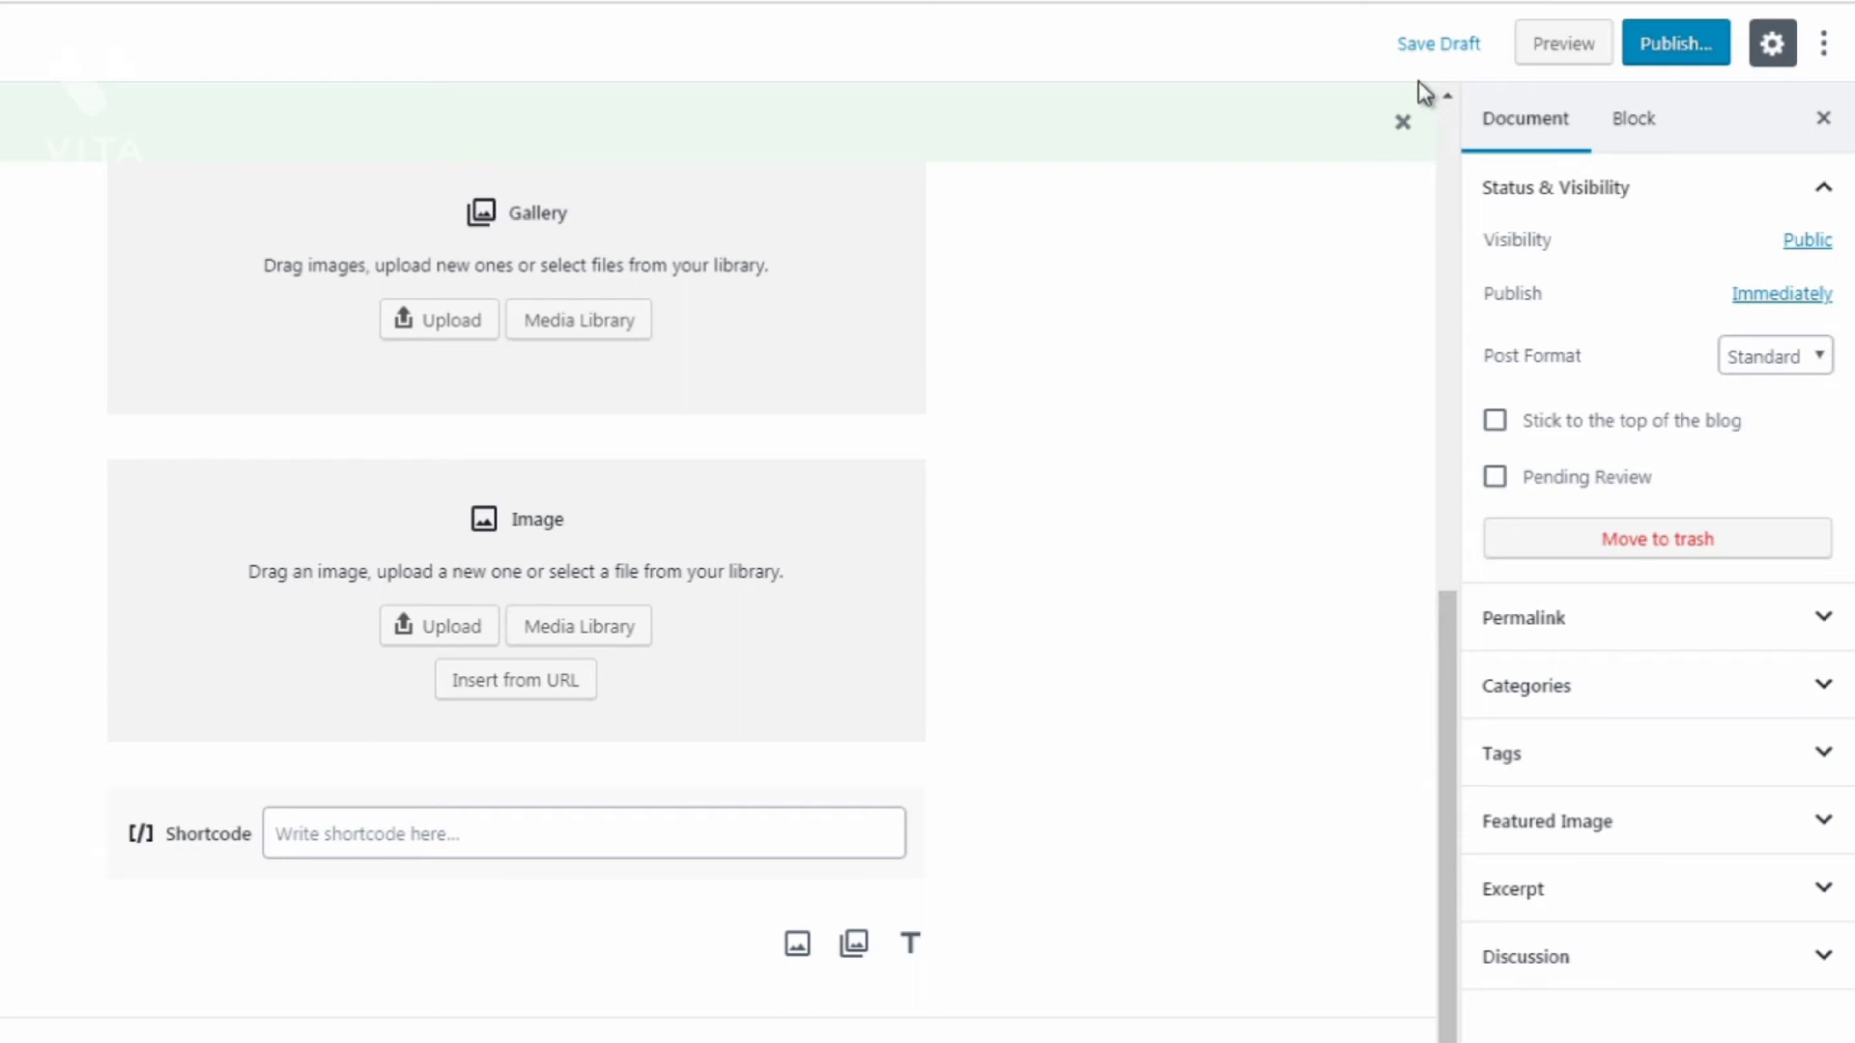
# Close the notice bar, then select the Gallery and Image blocks to view their settings.
pyautogui.click(1403, 122)
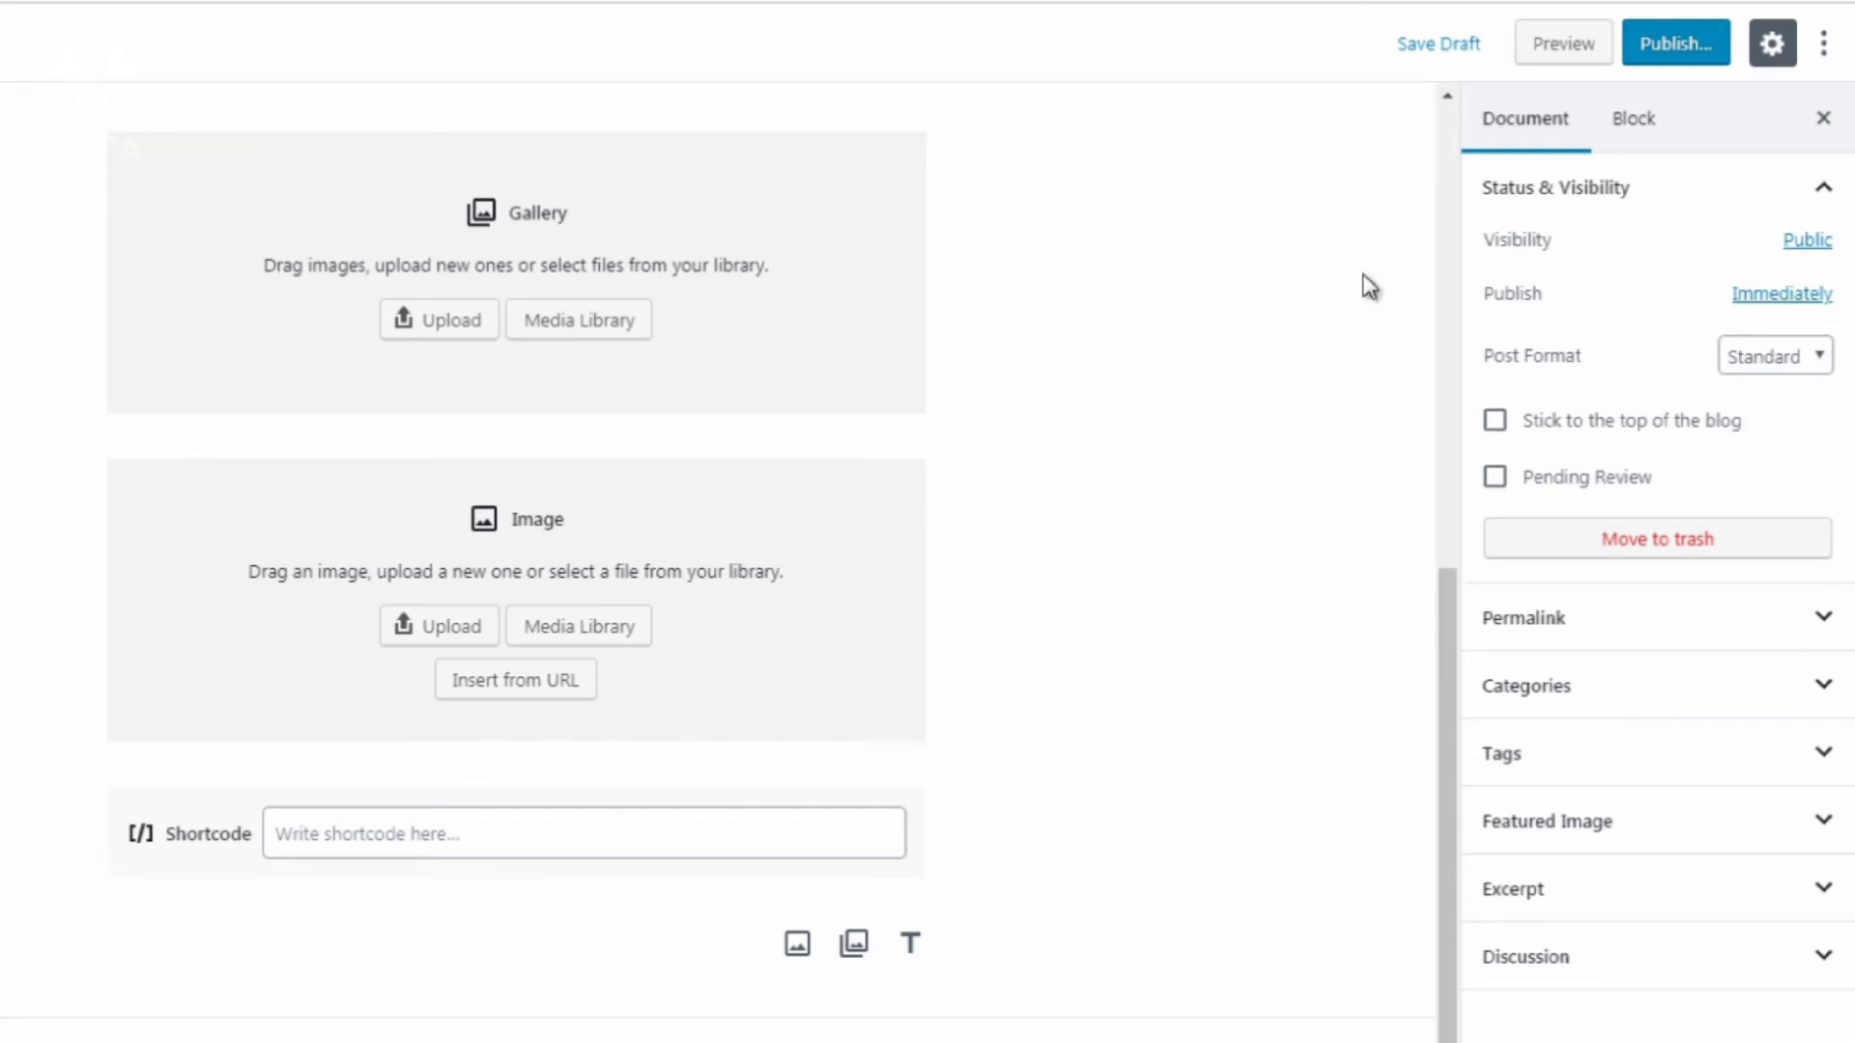
pyautogui.click(808, 332)
pyautogui.click(799, 539)
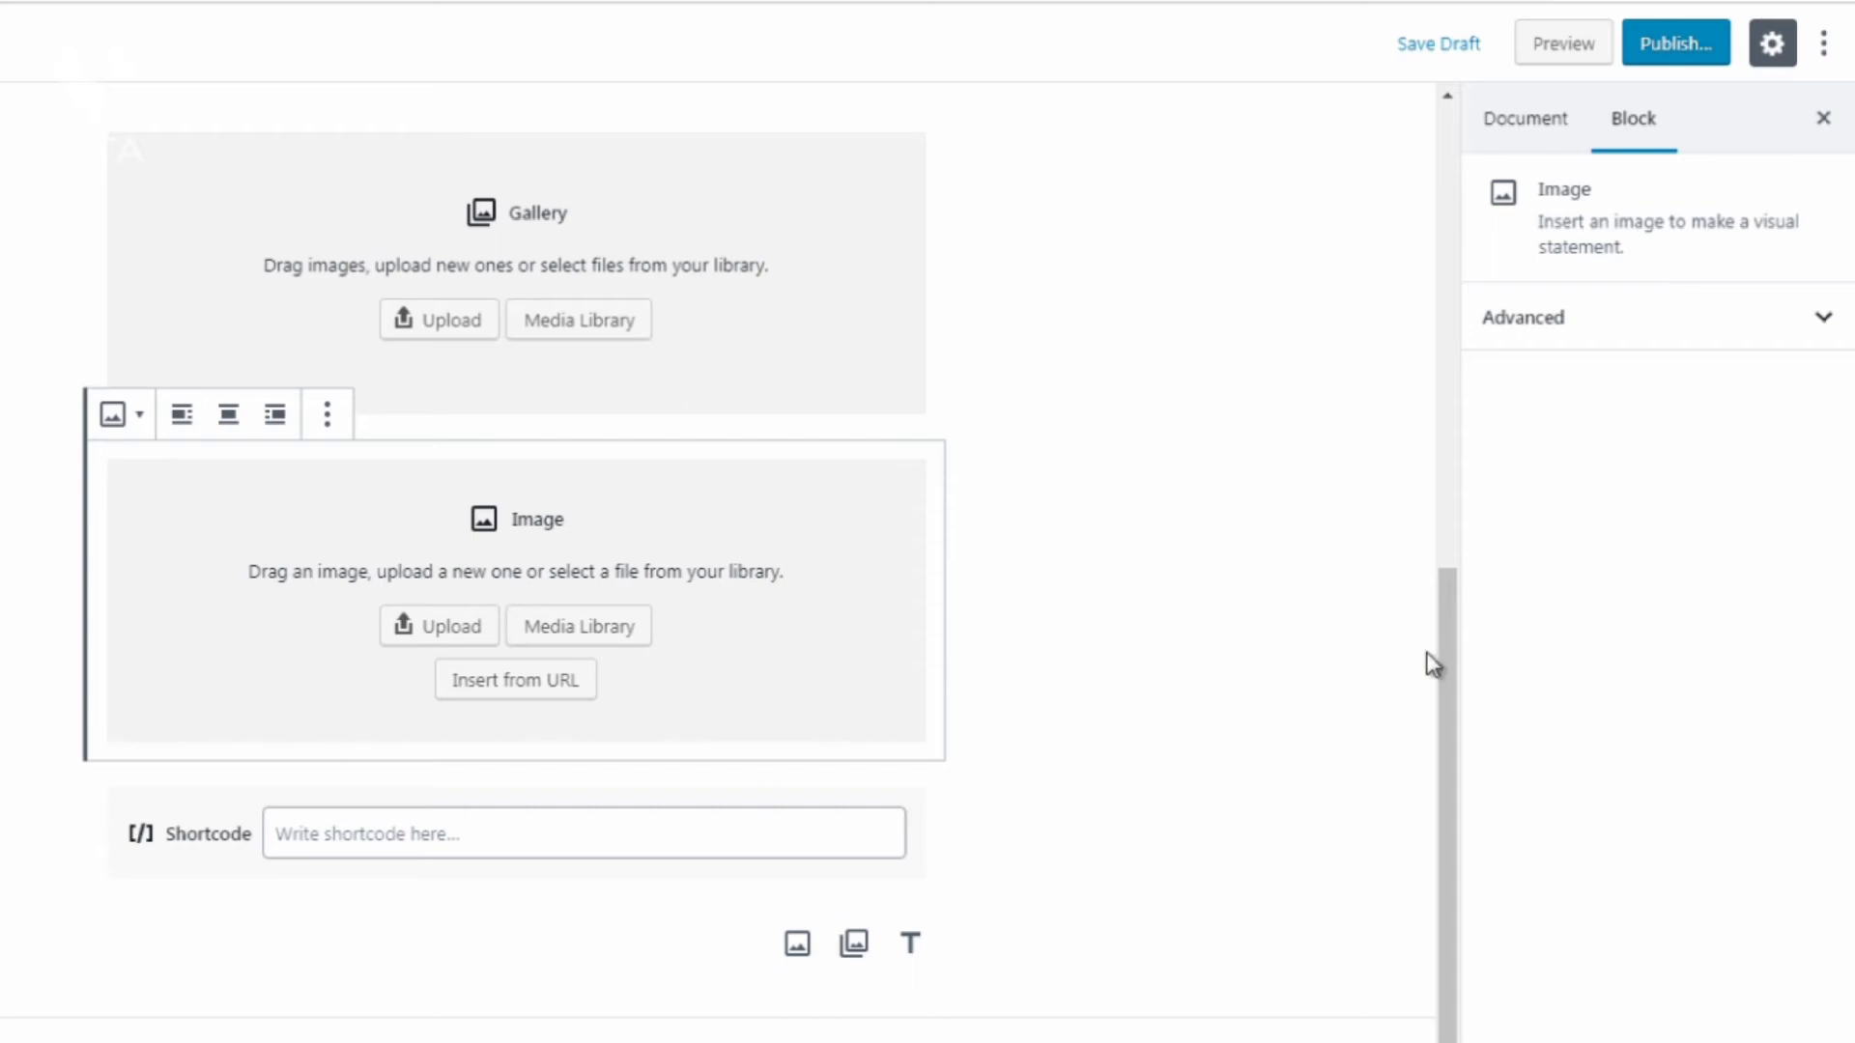
pyautogui.moveTo(1454, 671); pyautogui.dragTo(1462, 256)
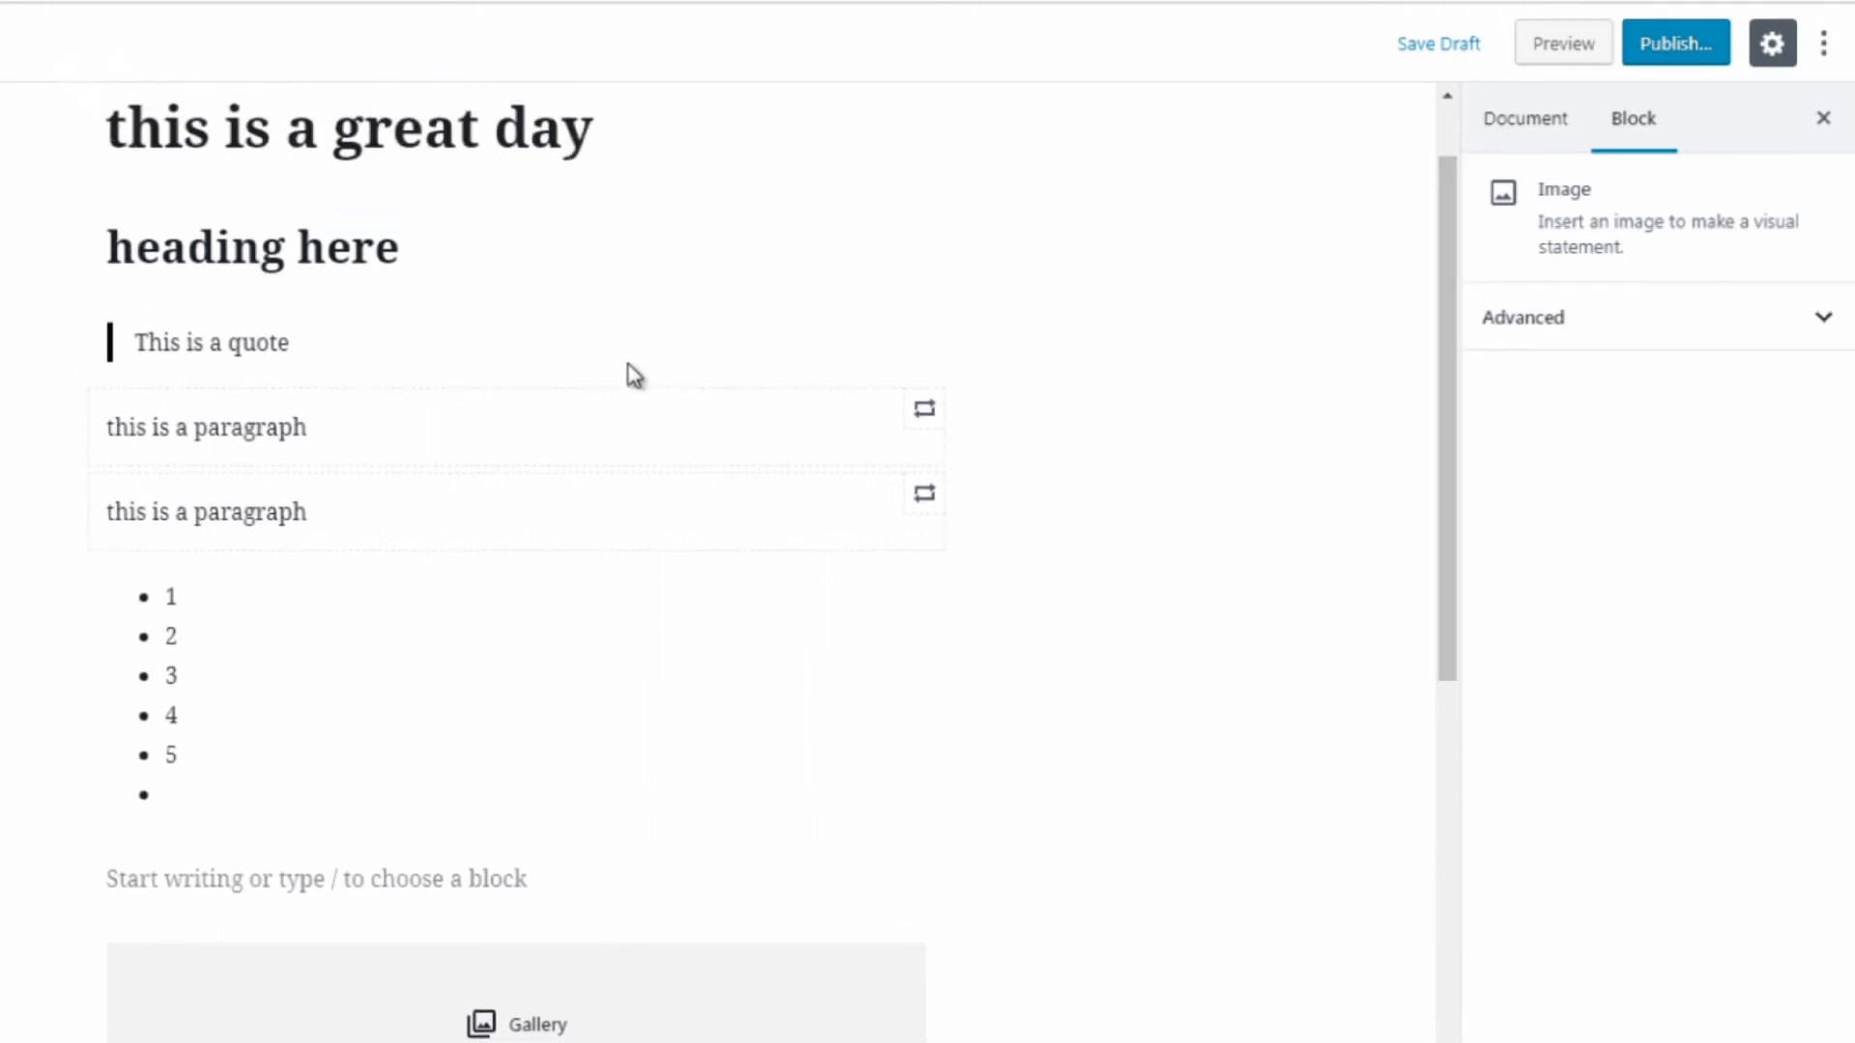
# Select text in the 'heading here' heading and look at its More options menu.
pyautogui.click(392, 247)
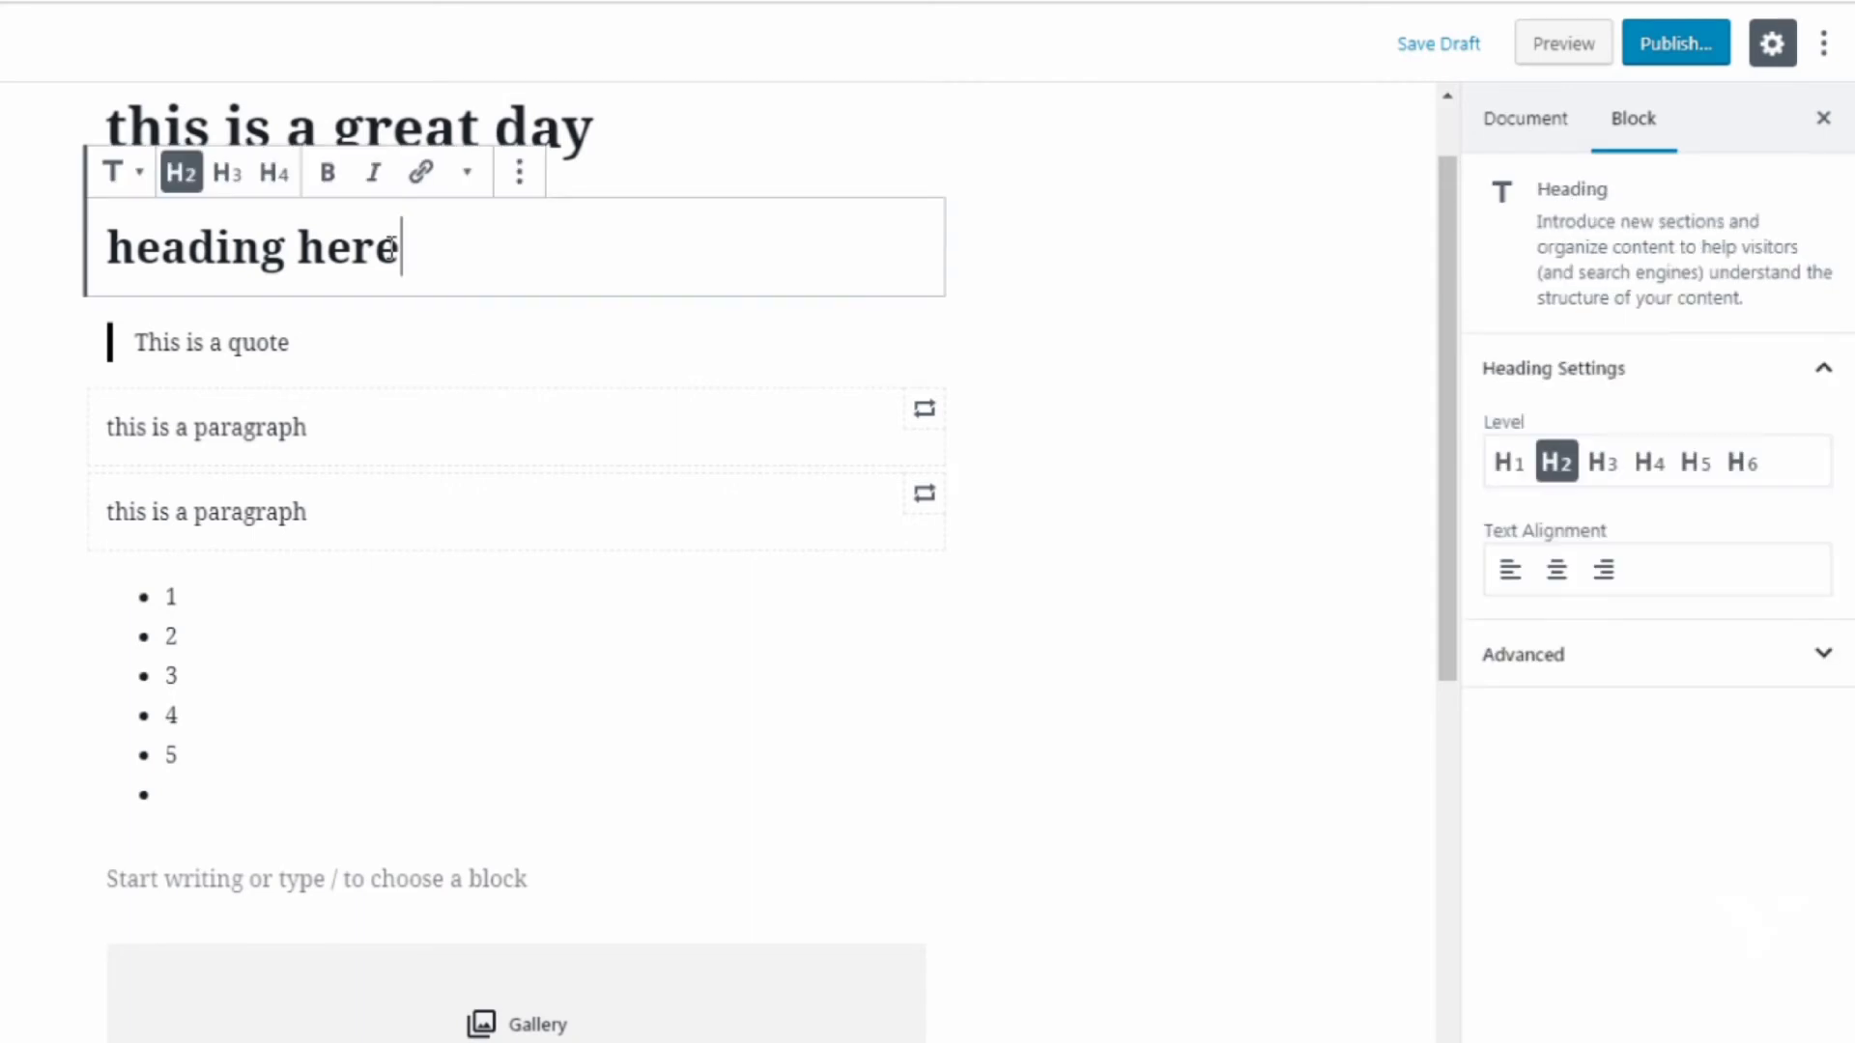
pyautogui.moveTo(460, 252); pyautogui.dragTo(113, 246)
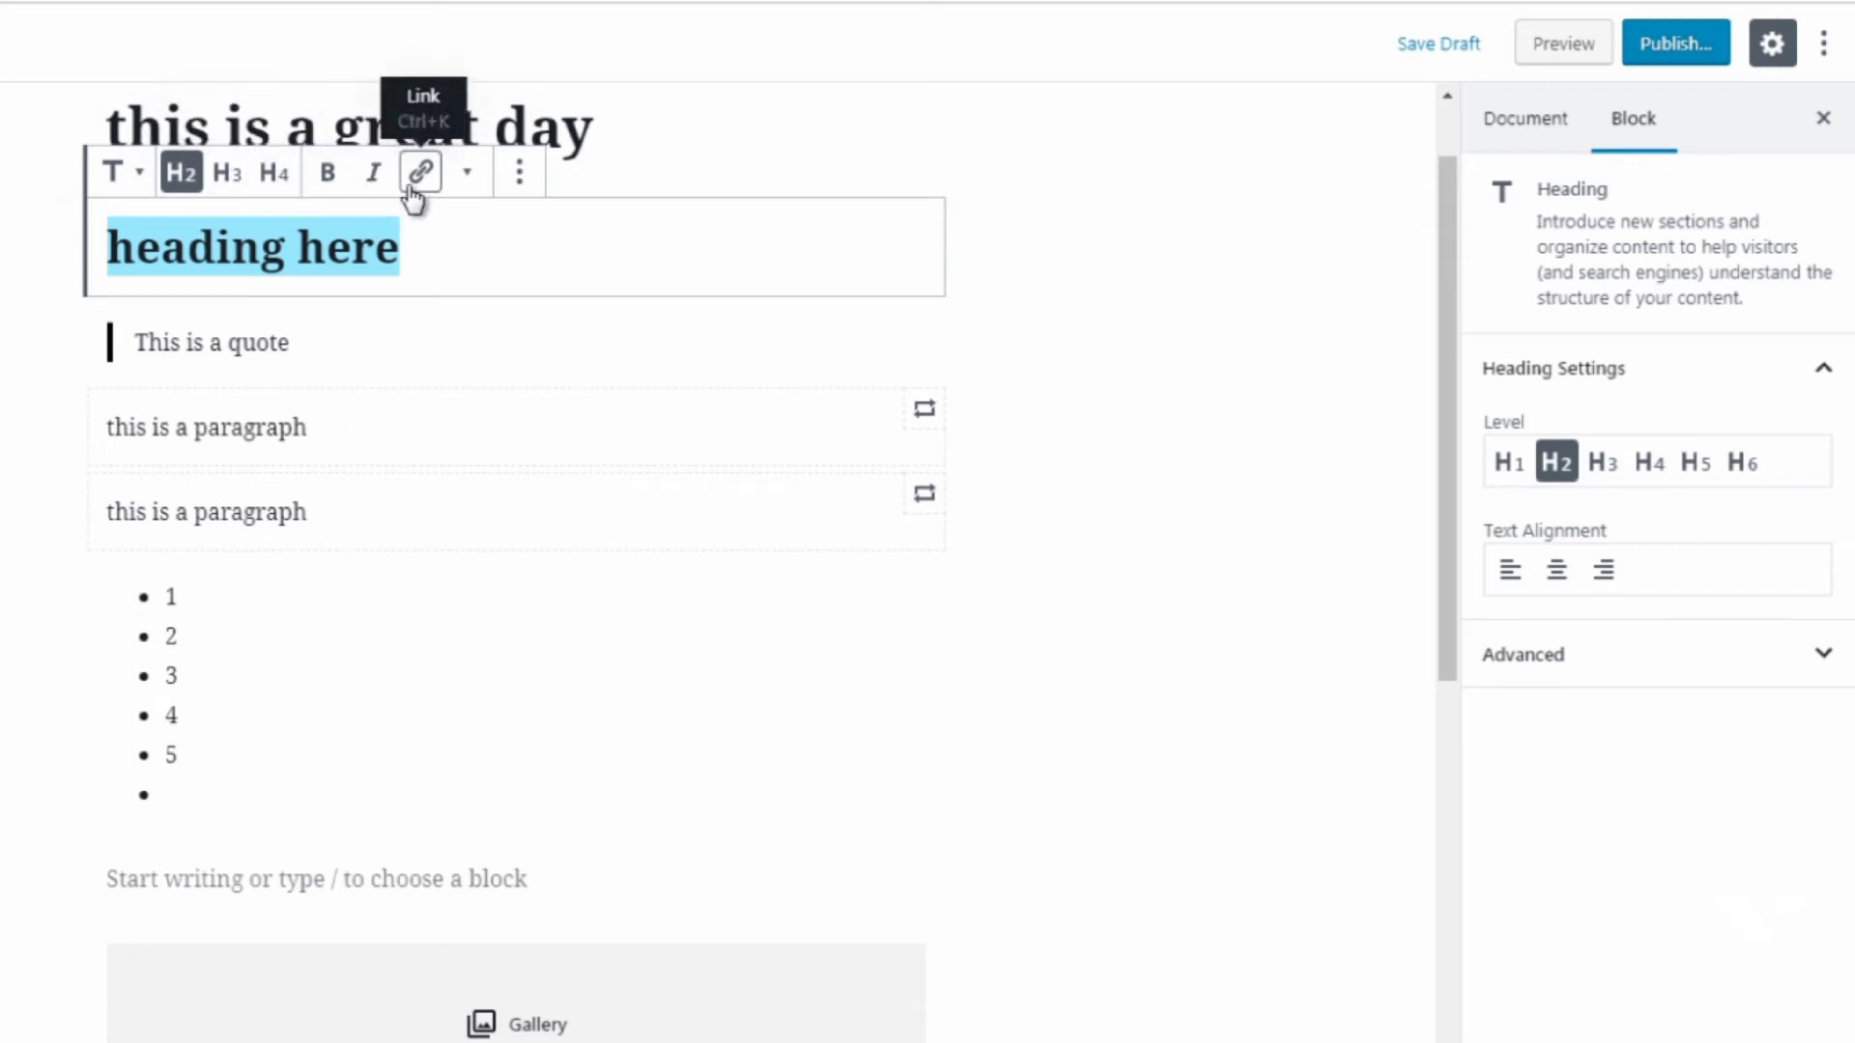
pyautogui.click(522, 181)
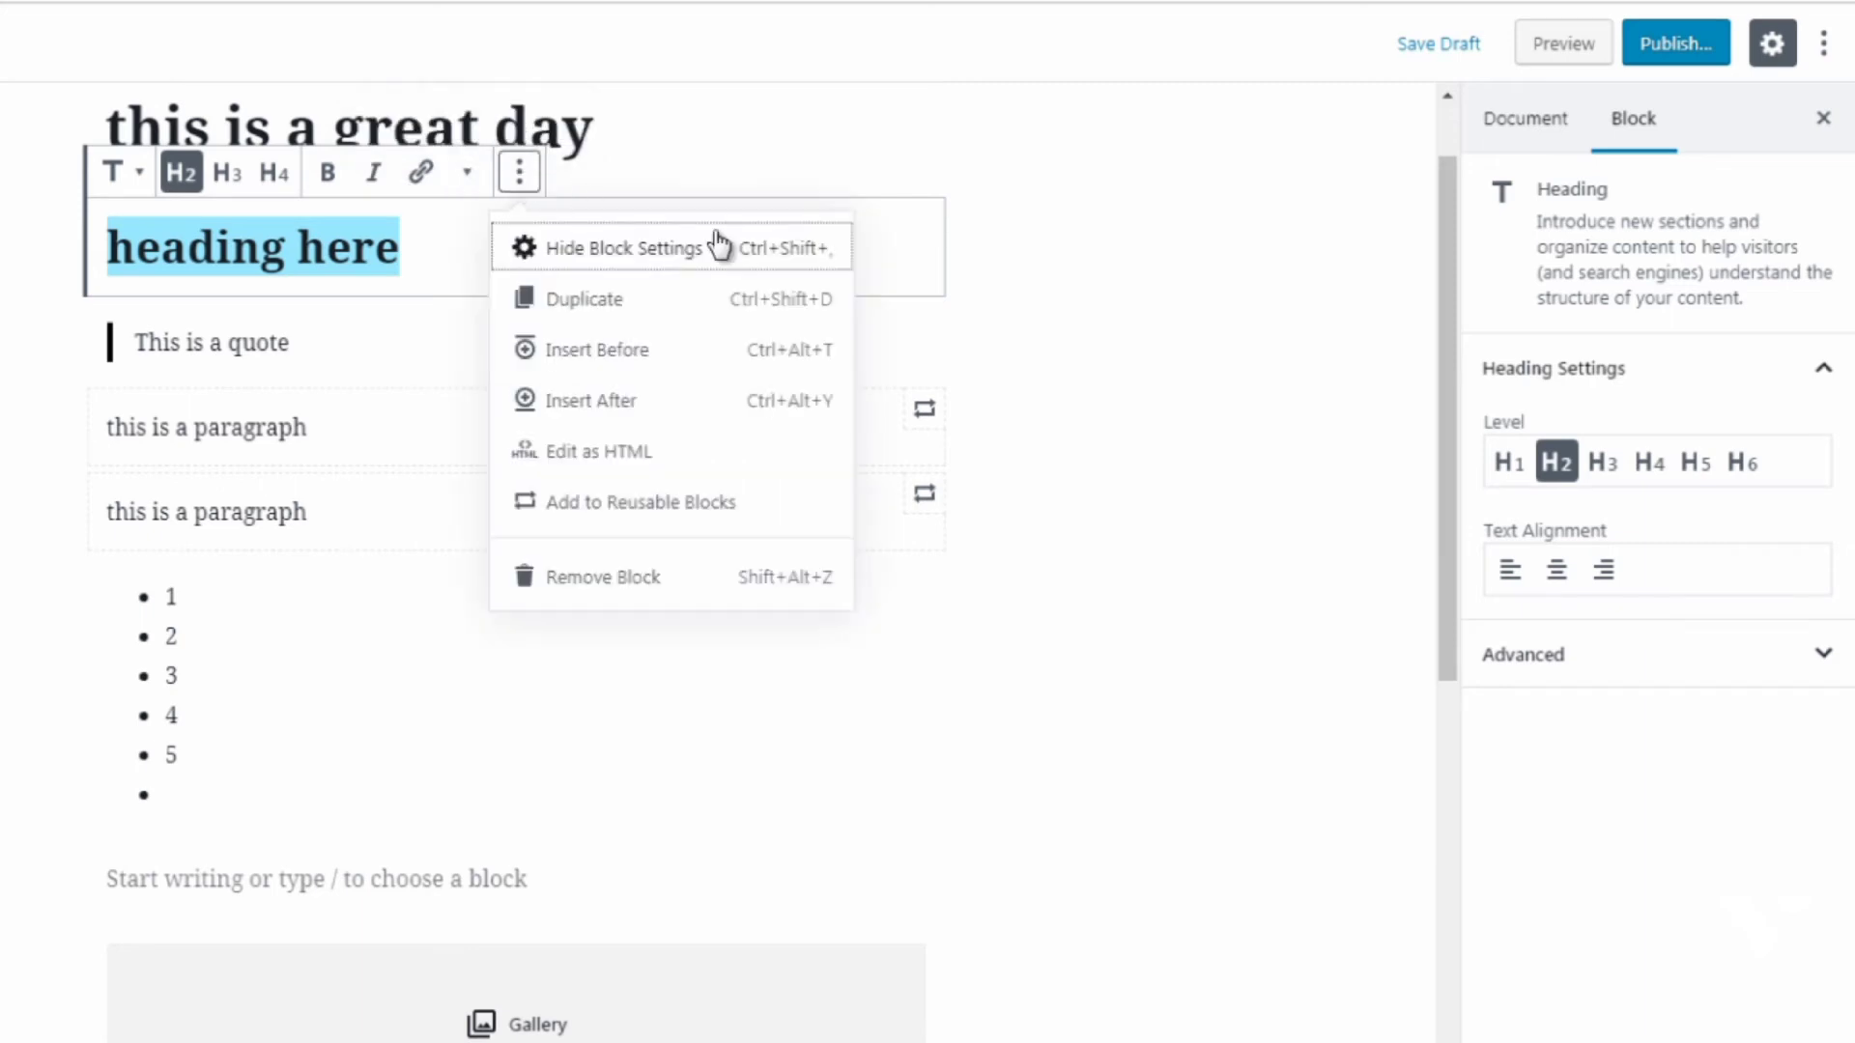
pyautogui.click(1063, 339)
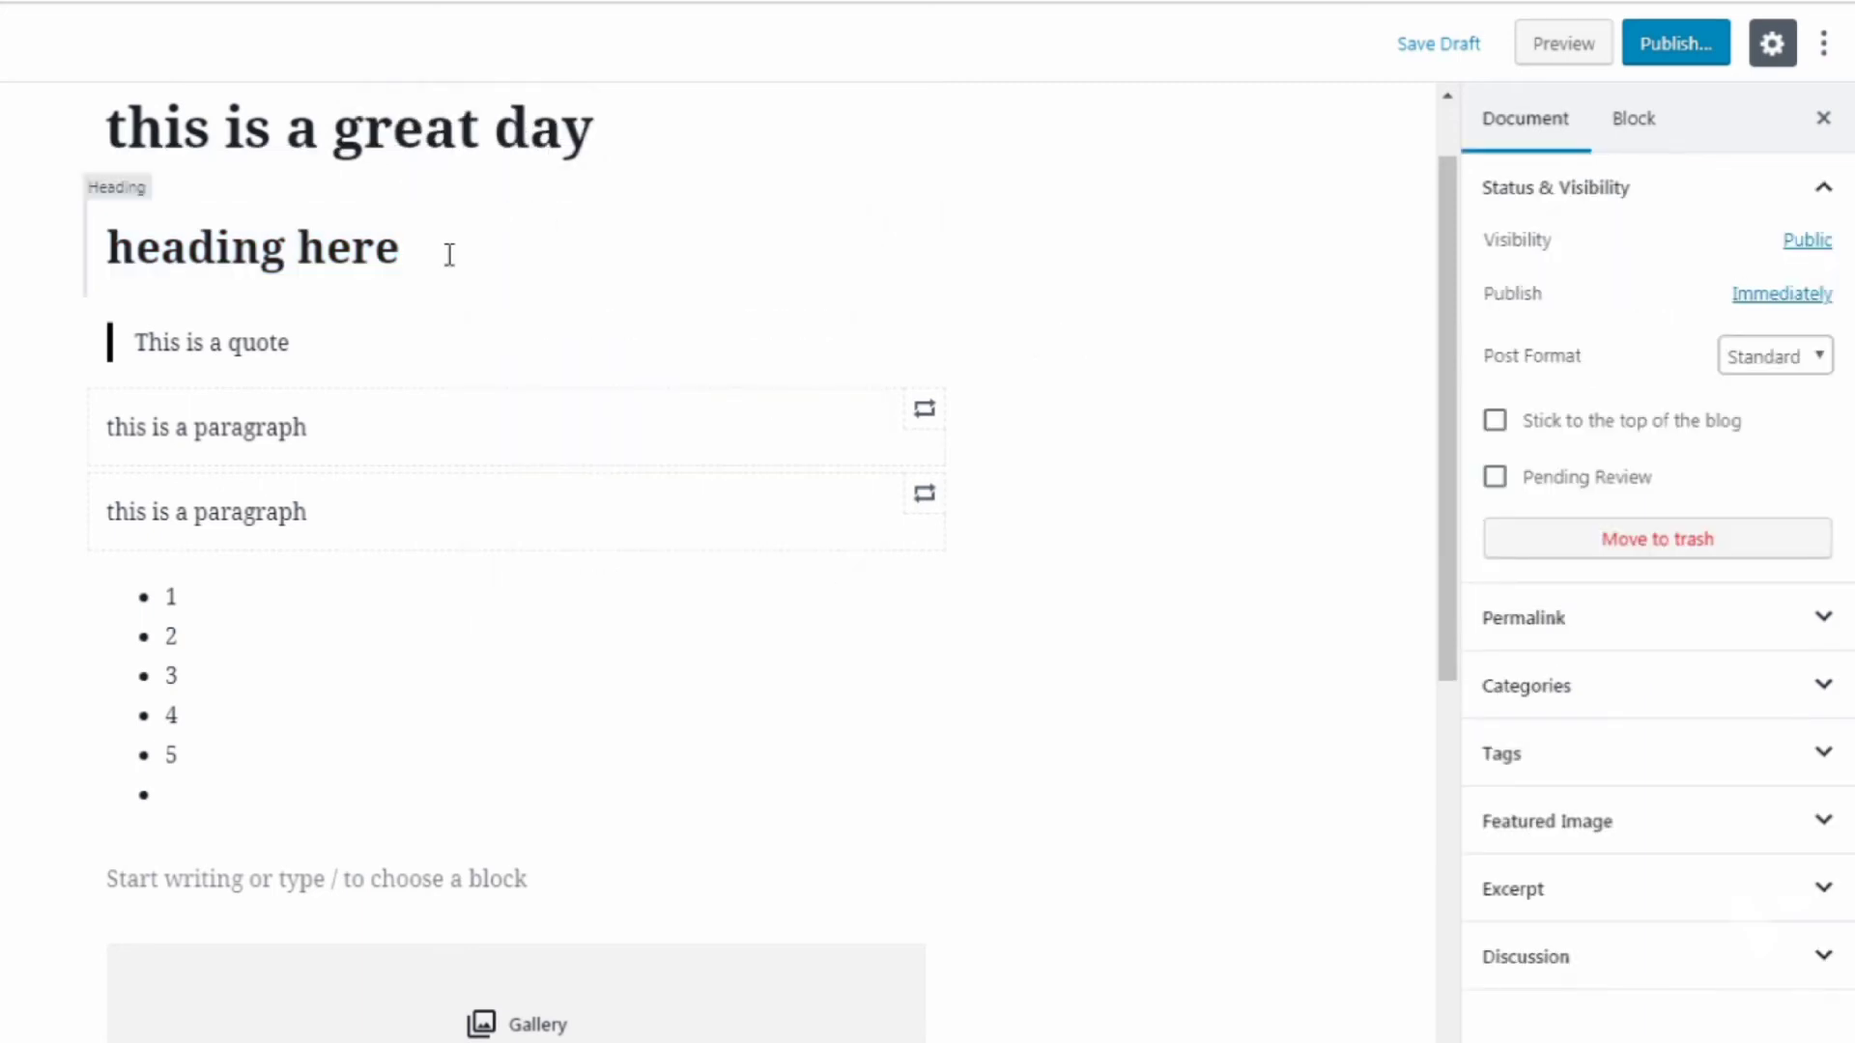
pyautogui.moveTo(446, 252); pyautogui.dragTo(92, 256)
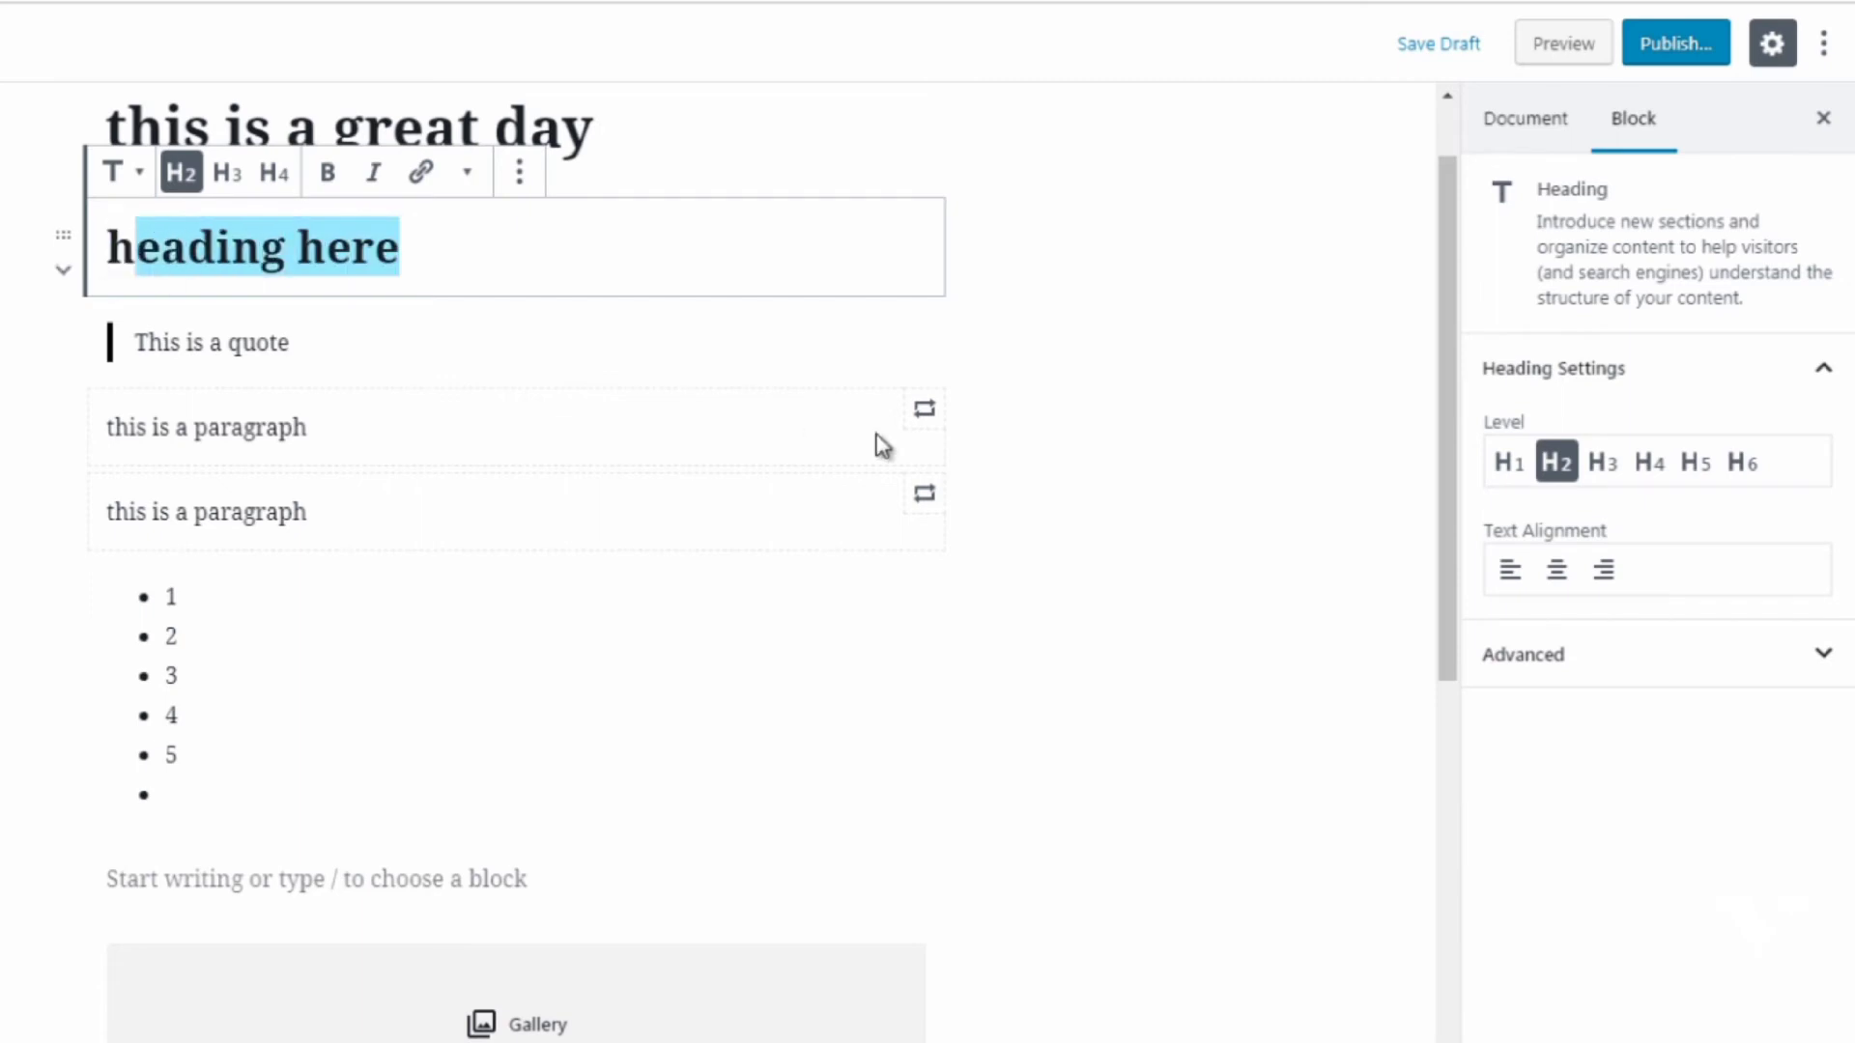
pyautogui.click(466, 238)
pyautogui.moveTo(406, 249); pyautogui.dragTo(493, 265)
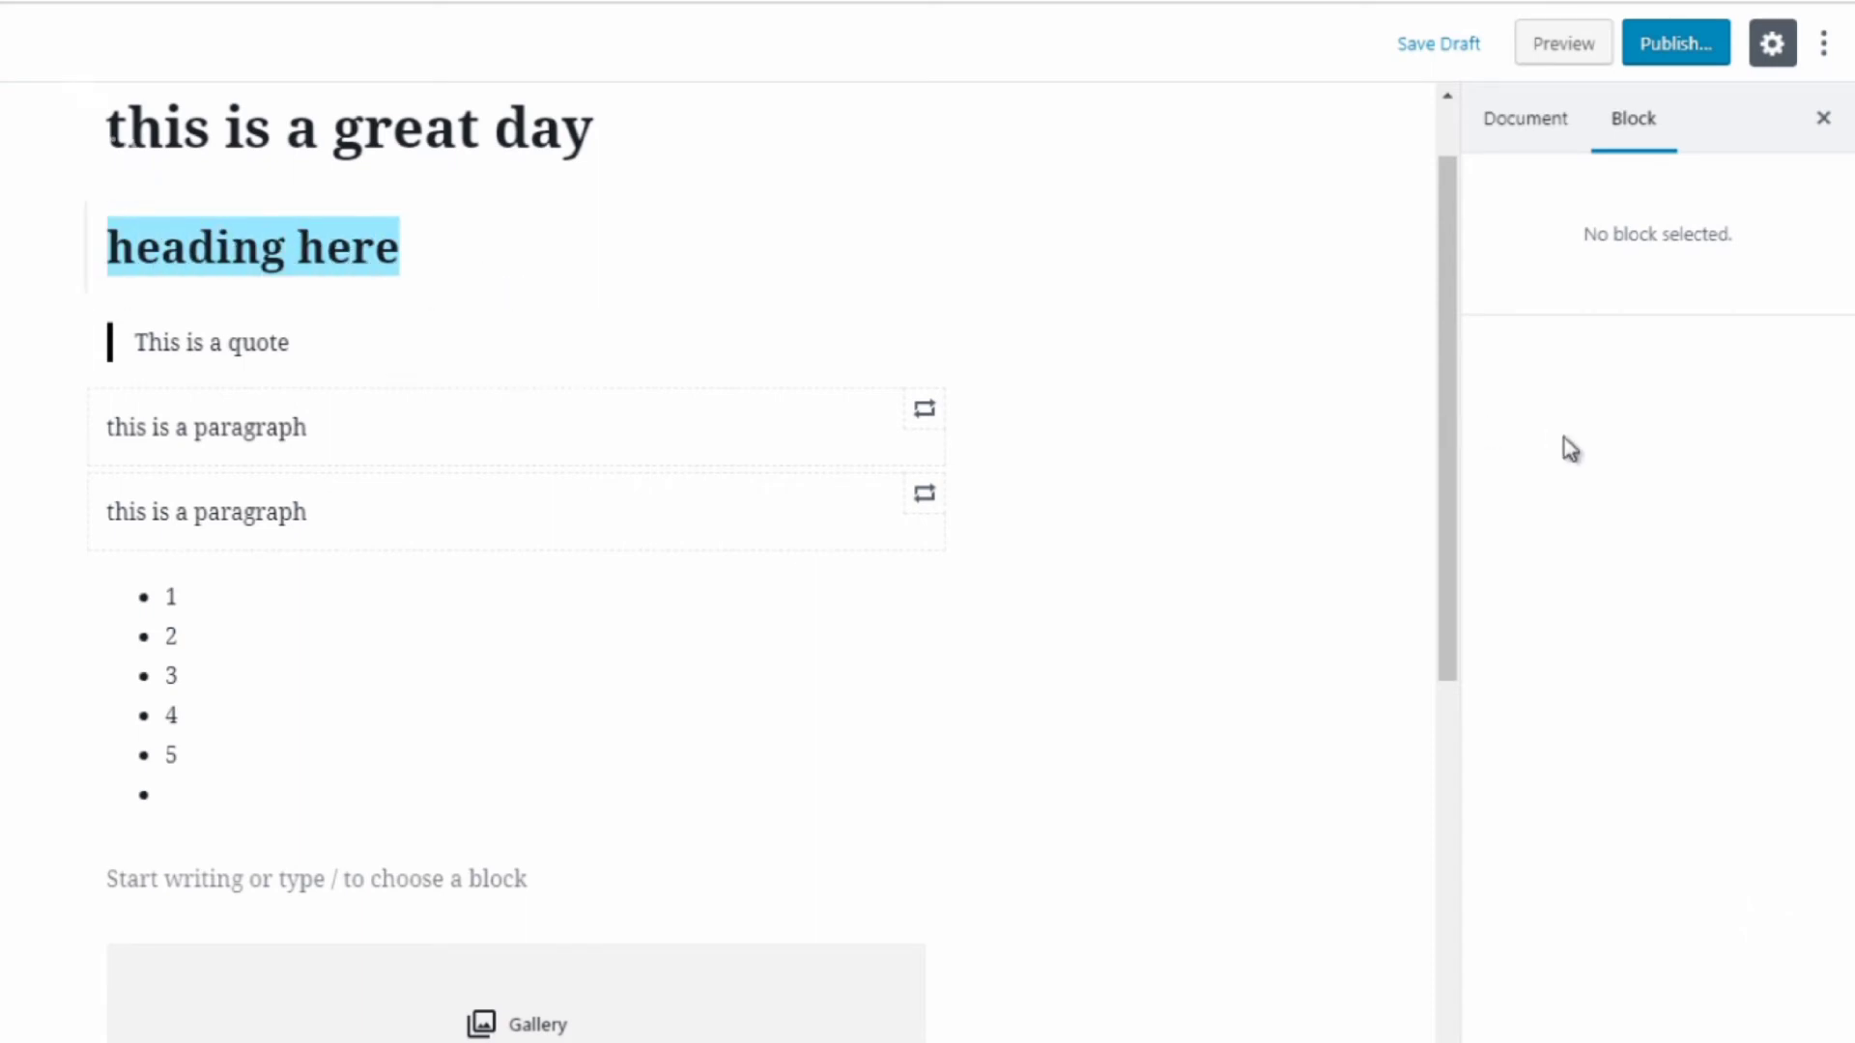
pyautogui.click(438, 254)
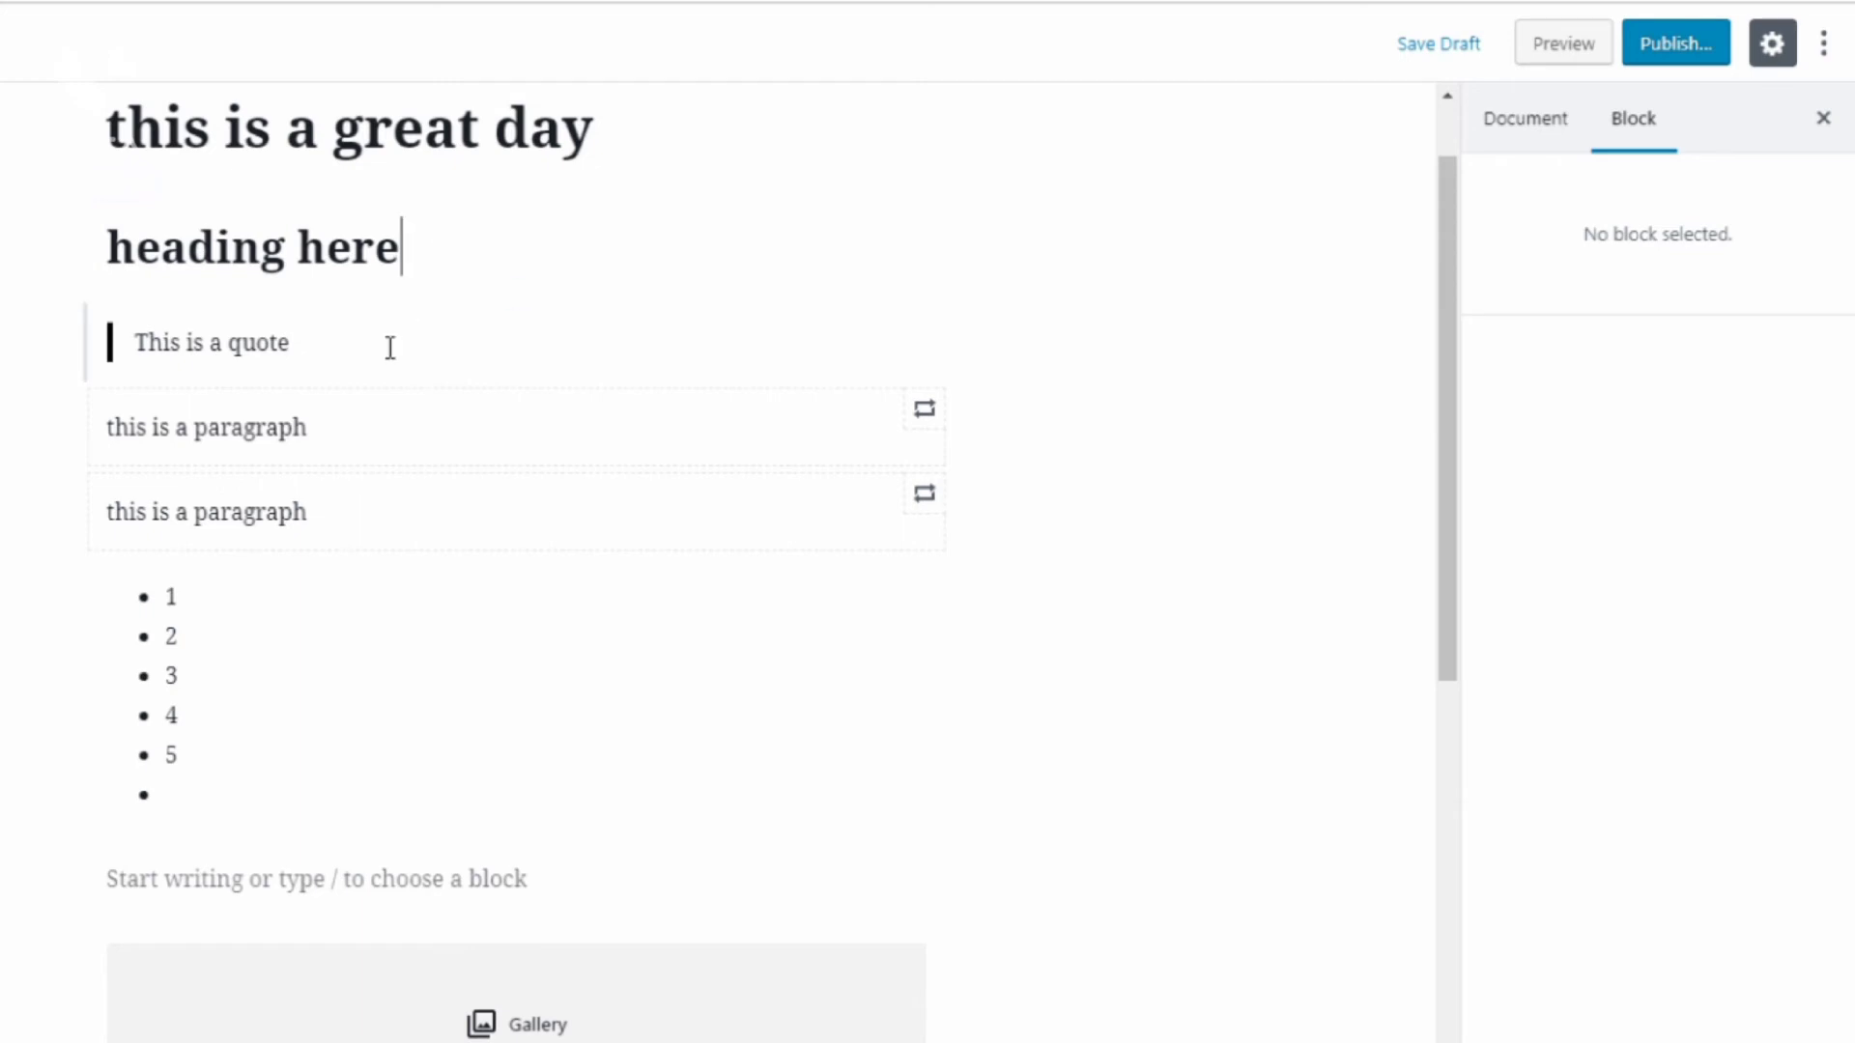
# Reselect the 'heading here' heading and expand Advanced to show HTML Anchor and Additional CSS Class.
pyautogui.click(390, 346)
pyautogui.click(409, 239)
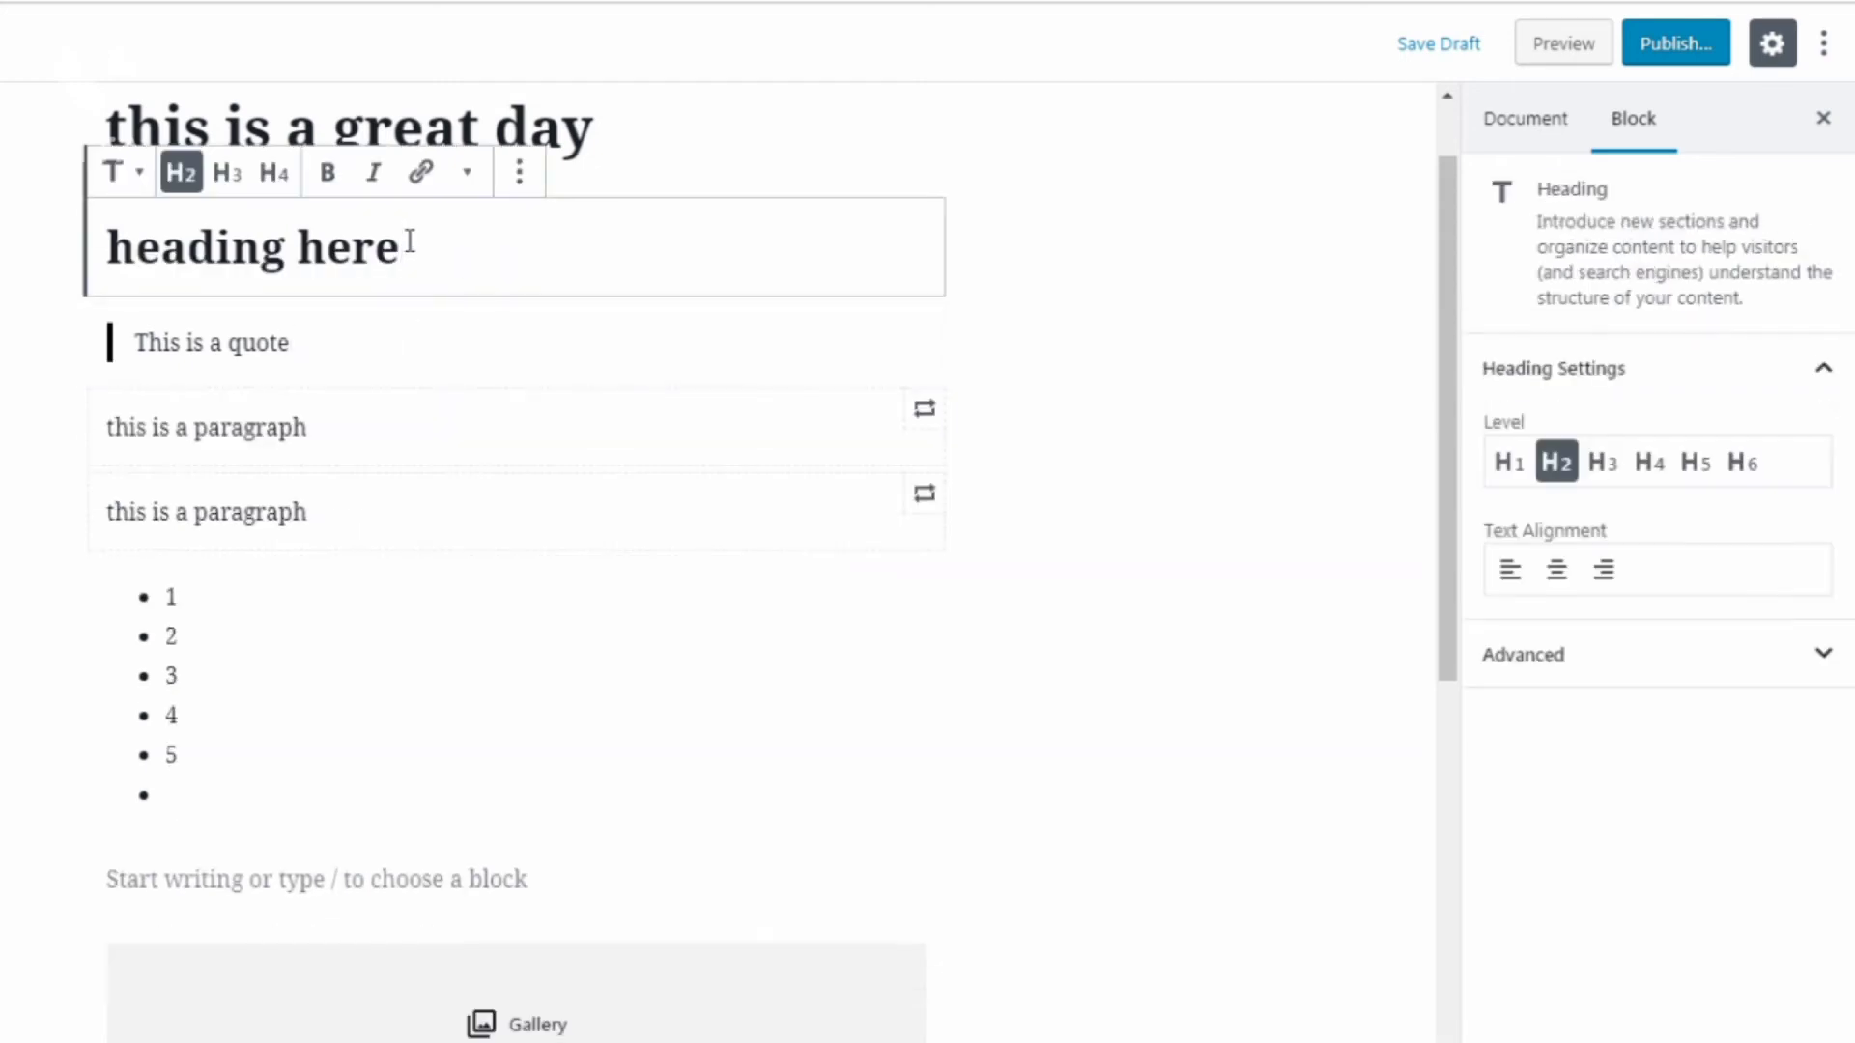
pyautogui.moveTo(410, 242); pyautogui.dragTo(111, 244)
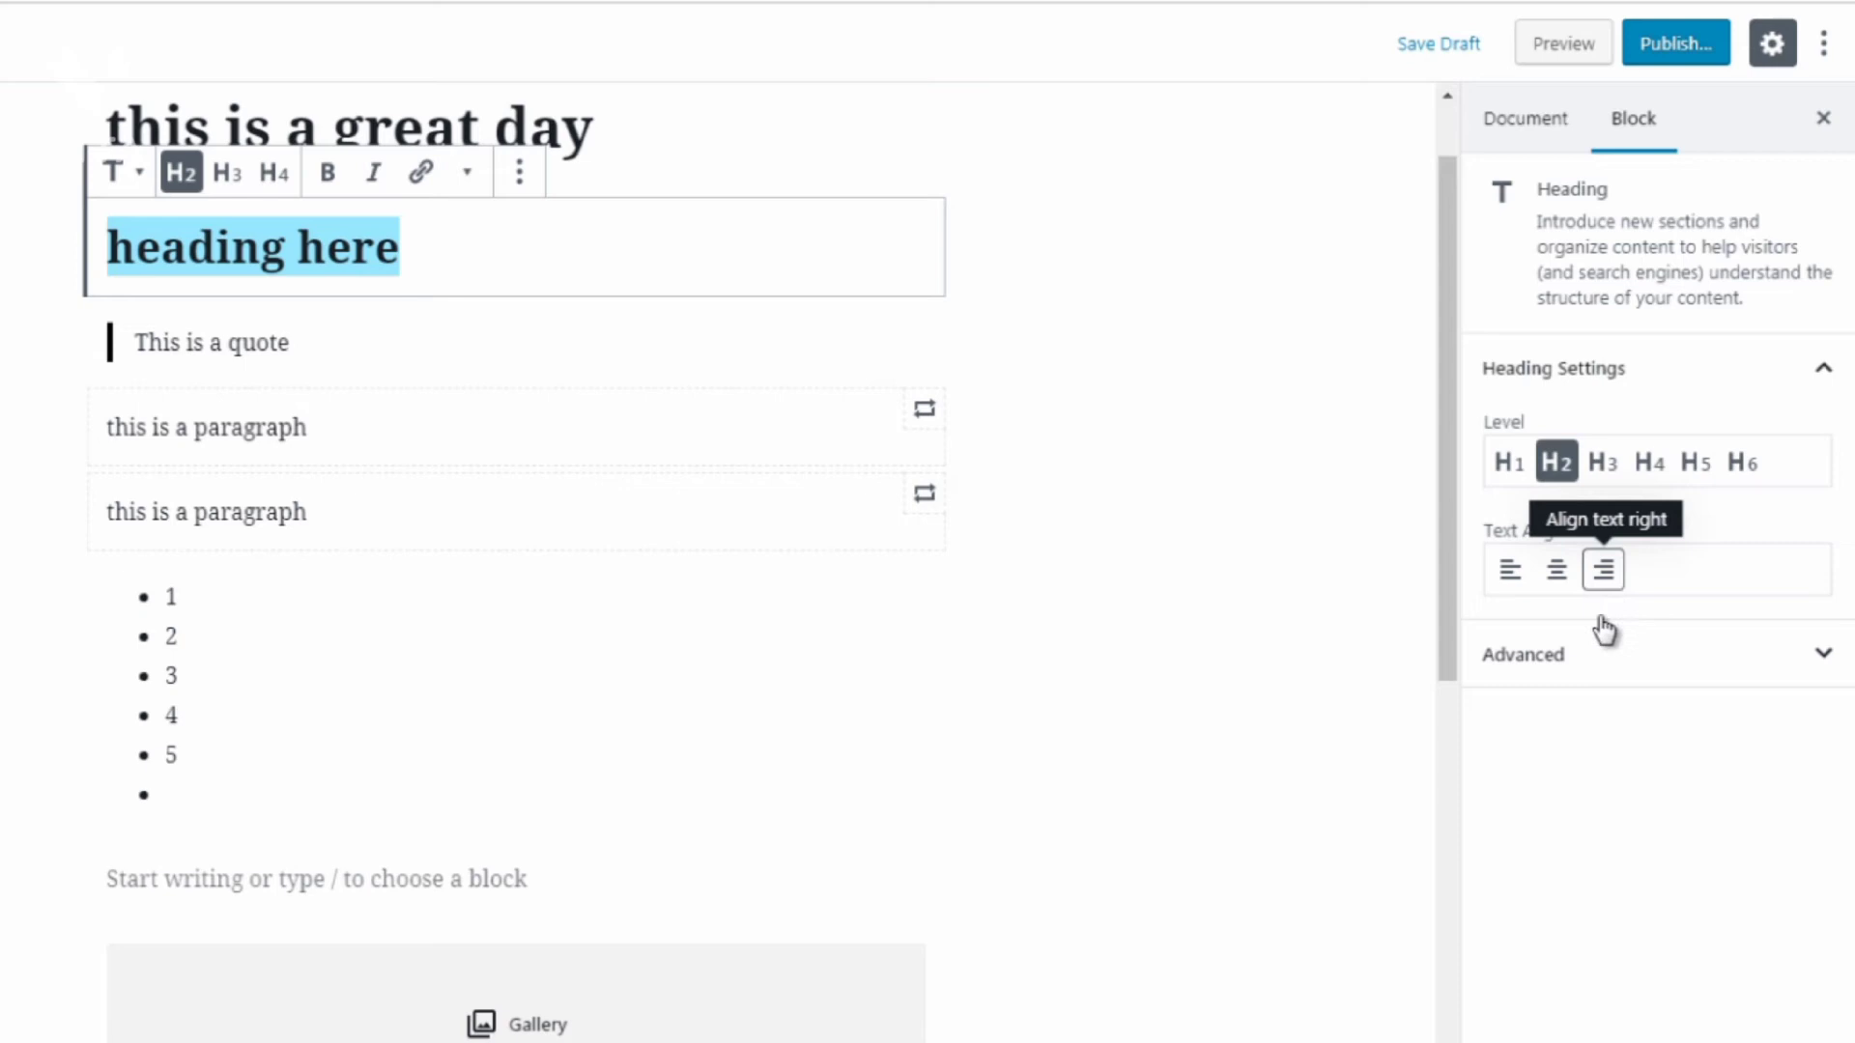
pyautogui.click(1575, 657)
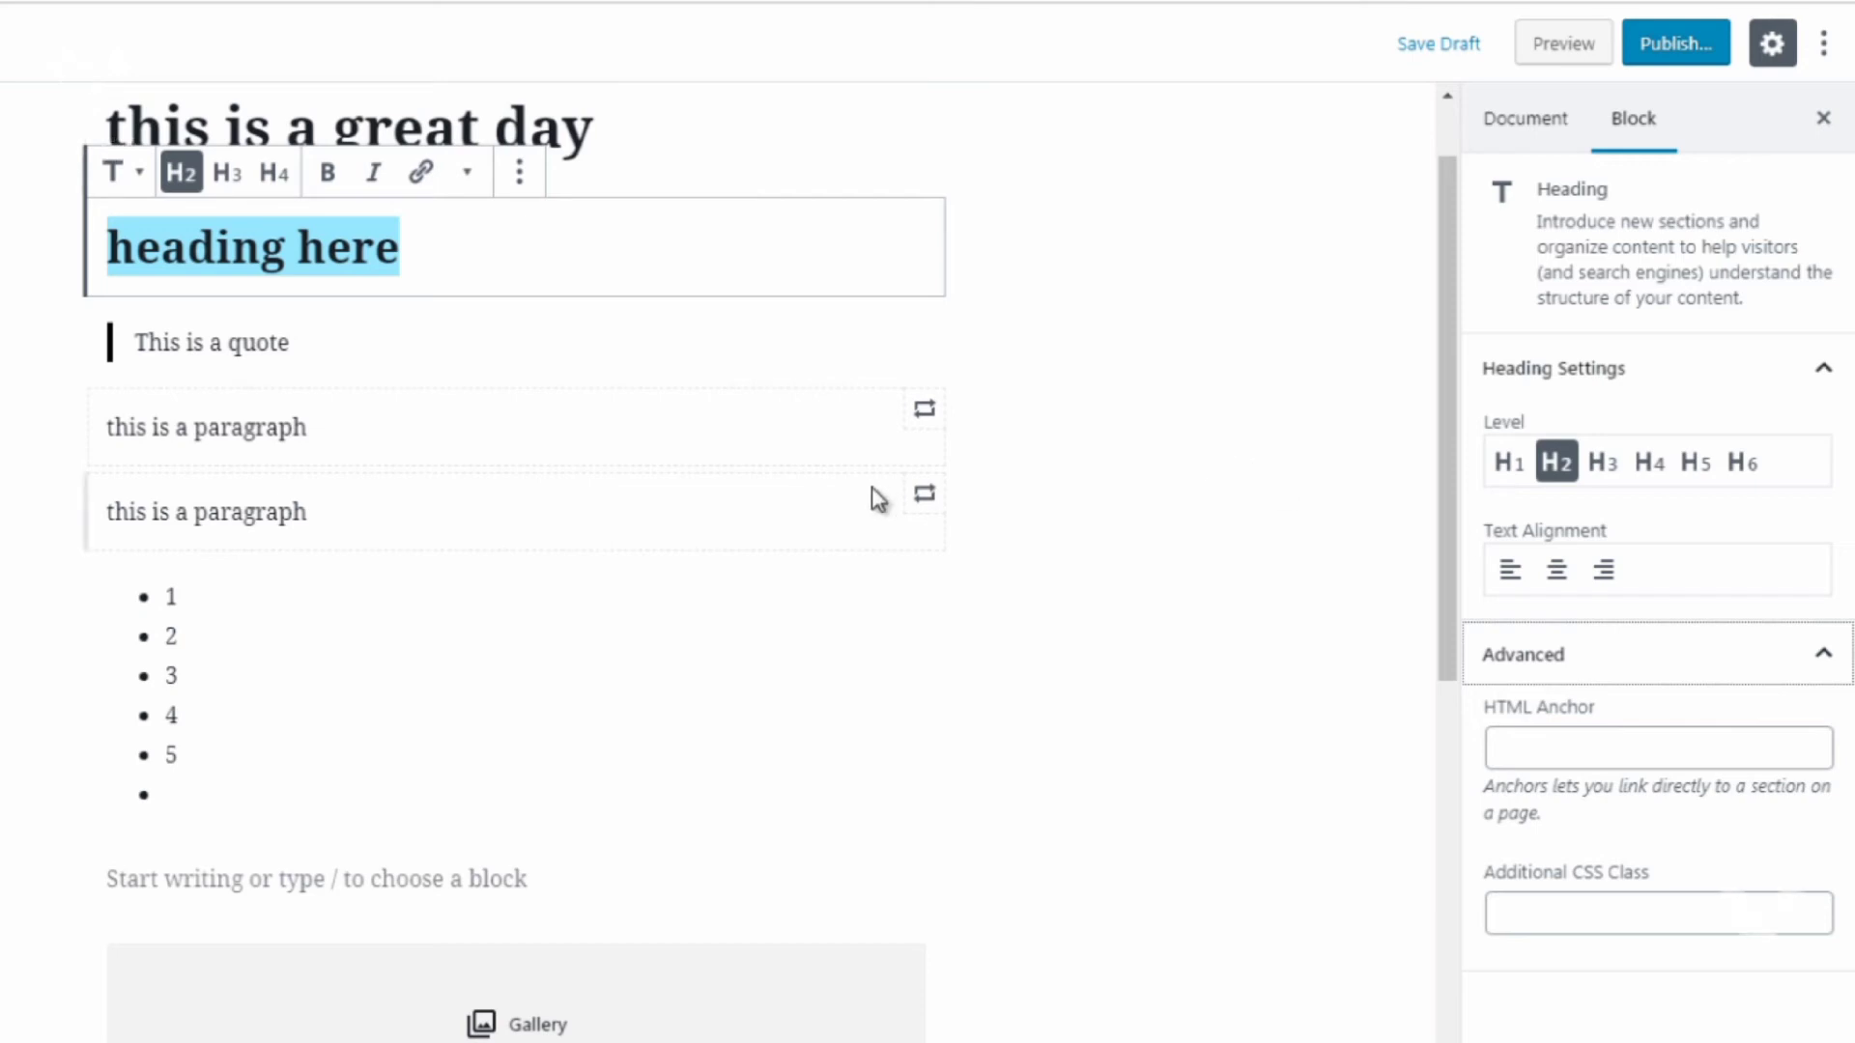
# Switch the list to numbered and then back to bulleted.
pyautogui.click(226, 654)
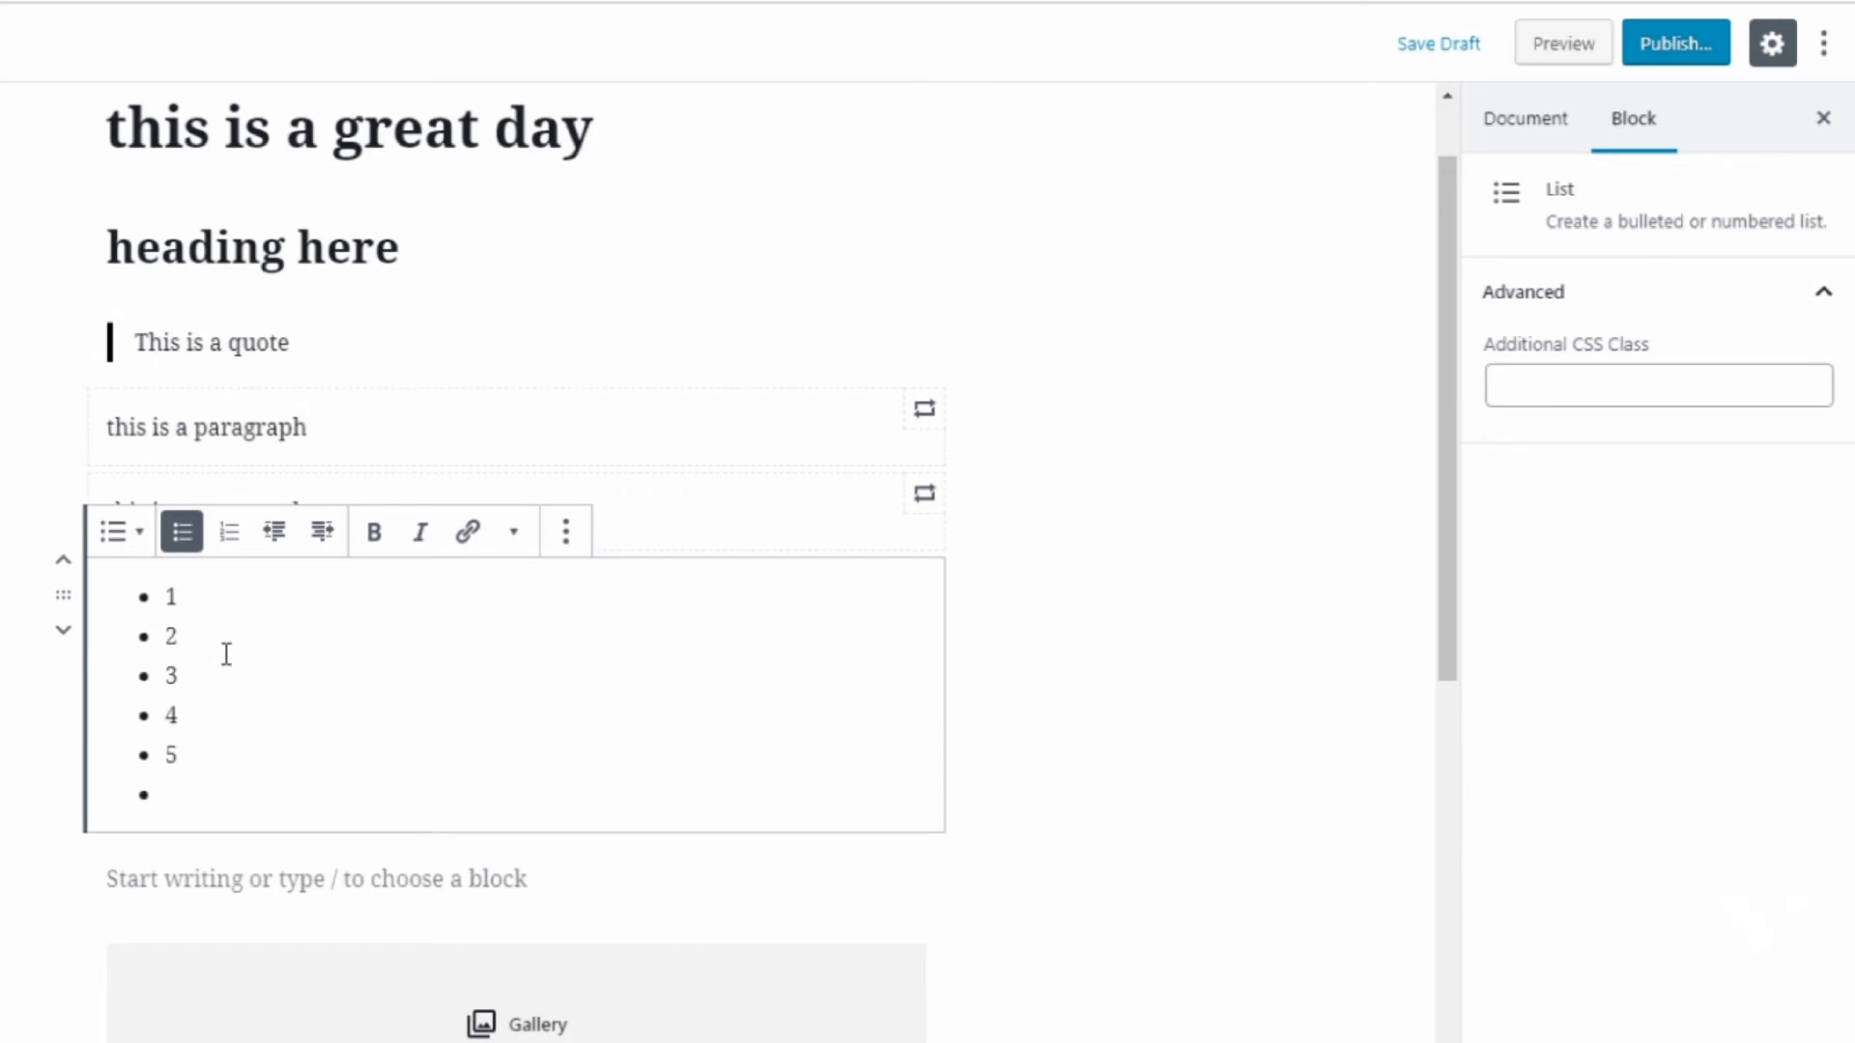
pyautogui.click(236, 592)
pyautogui.moveTo(194, 786); pyautogui.dragTo(167, 597)
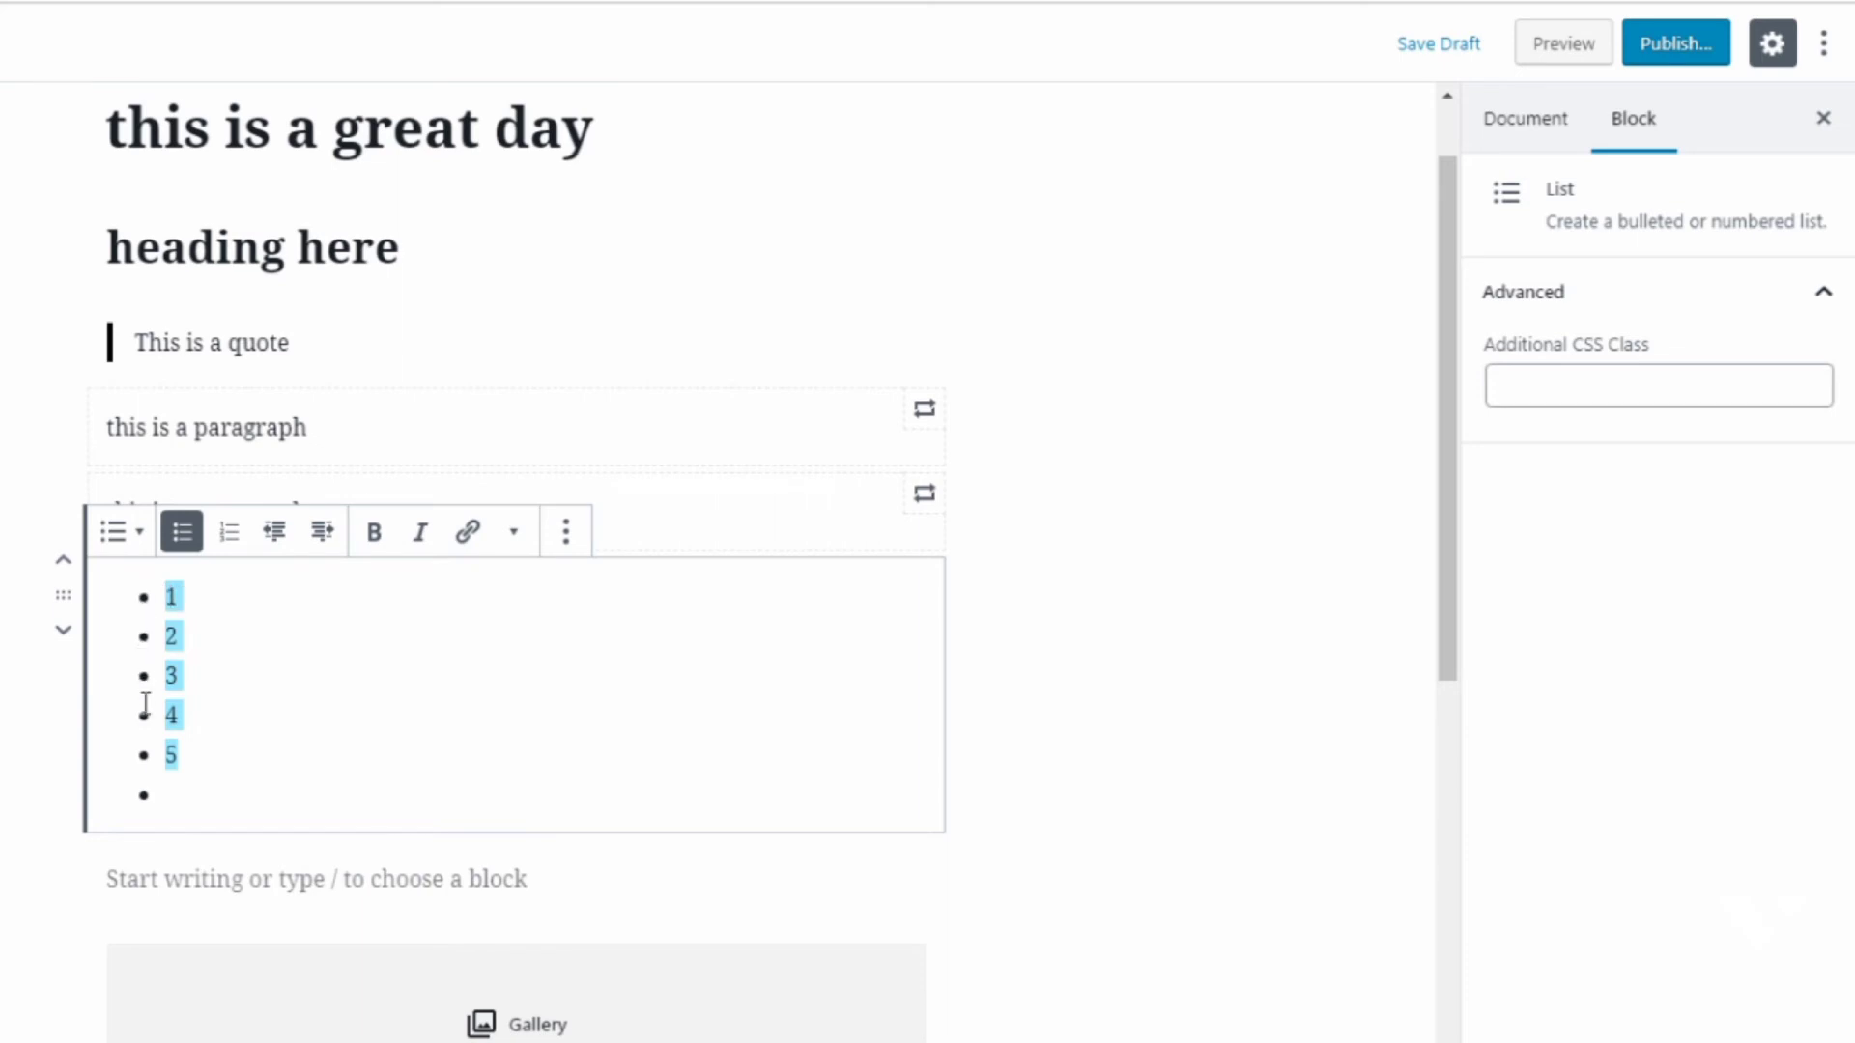
pyautogui.click(231, 543)
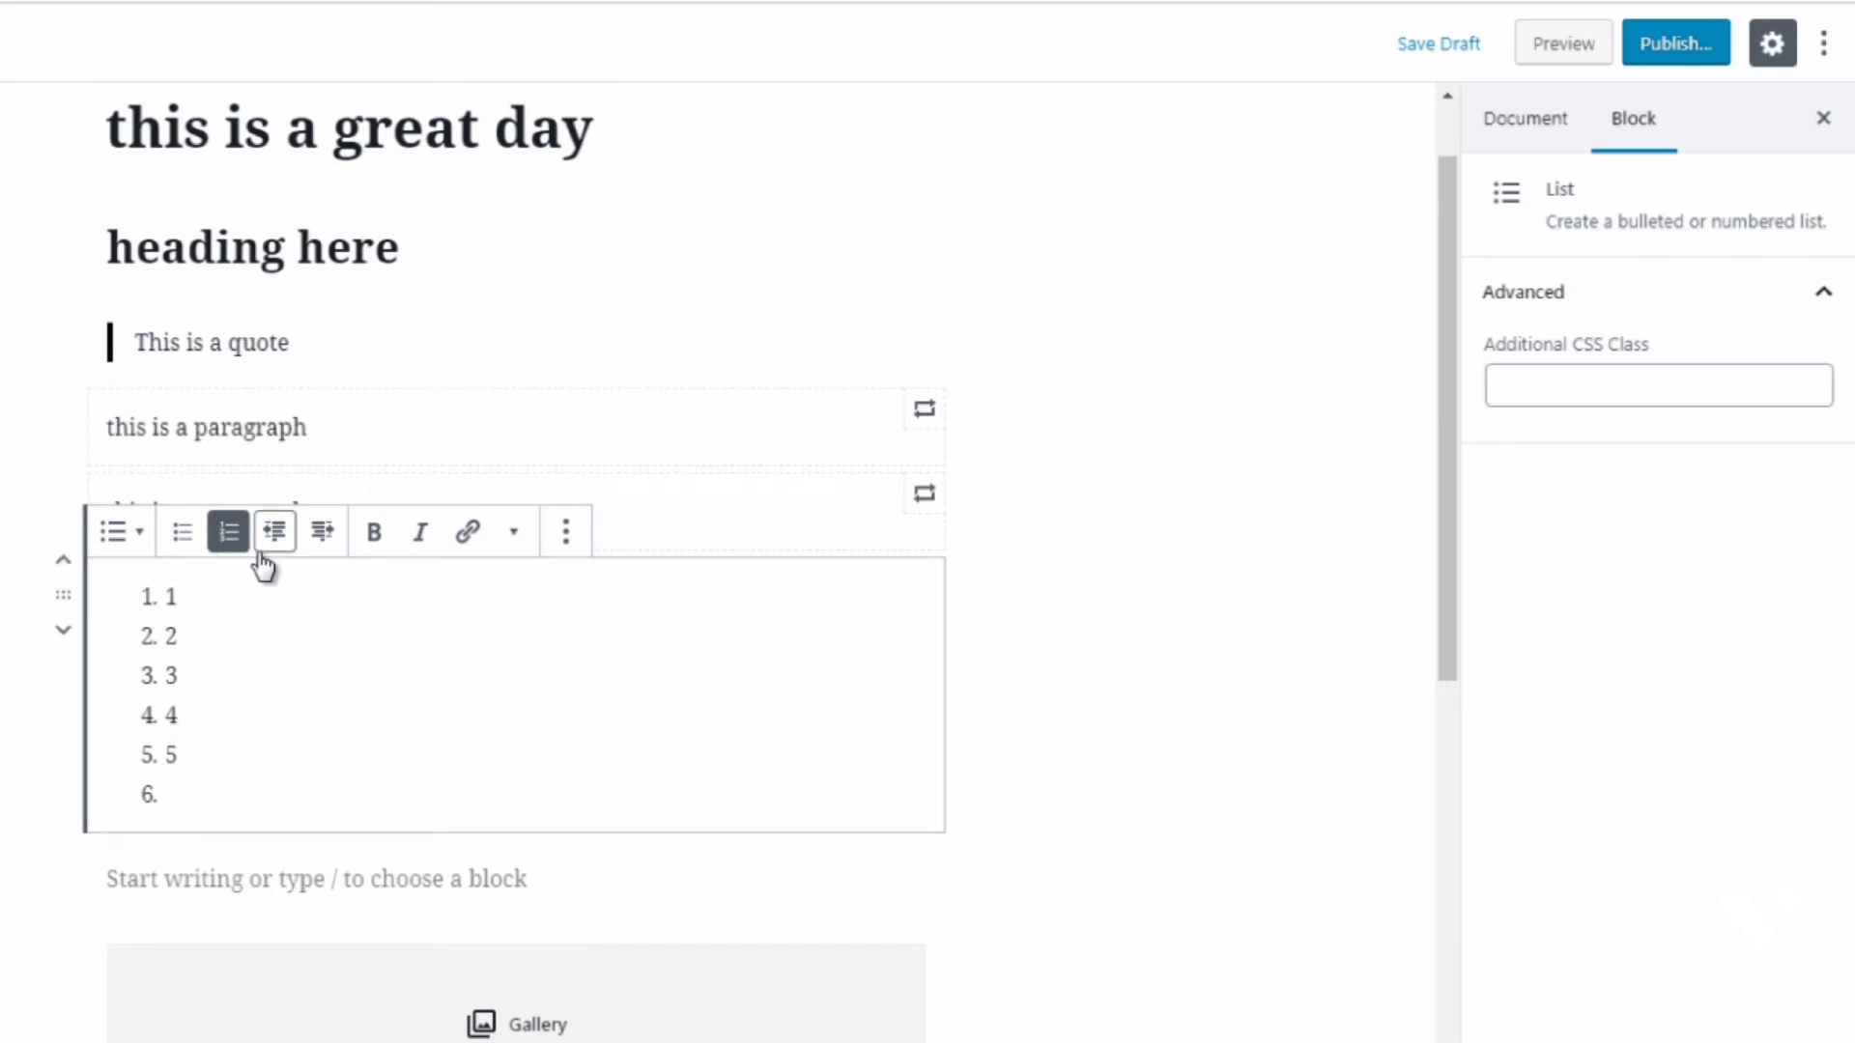
pyautogui.click(185, 537)
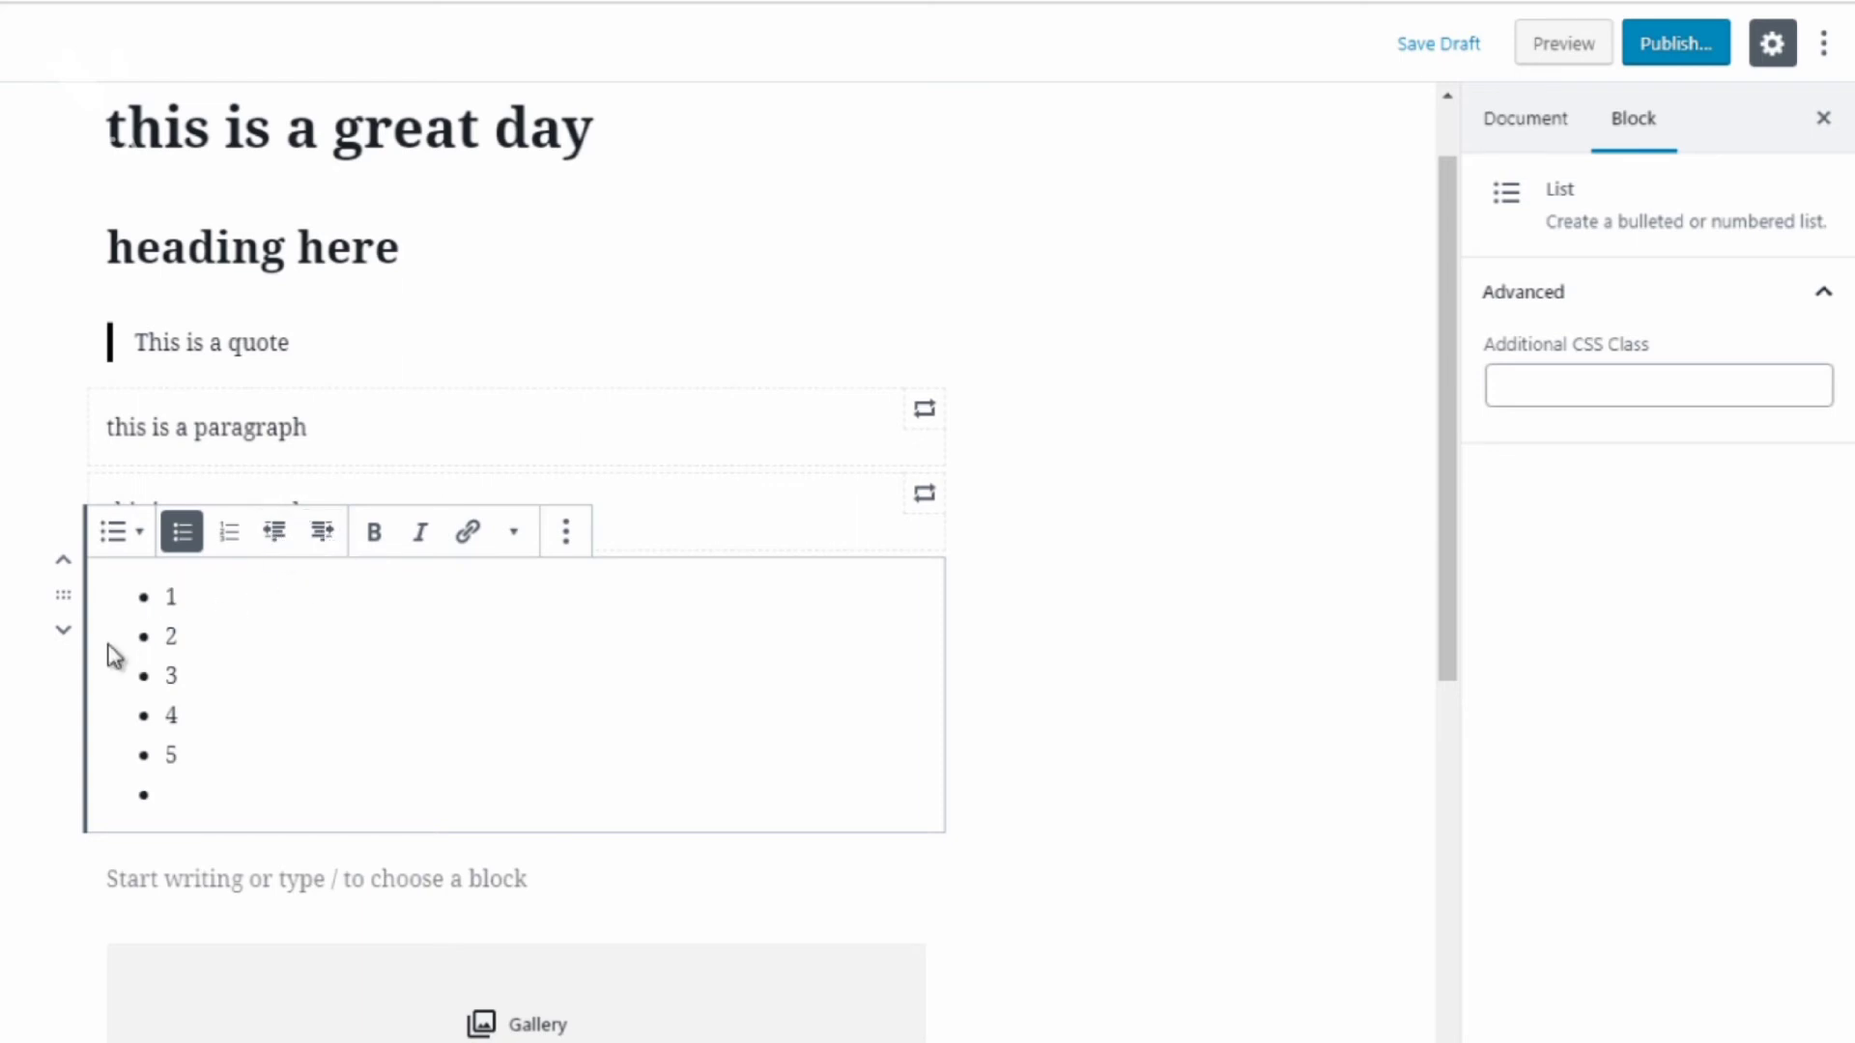
# Make list item '1' bold and italic.
pyautogui.doubleClick(172, 597)
pyautogui.click(372, 537)
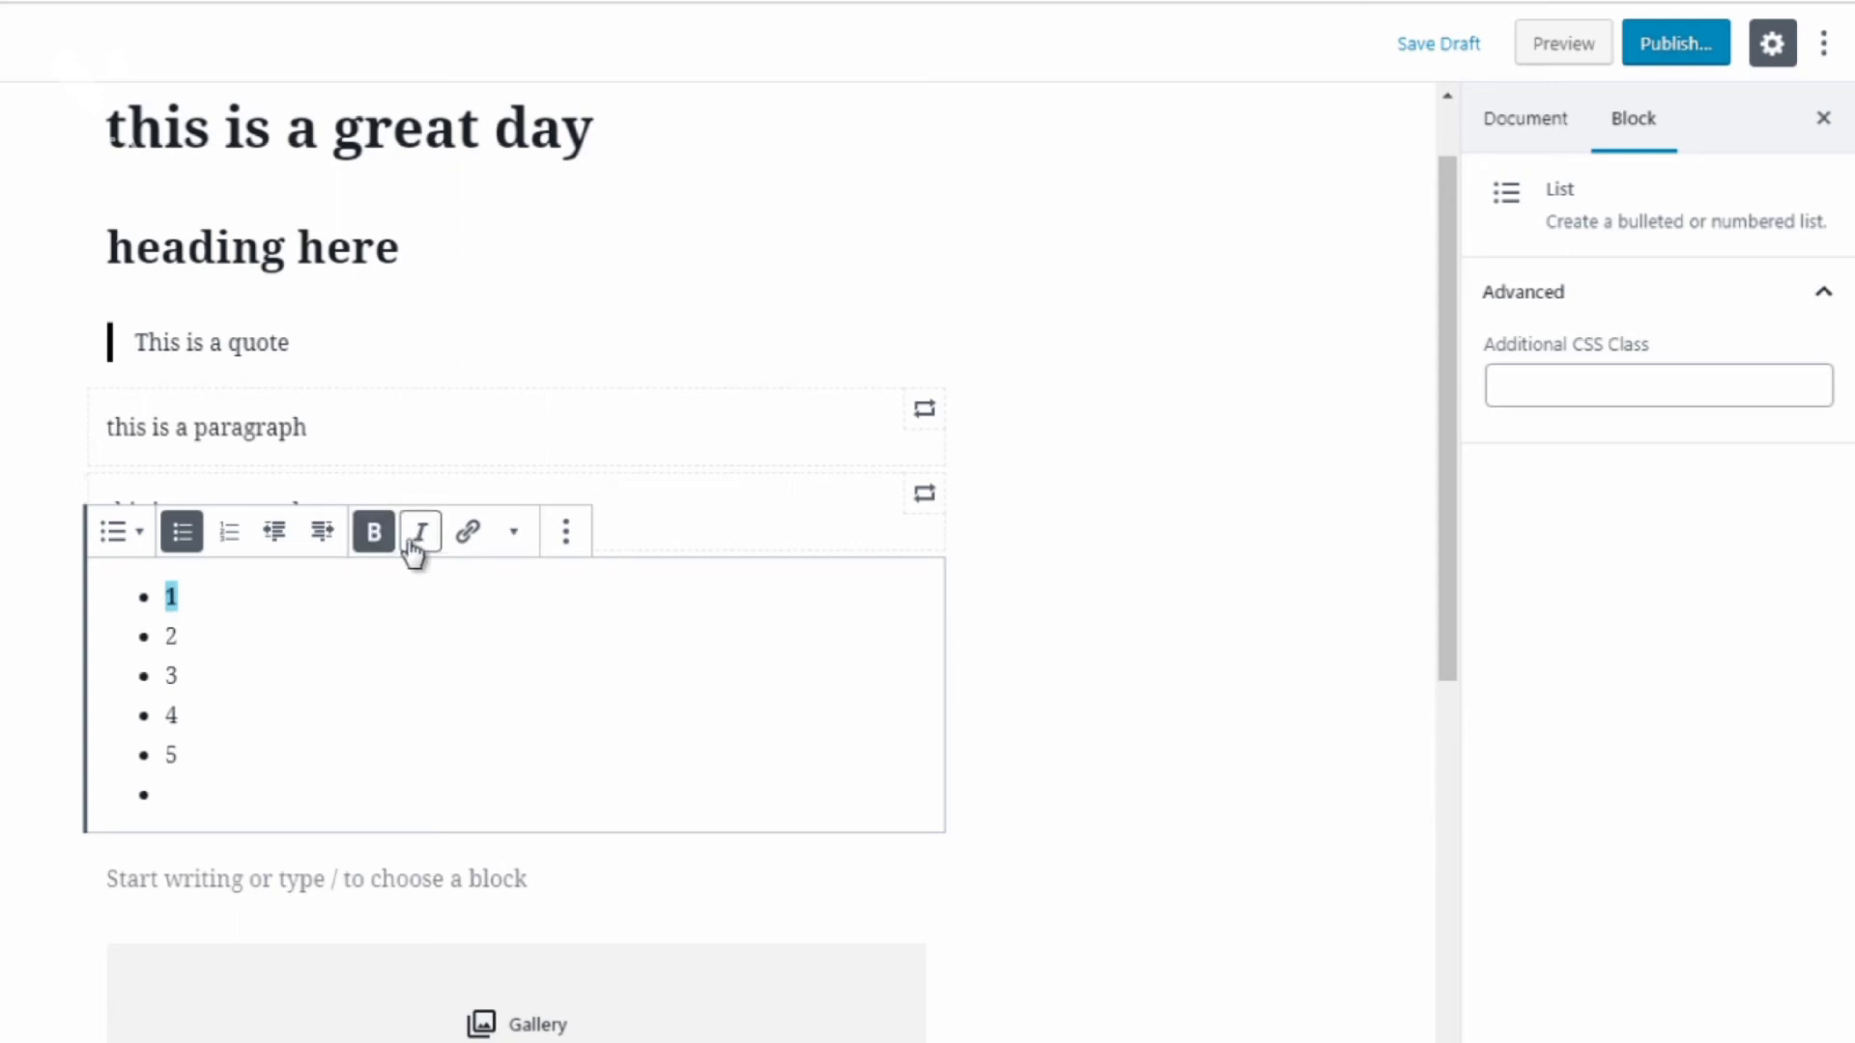
pyautogui.click(416, 545)
pyautogui.scroll(-1, 1391, 527)
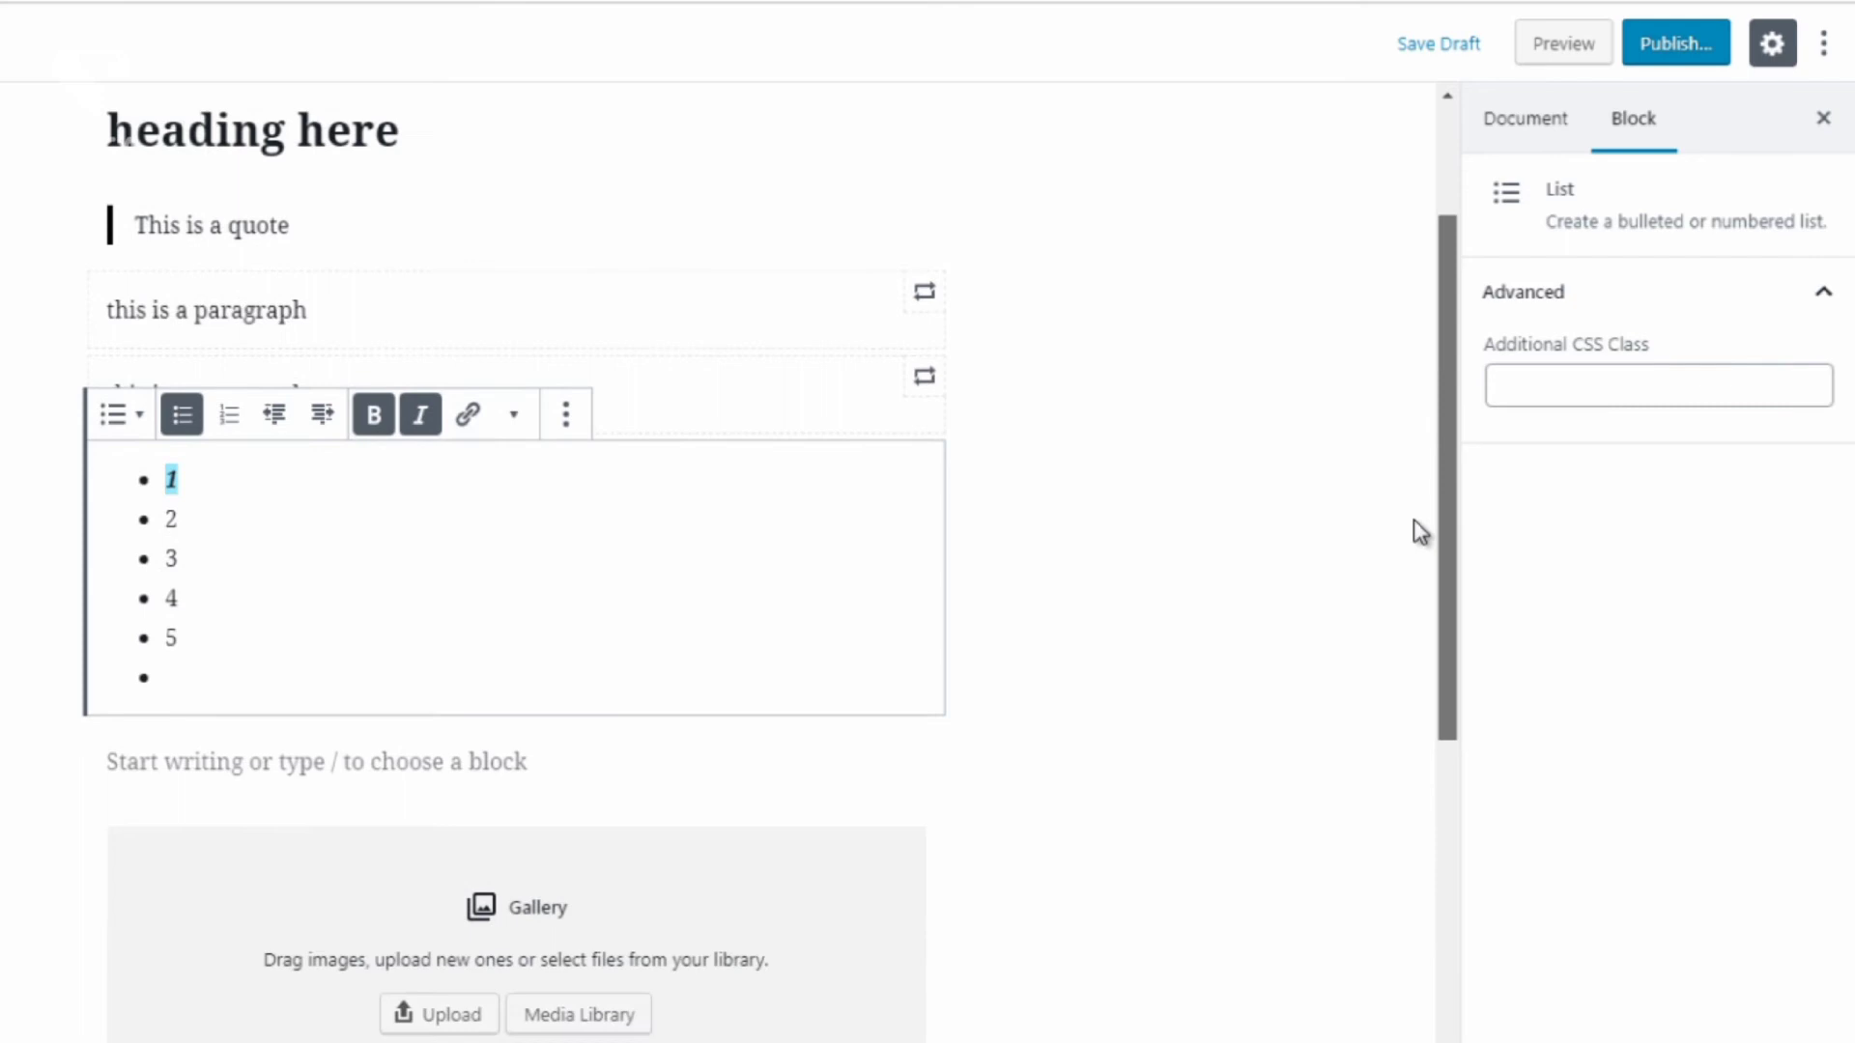
# Scroll down to the Gallery and Image blocks and show the Document settings (Public, Immediately, Standard).
pyautogui.scroll(-6, 1413, 530)
pyautogui.click(1057, 681)
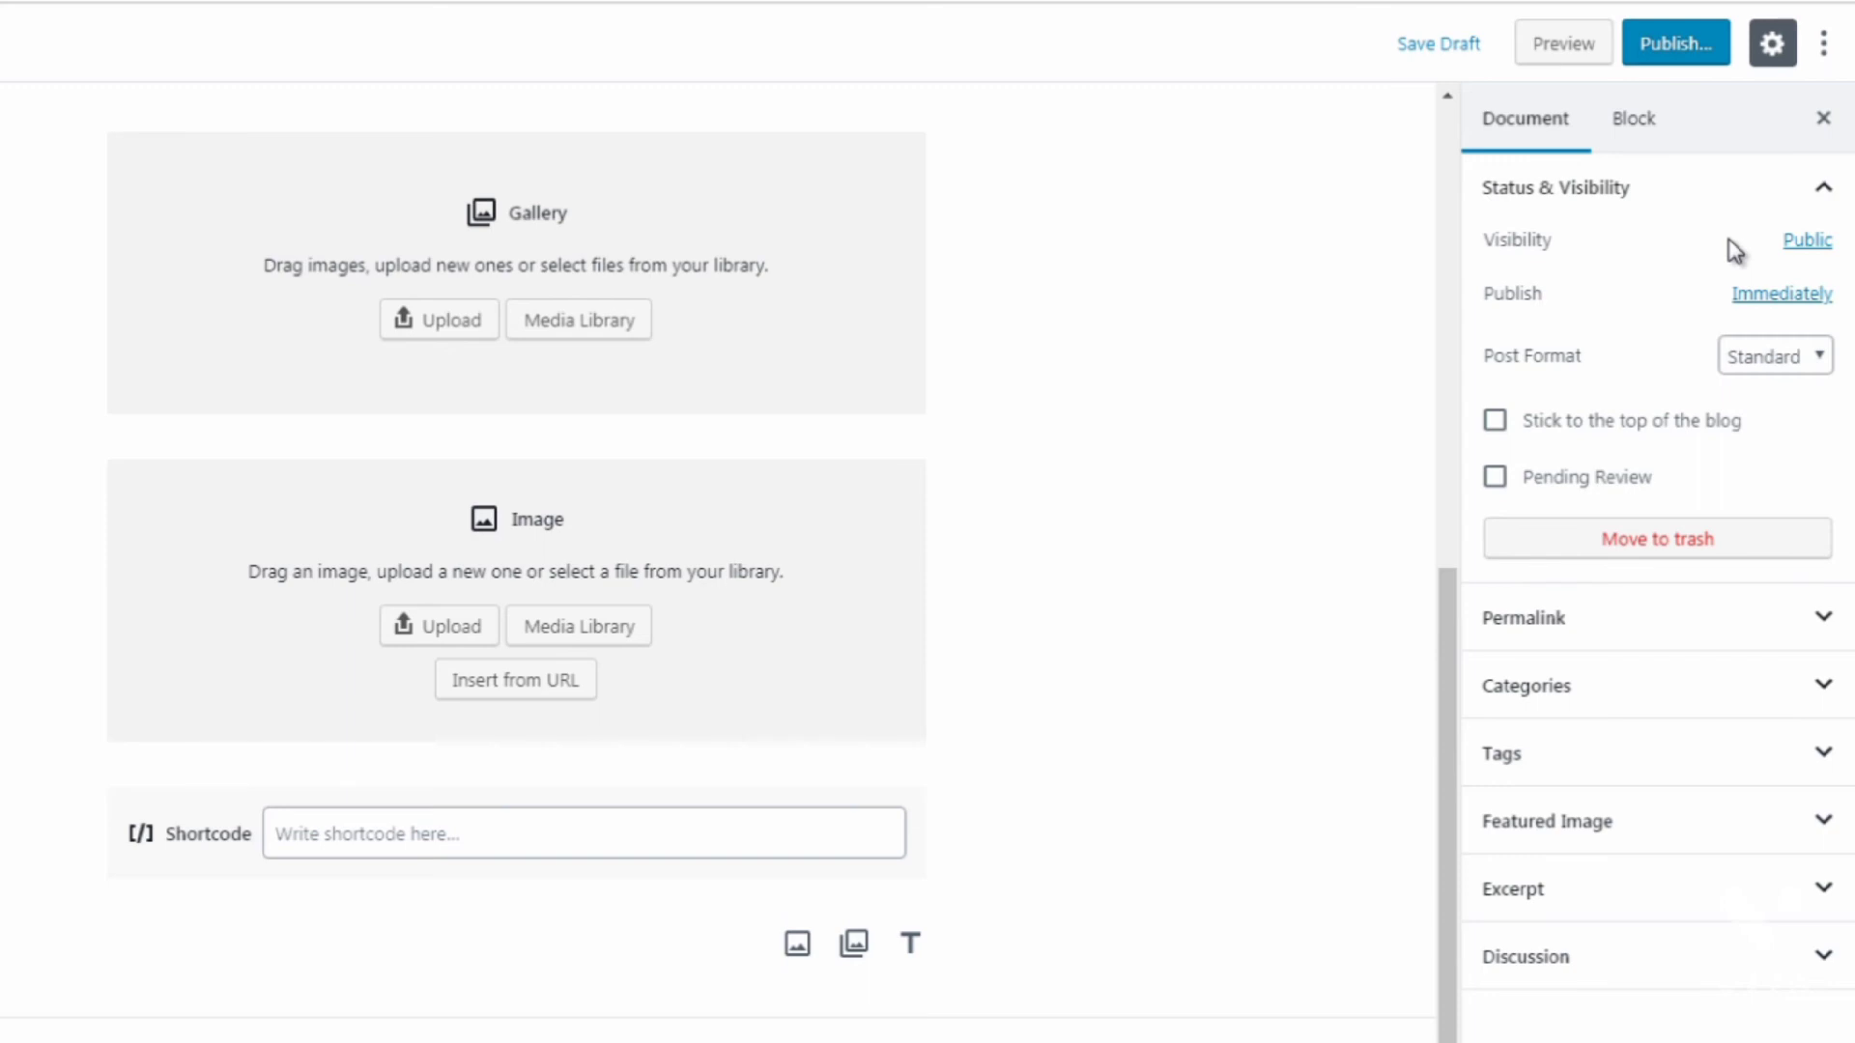
# Keep the post format as Standard and try expanding the Permalink panel.
pyautogui.click(1768, 363)
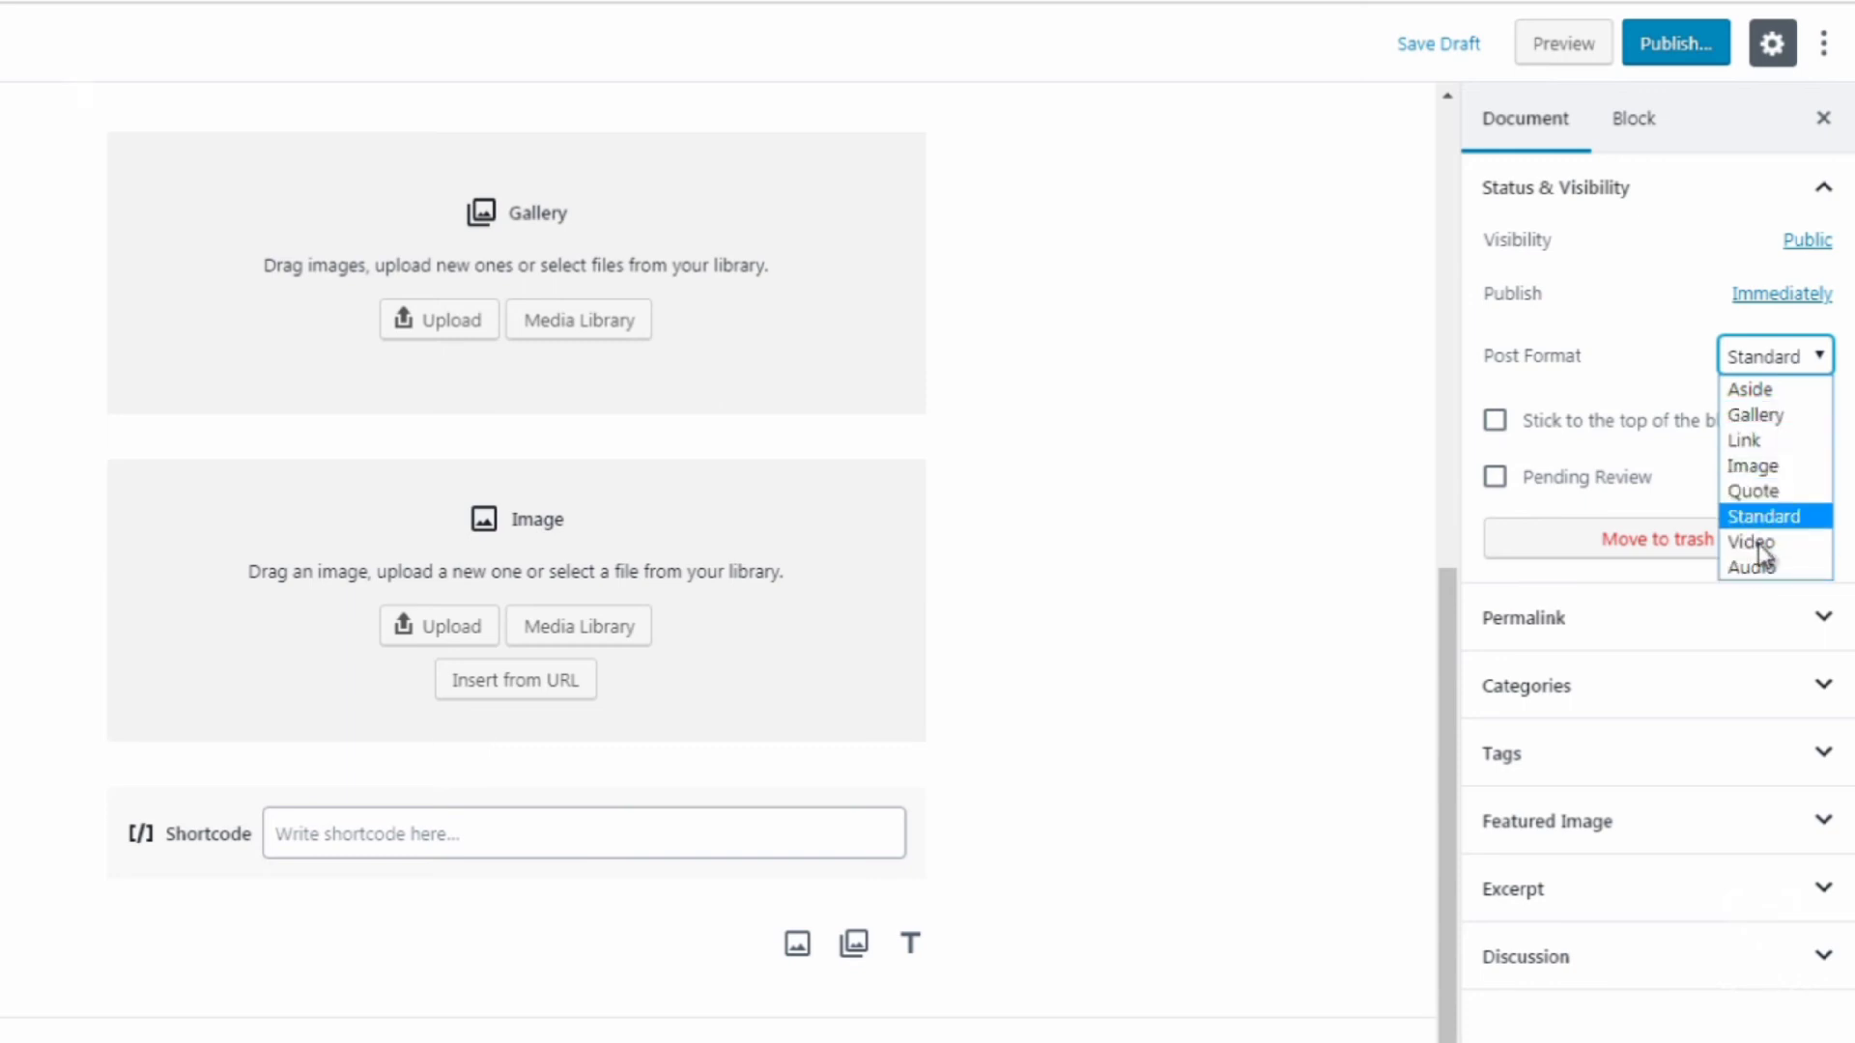
pyautogui.click(1476, 378)
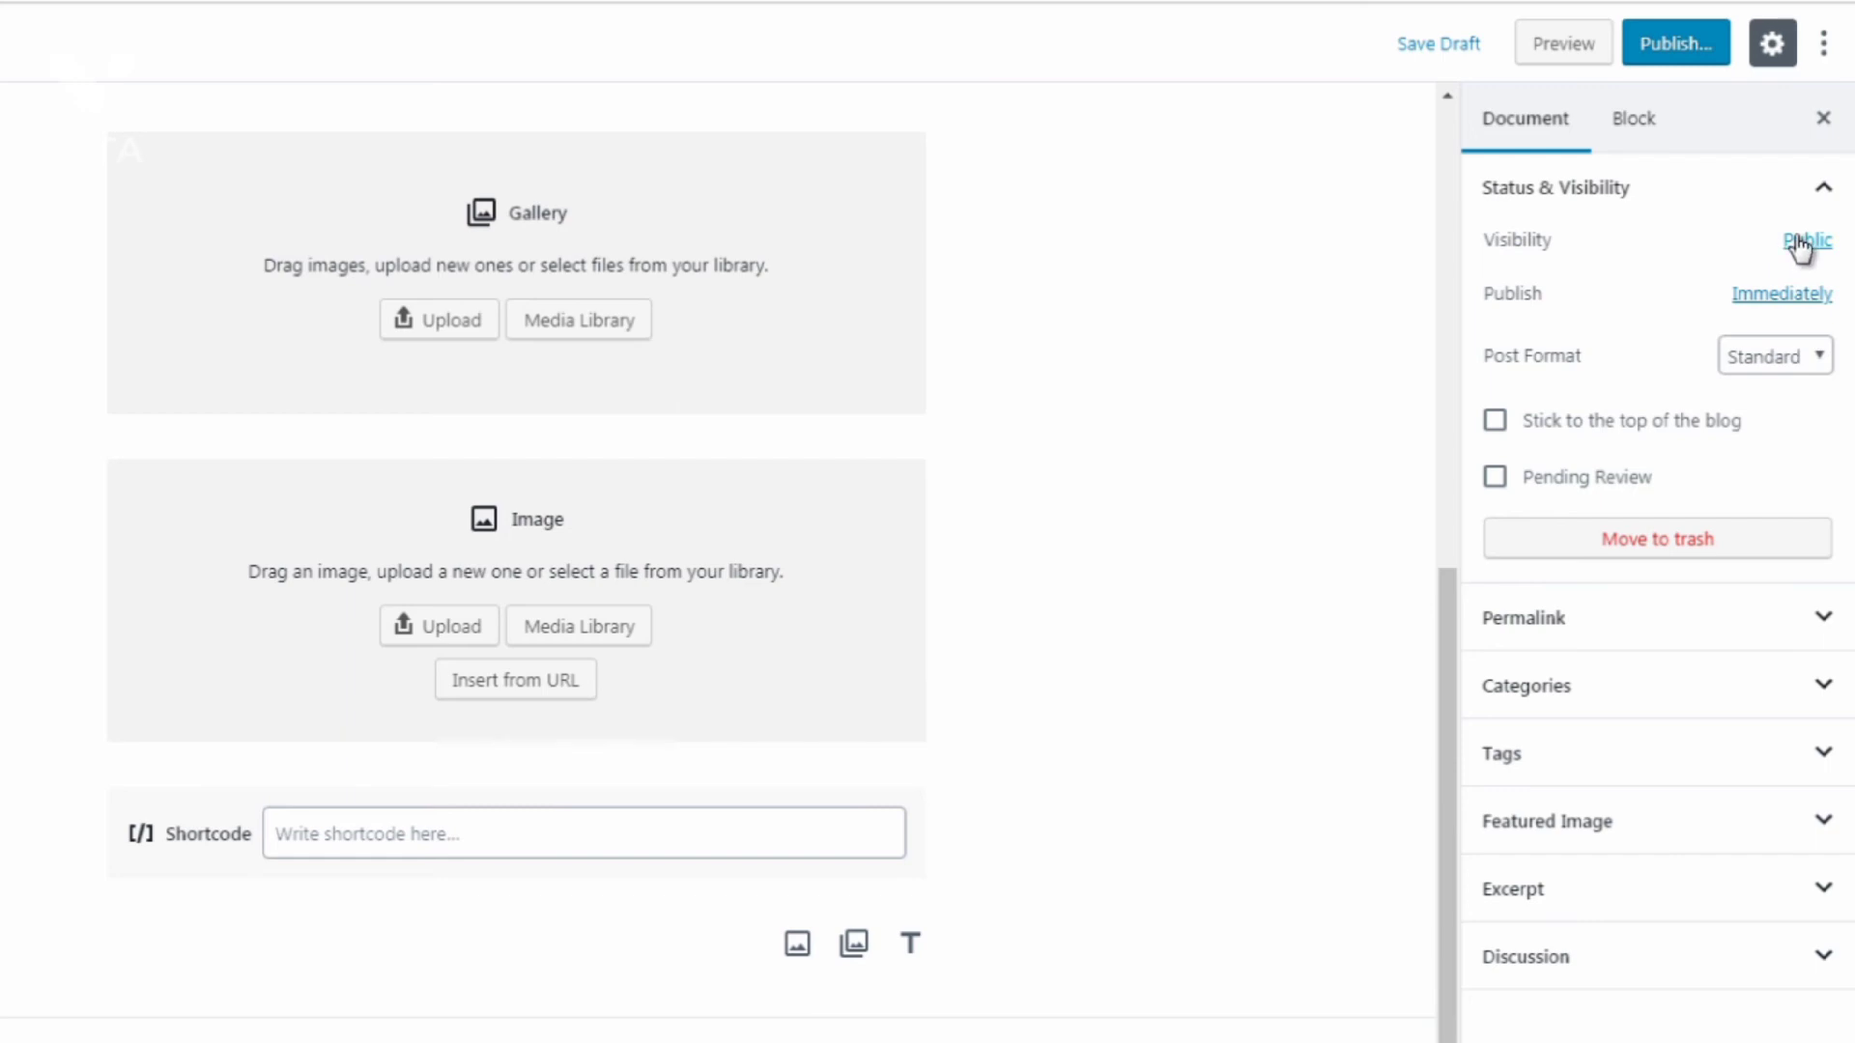
pyautogui.click(1530, 623)
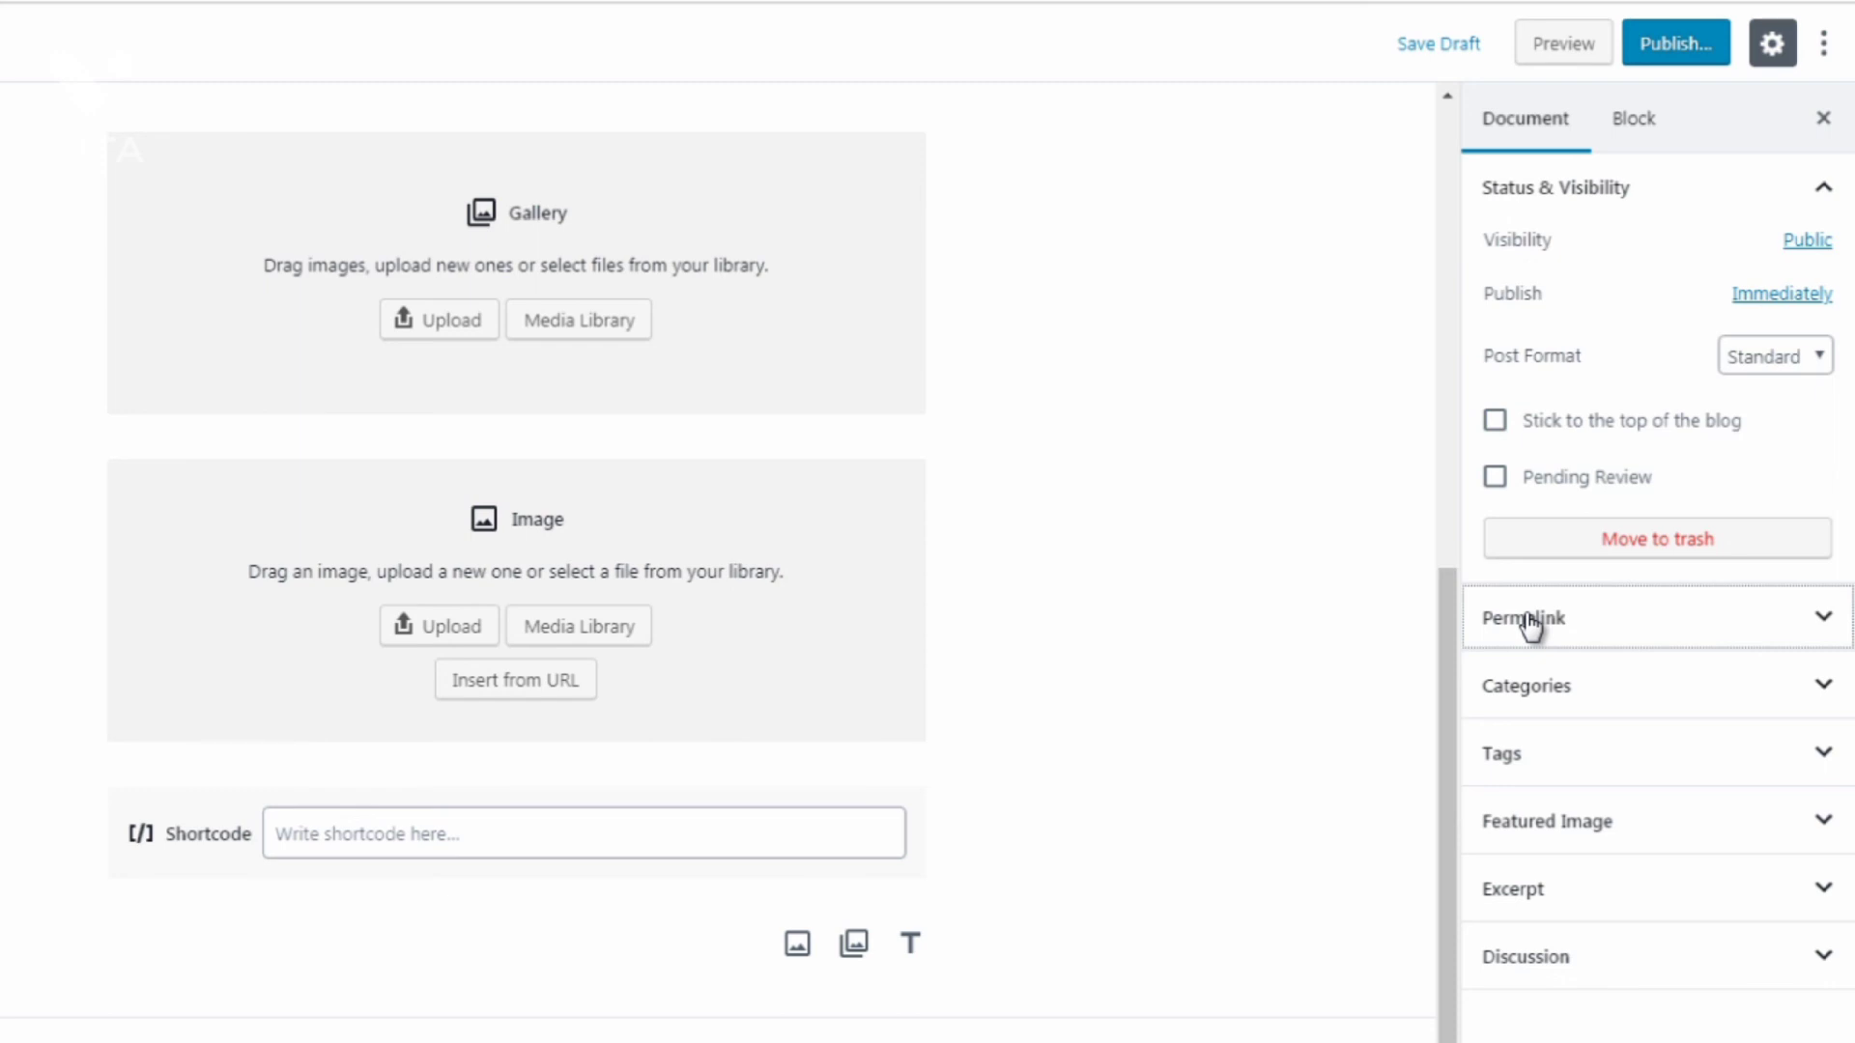
pyautogui.click(1554, 694)
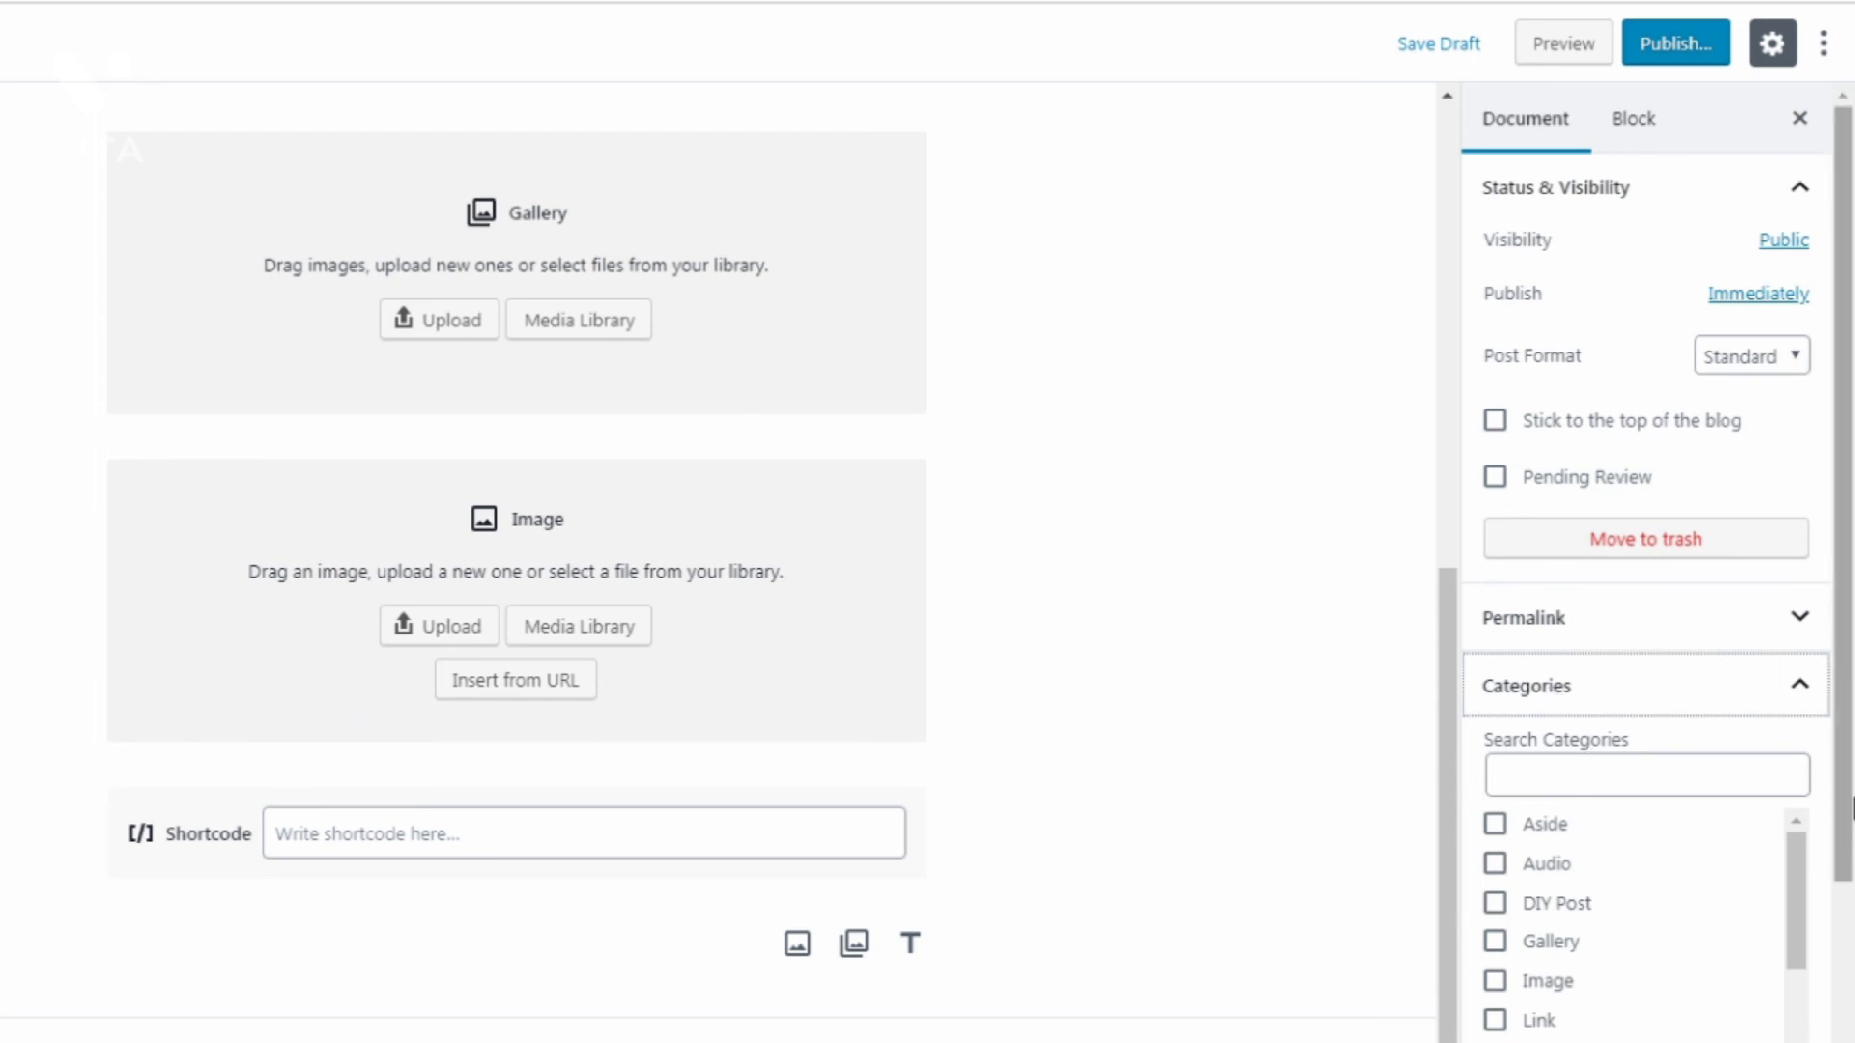
pyautogui.scroll(-1, 1852, 807)
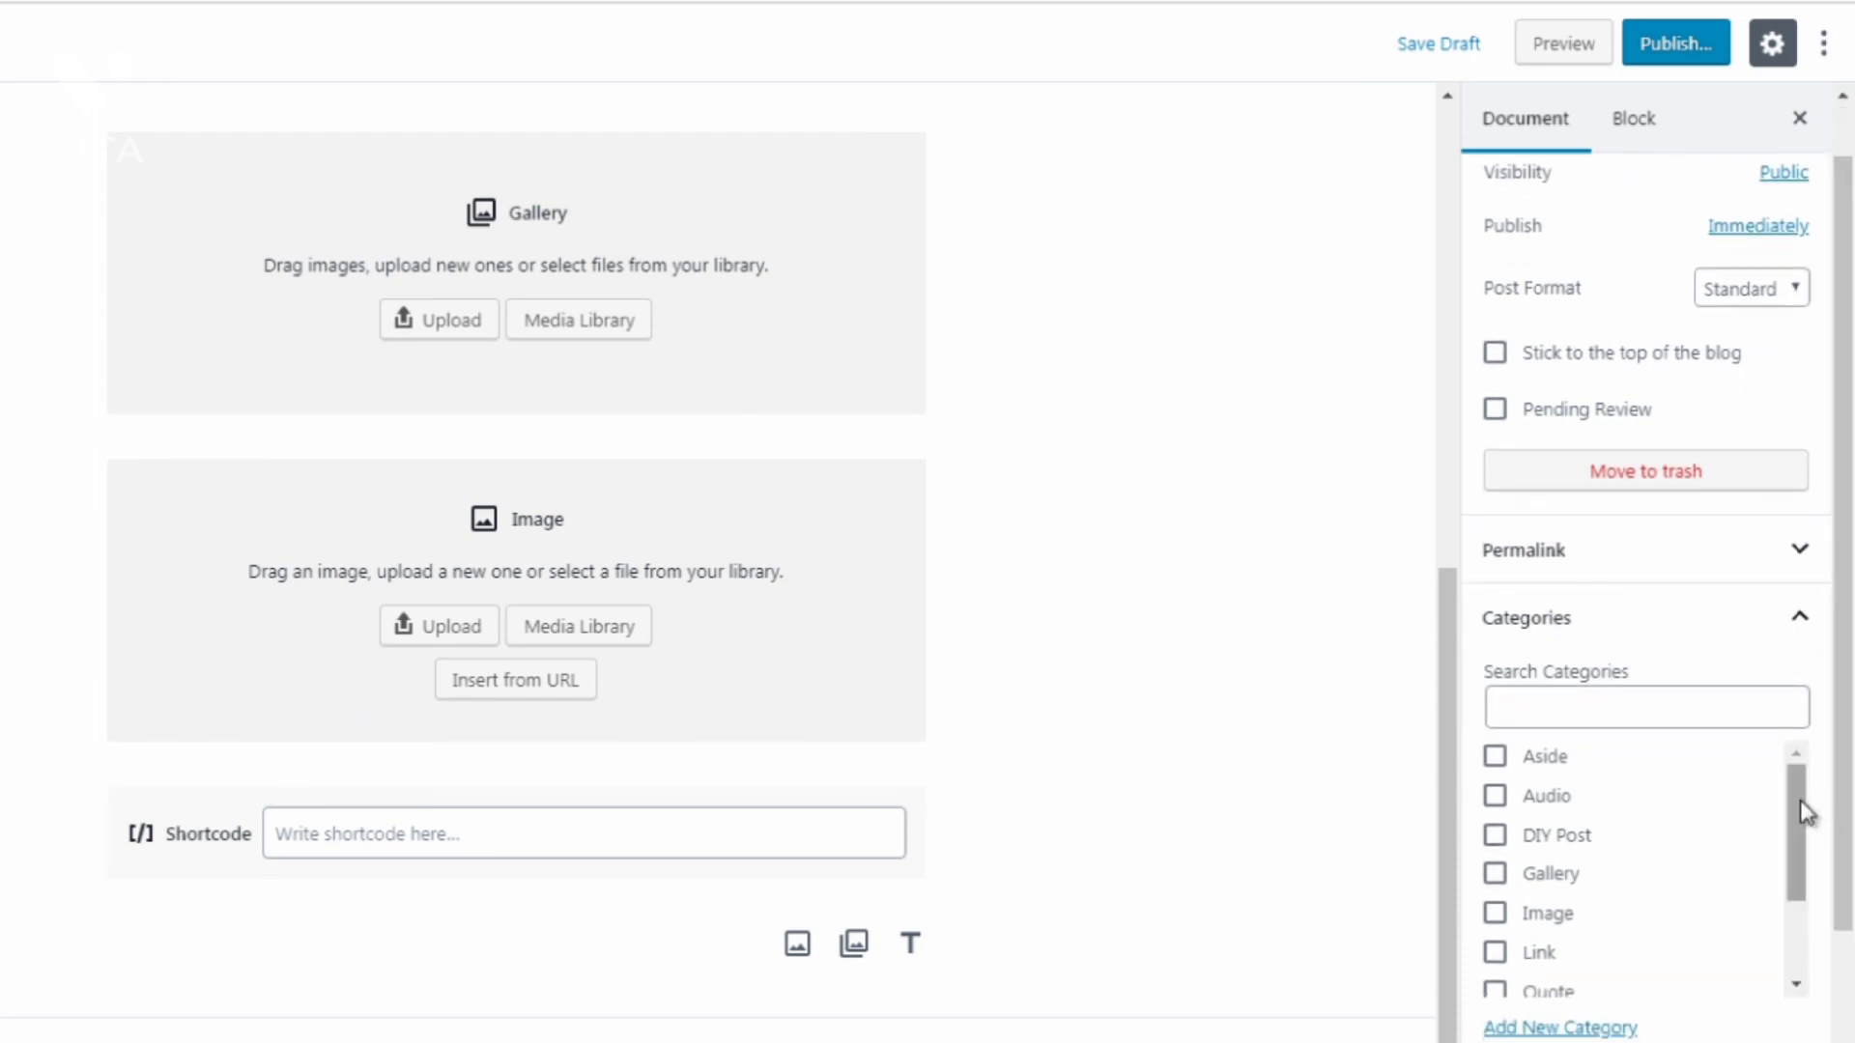
pyautogui.moveTo(1803, 811); pyautogui.dragTo(1801, 930)
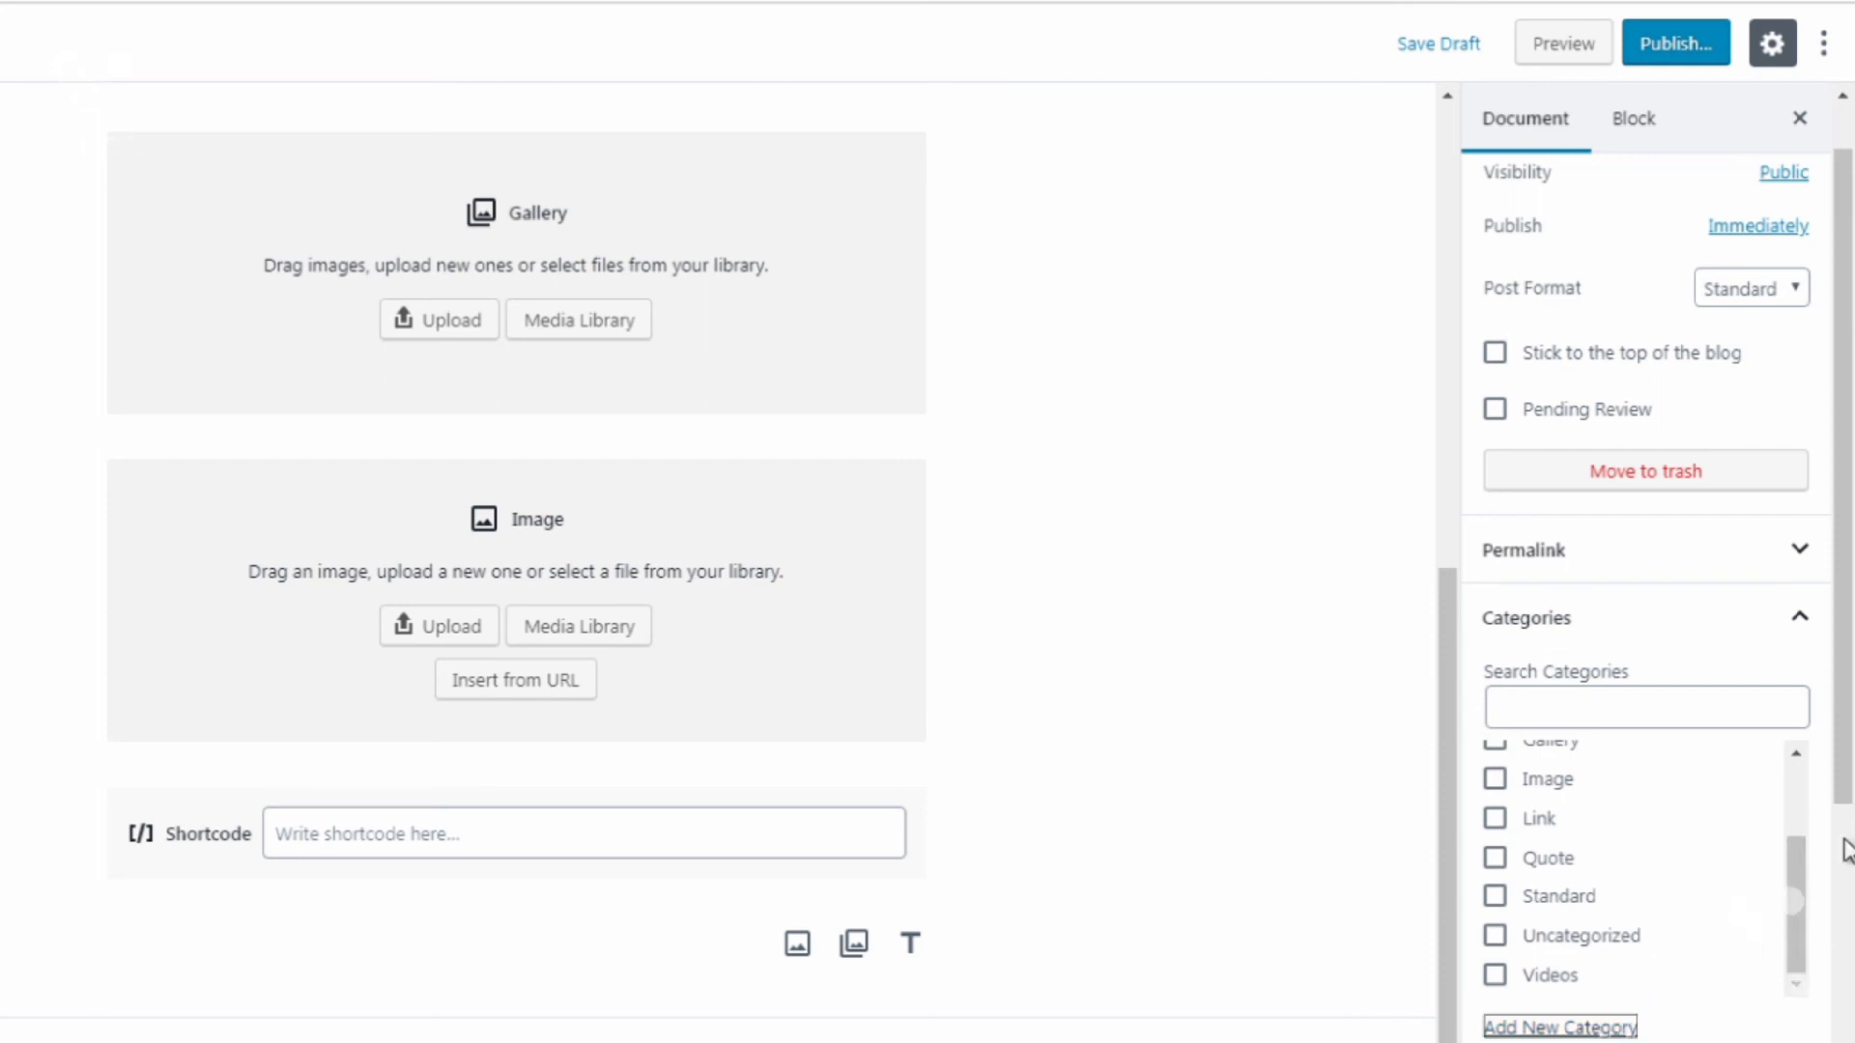
pyautogui.scroll(-3, 1852, 783)
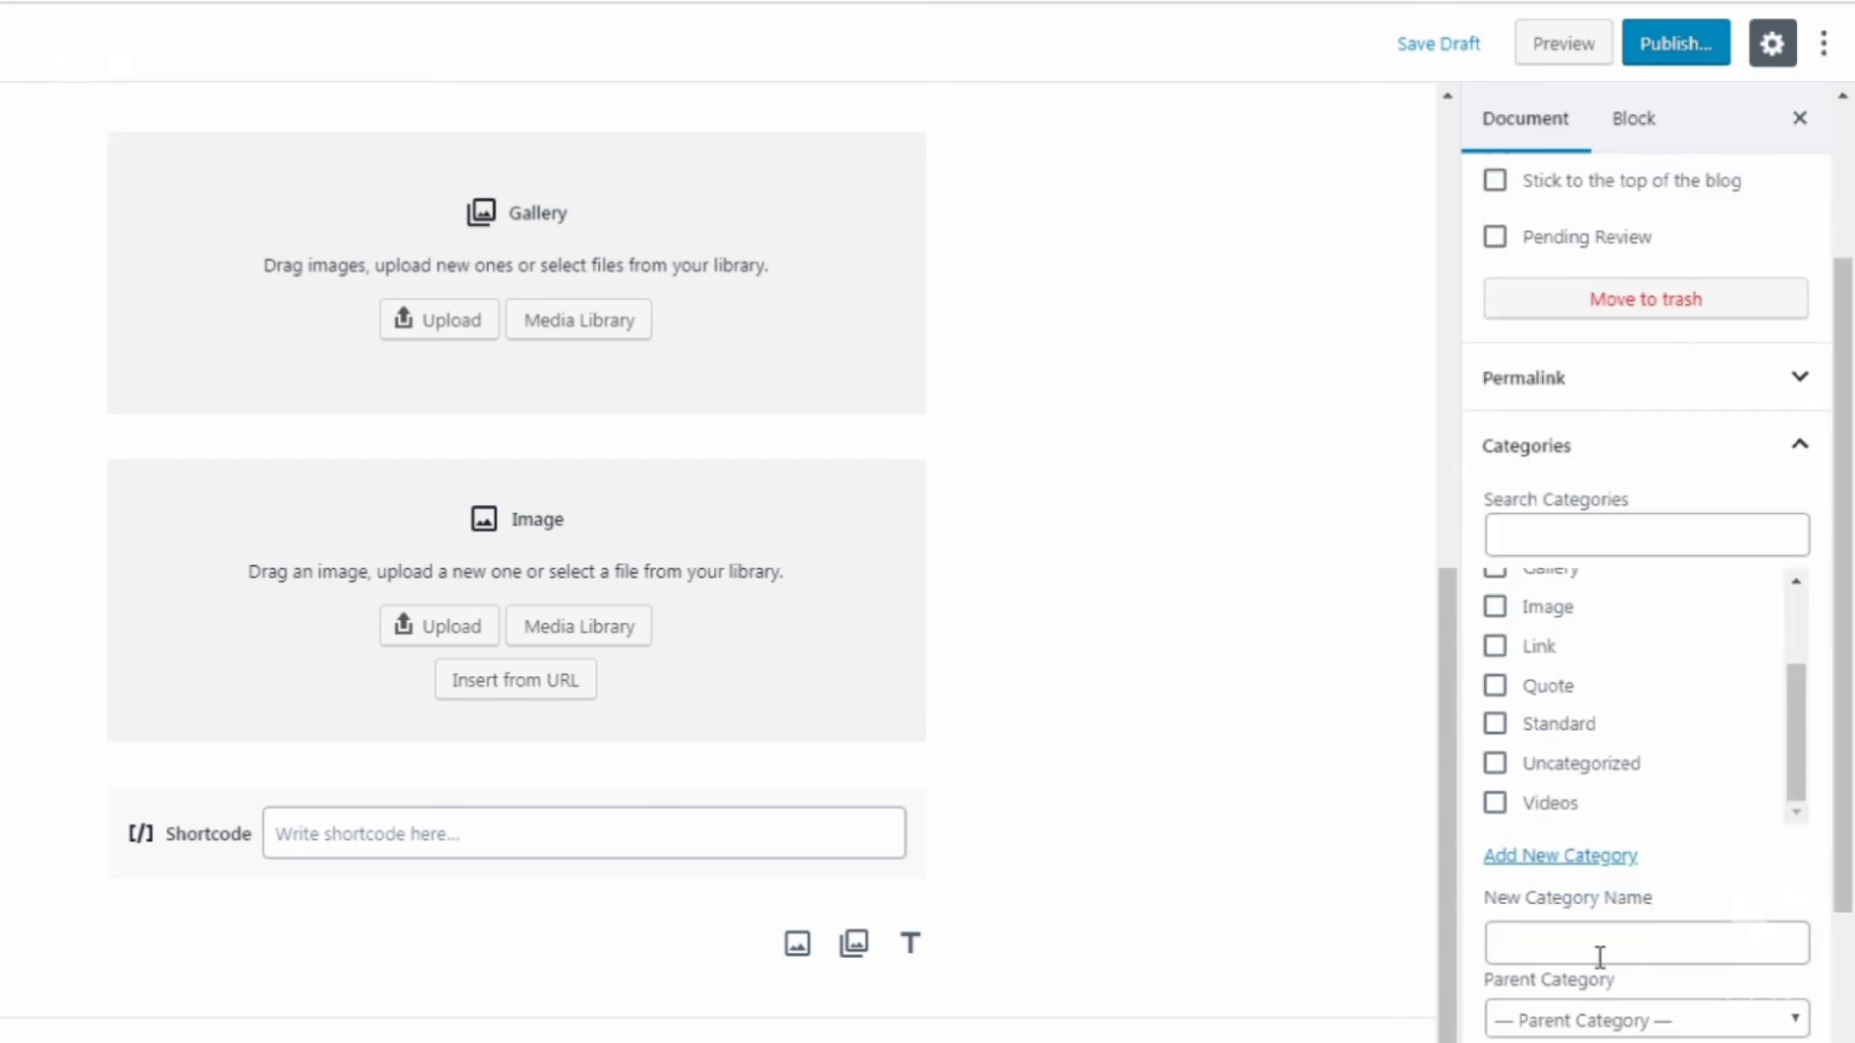
pyautogui.scroll(-2, 1626, 954)
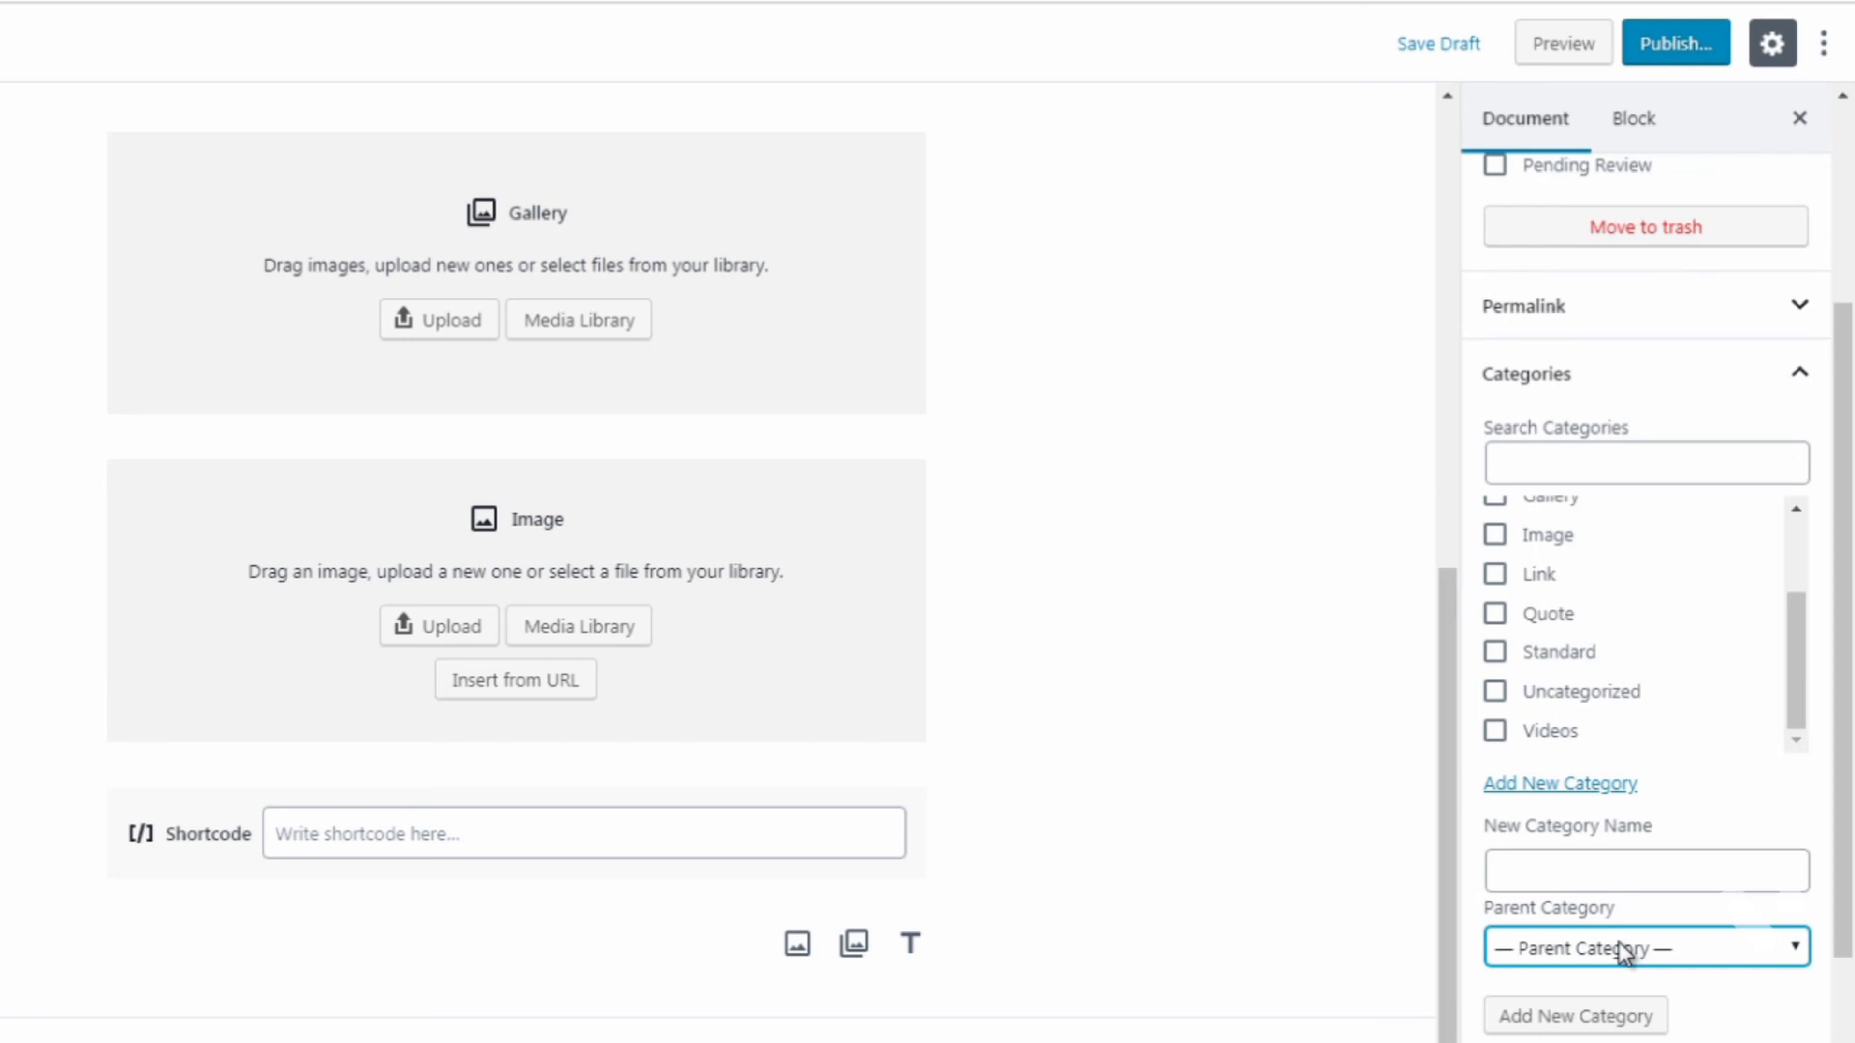
pyautogui.click(1626, 953)
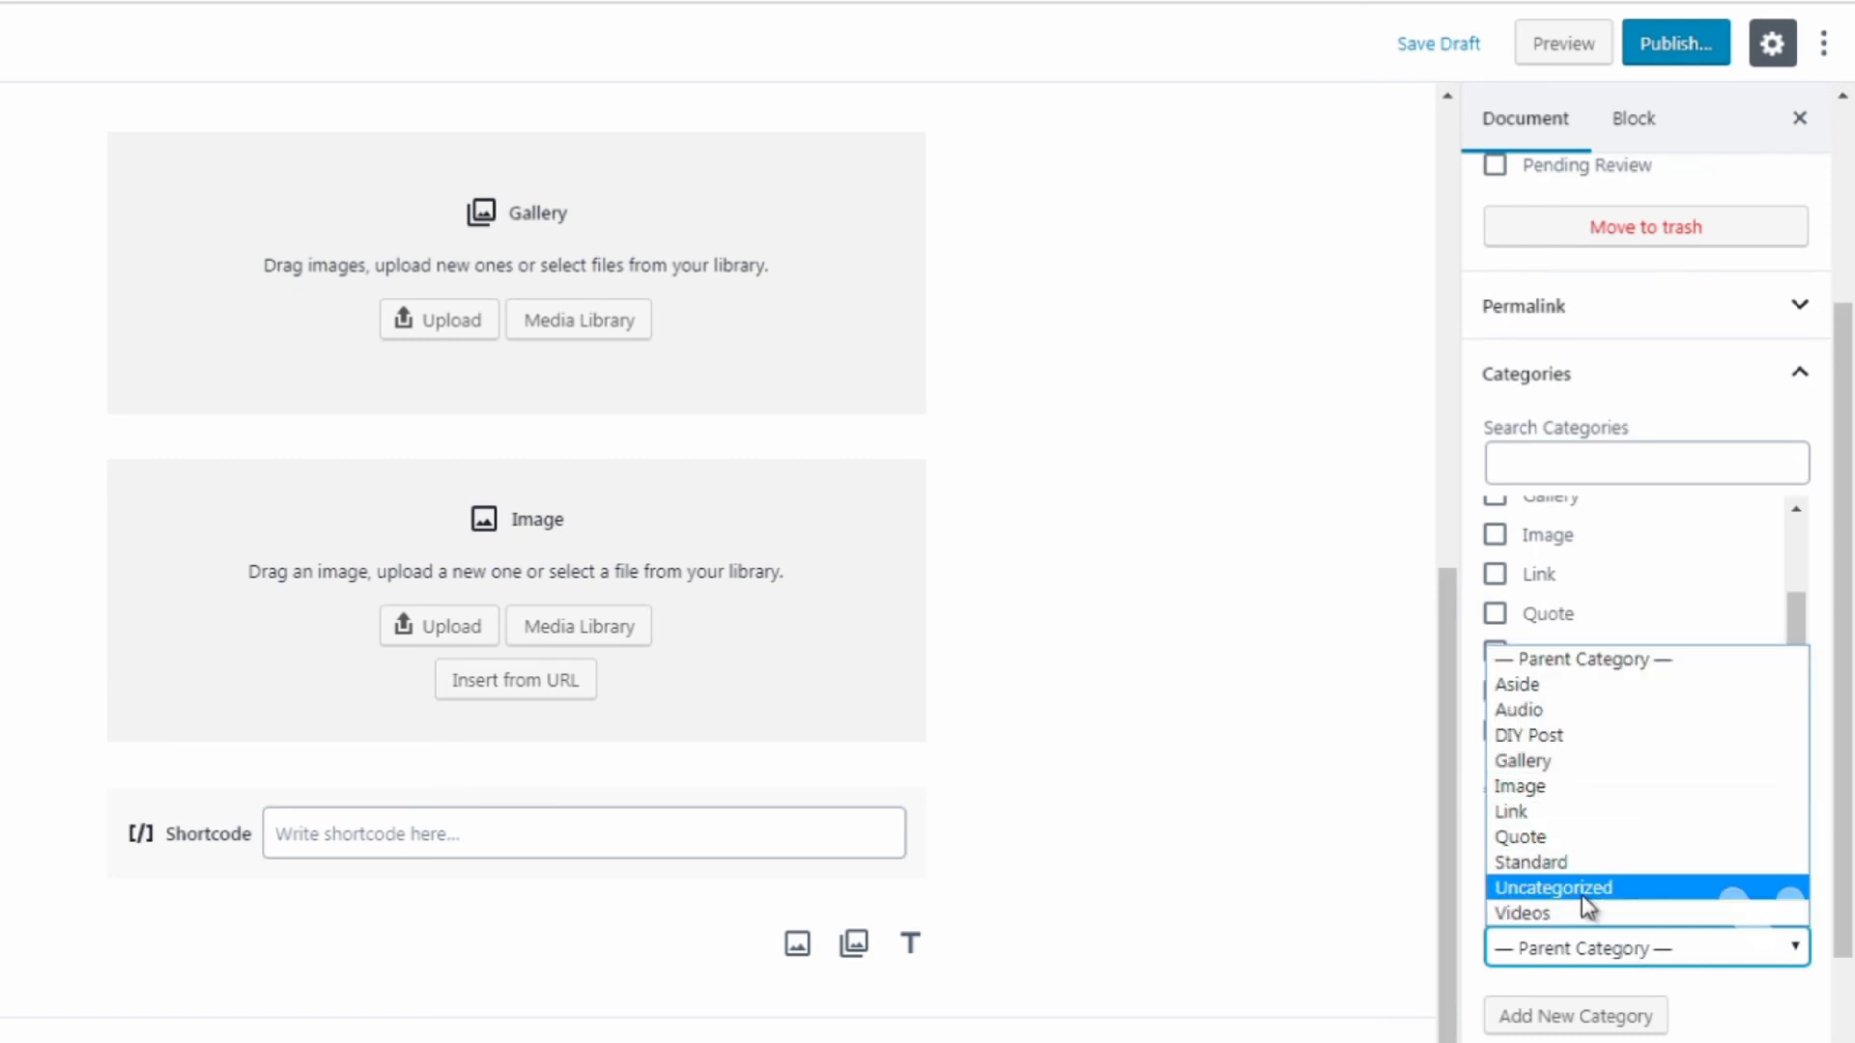
pyautogui.click(1581, 942)
pyautogui.click(1581, 865)
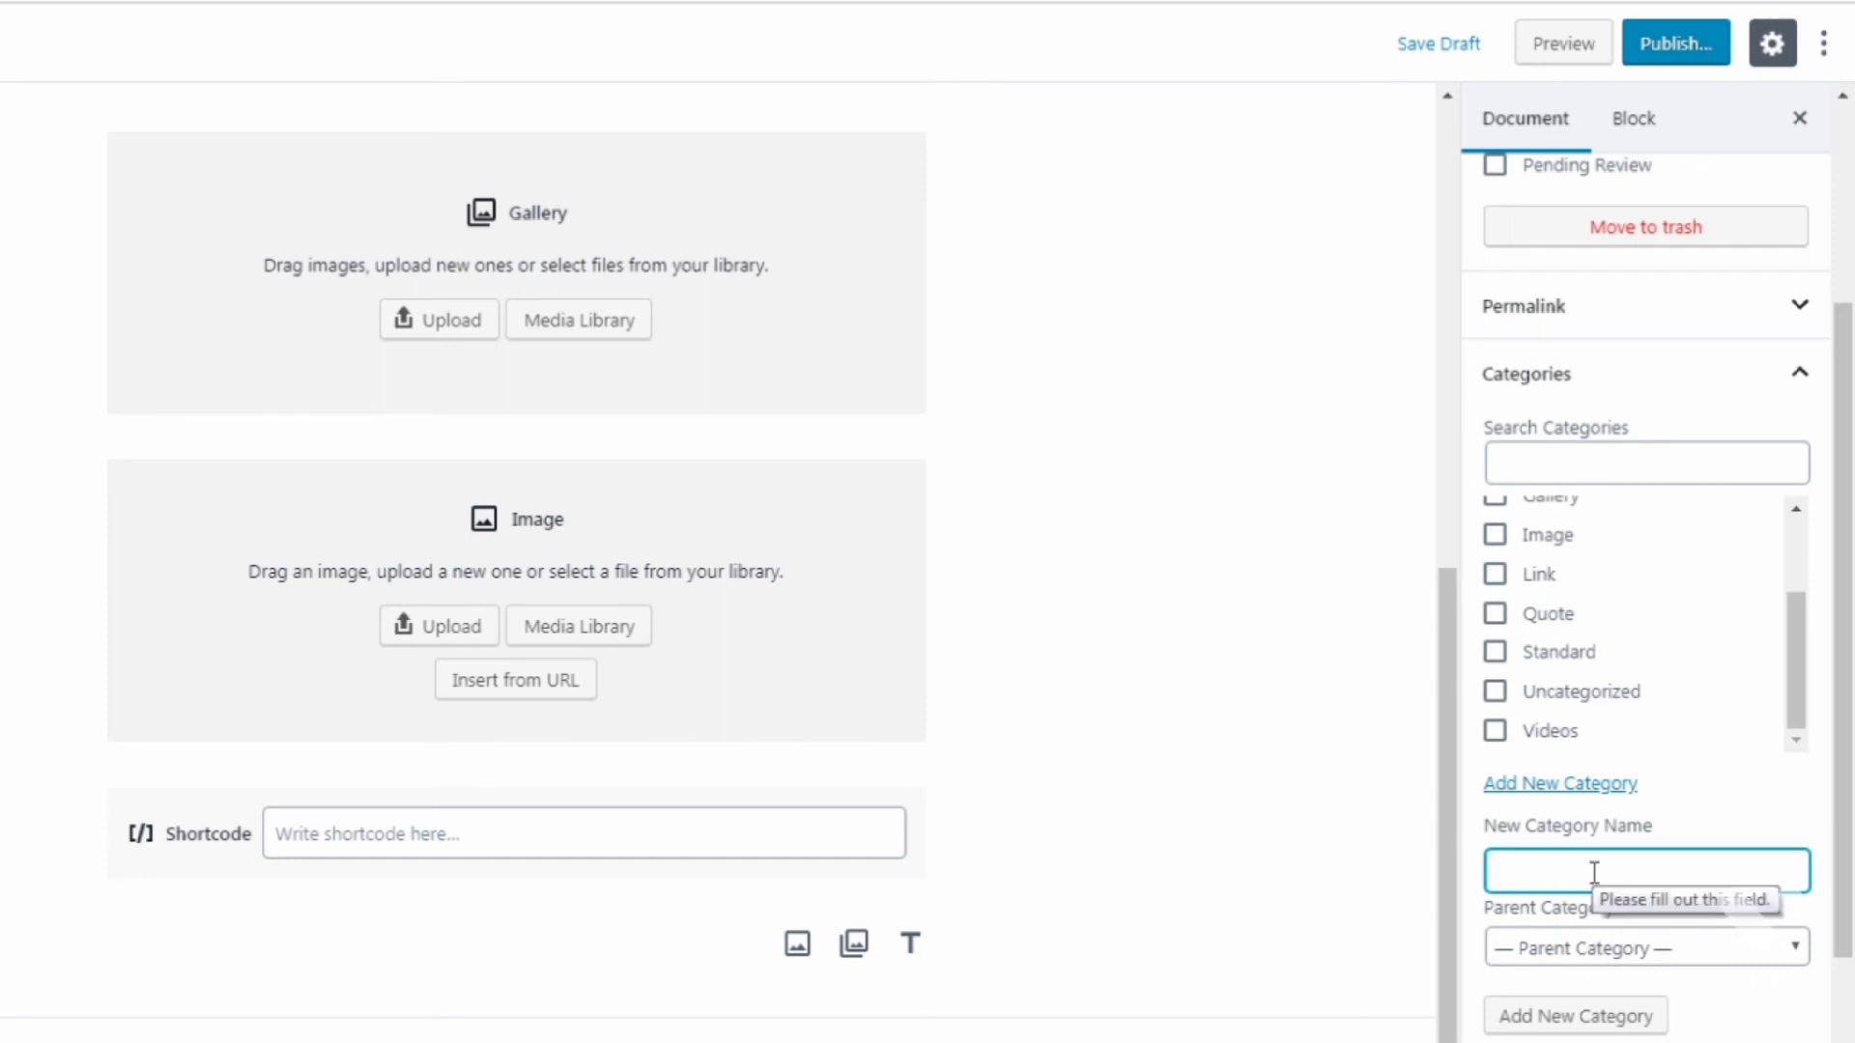
pyautogui.moveTo(1851, 707); pyautogui.dragTo(1851, 744)
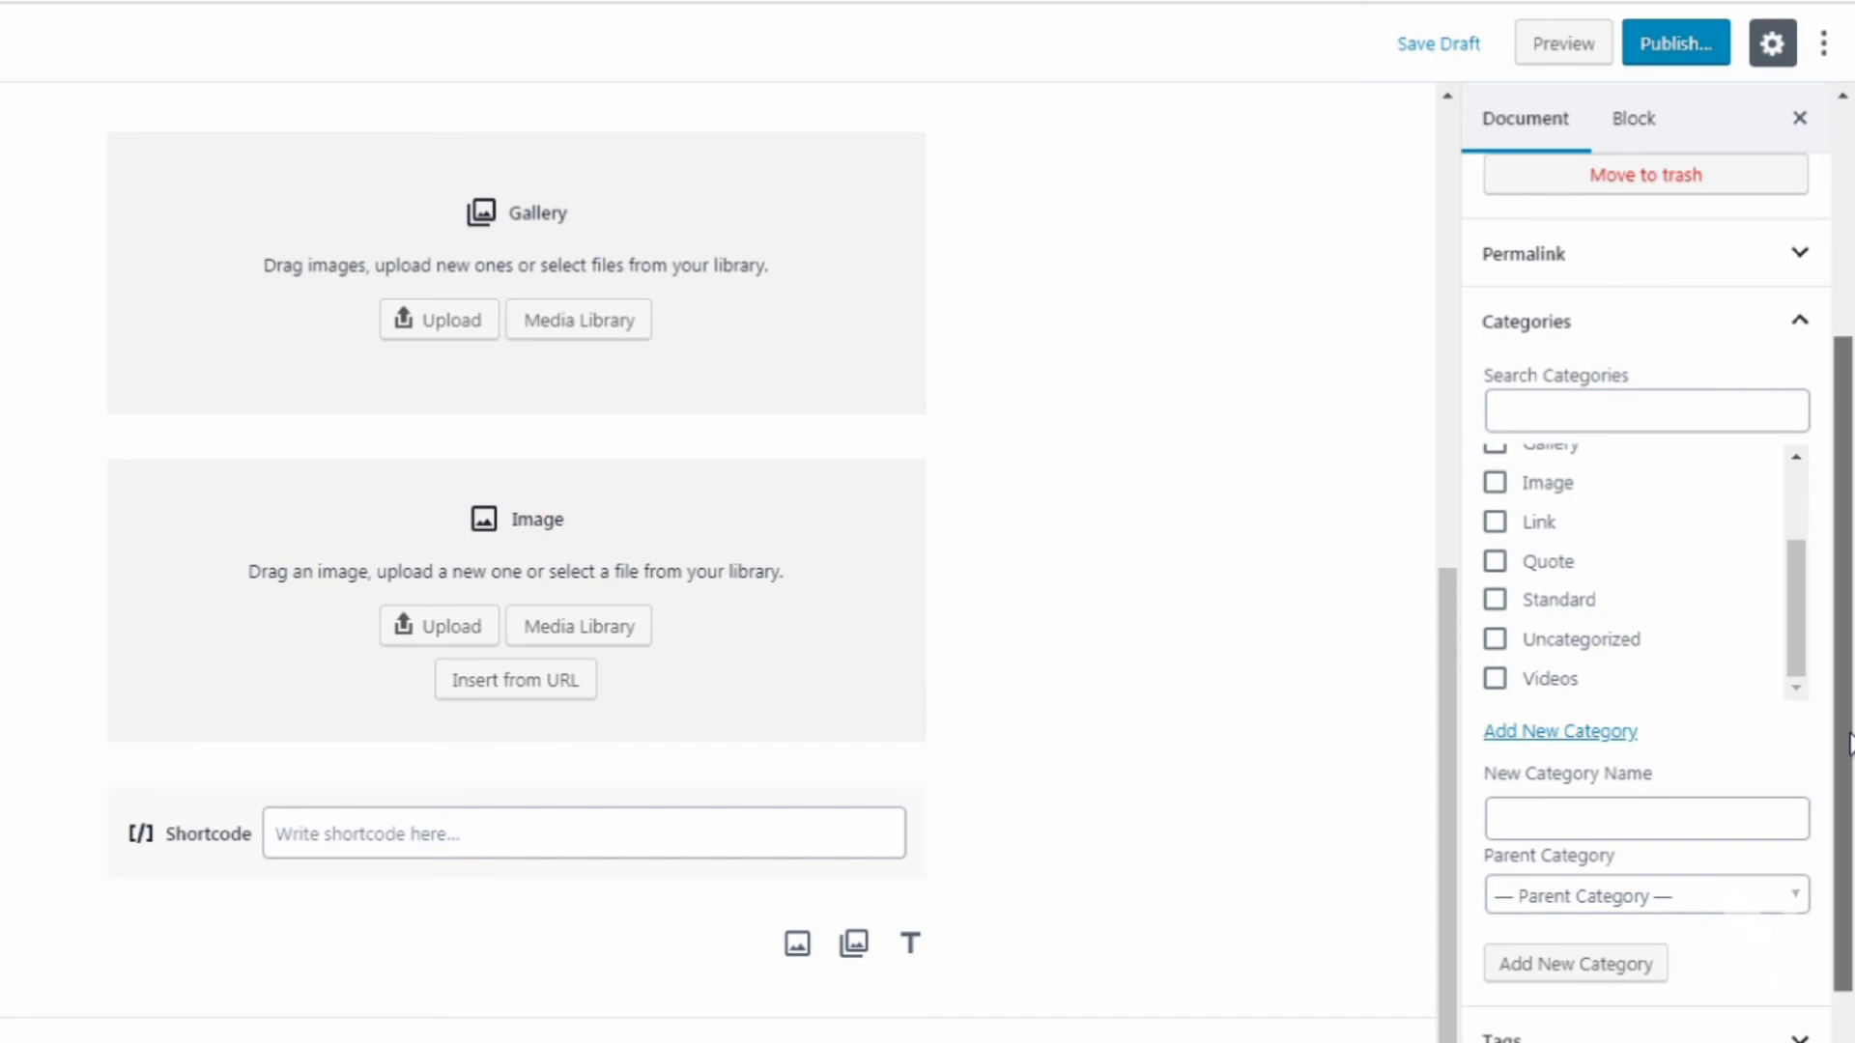
pyautogui.click(1585, 334)
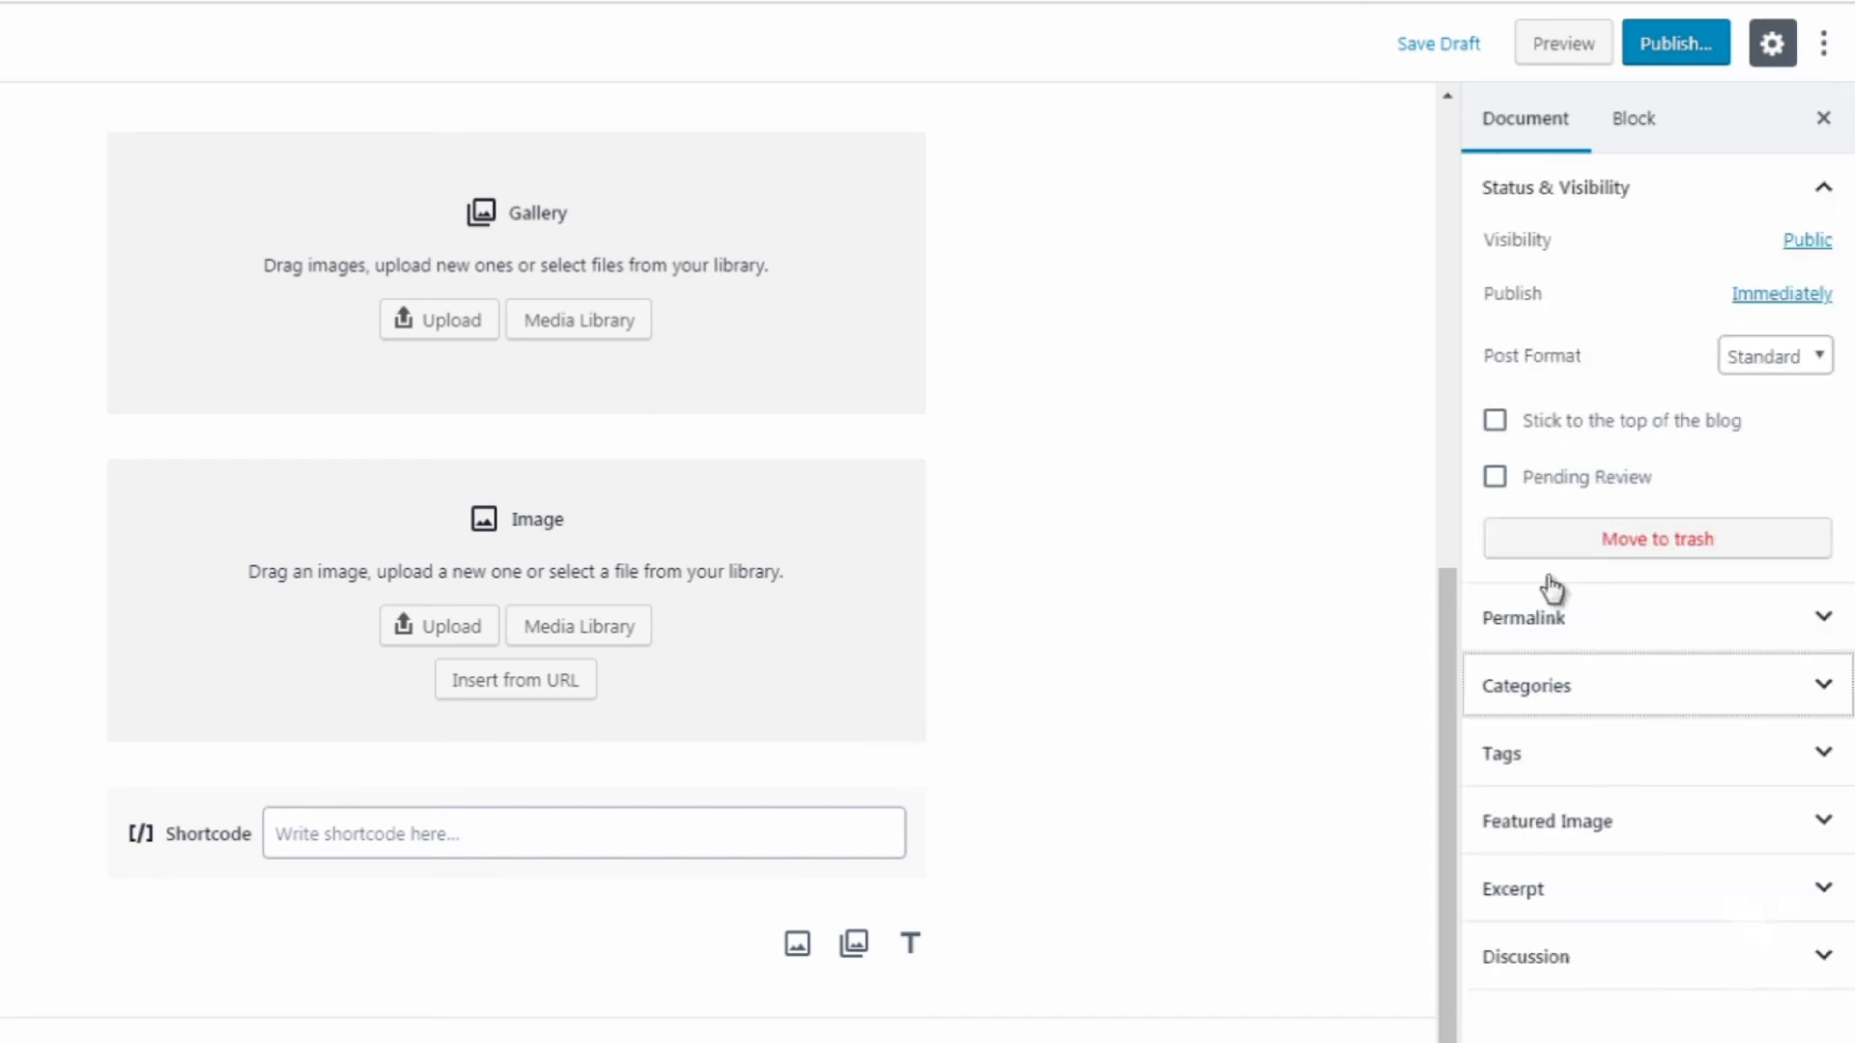
pyautogui.click(1550, 770)
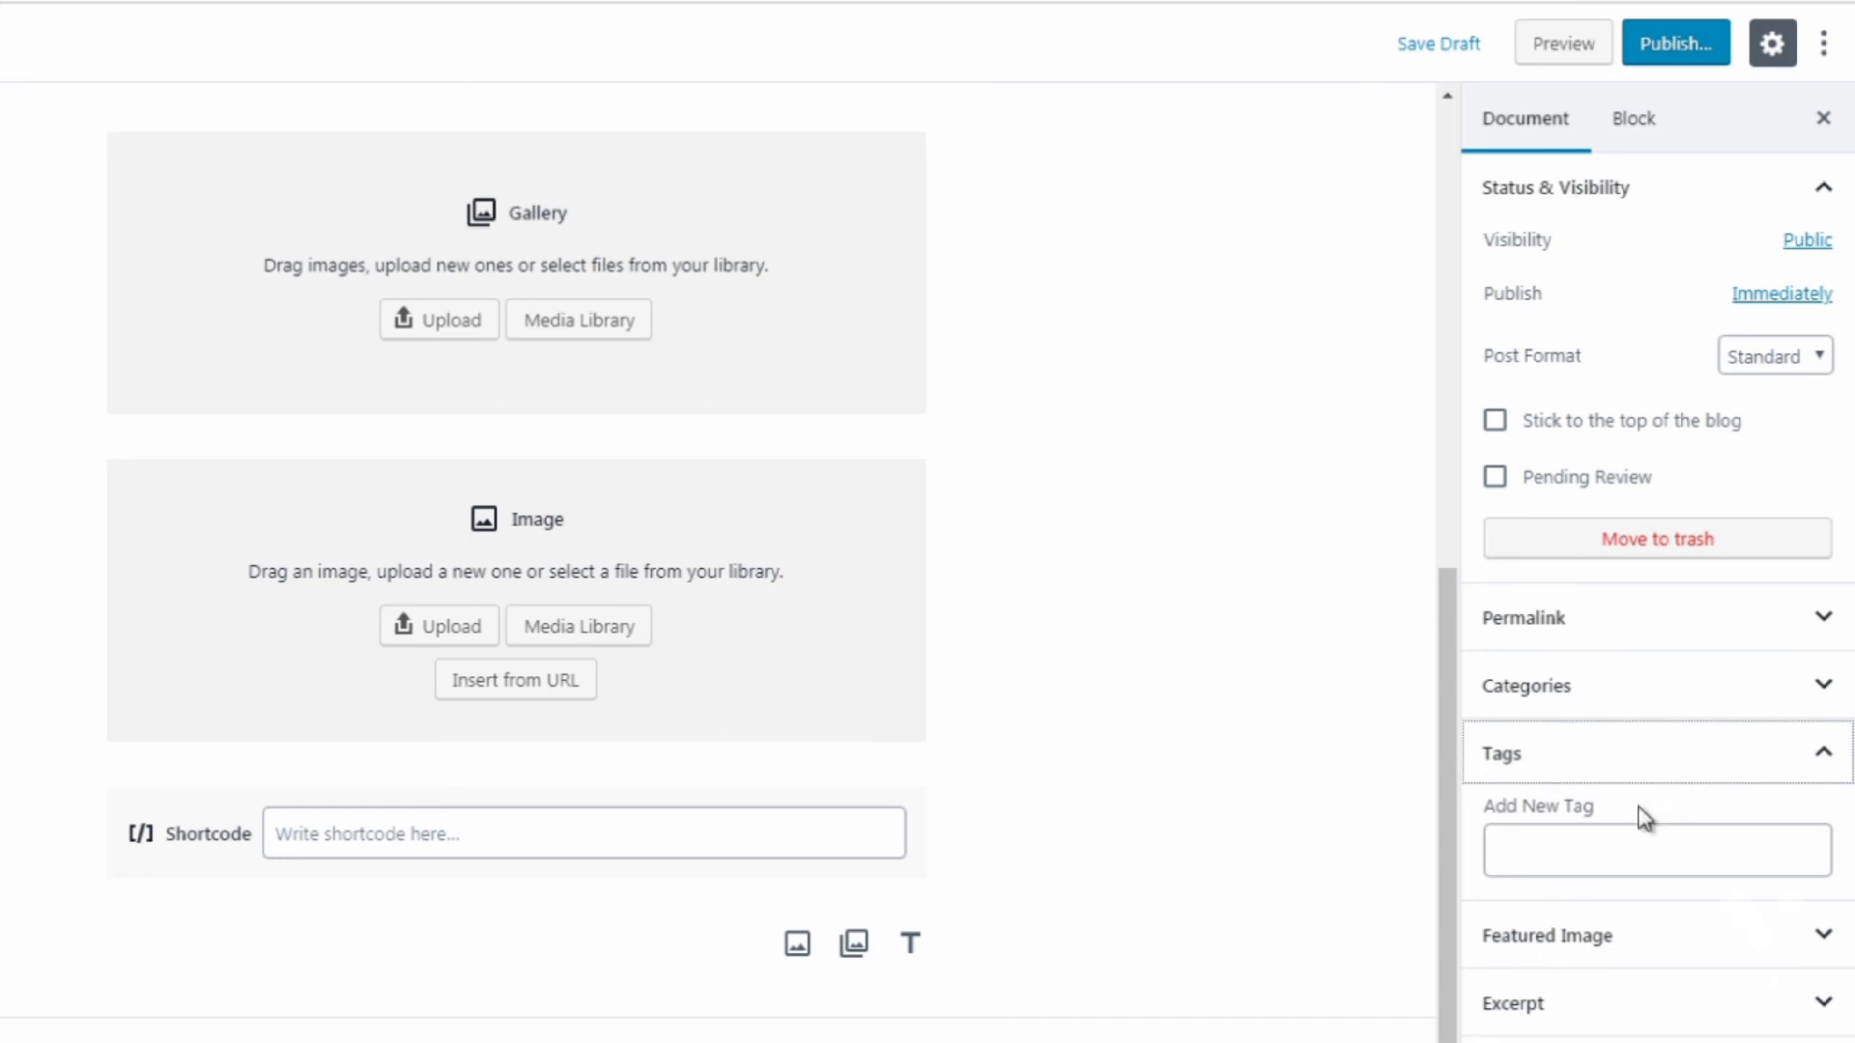
pyautogui.click(1601, 845)
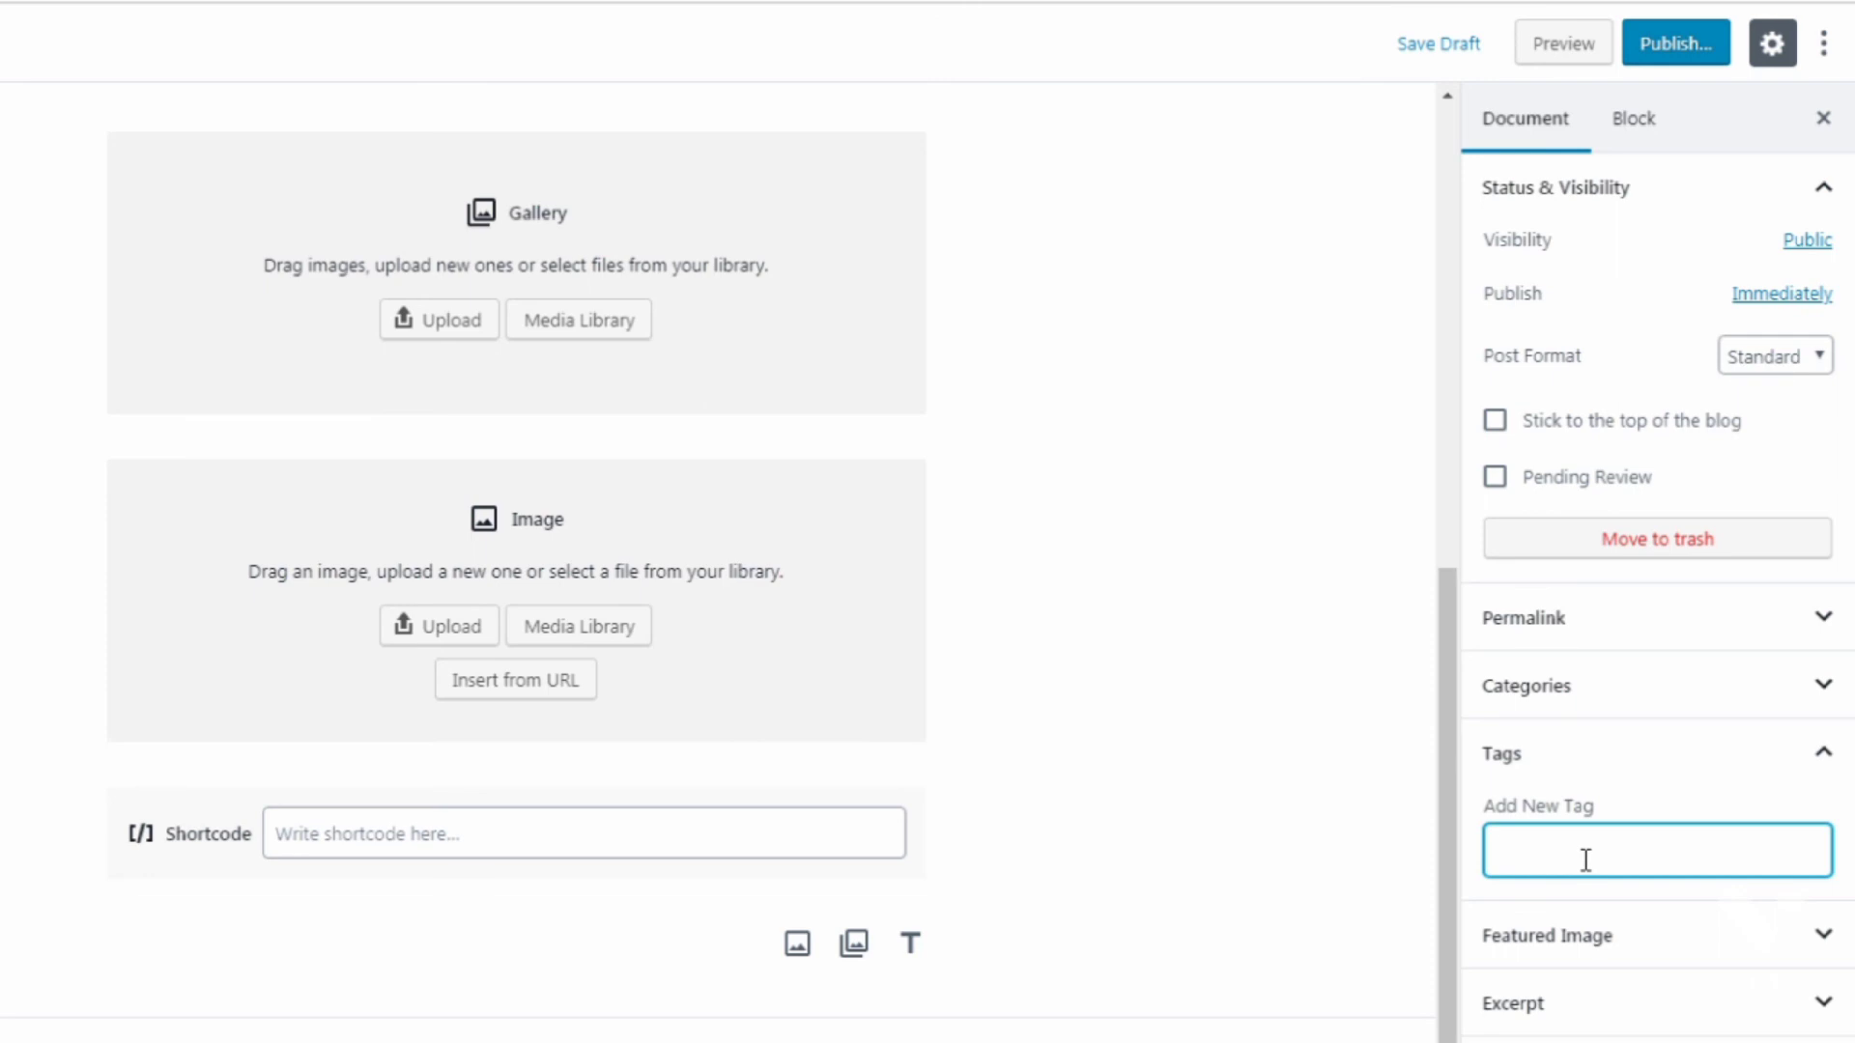
pyautogui.click(1581, 765)
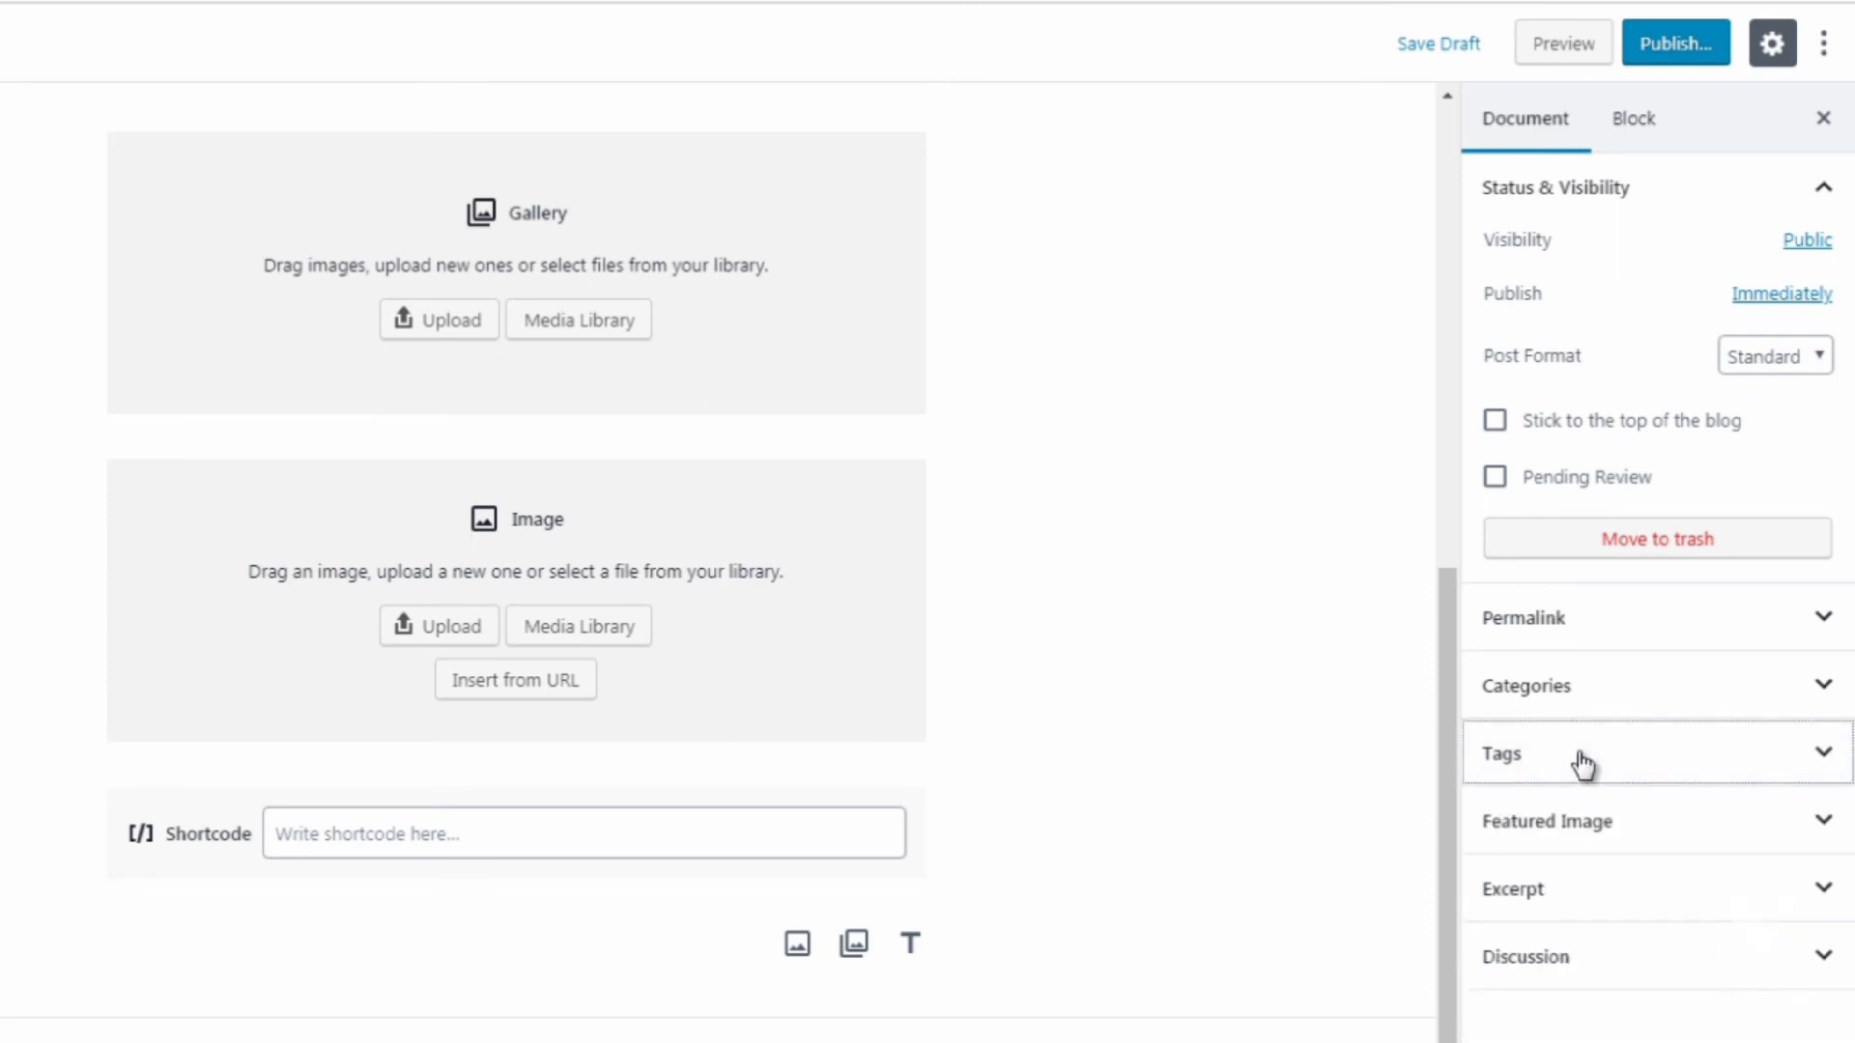
# Expand the Featured Image panel and toggle the Excerpt panel open and closed.
pyautogui.click(1578, 831)
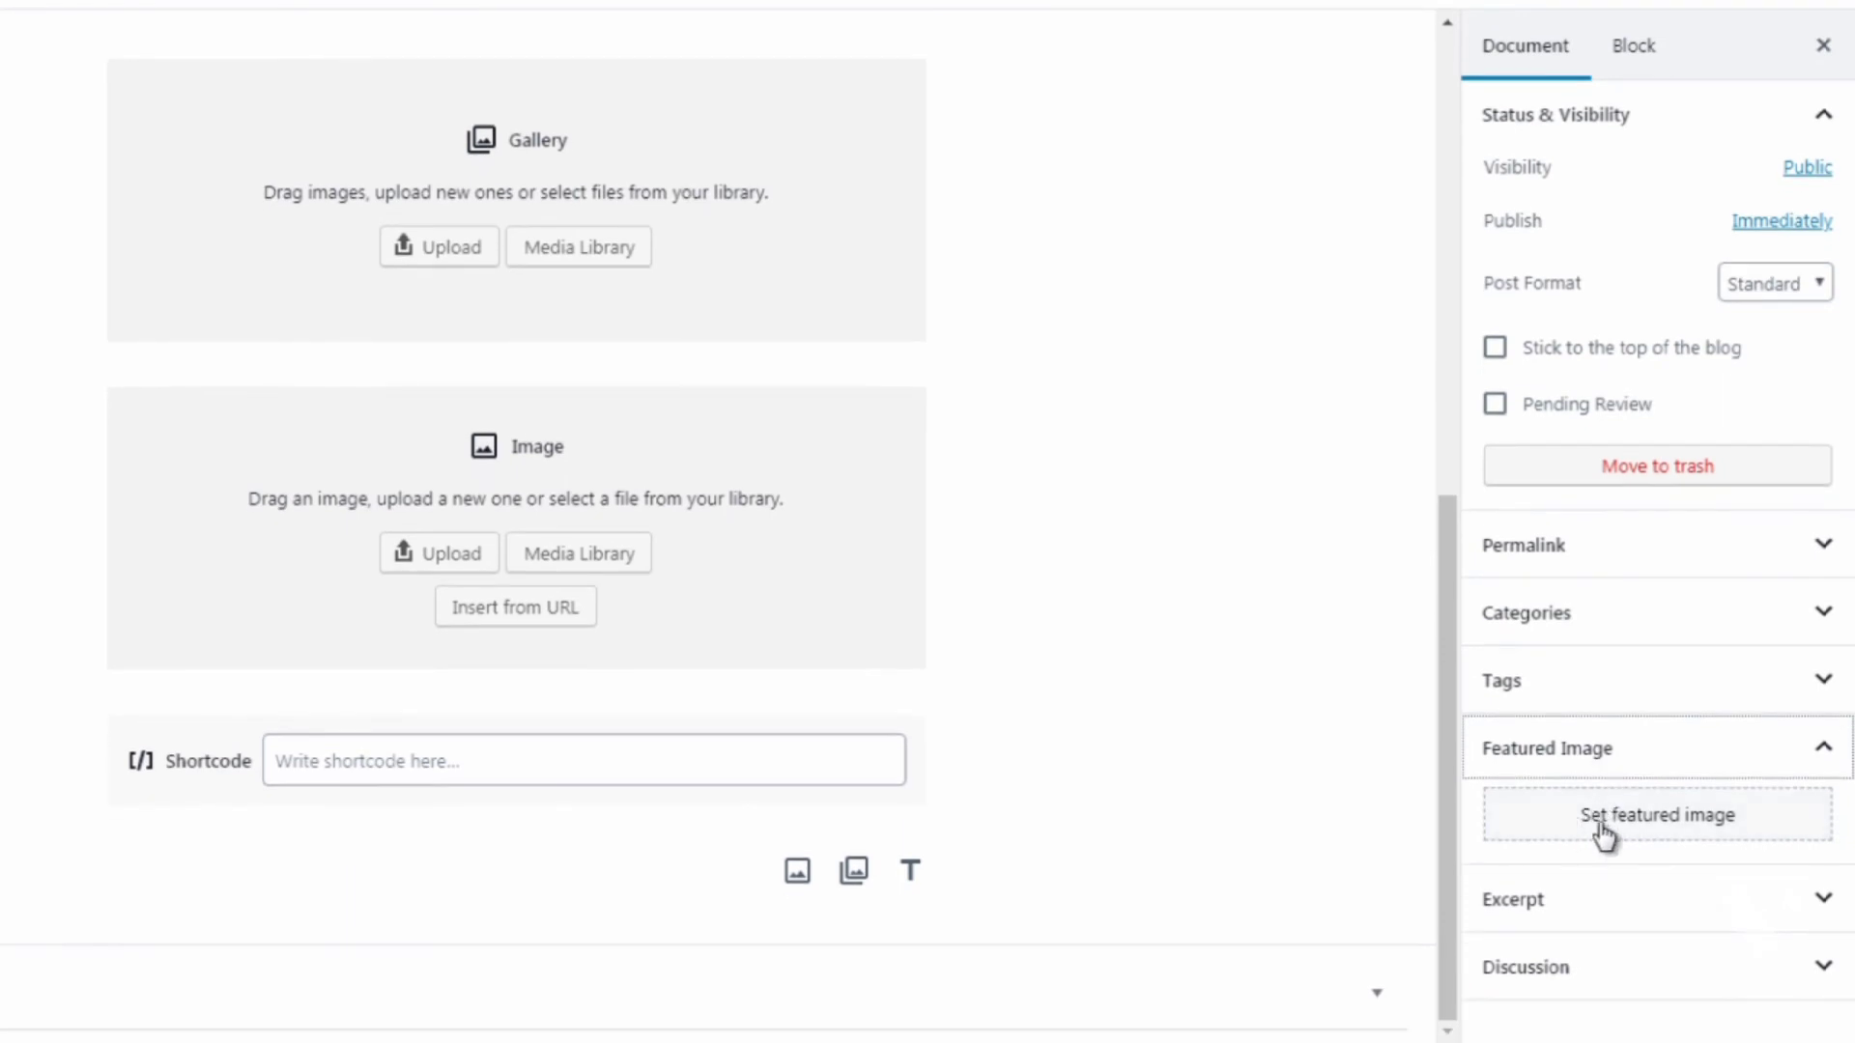
pyautogui.click(1567, 908)
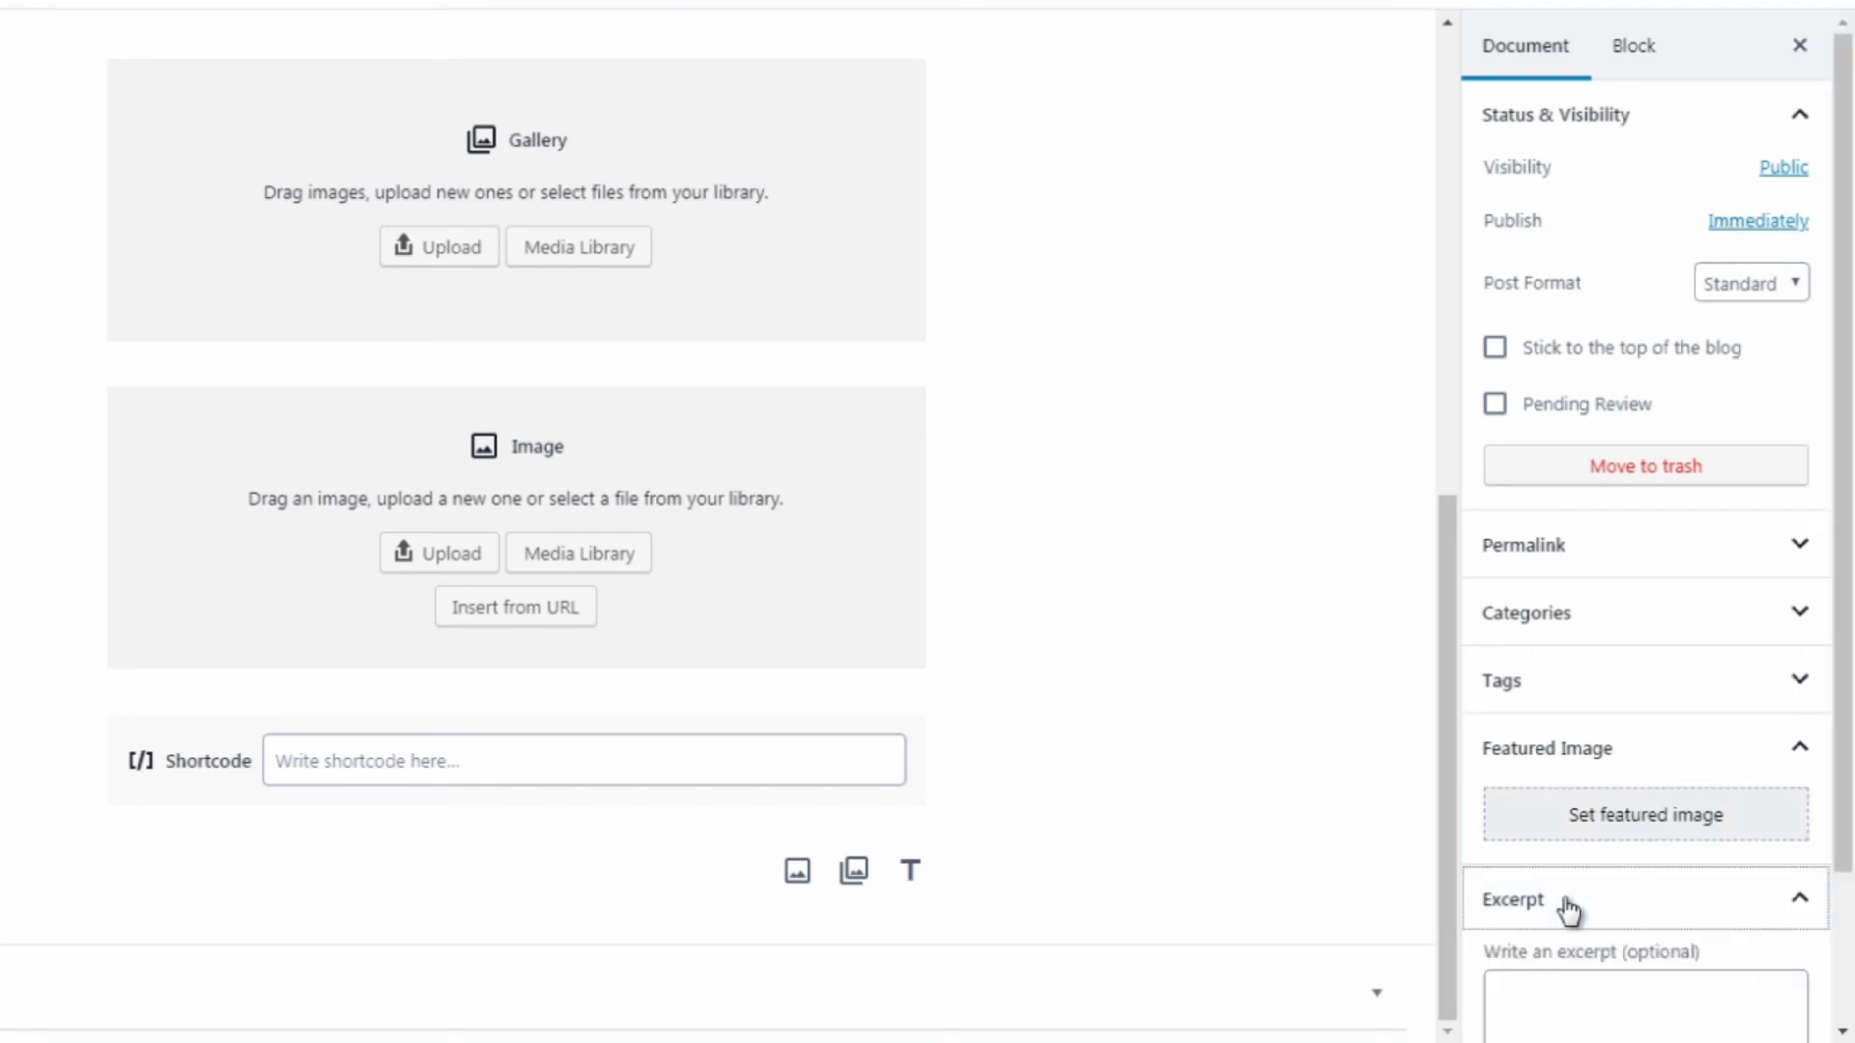
pyautogui.click(1567, 908)
# Expand Discussion and leave Allow Comments checked after unchecking and rechecking it.
pyautogui.click(1553, 978)
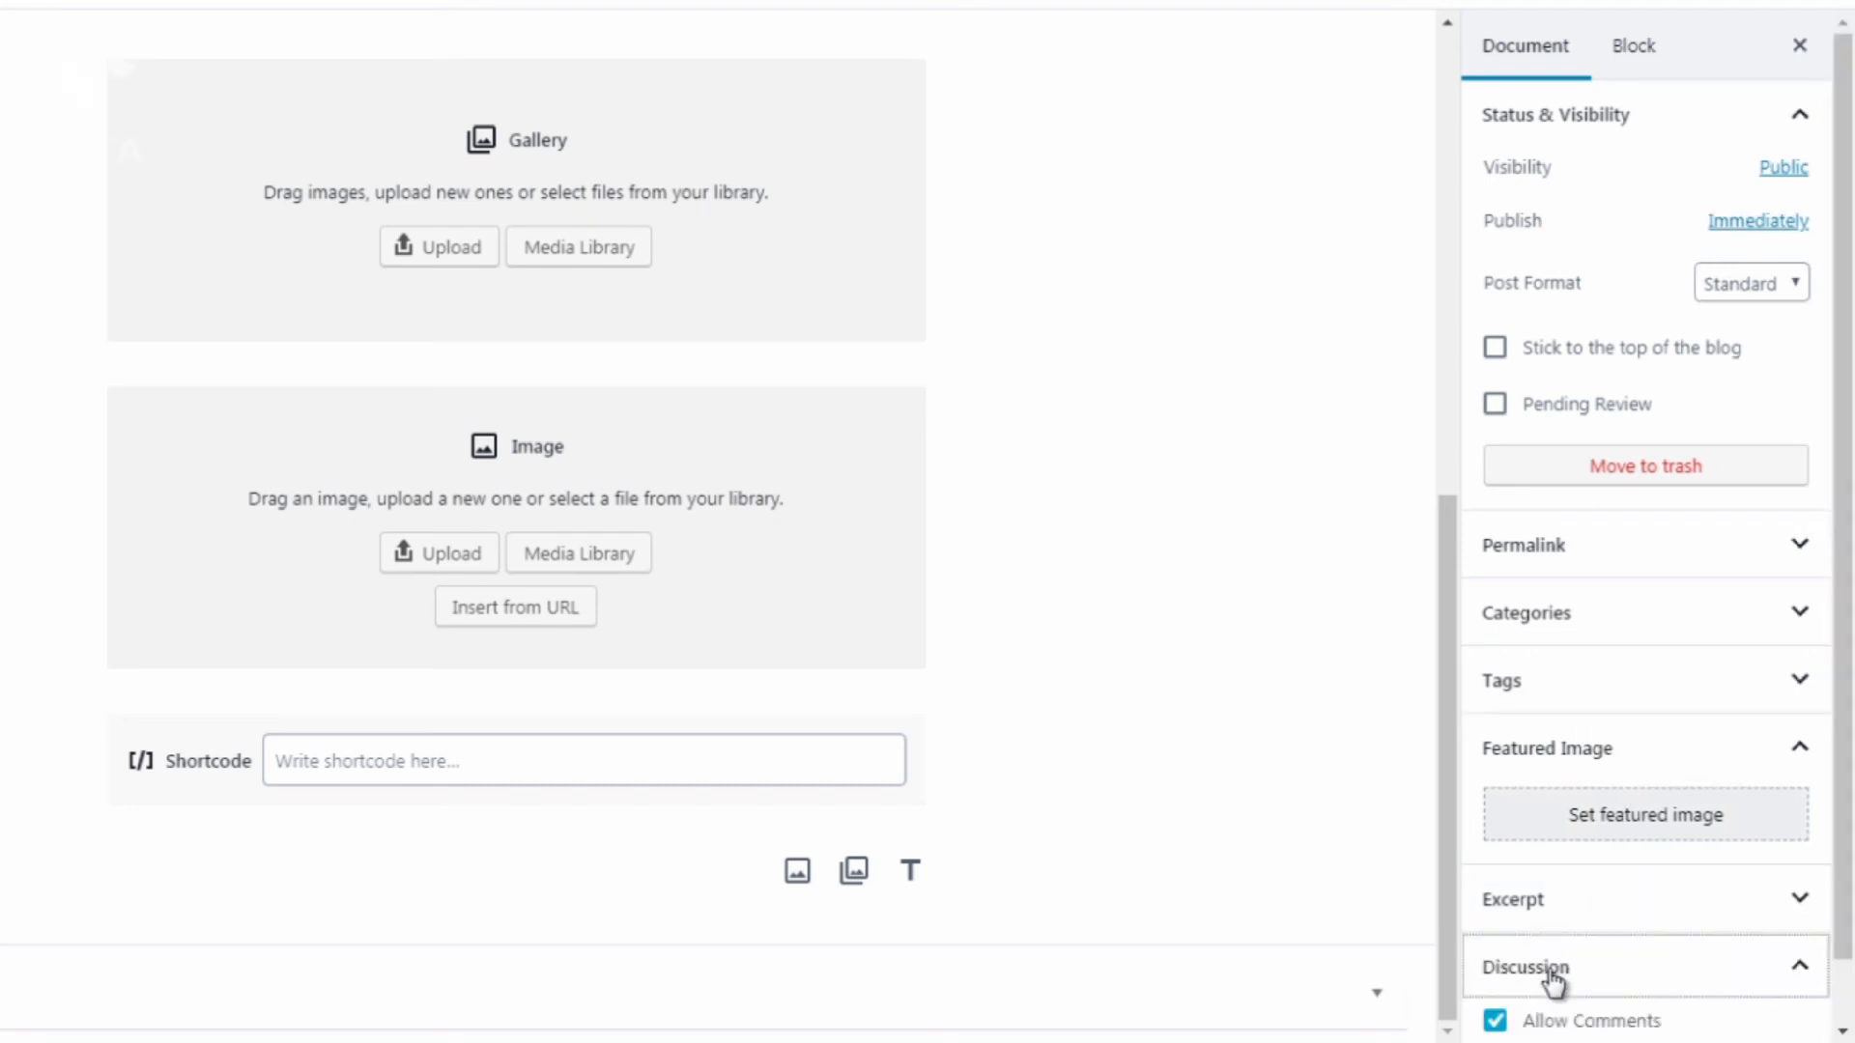
pyautogui.scroll(-1, 1847, 829)
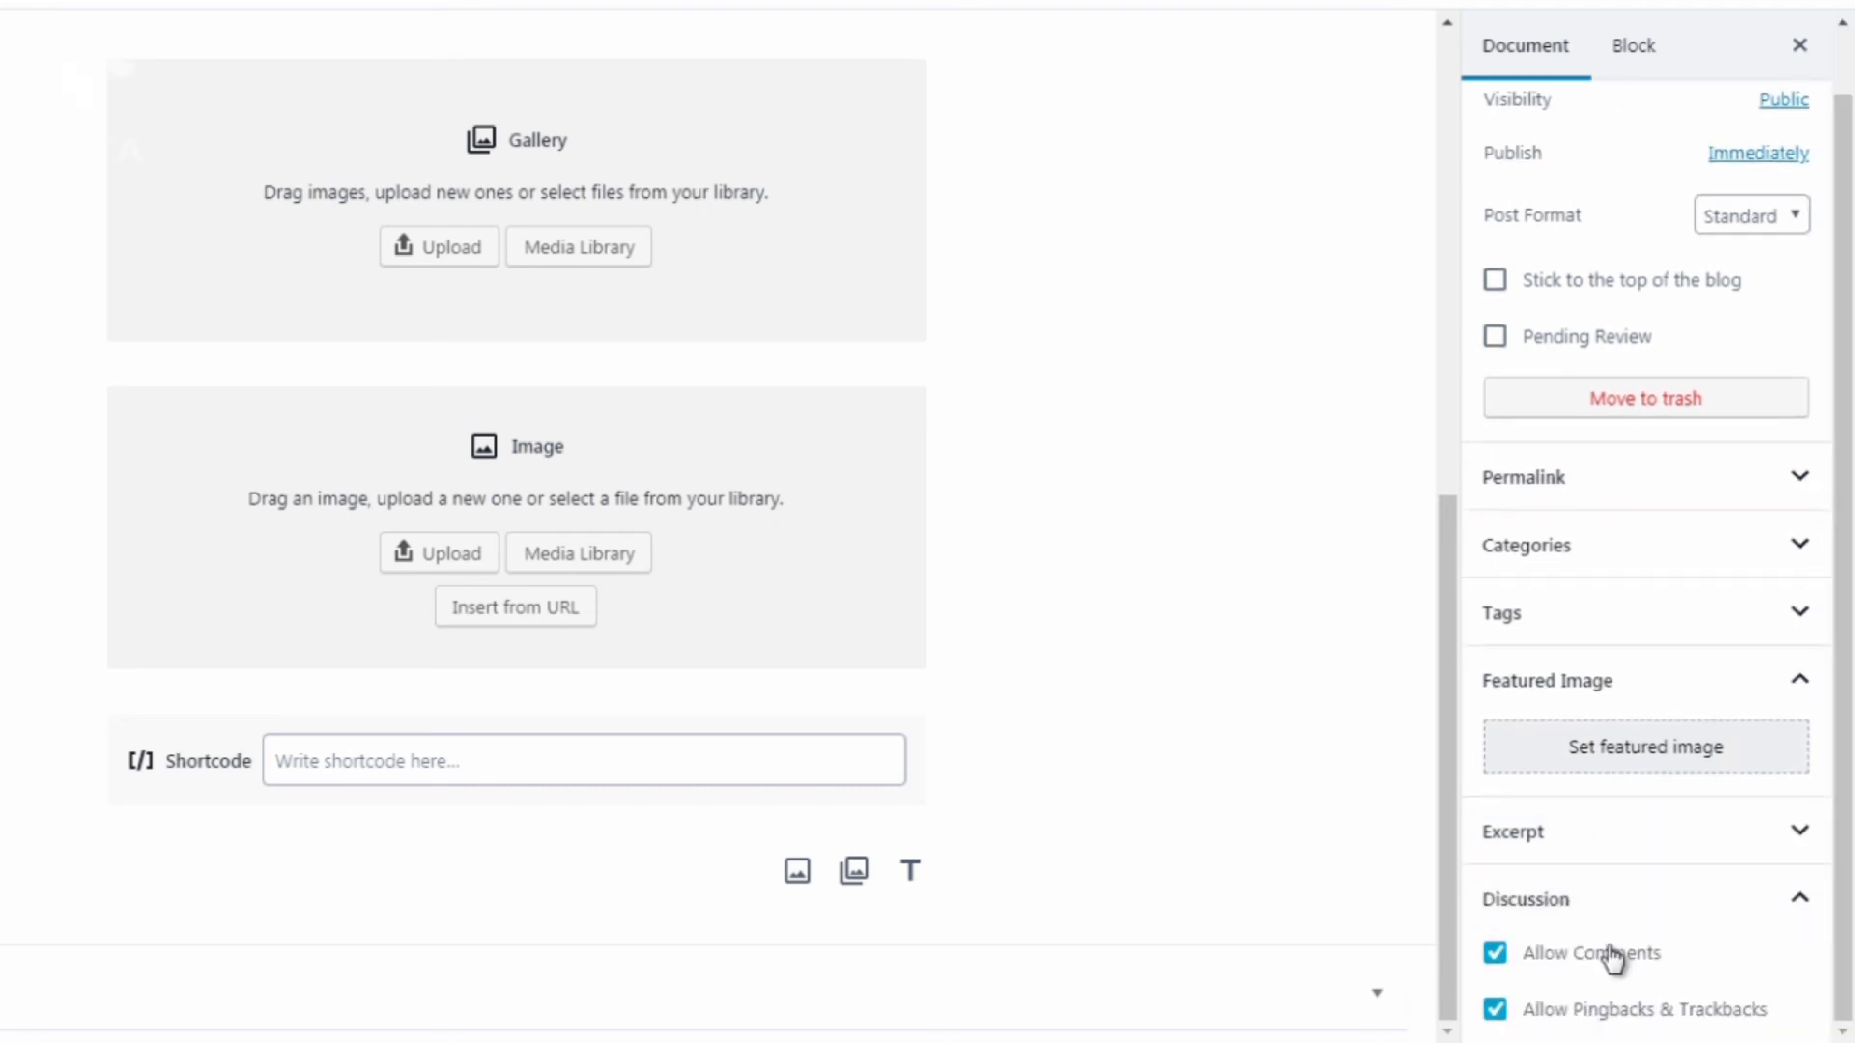
pyautogui.click(1494, 953)
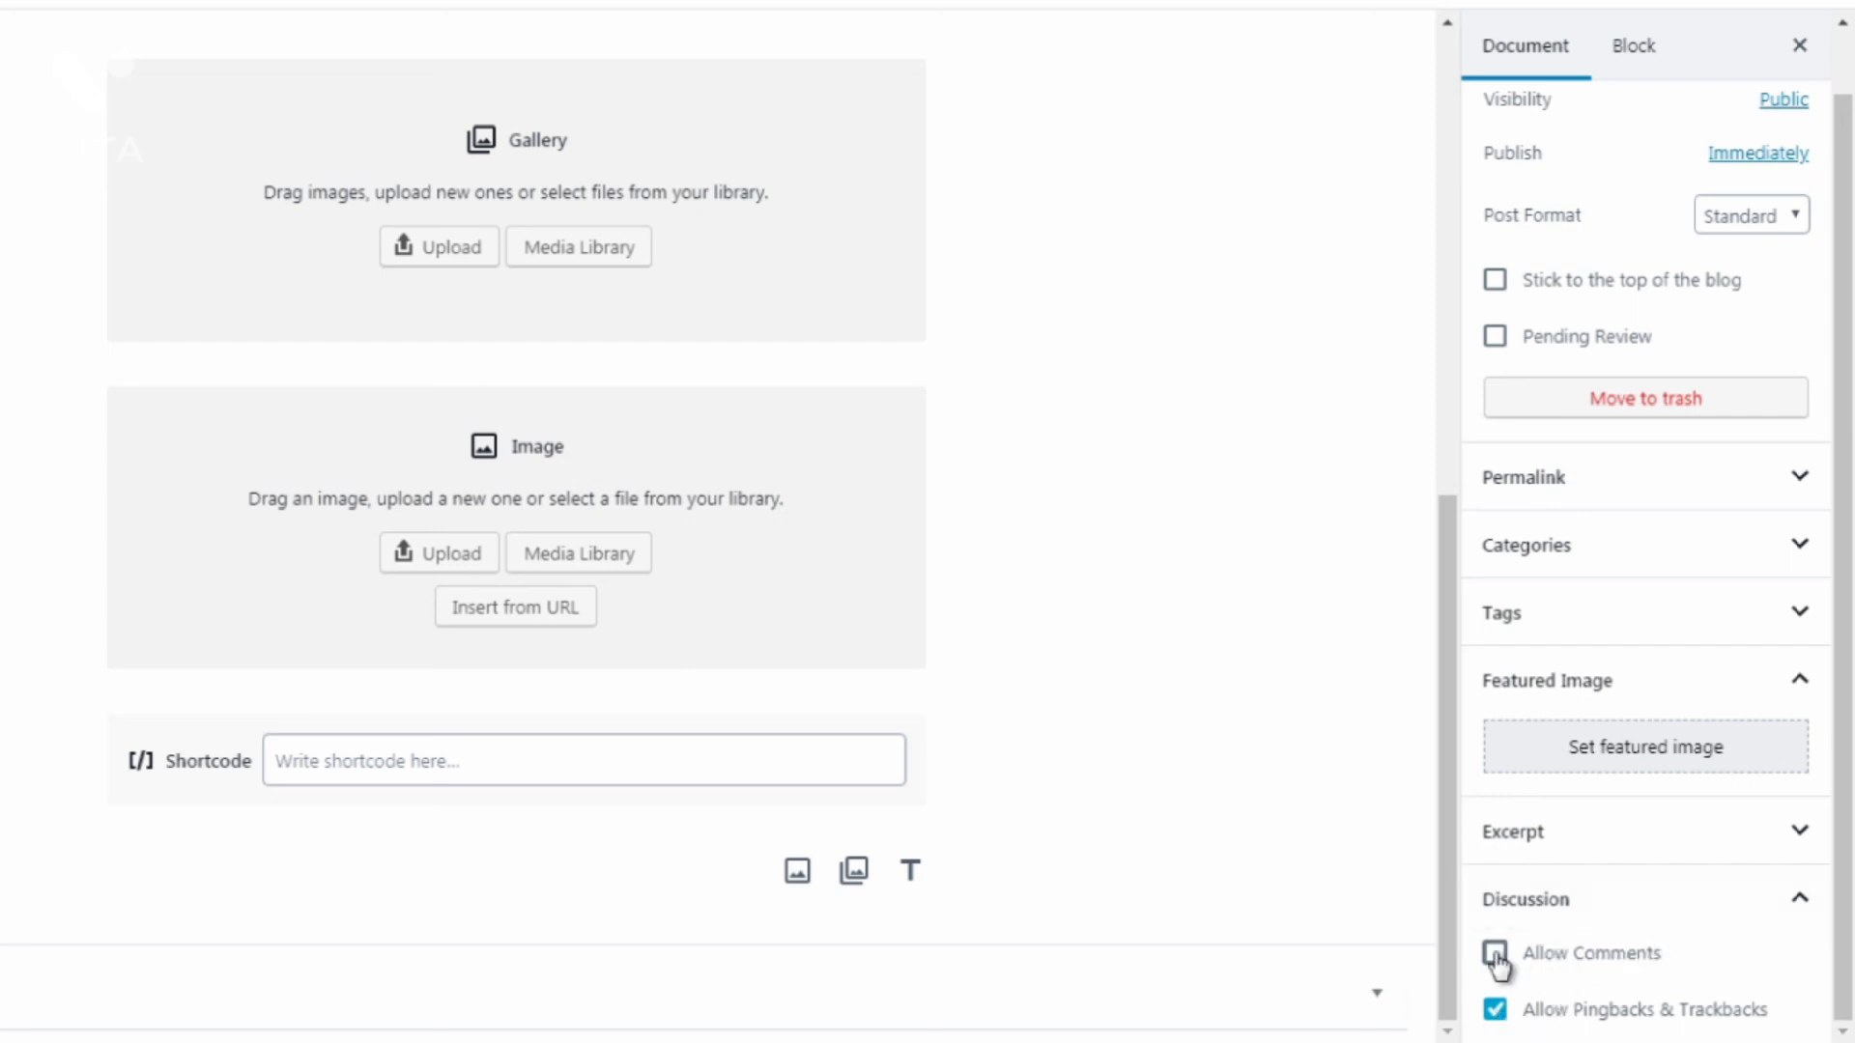
pyautogui.click(1496, 954)
pyautogui.scroll(1, 1835, 568)
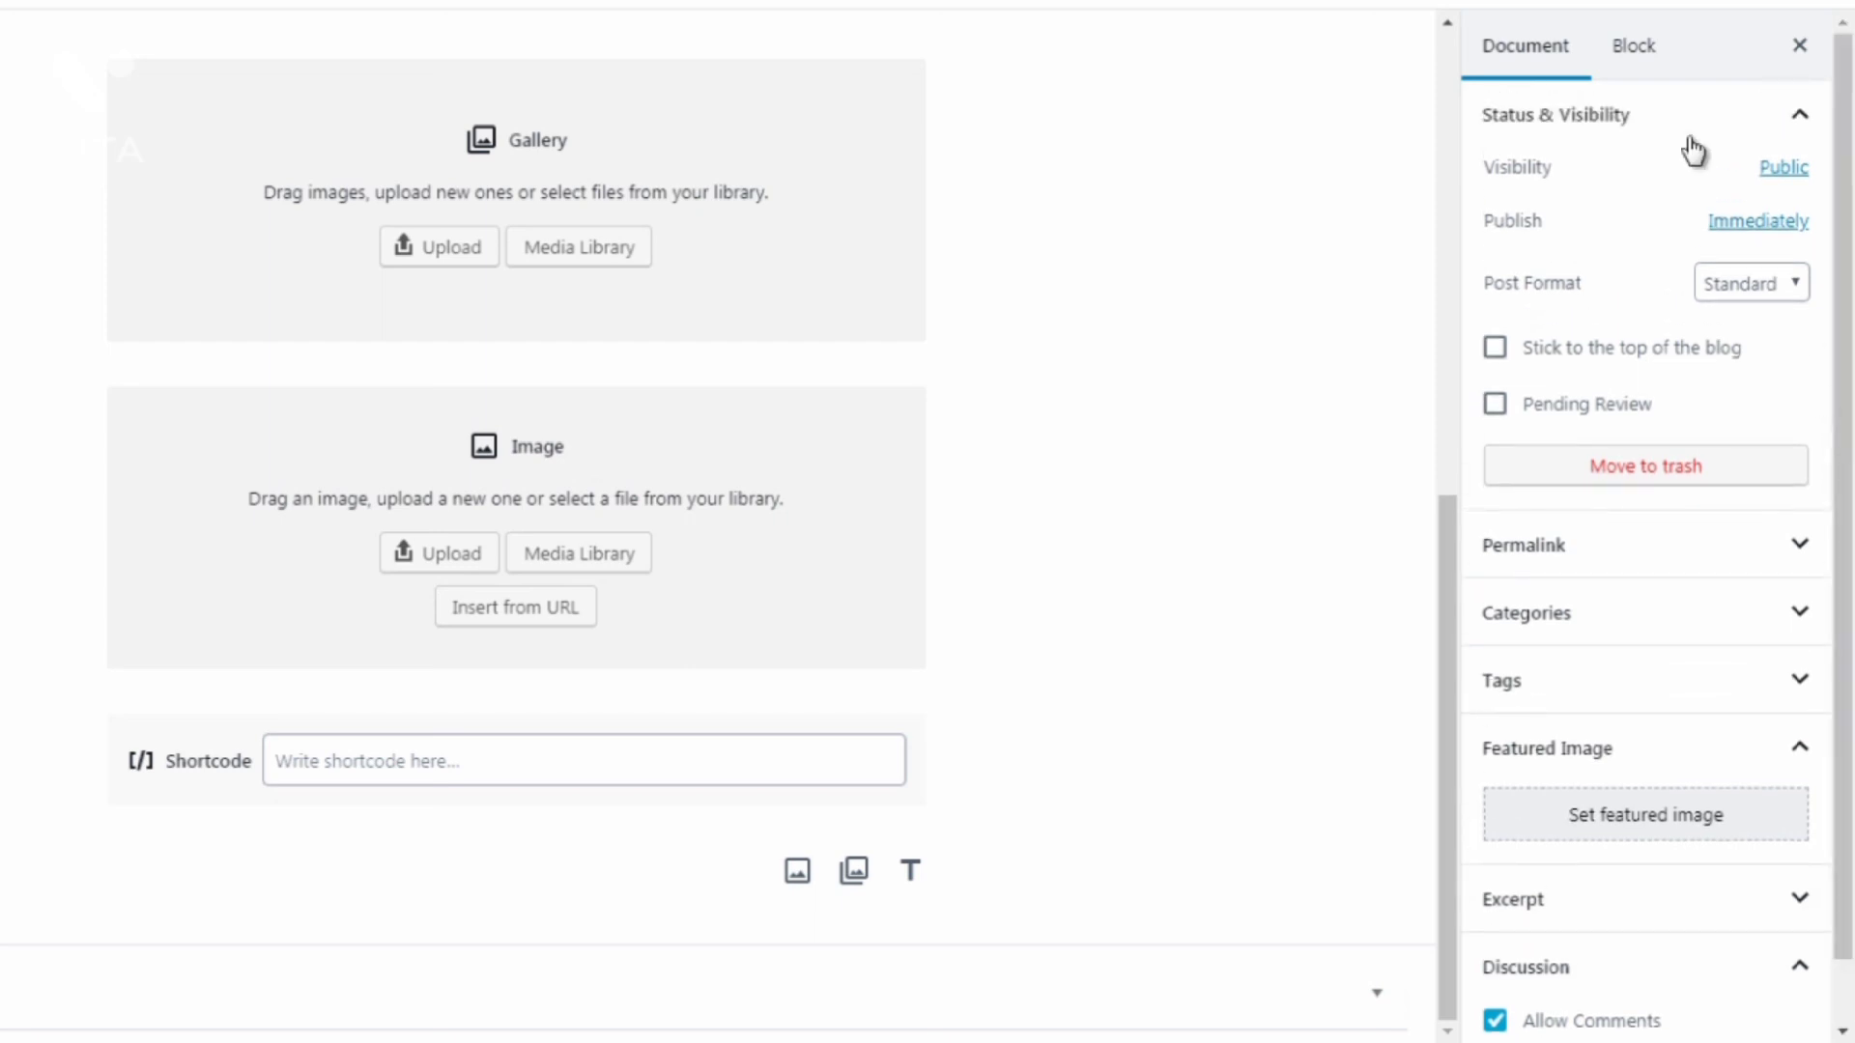
# Show the Block tab settings for the Gallery block, then the empty Image block.
pyautogui.click(1636, 53)
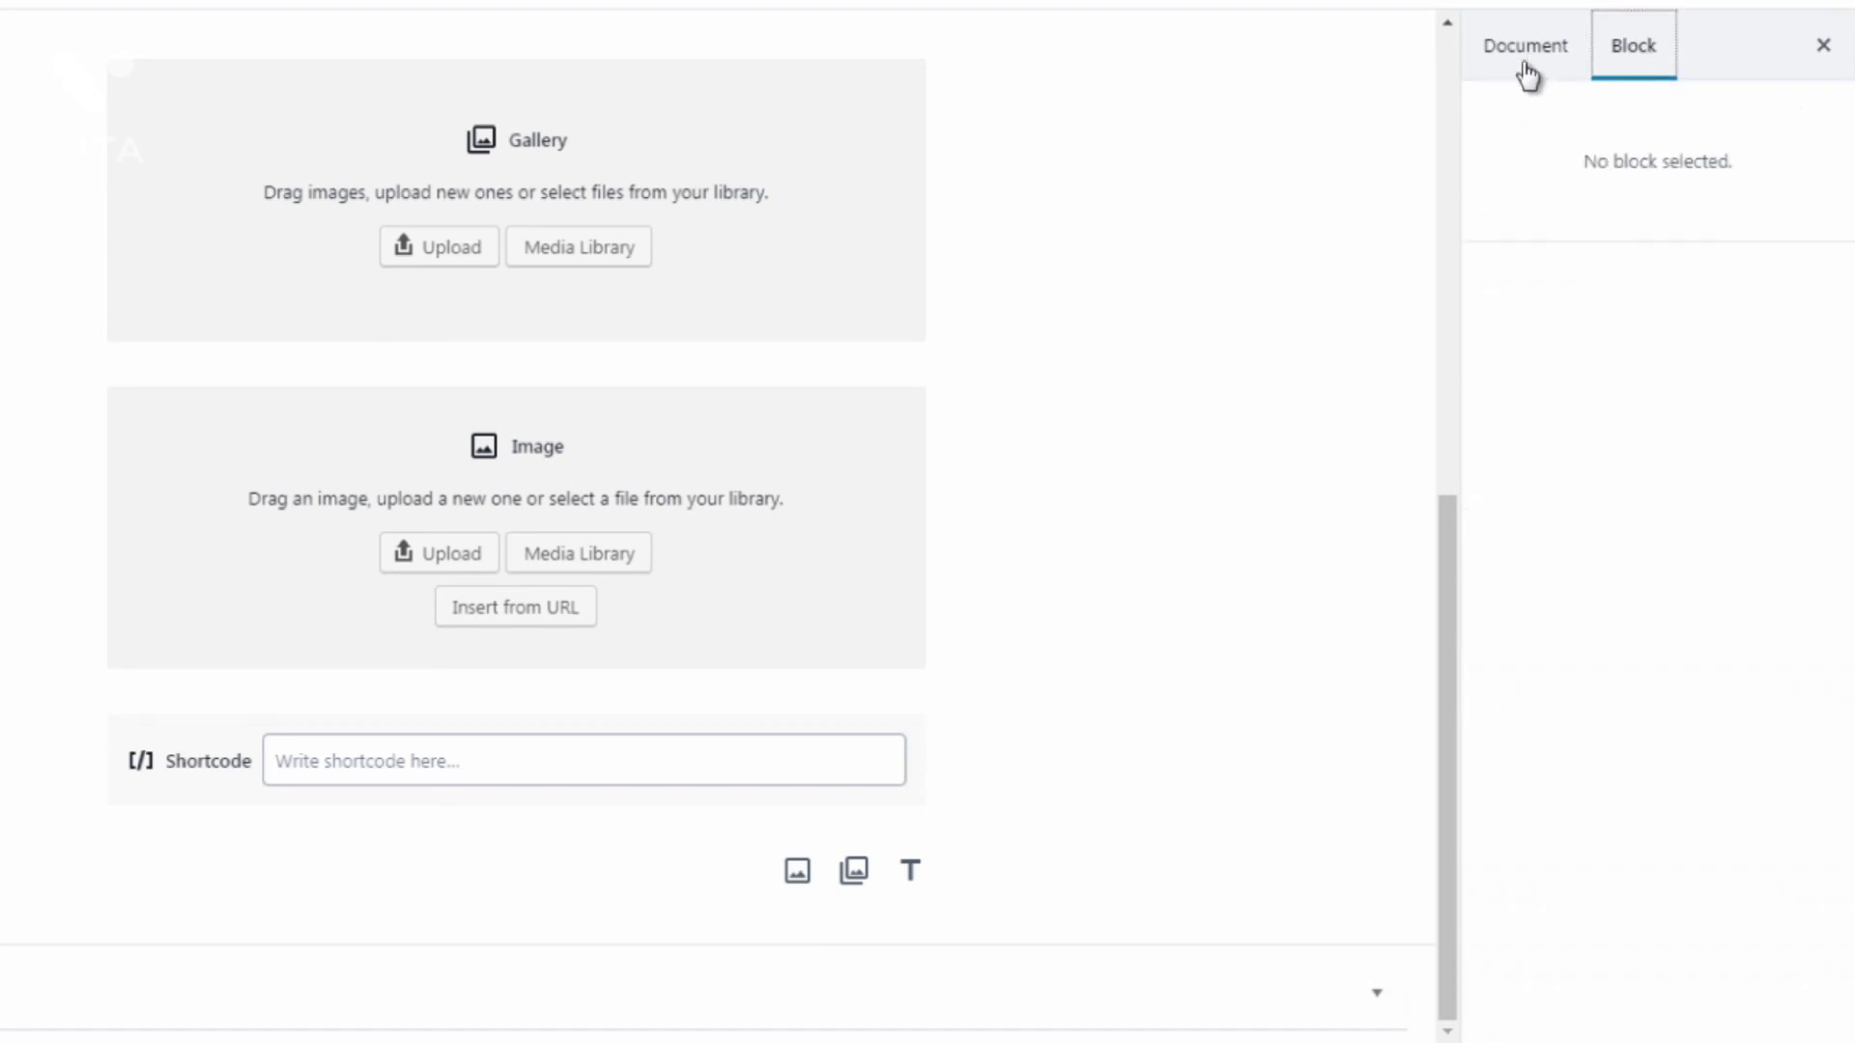
pyautogui.click(786, 270)
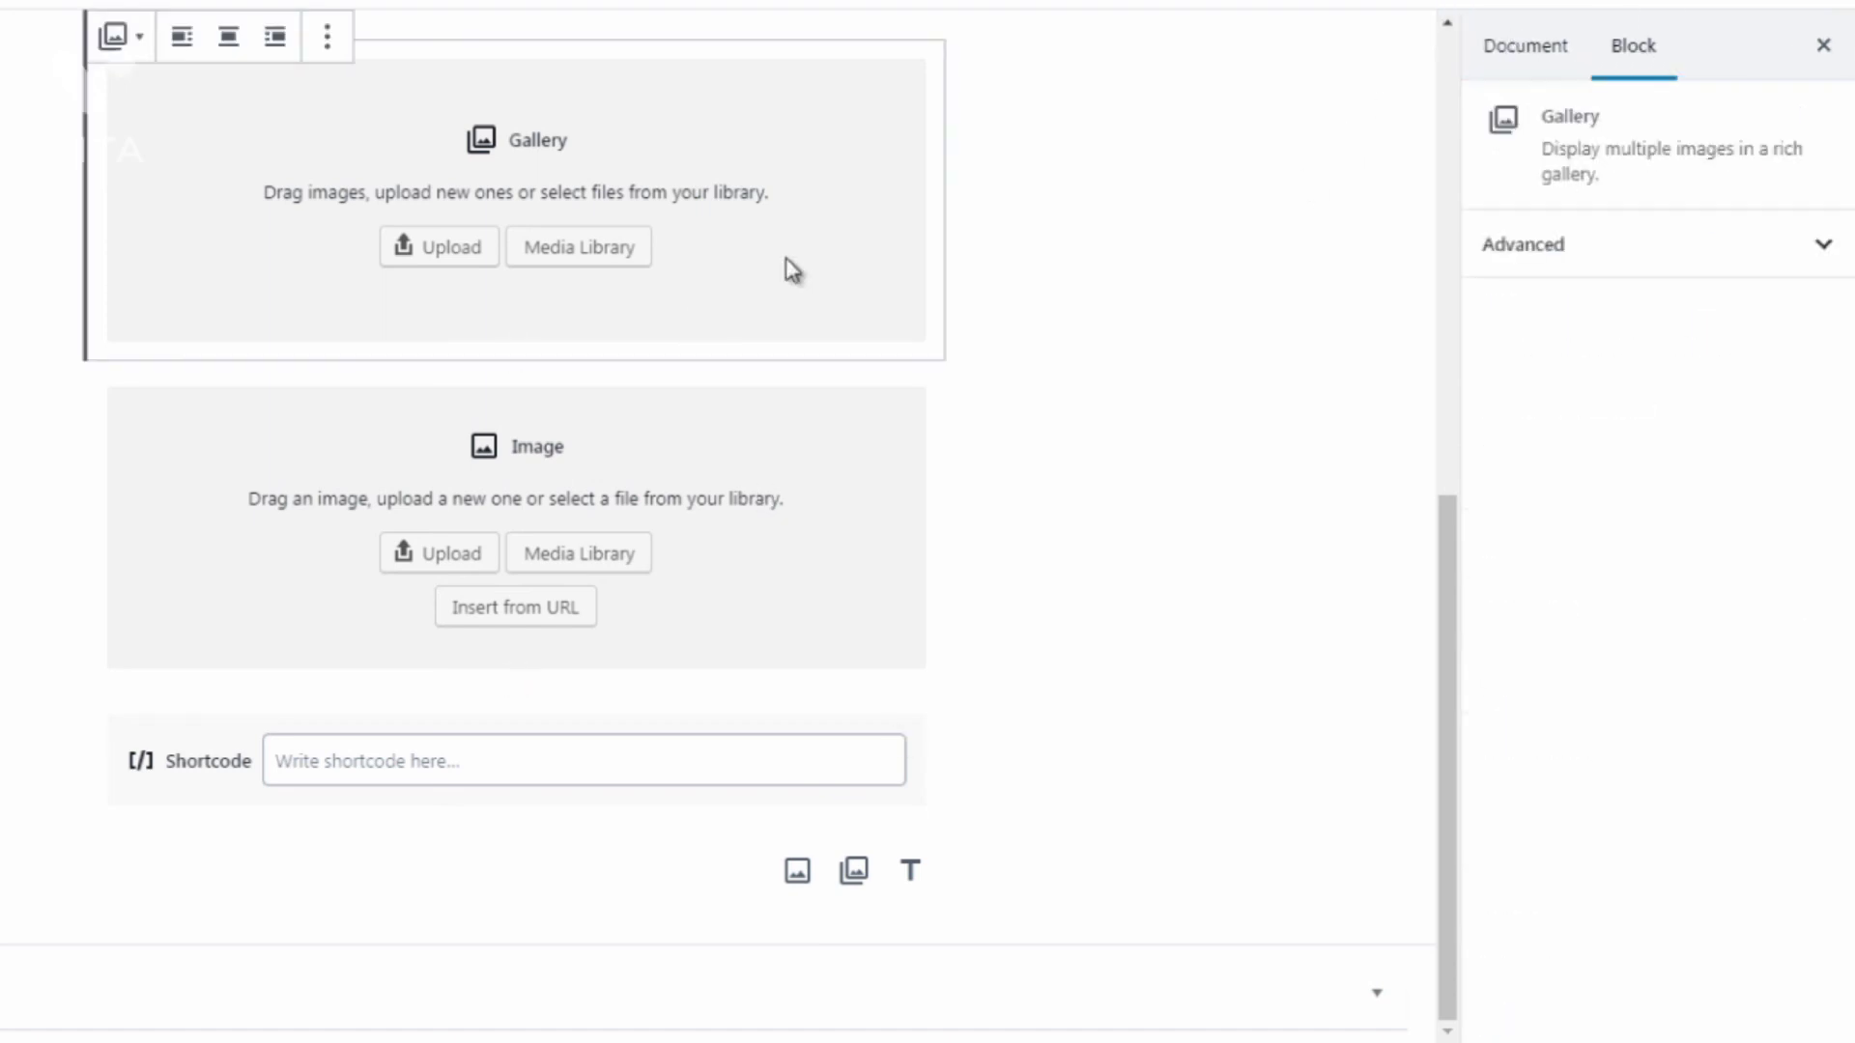
pyautogui.click(787, 634)
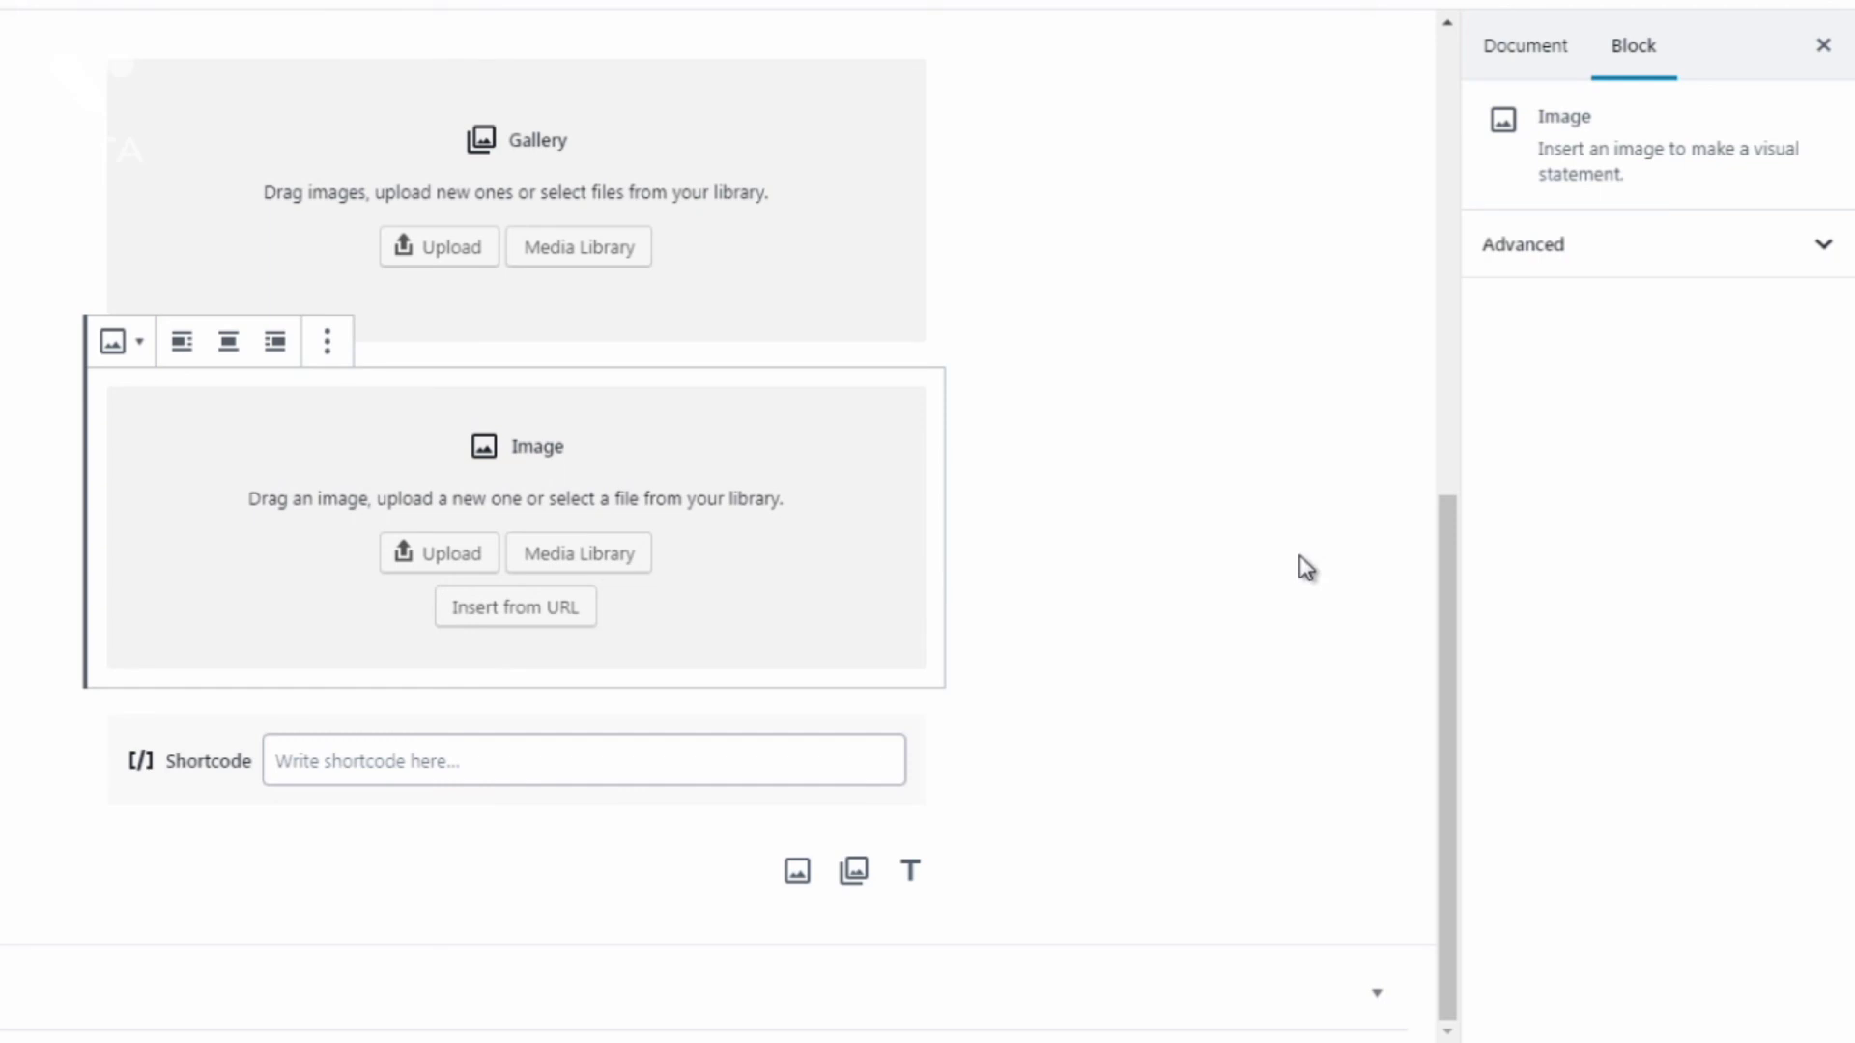
pyautogui.scroll(3, 1457, 460)
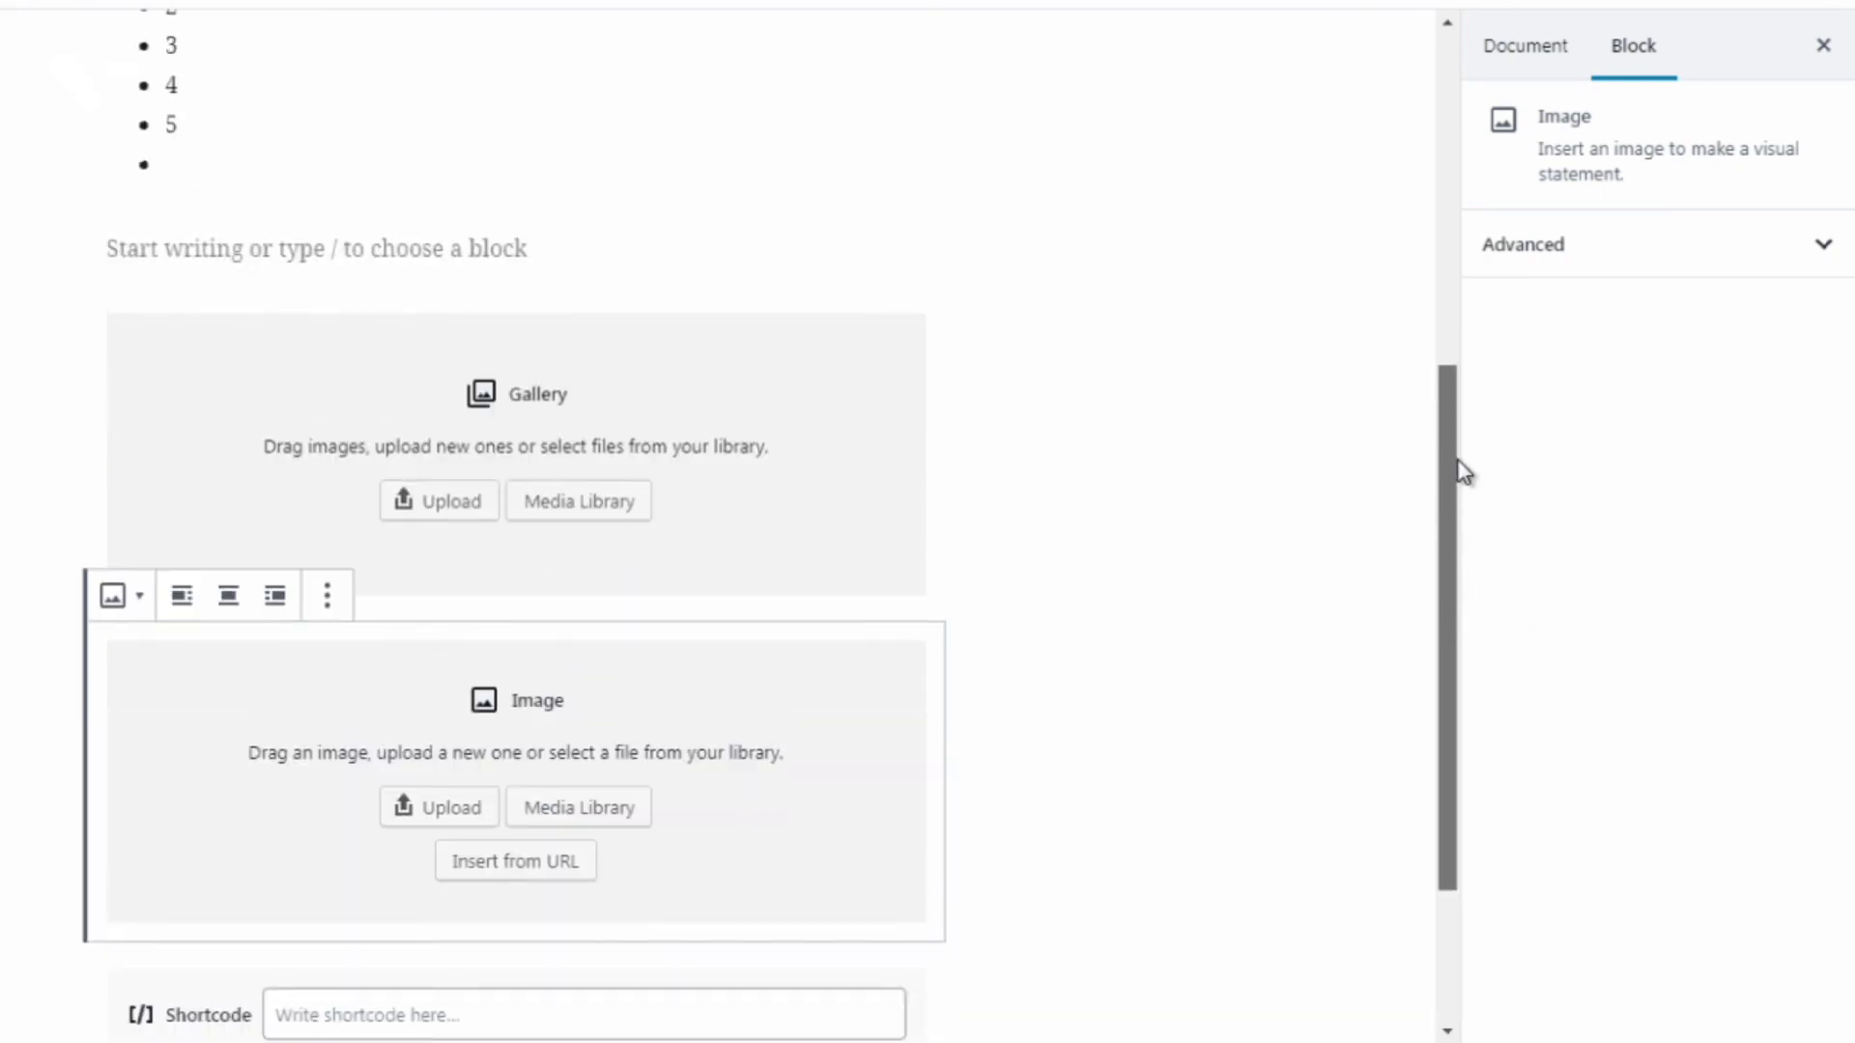